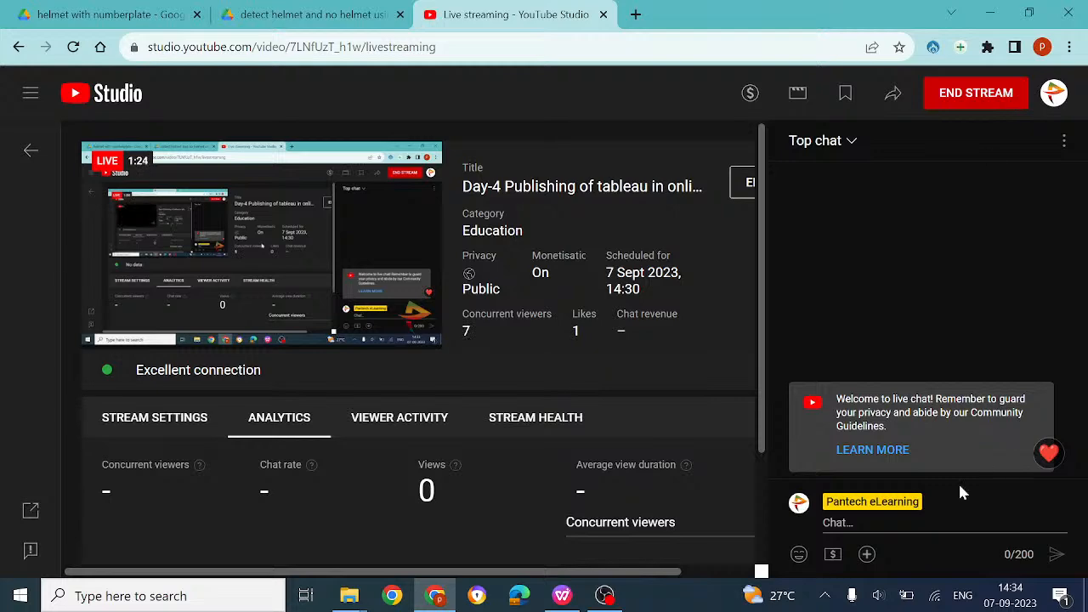
Mute the speakers from the taskbar volume control
left_click(861, 597)
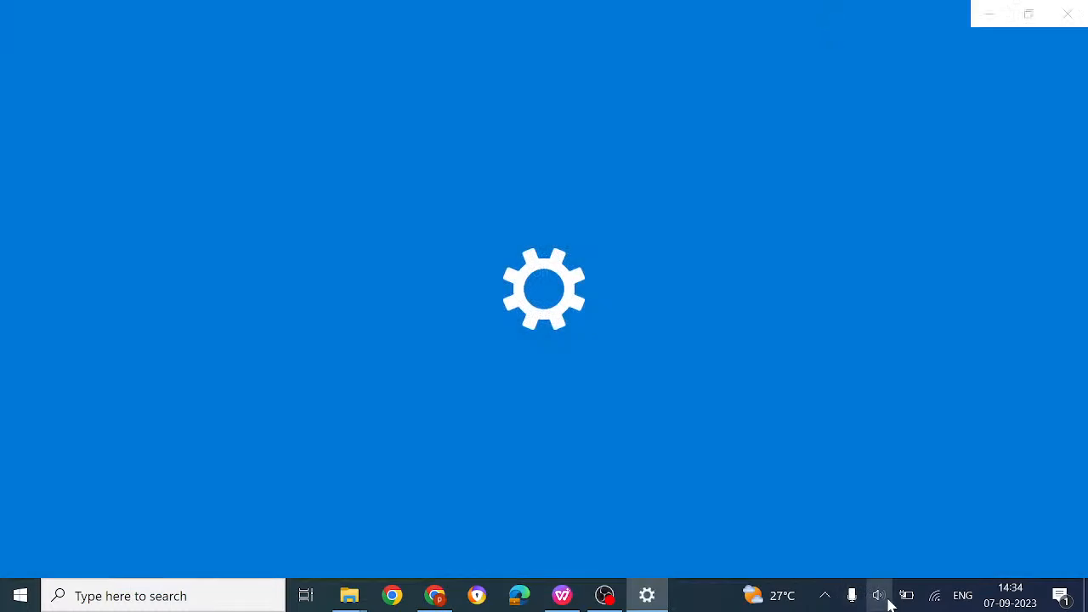
left_click(884, 597)
left_click(812, 556)
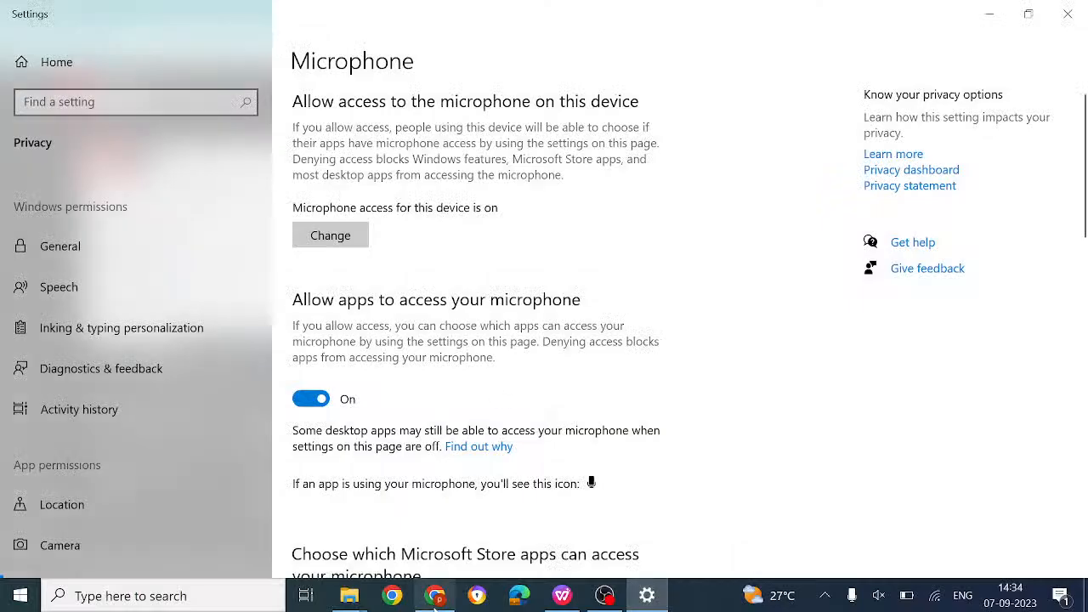
left_click(434, 596)
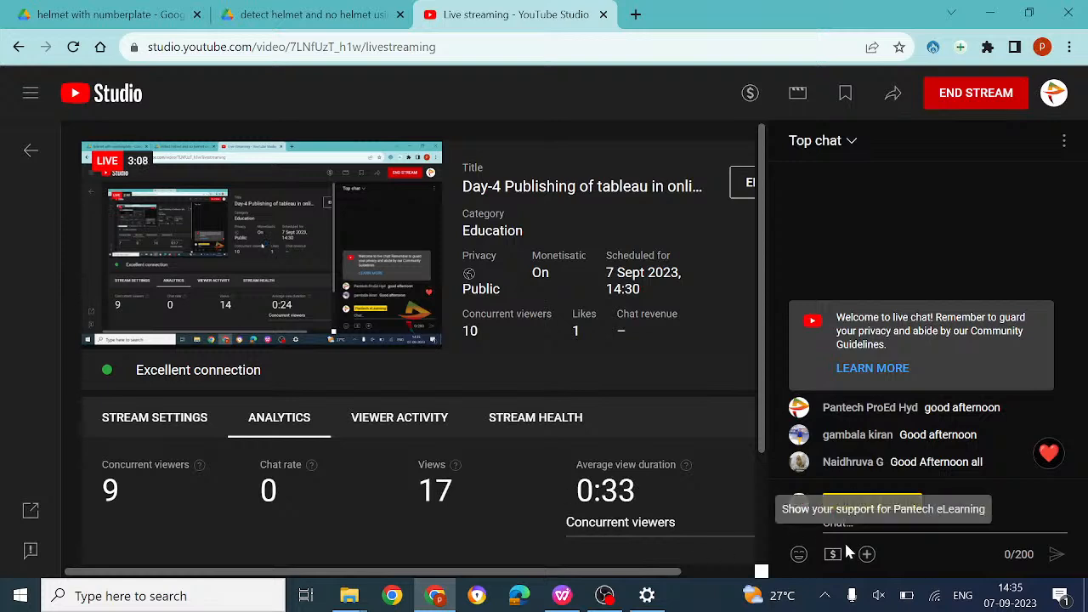
Raise the speaker volume from 26 to 60 and reload the live streaming page
left_click(879, 598)
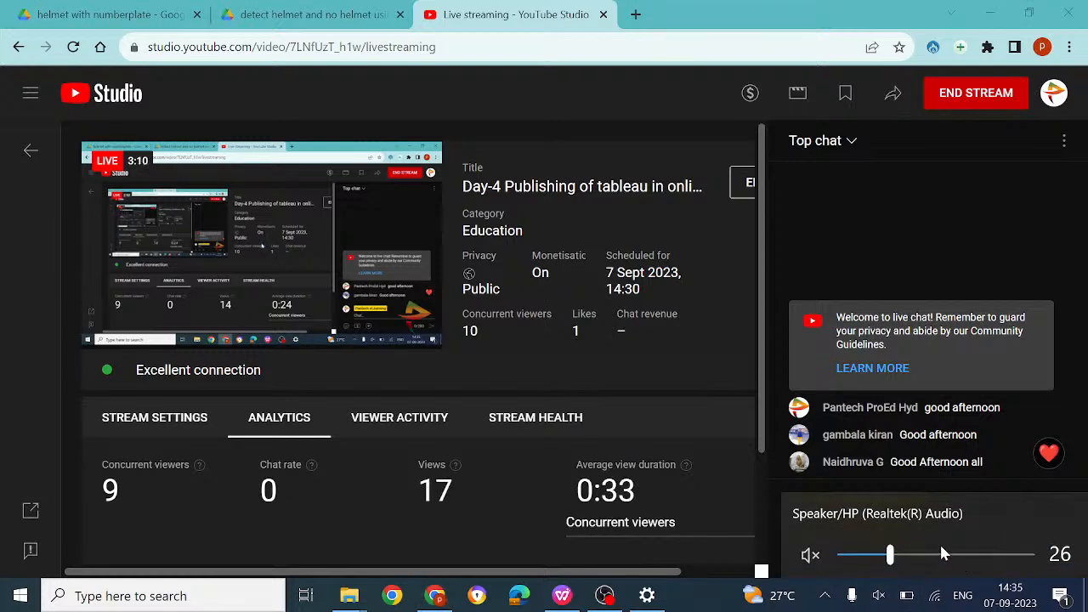
left_click_drag(942, 554, 956, 553)
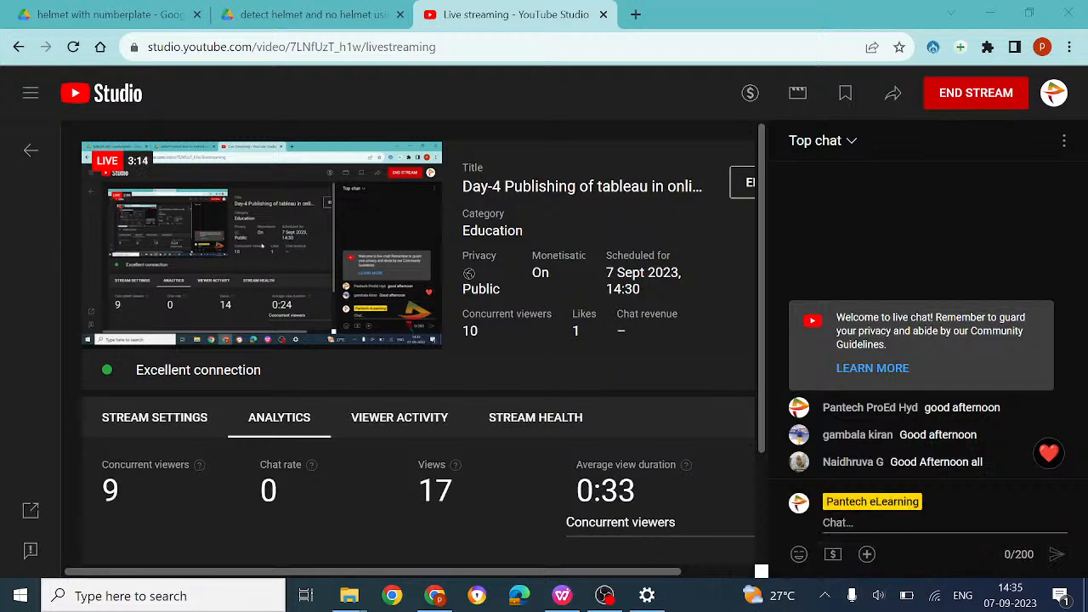
key("F5")
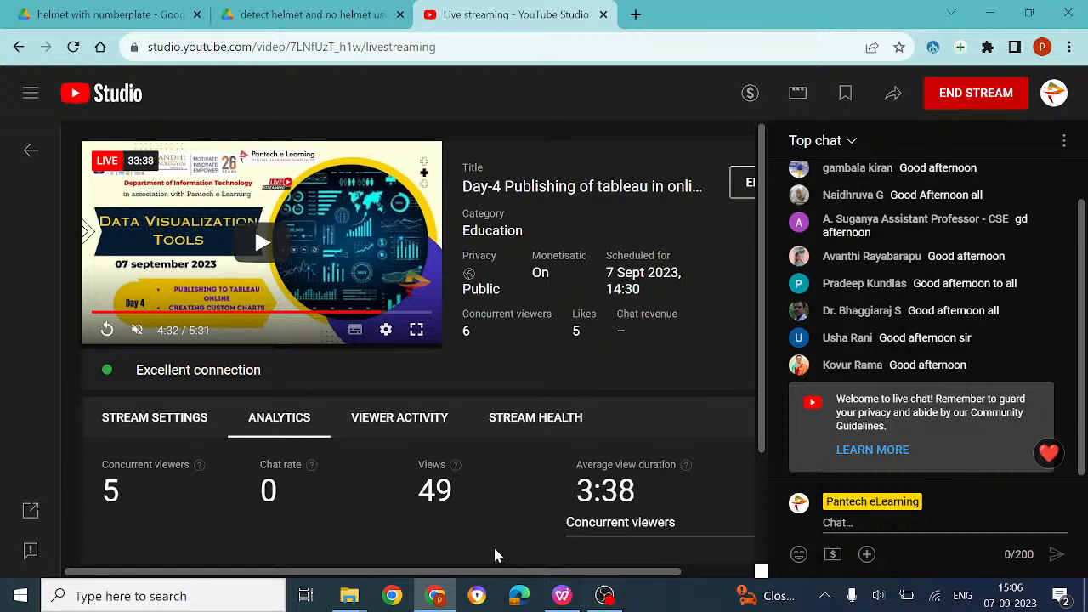
left_click(560, 595)
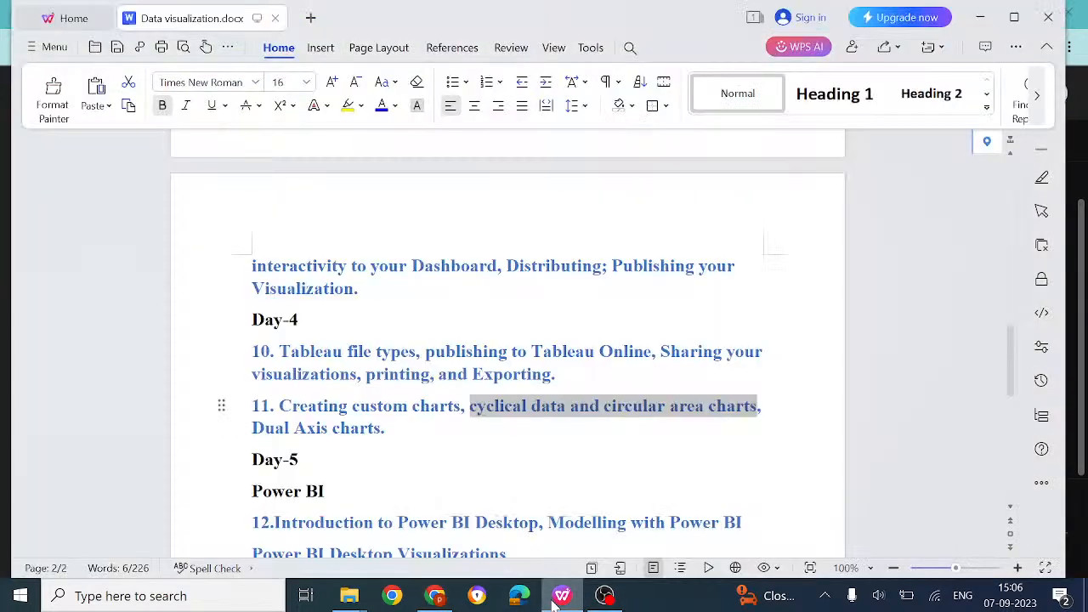
left_click(491, 412)
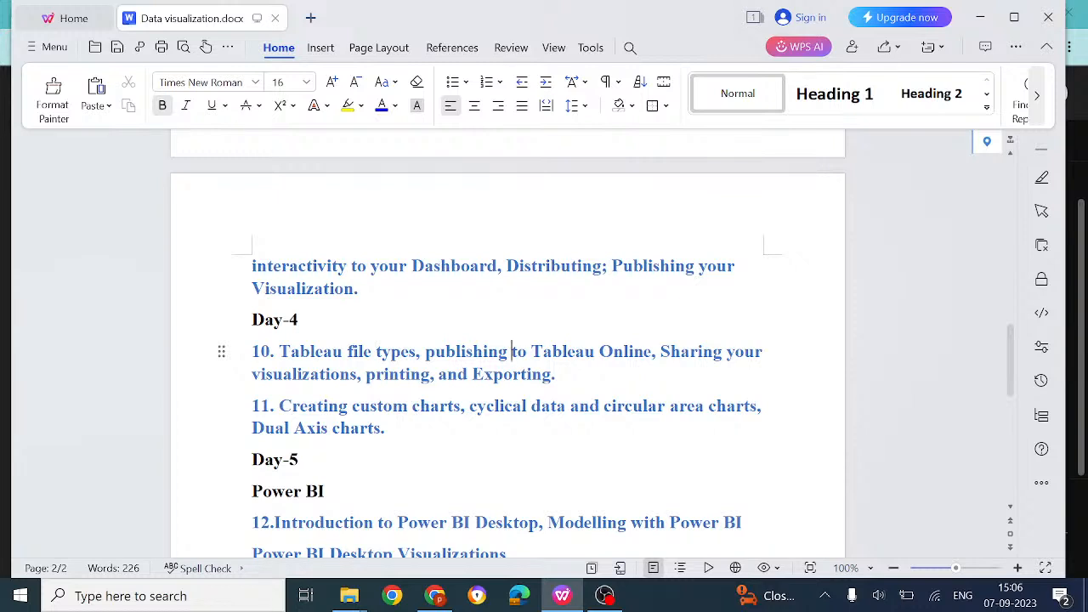
left_click(599, 351)
left_click(713, 351)
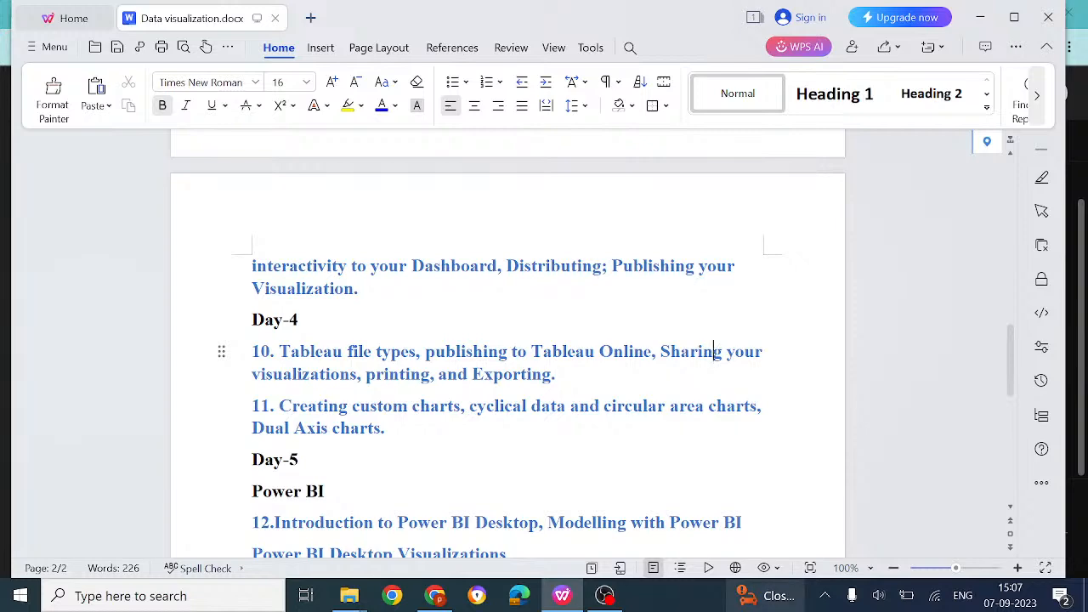
mouse_move(434, 595)
left_click(447, 532)
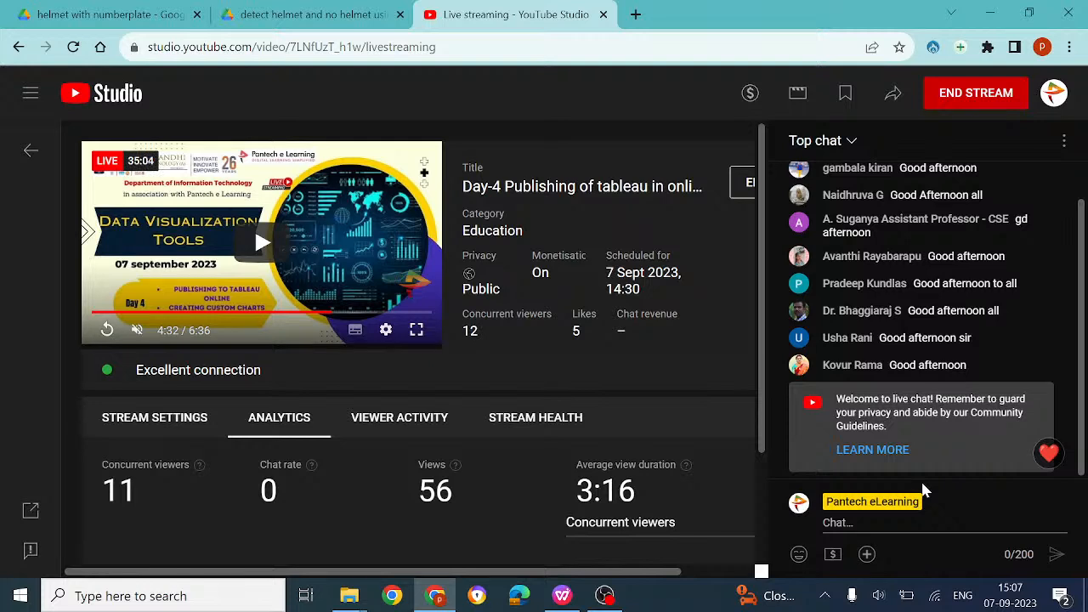
Send 'good afternoon' in the live chat, then bring up Windows search
left_click(853, 523)
type("god")
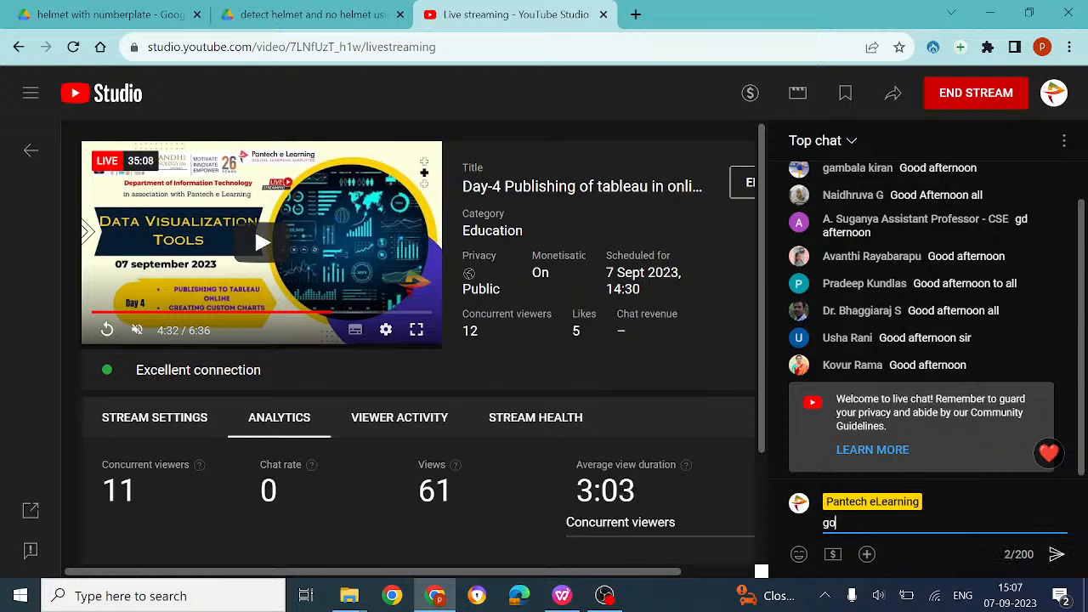
key("BackSpace")
key("BackSpace")
type("od a")
key("BackSpace")
type("afternoon")
key("Return")
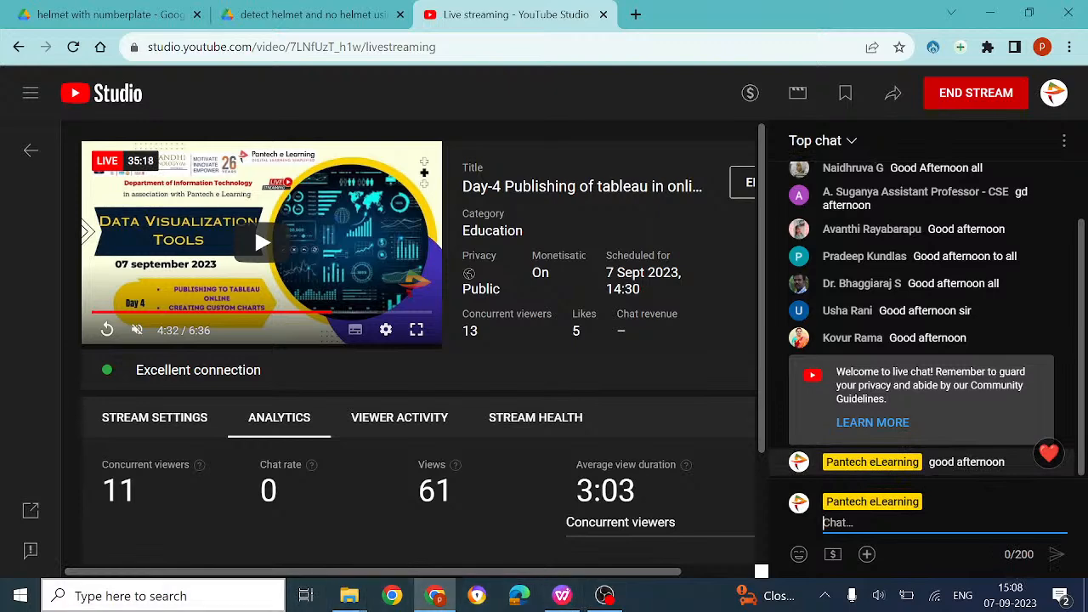
left_click(174, 599)
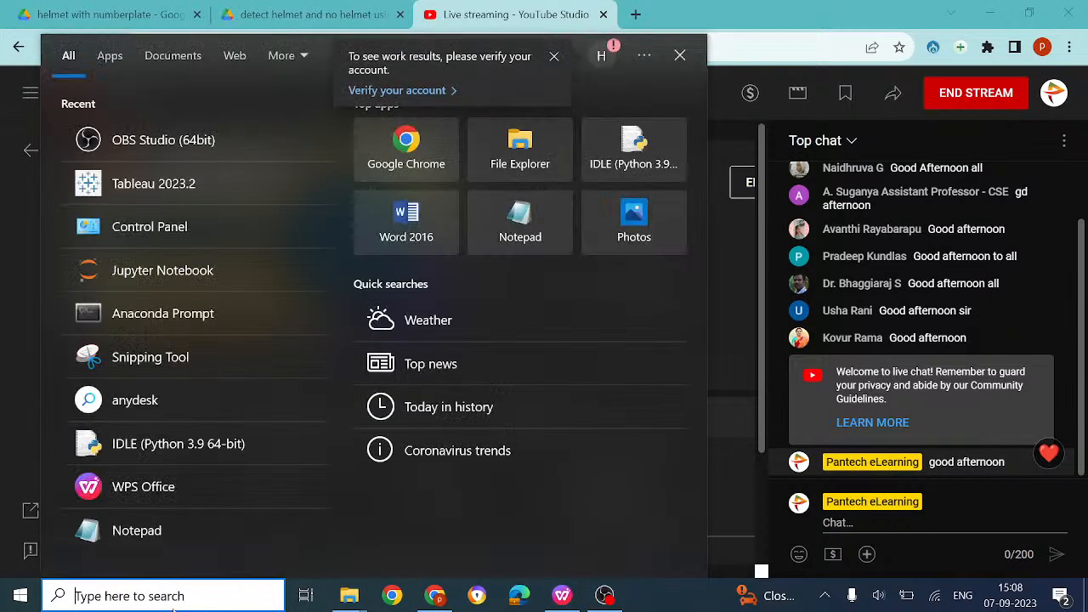
Search 'tab' and launch Tableau 2023.2 from the best match
type("not")
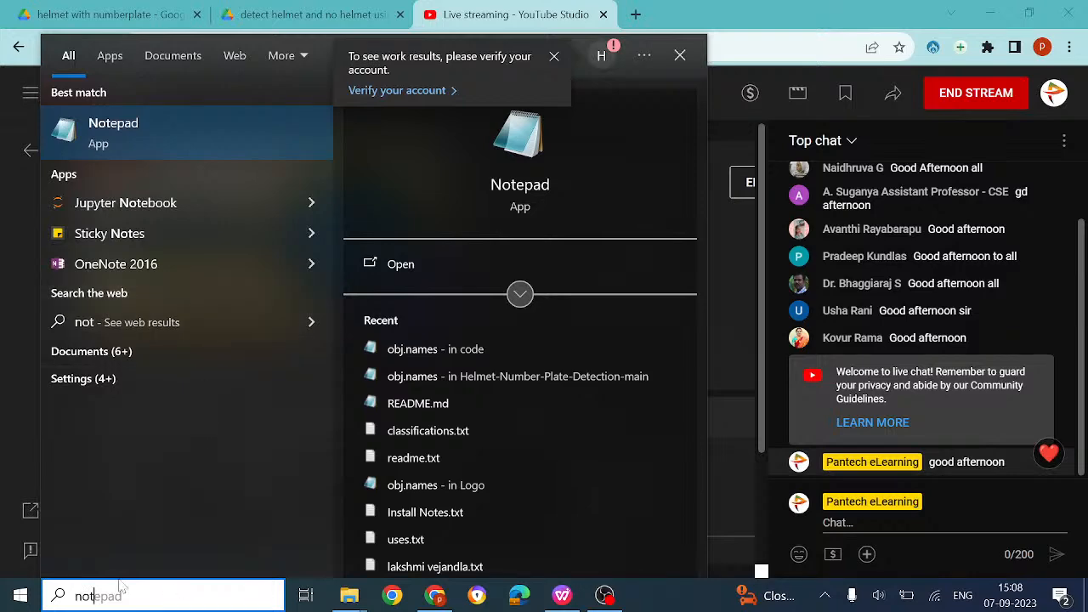
key("BackSpace")
key("BackSpace")
key("BackSpace")
type("ta")
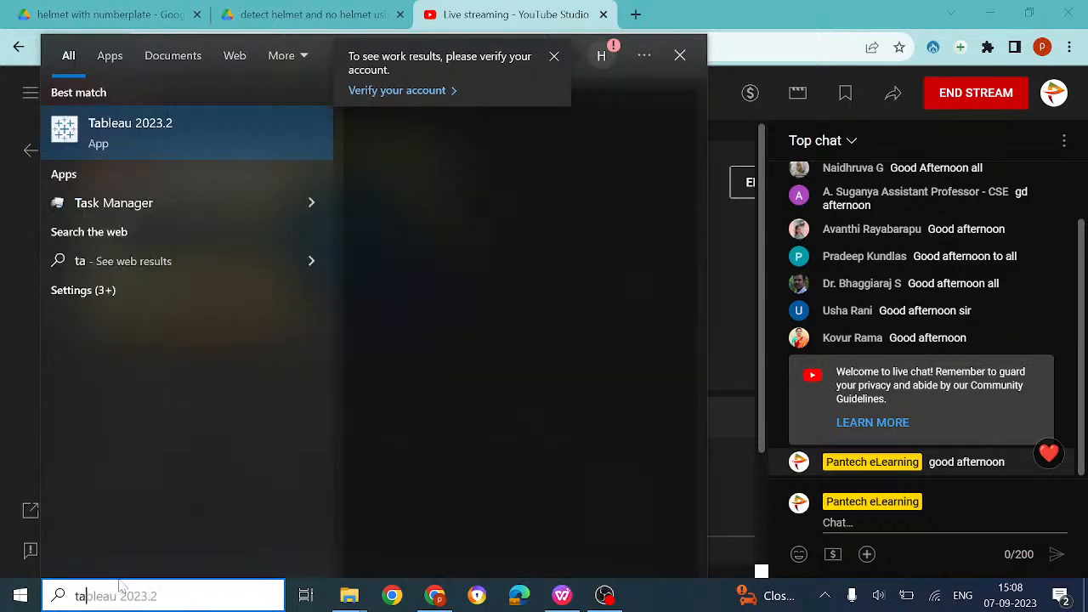
type("b")
left_click(203, 123)
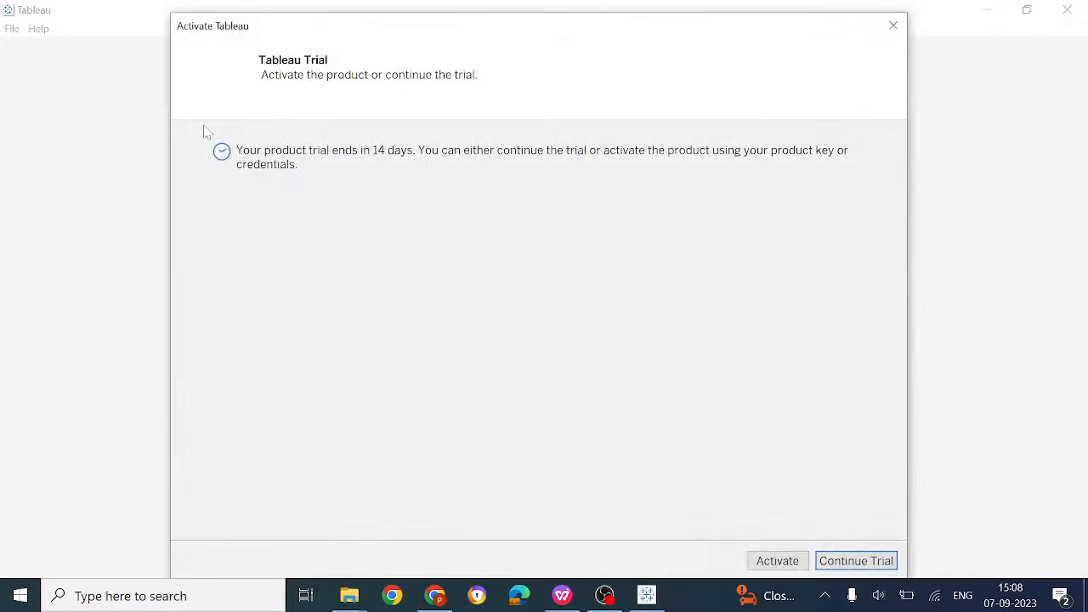
Continue the Tableau trial, then return to the YouTube Studio stream in Chrome
left_click(837, 566)
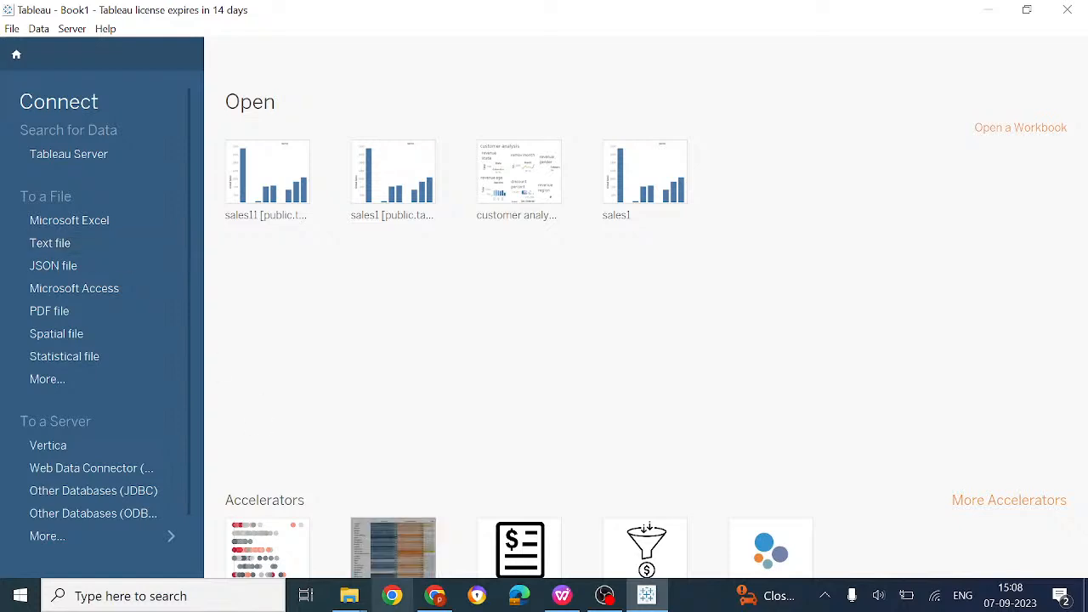
left_click(436, 601)
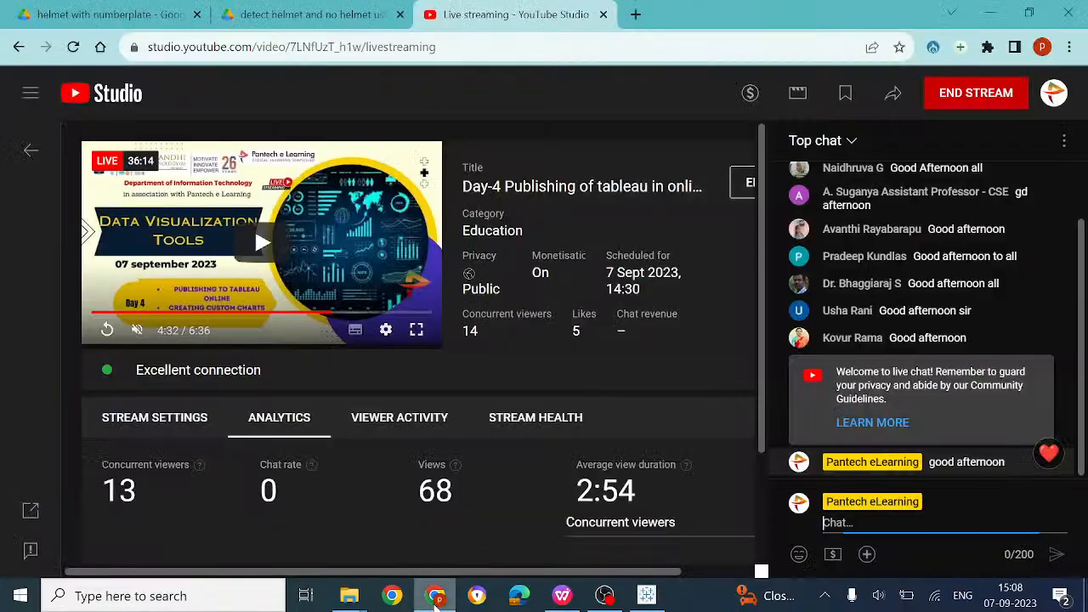
Search the web for 'file types in tableau' and read the Tableau File Types and Folders page
left_click(635, 14)
type("file types in tableau")
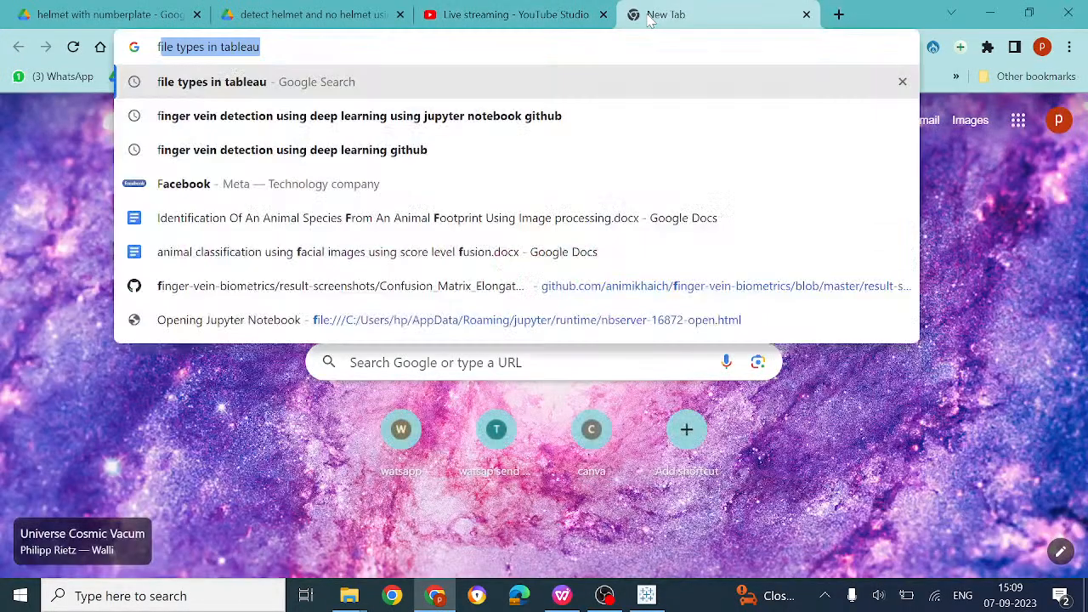
key("Return")
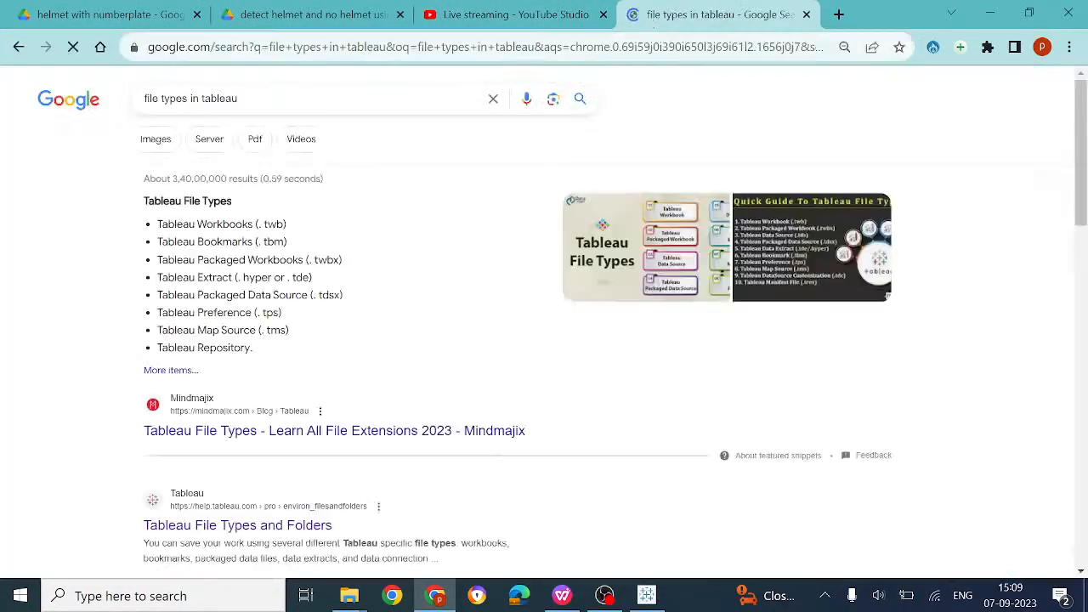
left_click(274, 524)
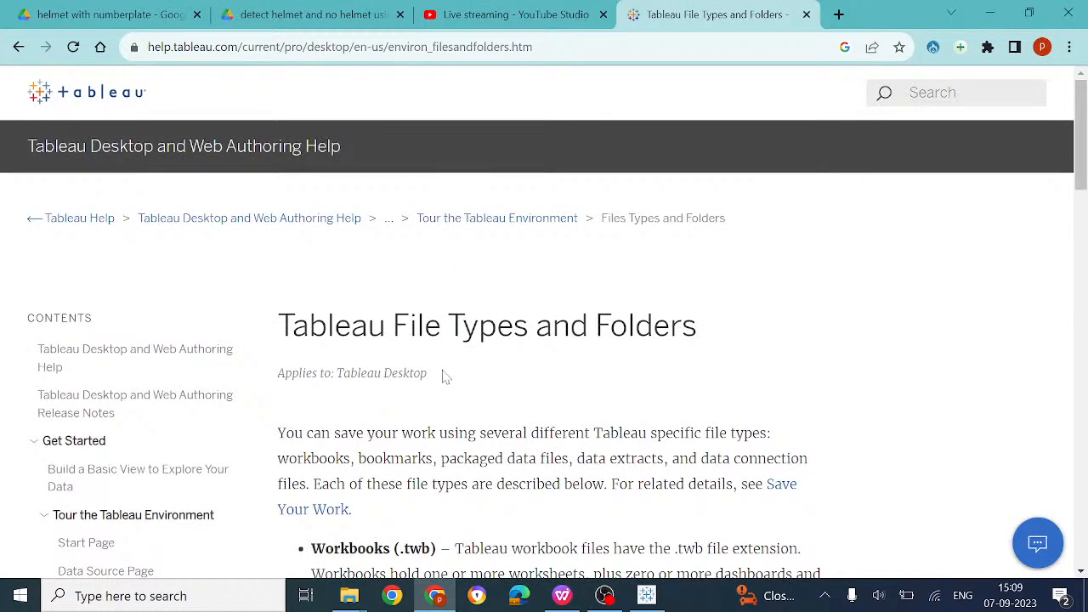
scroll(442, 376, "down", 1)
scroll(442, 376, "down", 2)
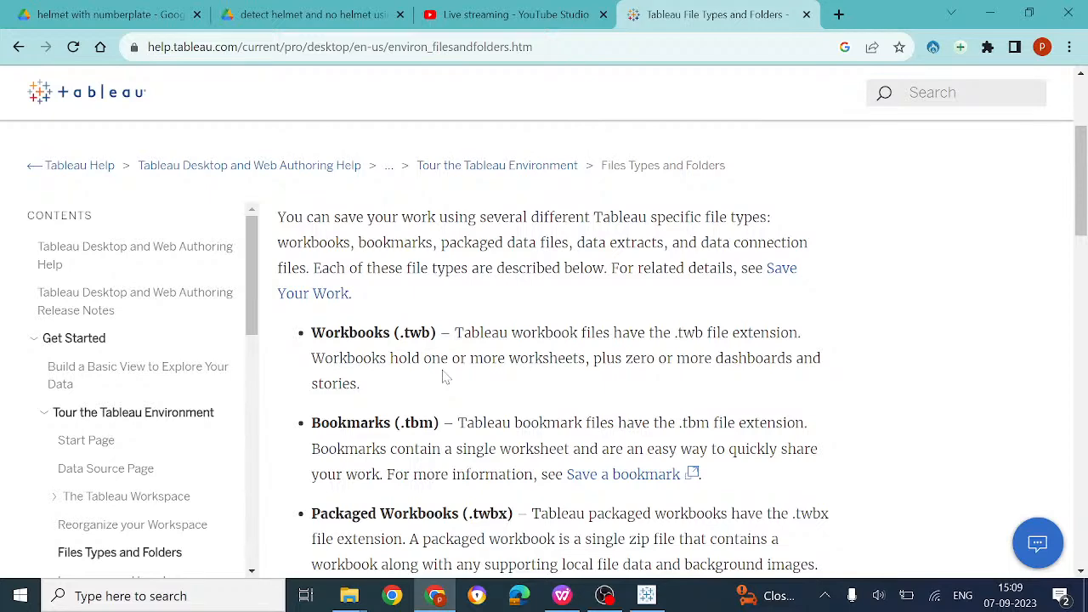
scroll(442, 376, "down", 4)
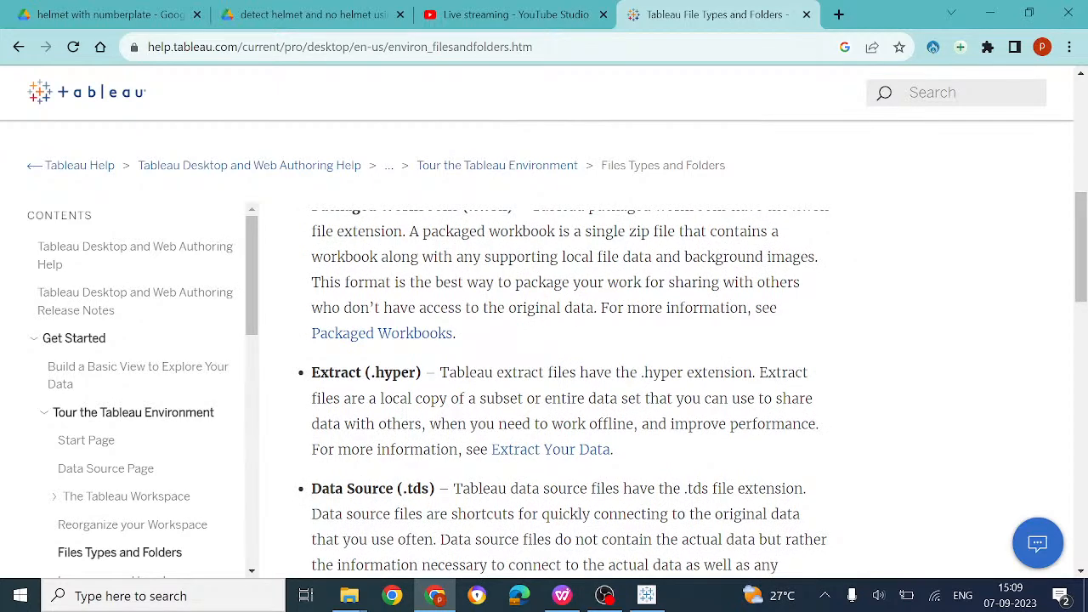
Open a new Notepad window from search and maximize it
left_click(176, 595)
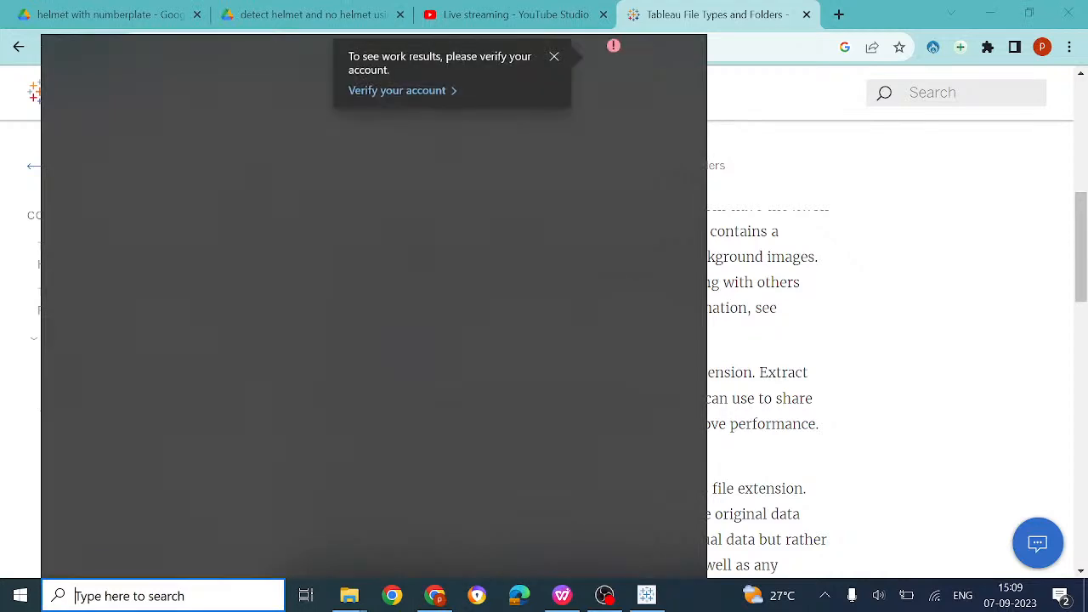
type("note")
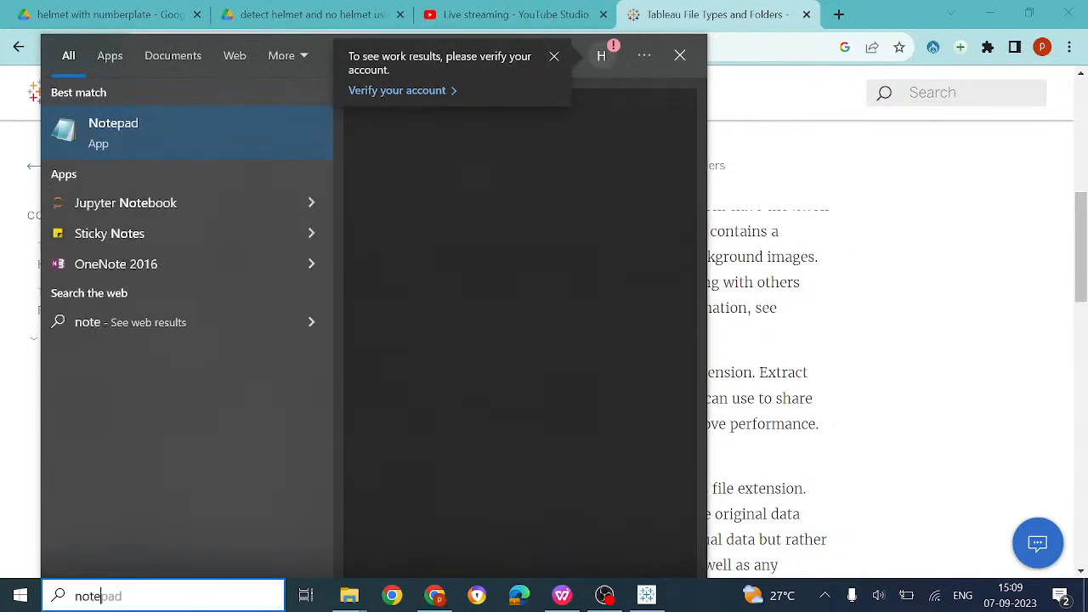
left_click(211, 150)
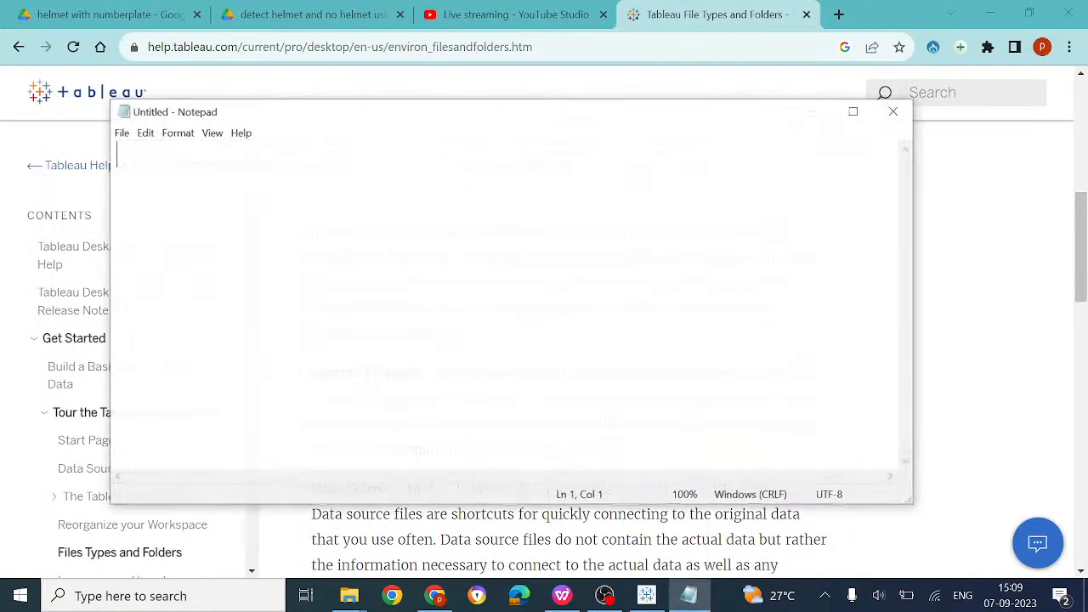
left_click(854, 112)
Zoom in Notepad and type '1.workbook(.twb)' as the first entry
key("ctrl+plus")
key("ctrl+plus")
key("ctrl+plus")
key("ctrl+plus")
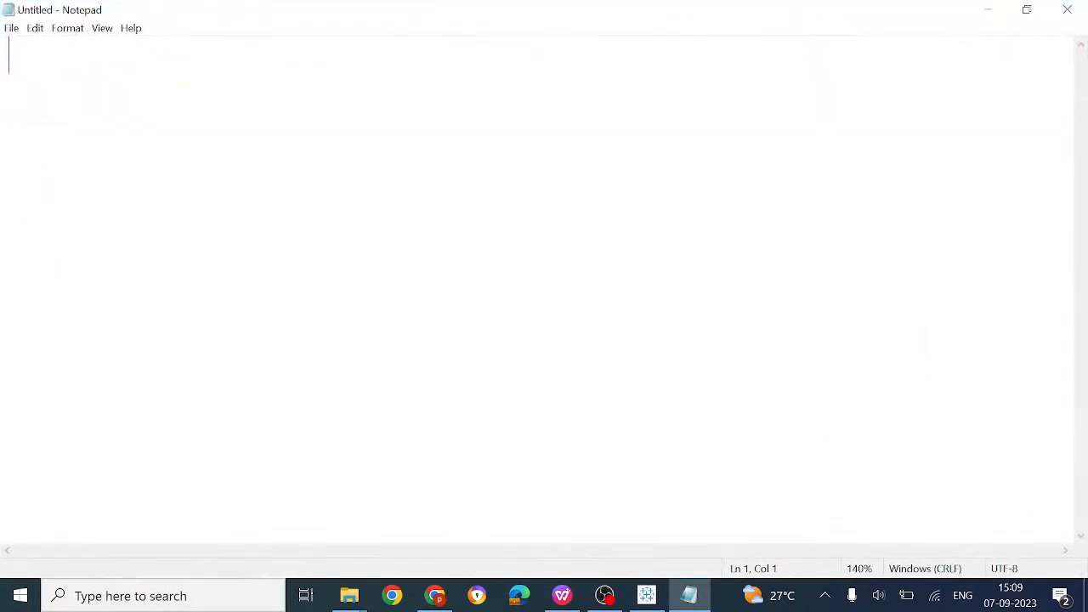
type("1.")
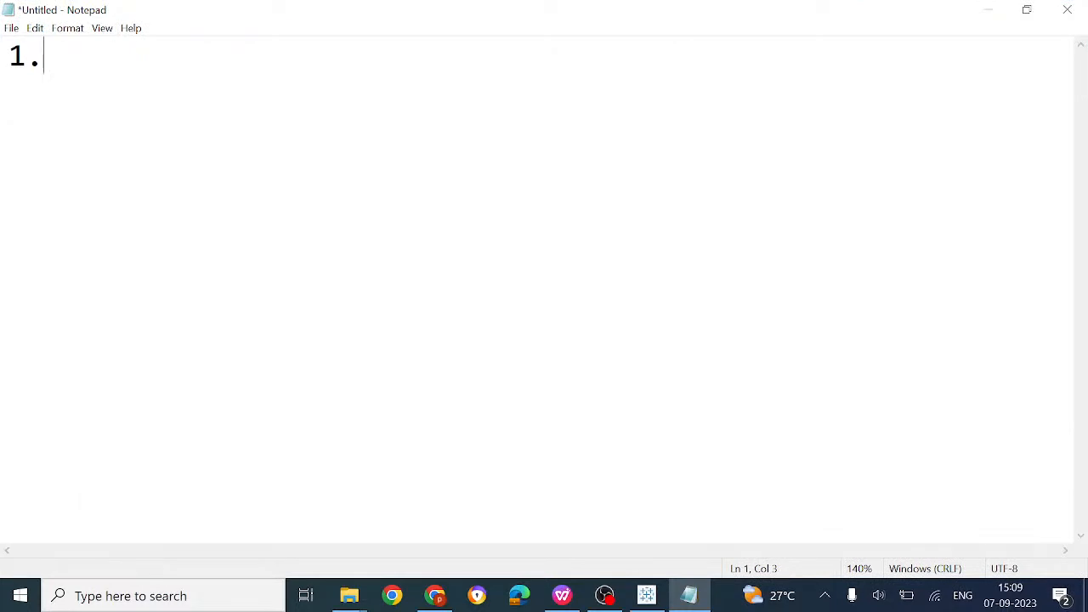
type("workbook")
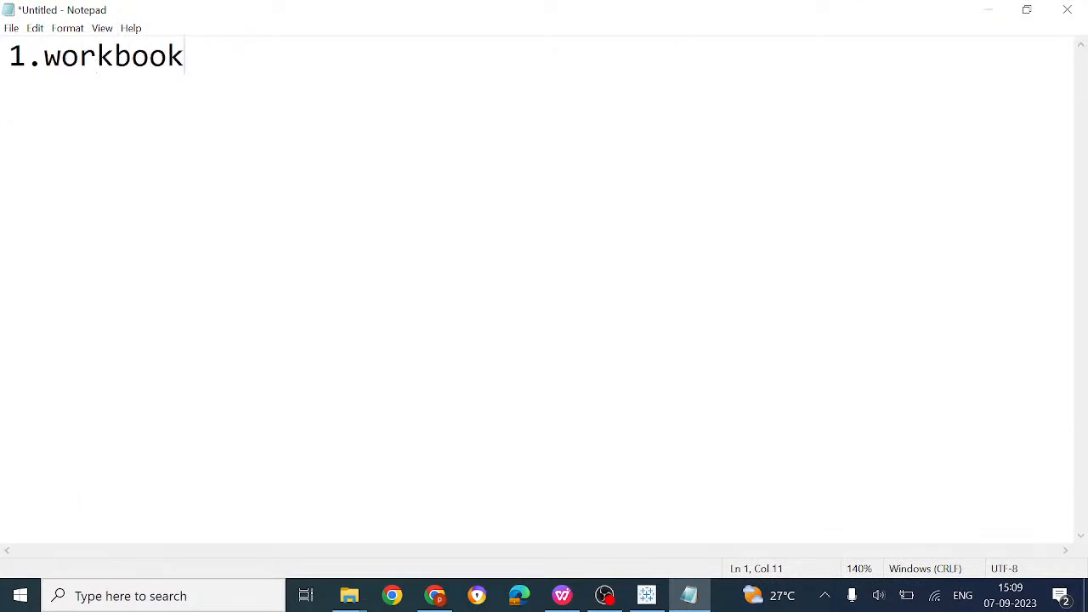
type("()")
key("Left")
type(".")
type("twb")
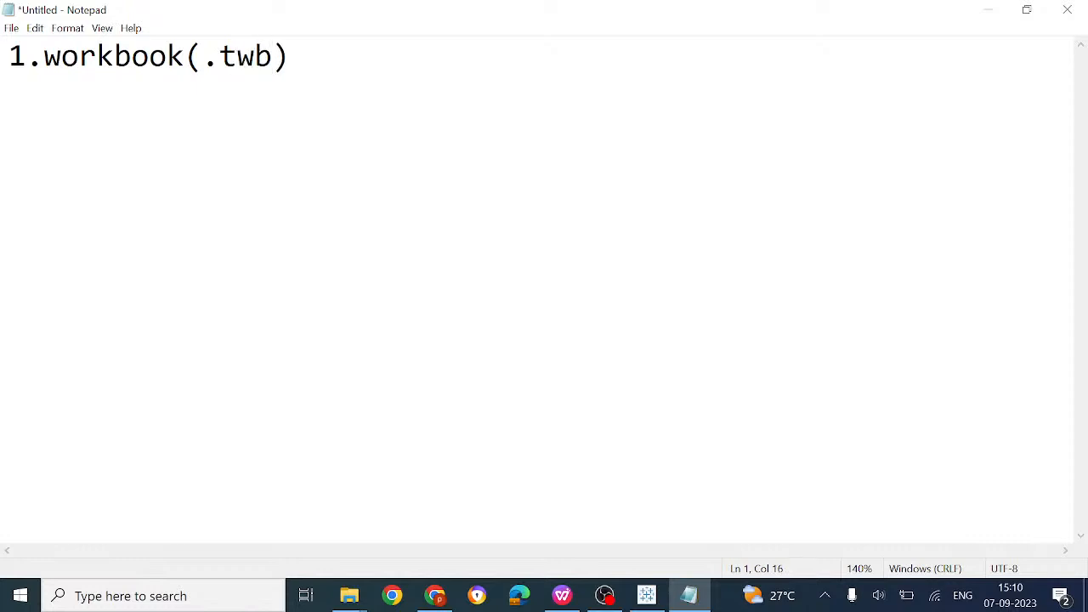
key("Right")
Add '2.bookmark(.tbm)' as the second entry
key("Return")
type("2.book")
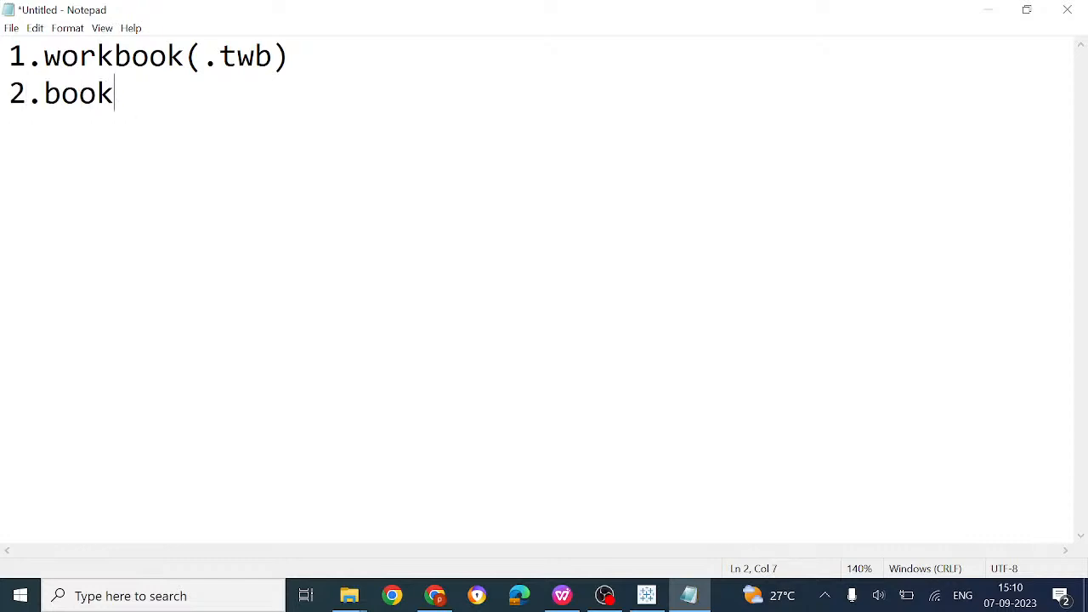
type("mark()")
key("Left")
type(".t")
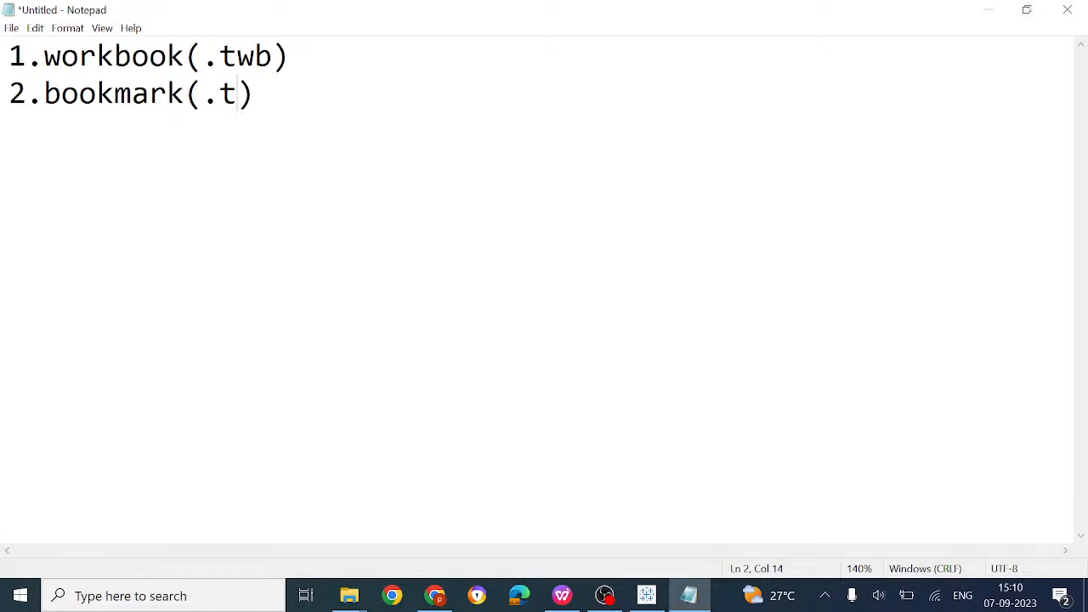
type("bm")
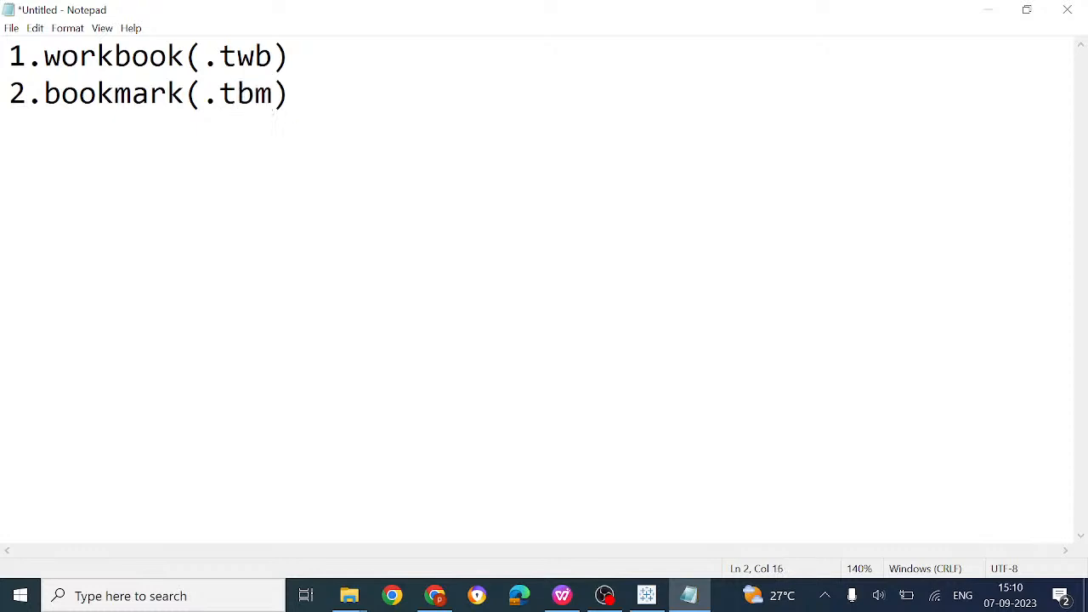
Add '3.extract(.hyper)' as the third entry
key("End")
key("Return")
type("3.ext")
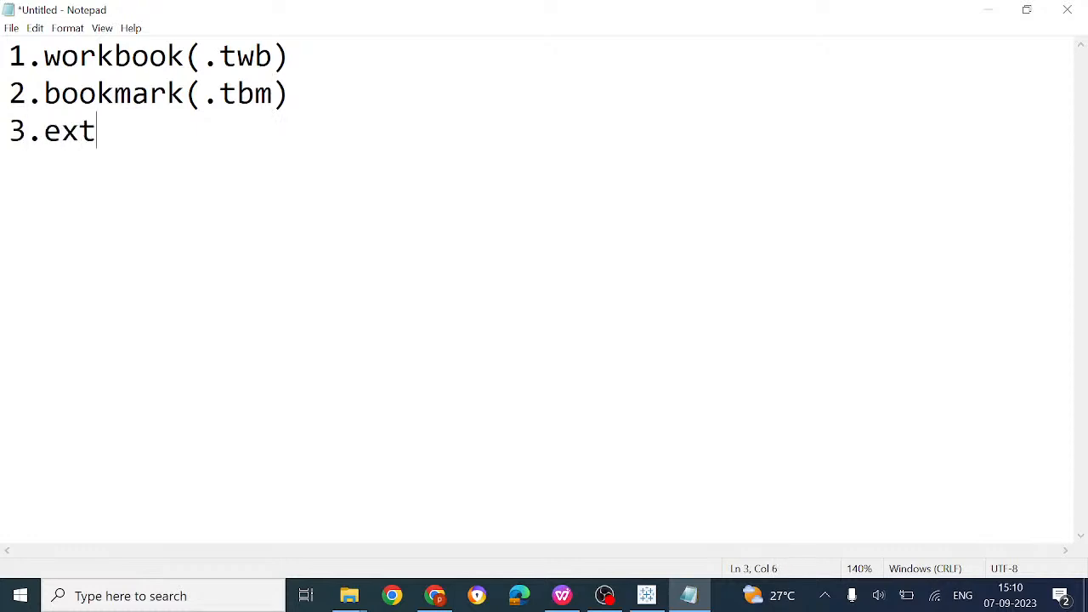
type("ract()")
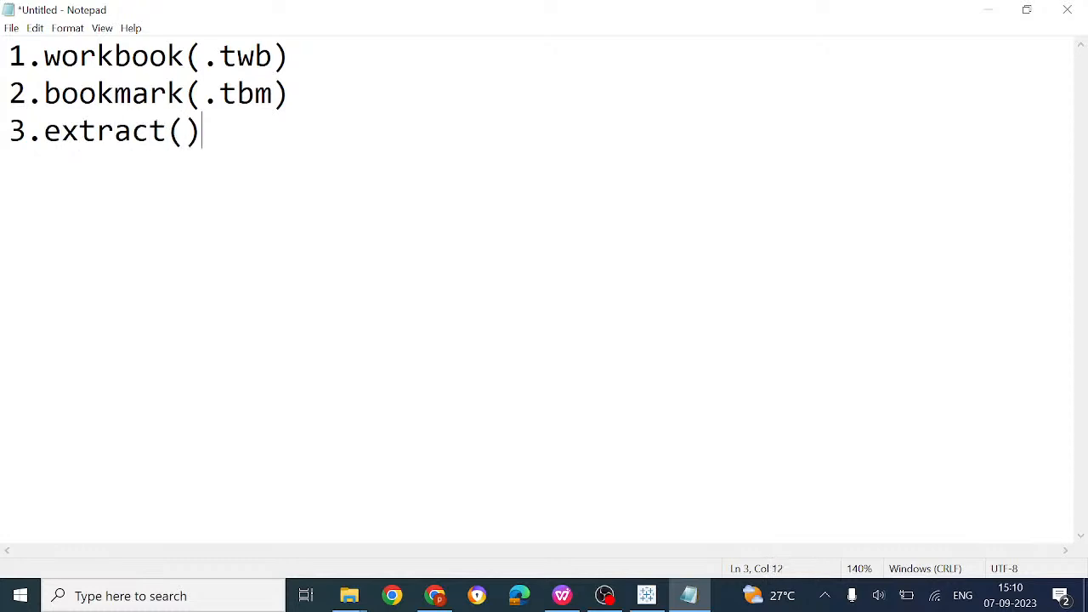
key("Left")
type(".hyper")
key("Right")
Type the fourth entry, '4.packaged workbook', with its extension in parentheses
key("Return")
type("4.")
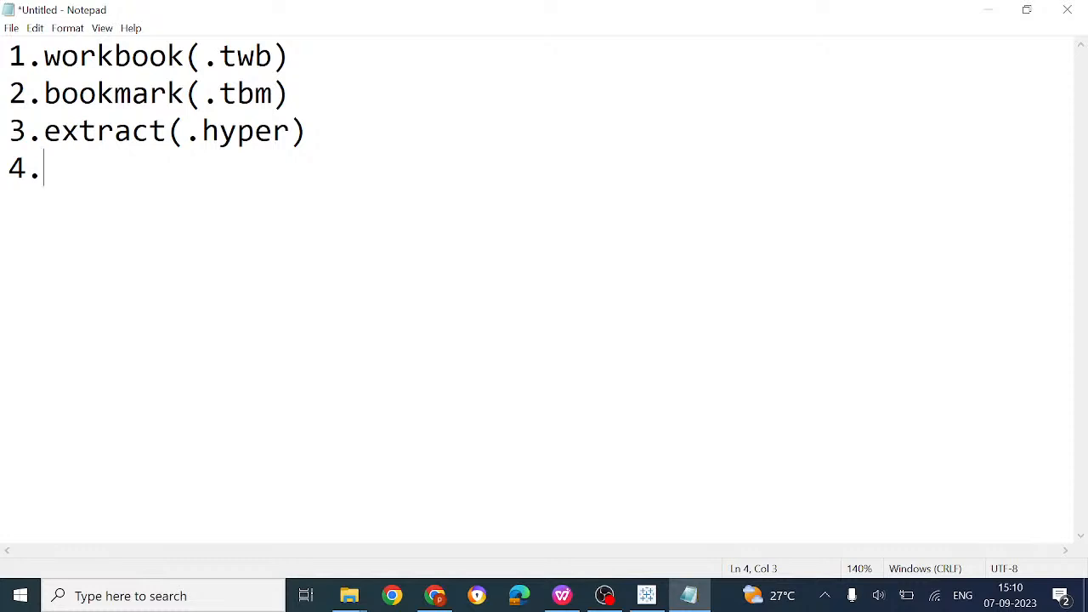
type("packaged work")
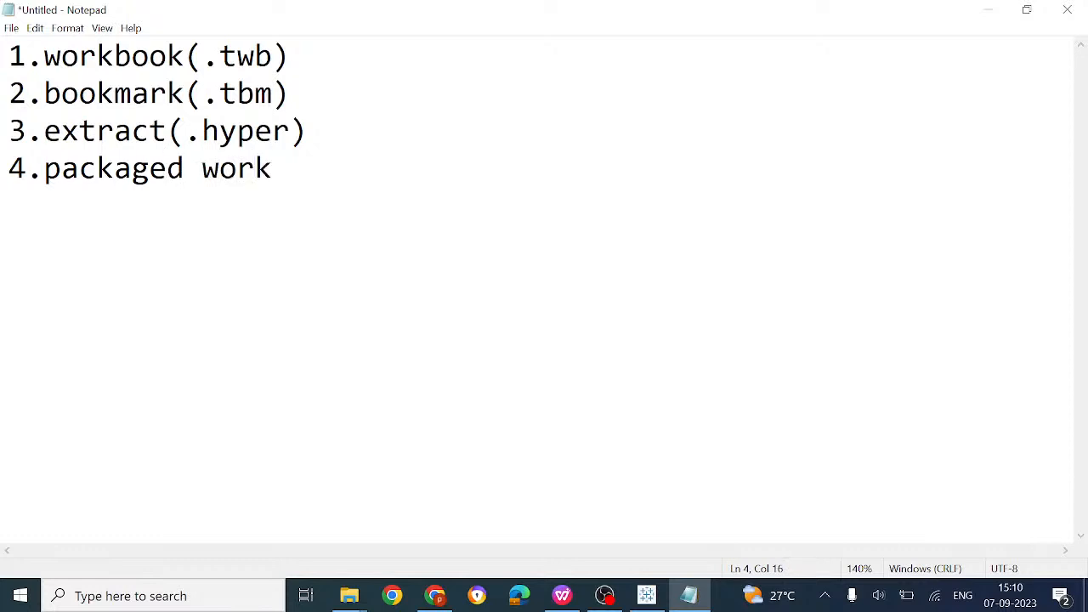
type("book()")
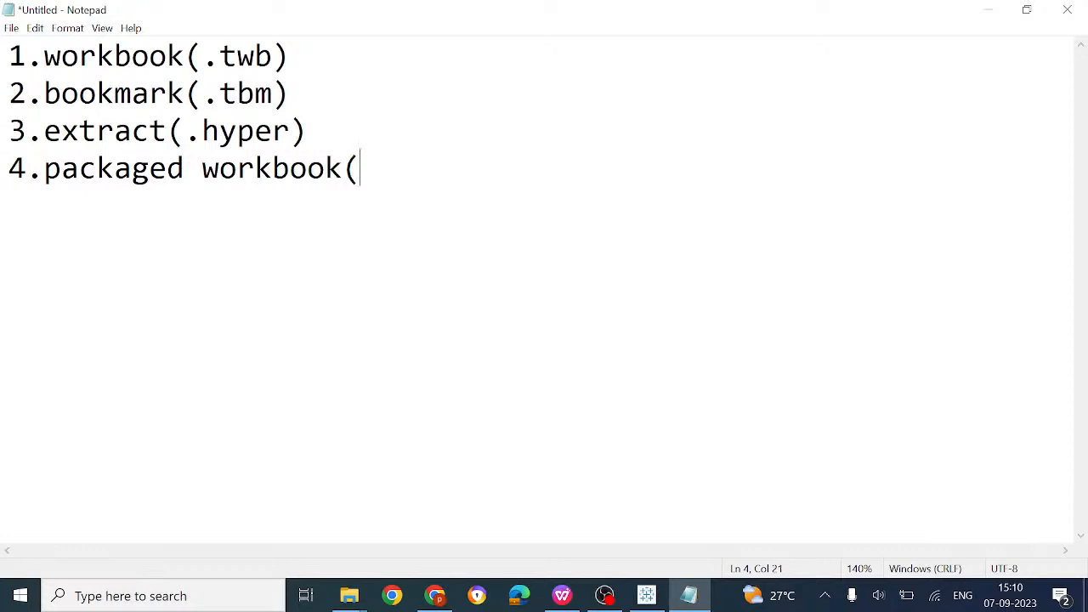
key("Left")
type(".twb")
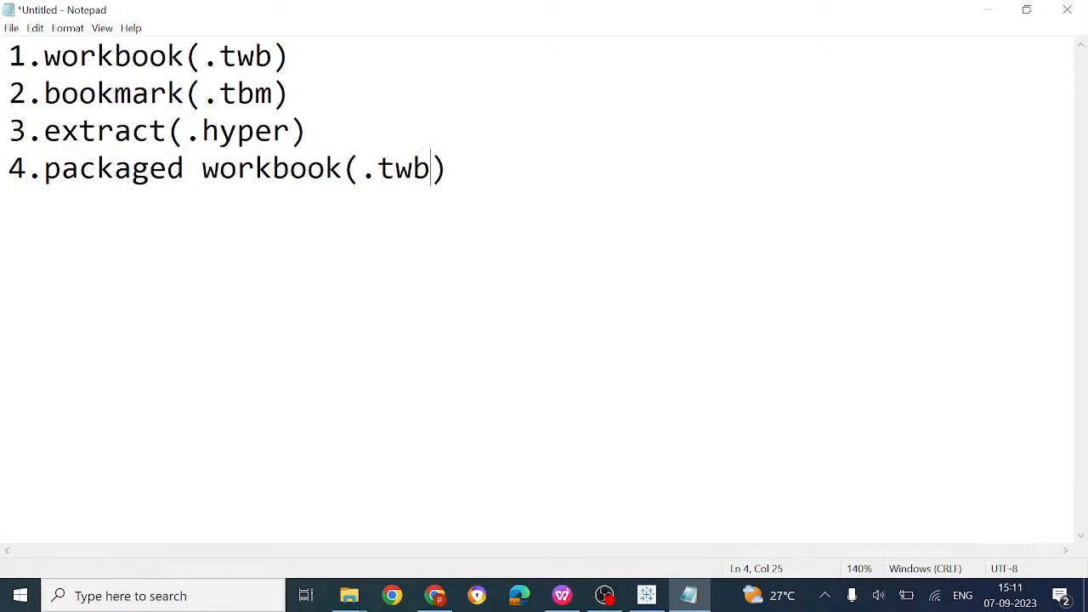
type("s")
Check the Tableau help page and correct the fourth entry's extension to .twbx
left_click(434, 594)
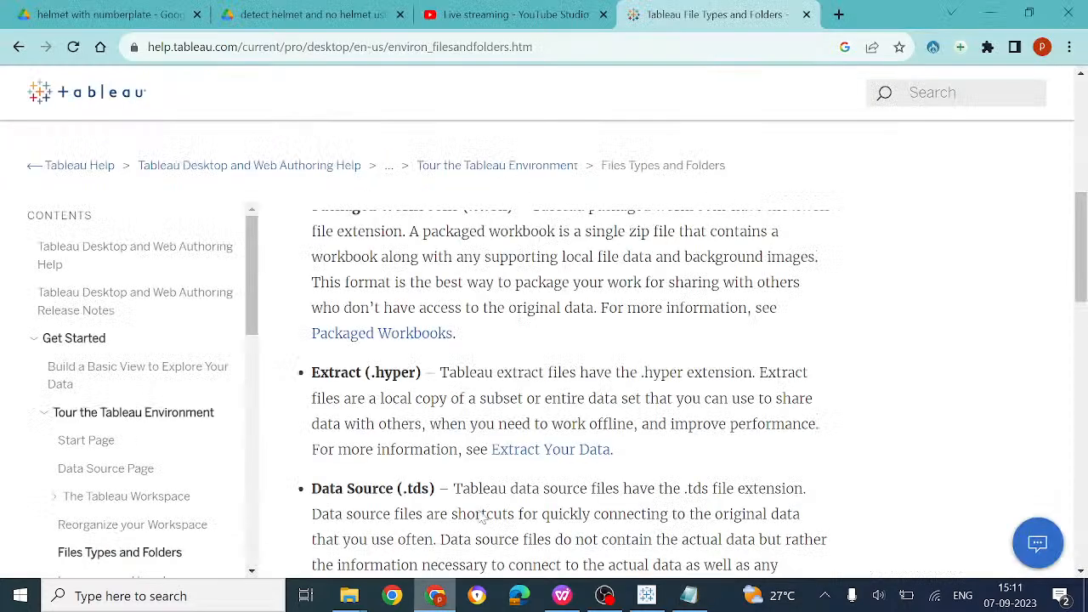
scroll(548, 453, "down", 8)
scroll(548, 453, "up", 5)
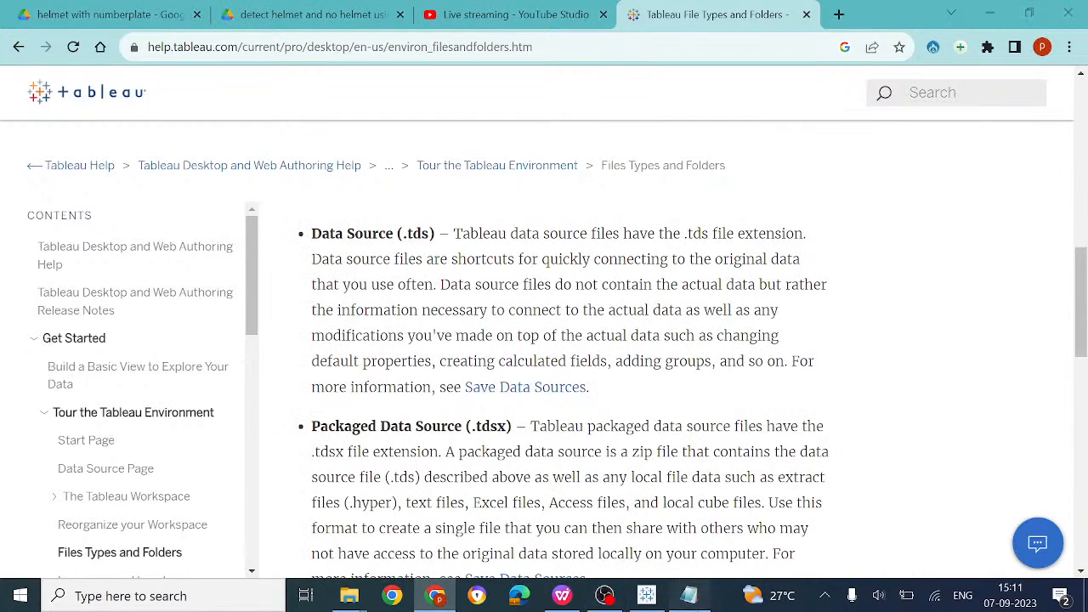
left_click(689, 594)
key("BackSpace")
type("x")
key("Right")
Add '5.data source(.tds)' as the fifth entry
key("Return")
type("5.")
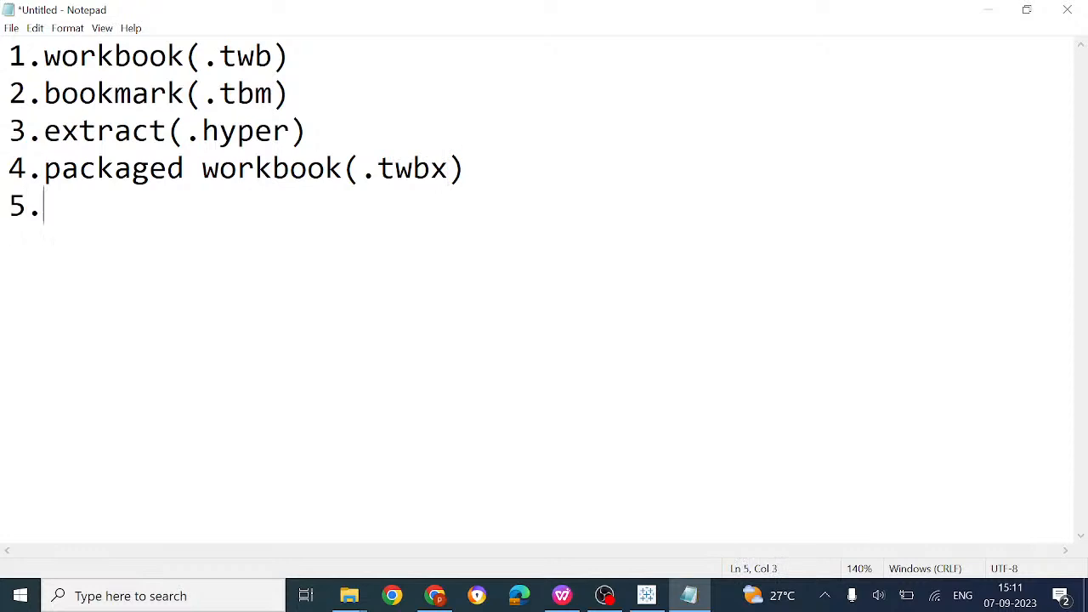
type("data sou")
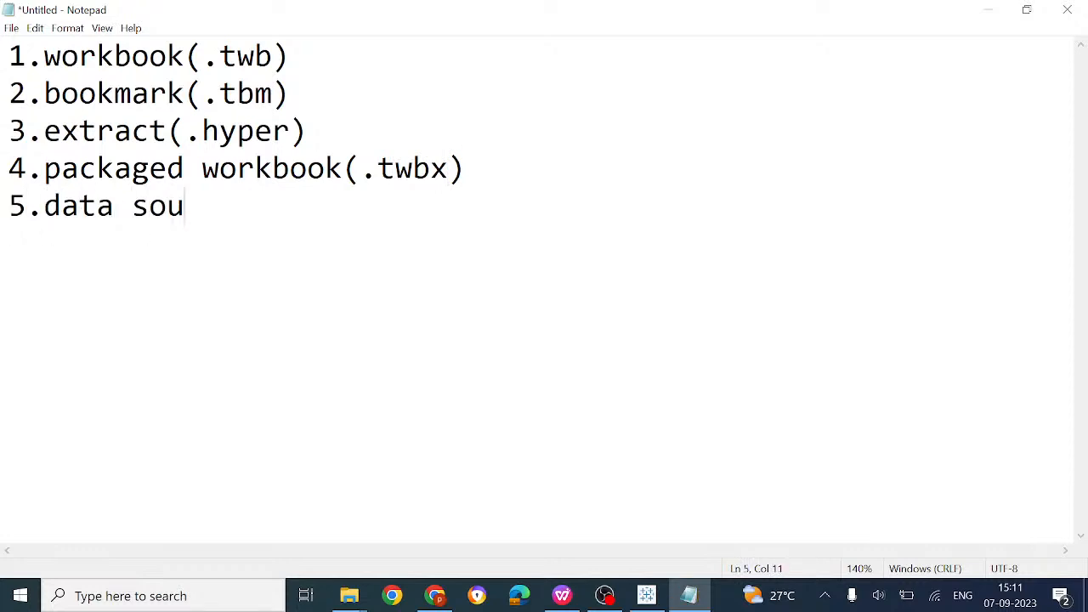
type("rce()")
key("Left")
type(".t")
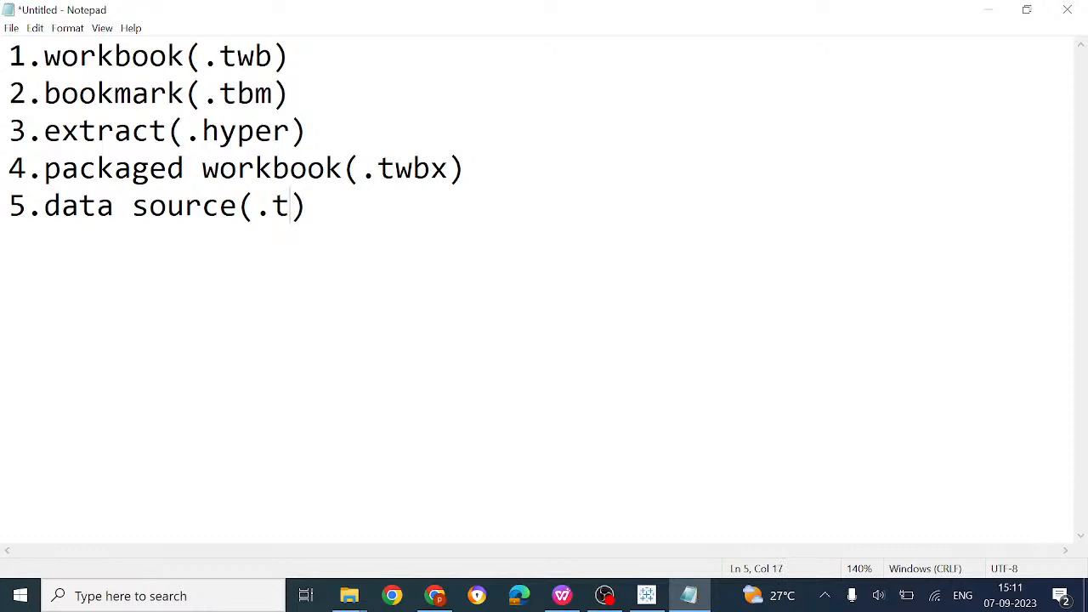
type("ds")
key("End")
Add the sixth entry, packaged data source (.tdsx), and enlarge the list text
key("Return")
type("6")
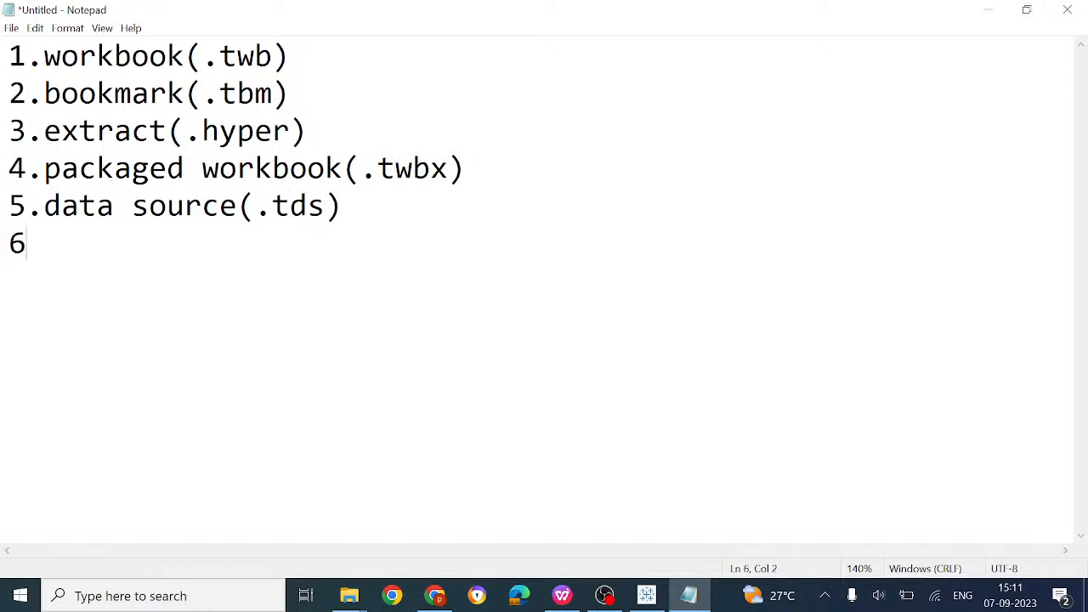
type(".")
type("package")
type("d dtaa")
key("BackSpace")
key("BackSpace")
key("BackSpace")
type("ata soucre()")
key("Left")
type(".")
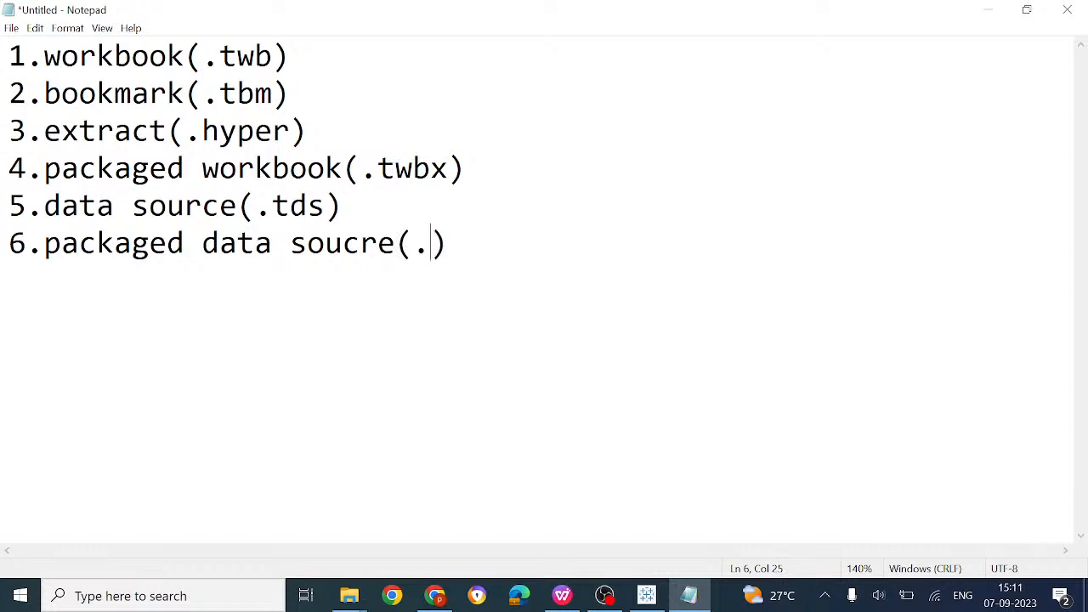
type("tdsx")
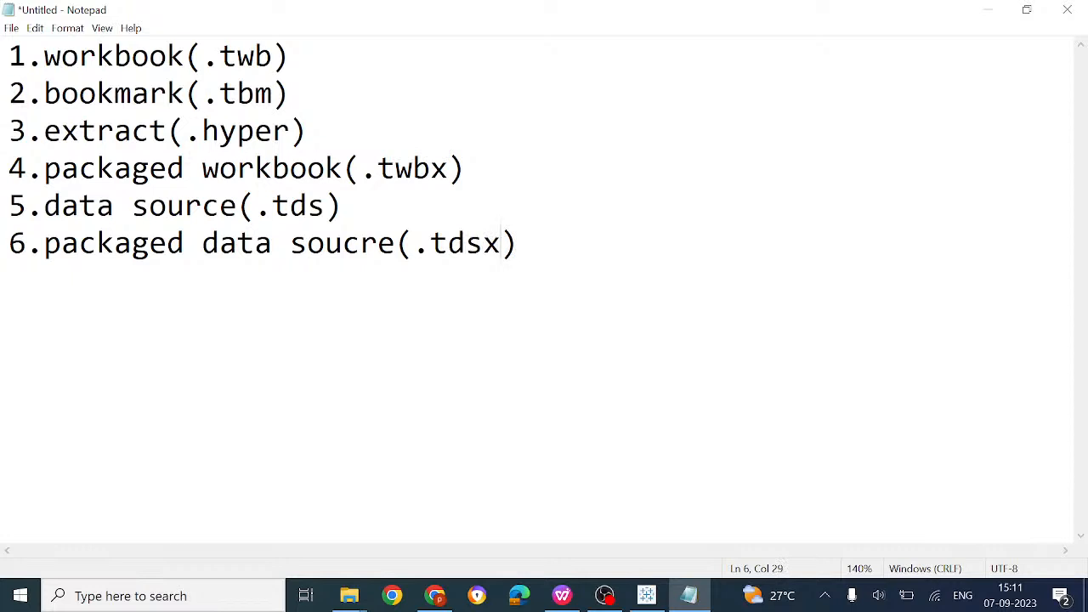
key("ctrl+plus")
key("ctrl+plus")
key("ctrl+plus")
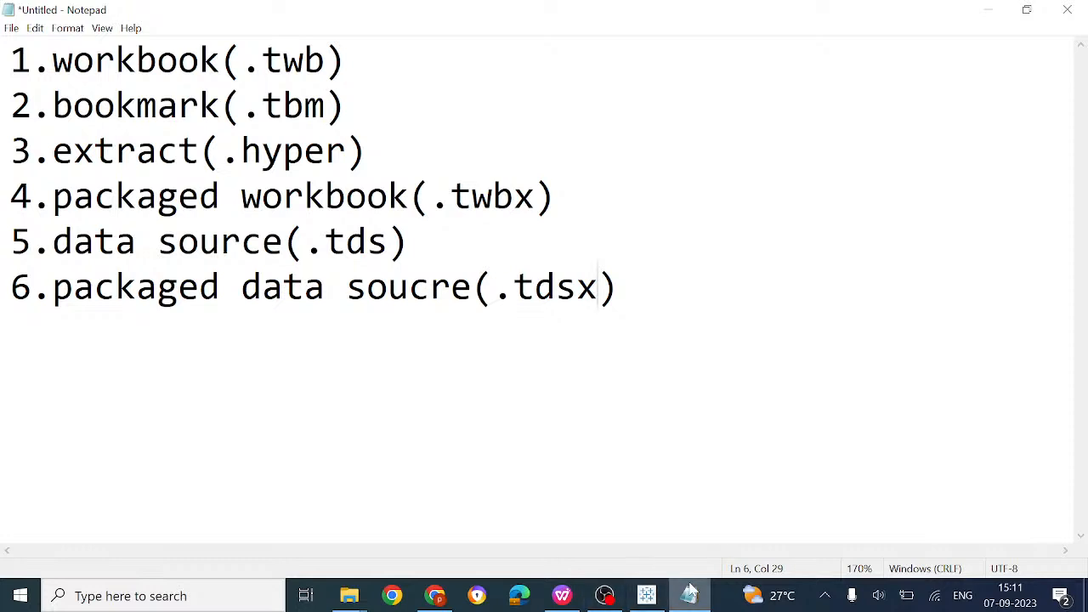
left_click(646, 595)
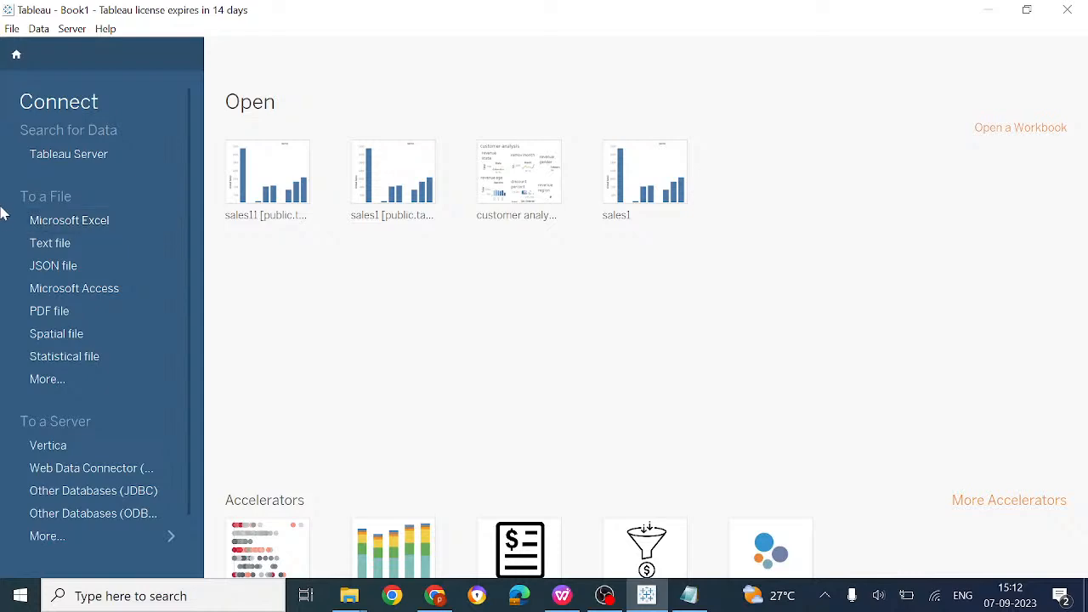
Connect to vgsales.csv as a text file, referring to the .hyper entry in Notepad
left_click(94, 245)
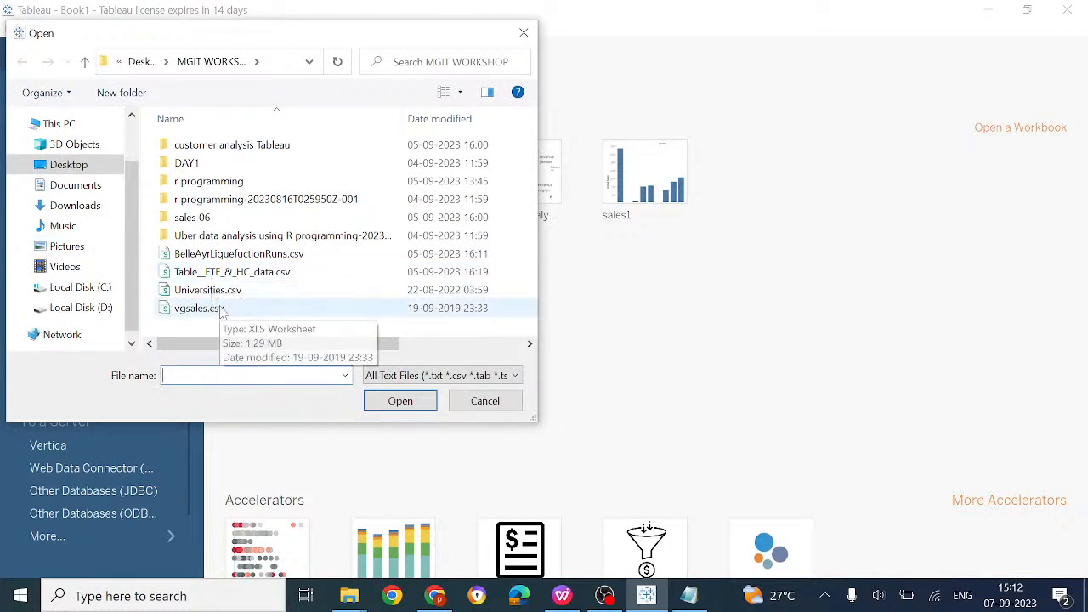
double_click(219, 311)
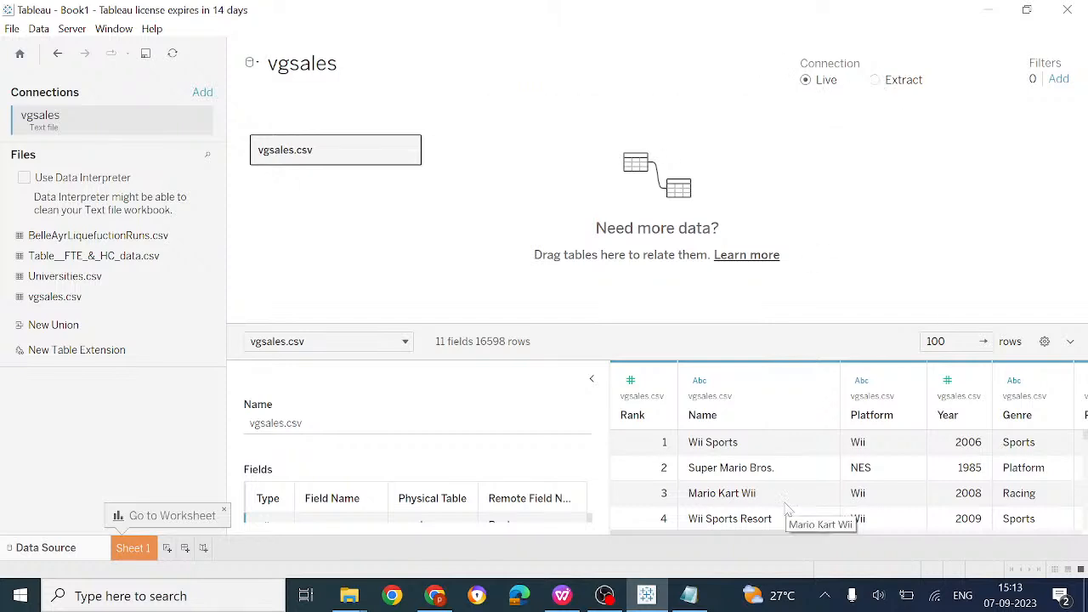
left_click(688, 595)
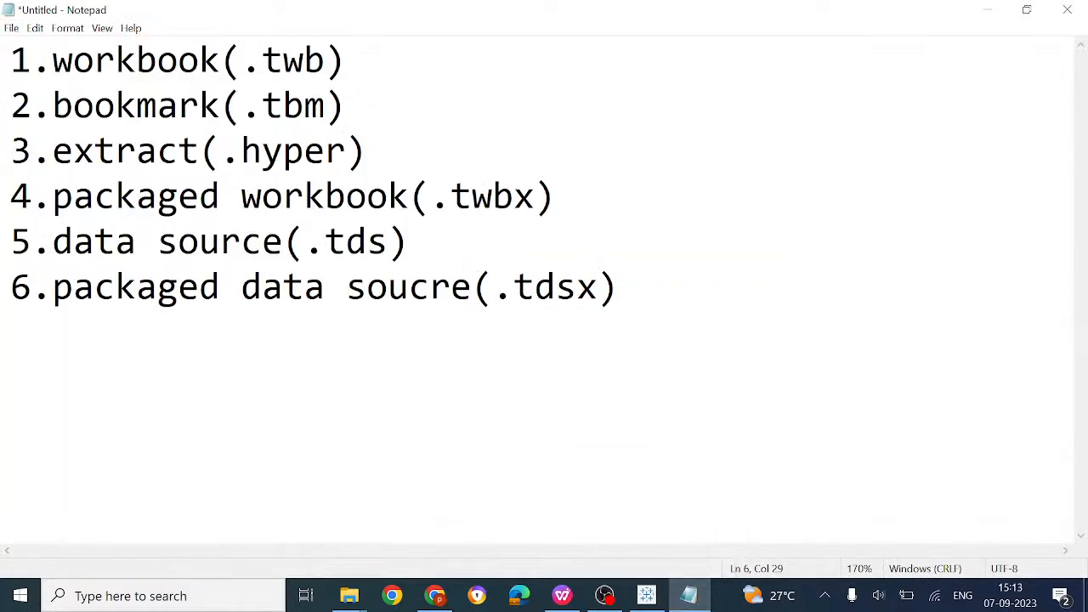
left_click(283, 152)
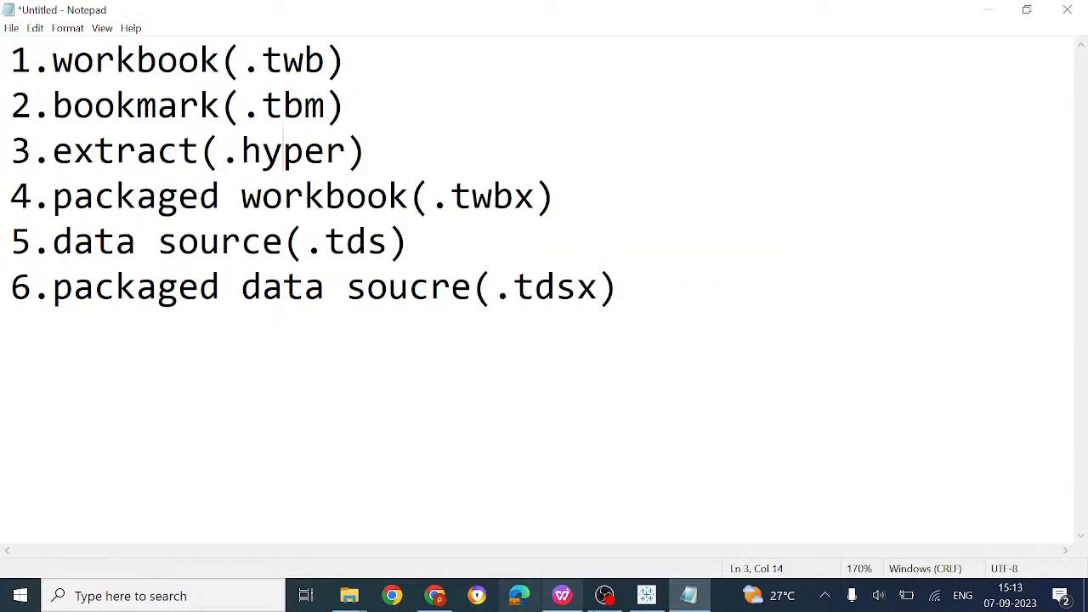
mouse_move(564, 597)
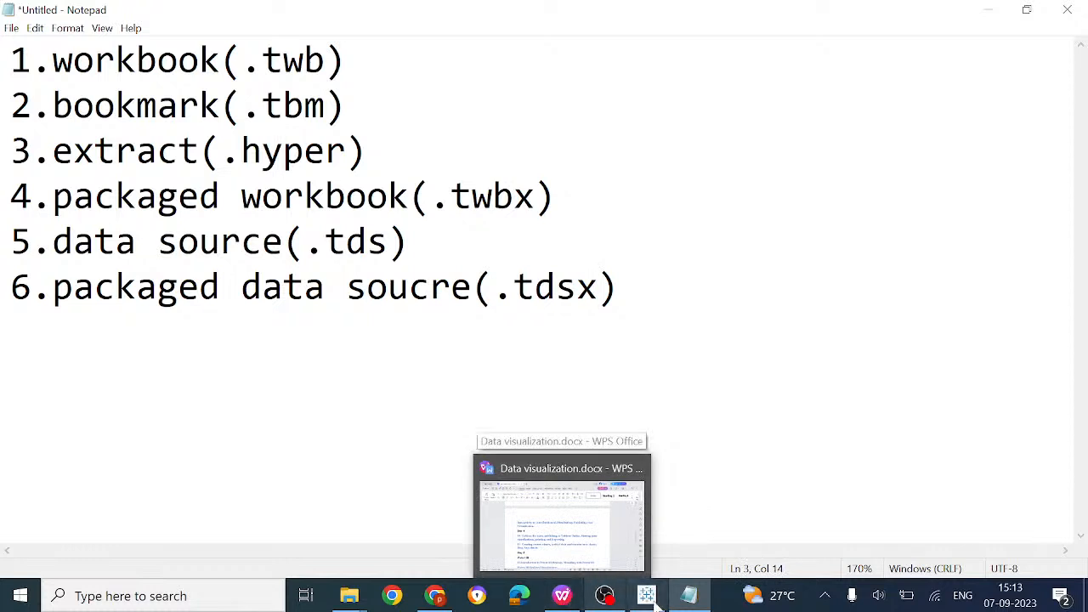
left_click(646, 595)
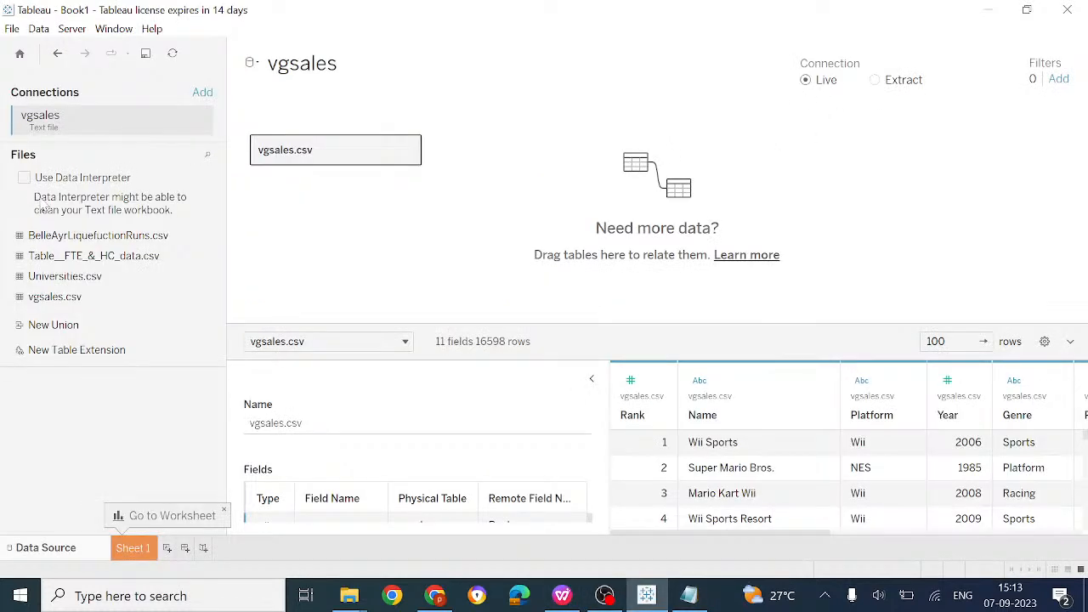
On Sheet 1, put Genre on Columns and Global Sales on Rows
left_click(143, 548)
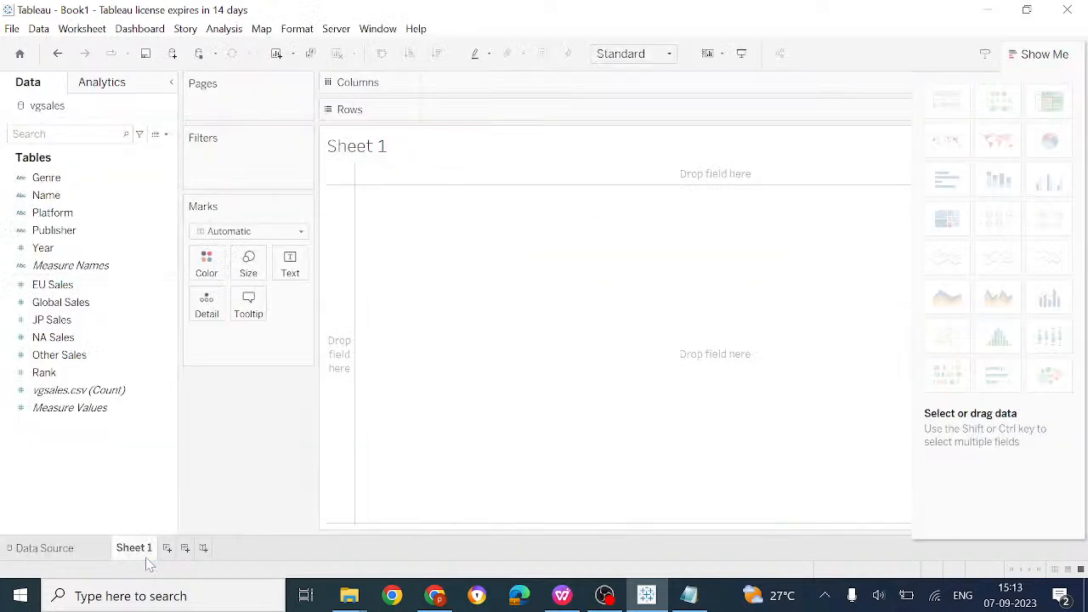
left_click_drag(68, 180, 486, 85)
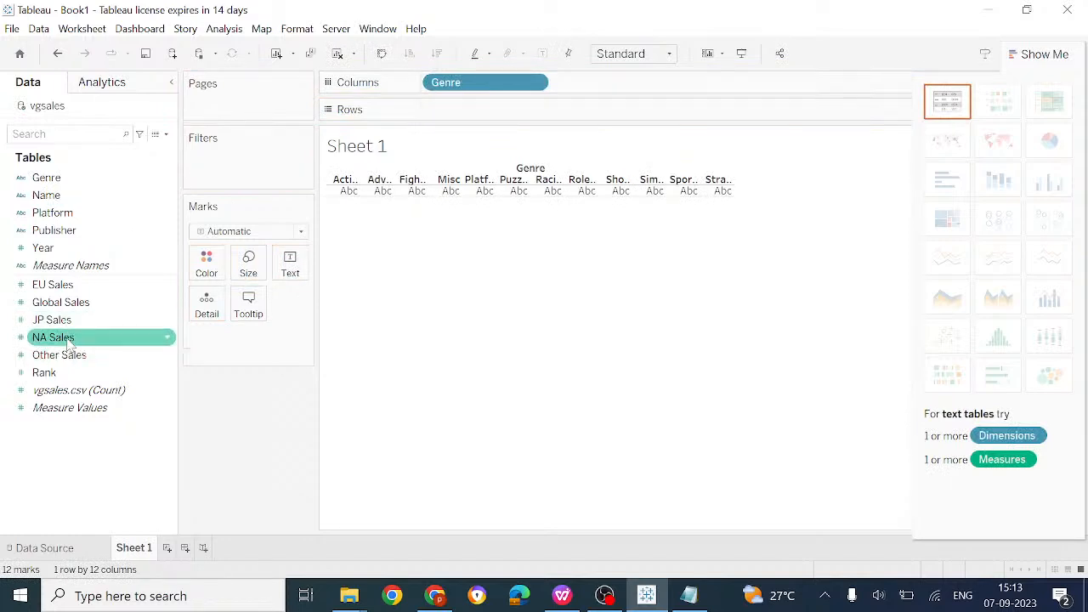
left_click_drag(85, 302, 506, 117)
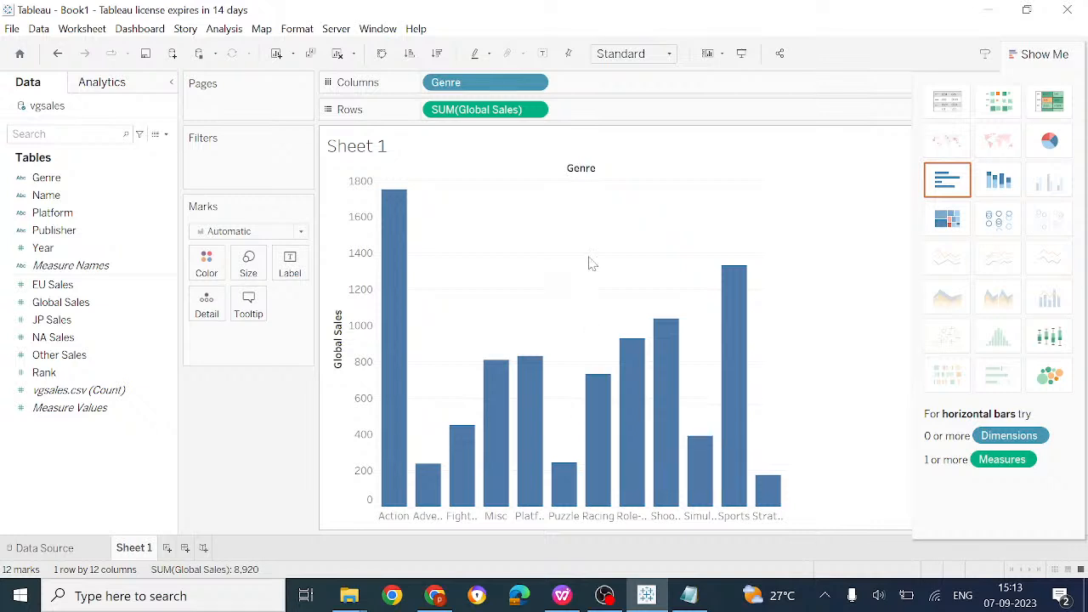
Save the workbook as sales1.twb, overwriting the existing sales1.twb file
left_click(12, 29)
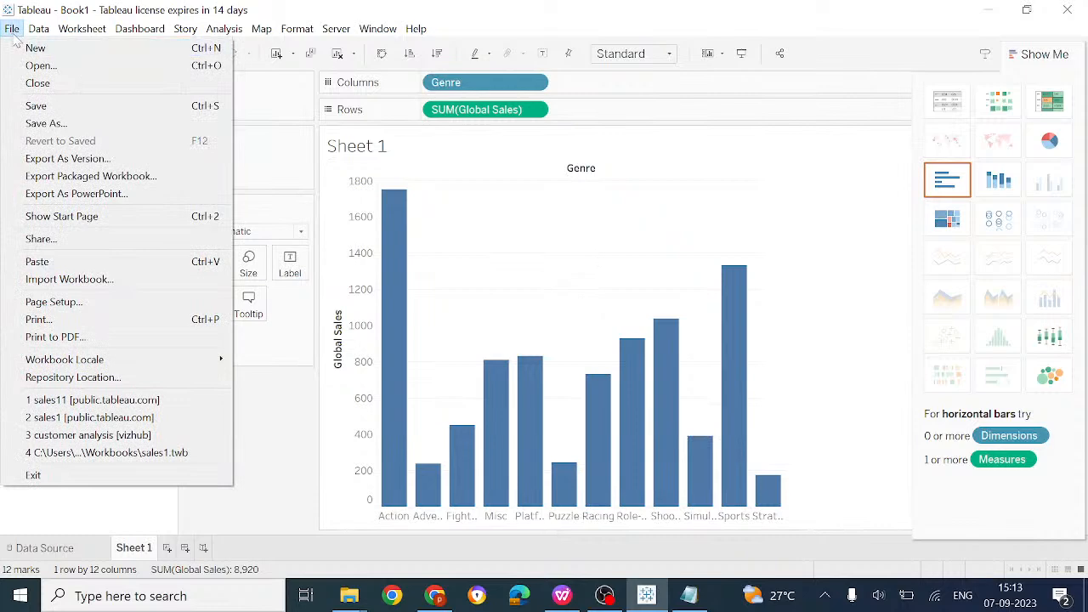
left_click(42, 124)
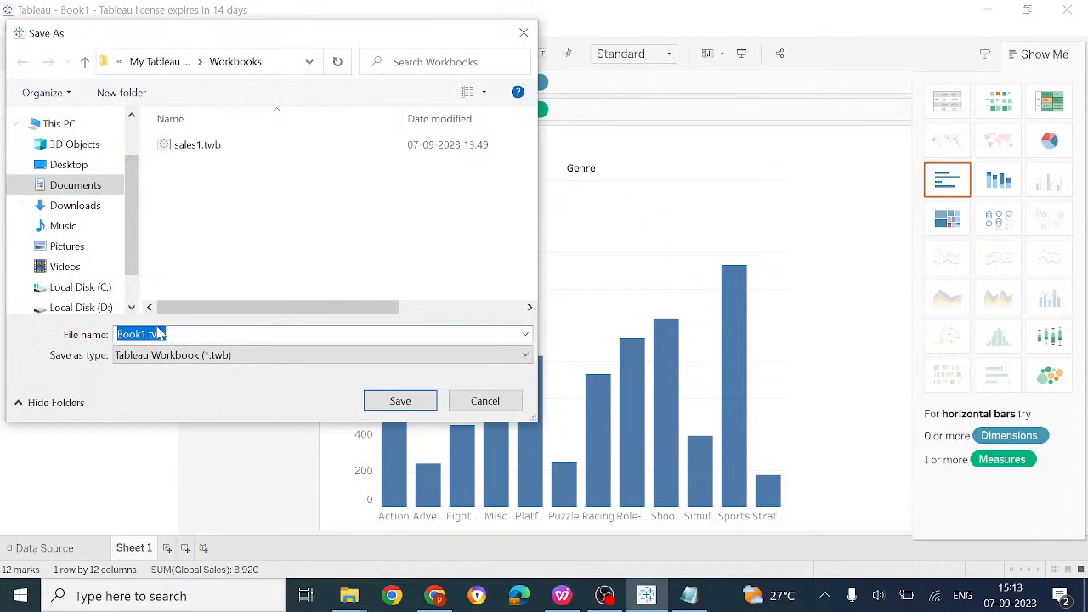
left_click(119, 335)
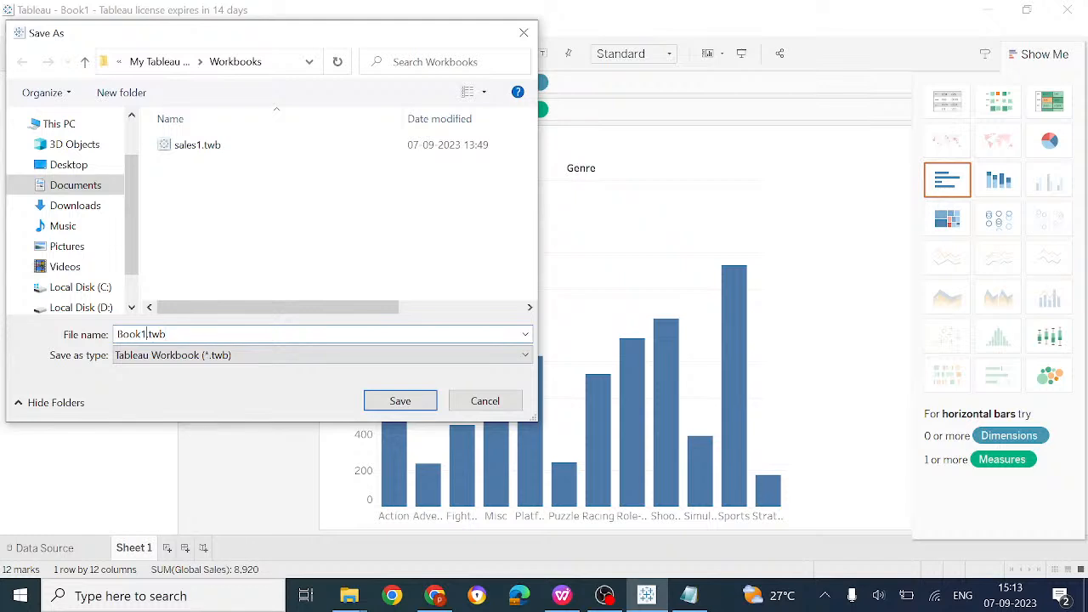
key("BackSpace")
key("BackSpace")
key("BackSpace")
key("BackSpace")
key("BackSpace")
type("sales1")
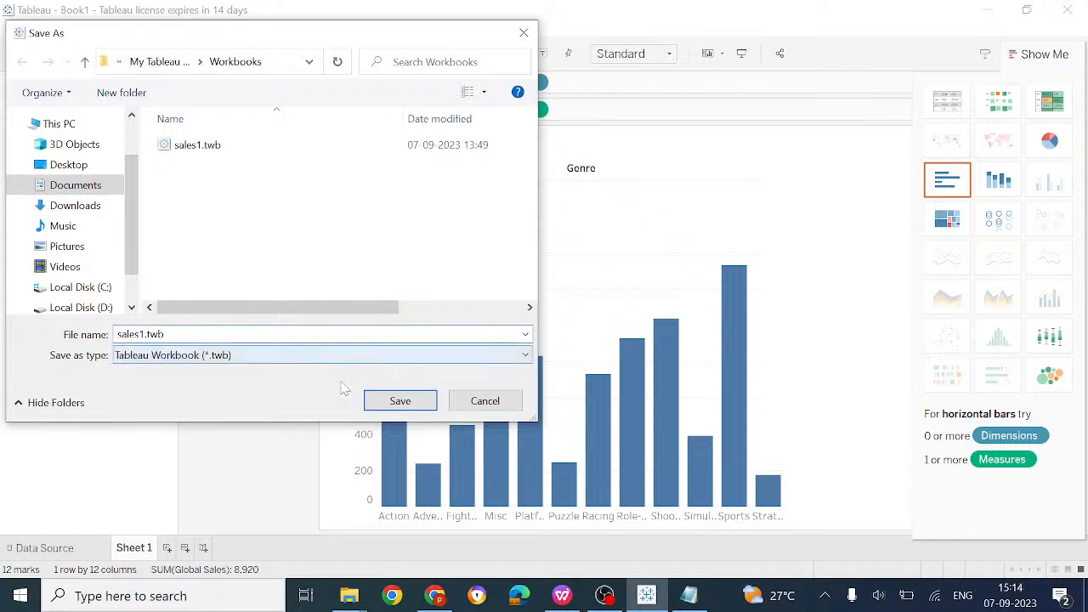
left_click(374, 404)
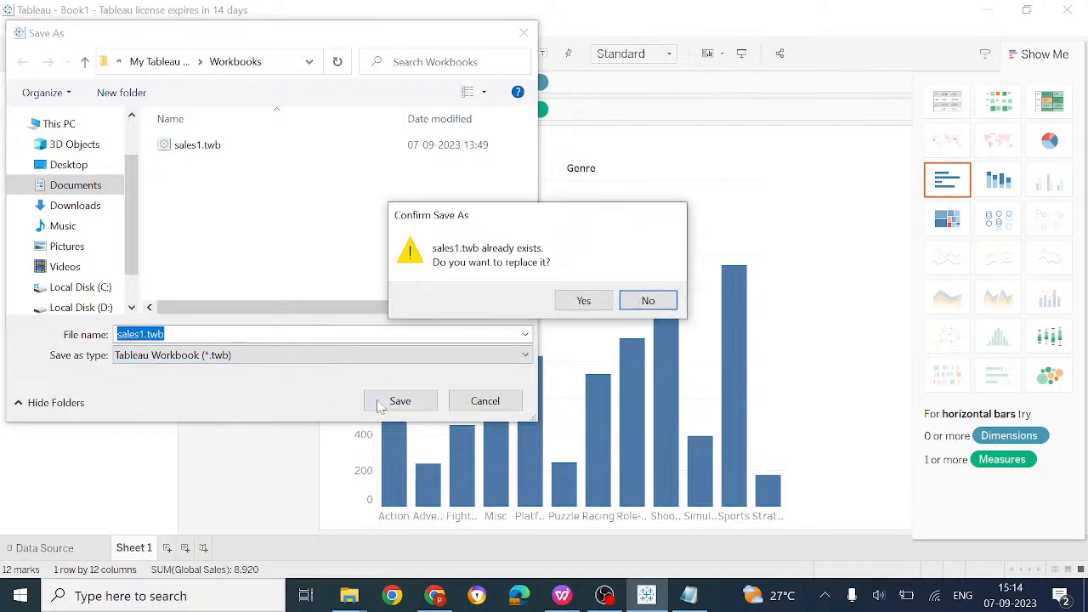
left_click(581, 301)
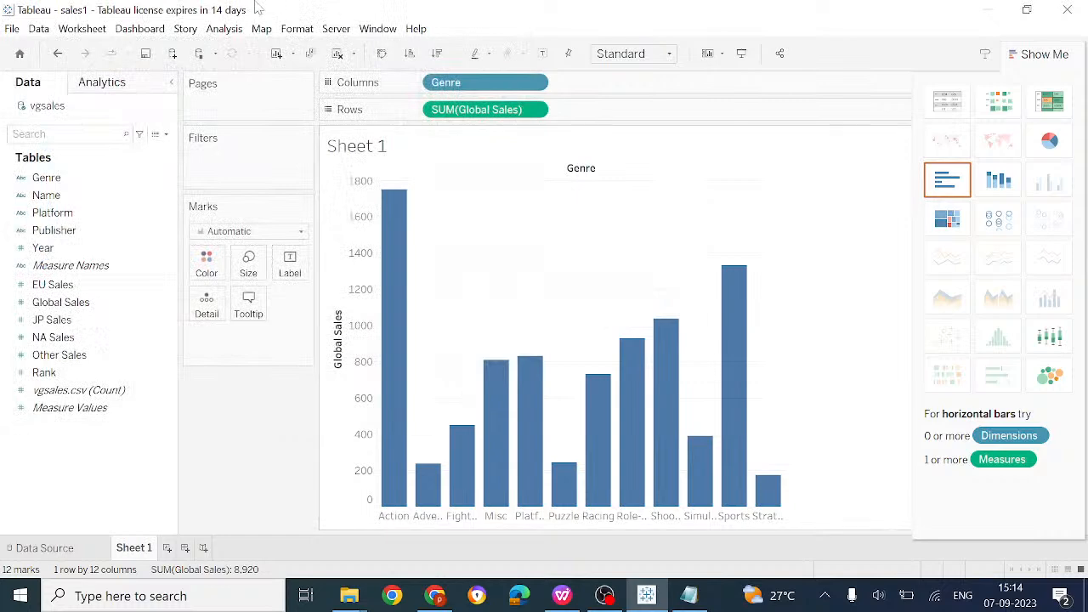
On a new Sheet 2, chart SUM(Global Sales) by Genre as bars
left_click(167, 547)
left_click_drag(96, 176, 510, 82)
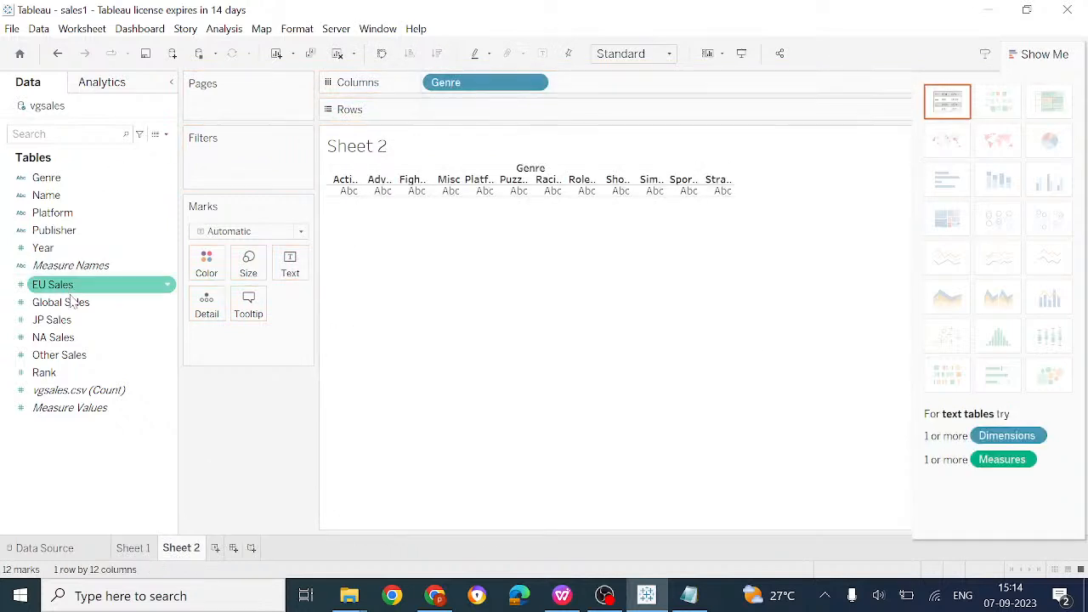
left_click_drag(80, 302, 513, 106)
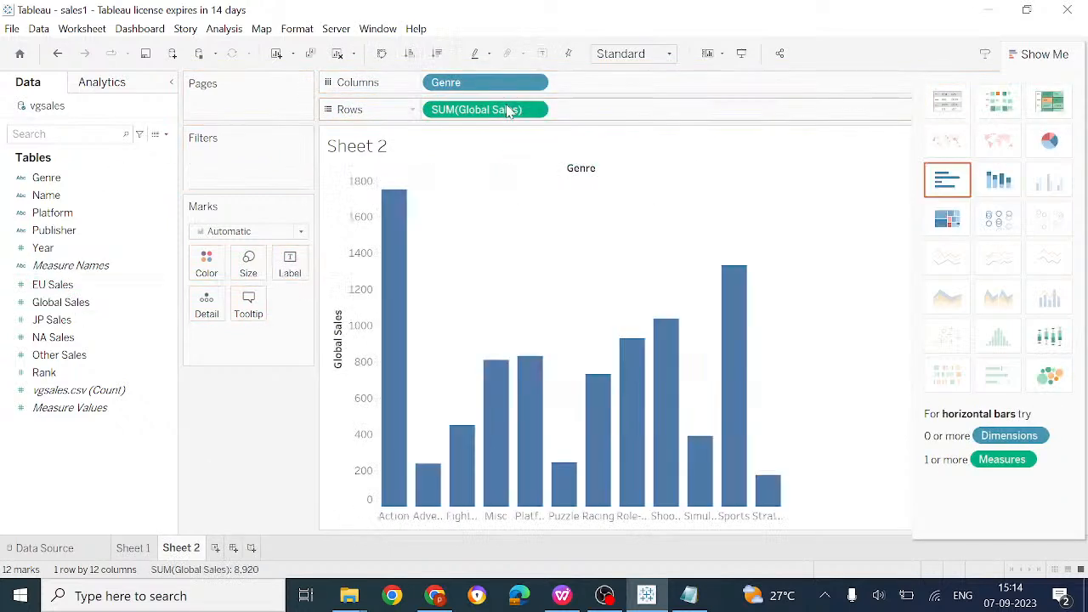
Colour the bars by Genre and label each bar with its Global Sales value
left_click_drag(46, 177, 235, 339)
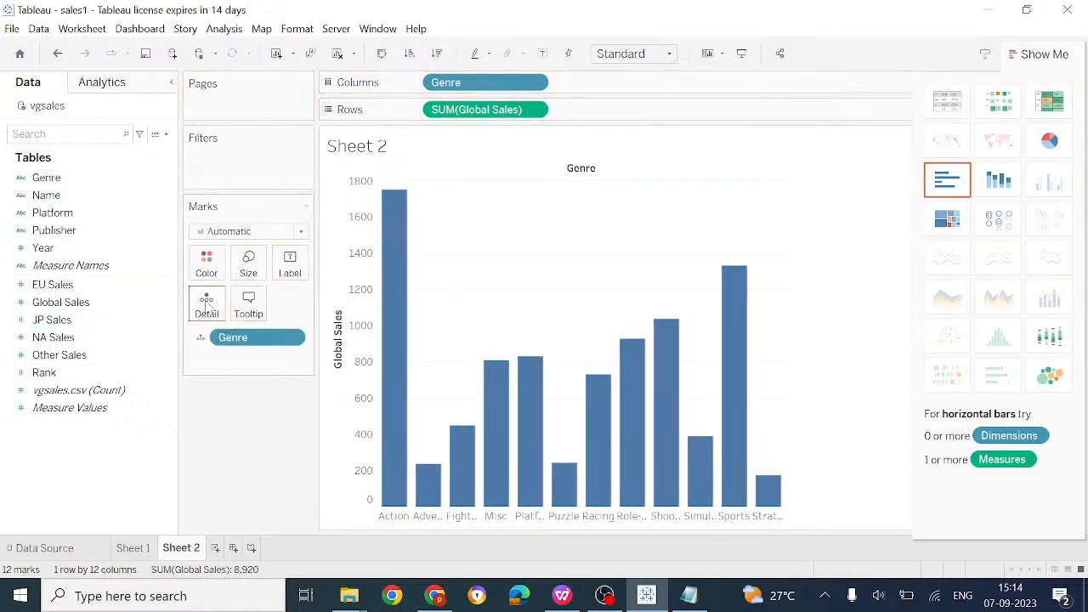
left_click_drag(68, 310, 212, 357)
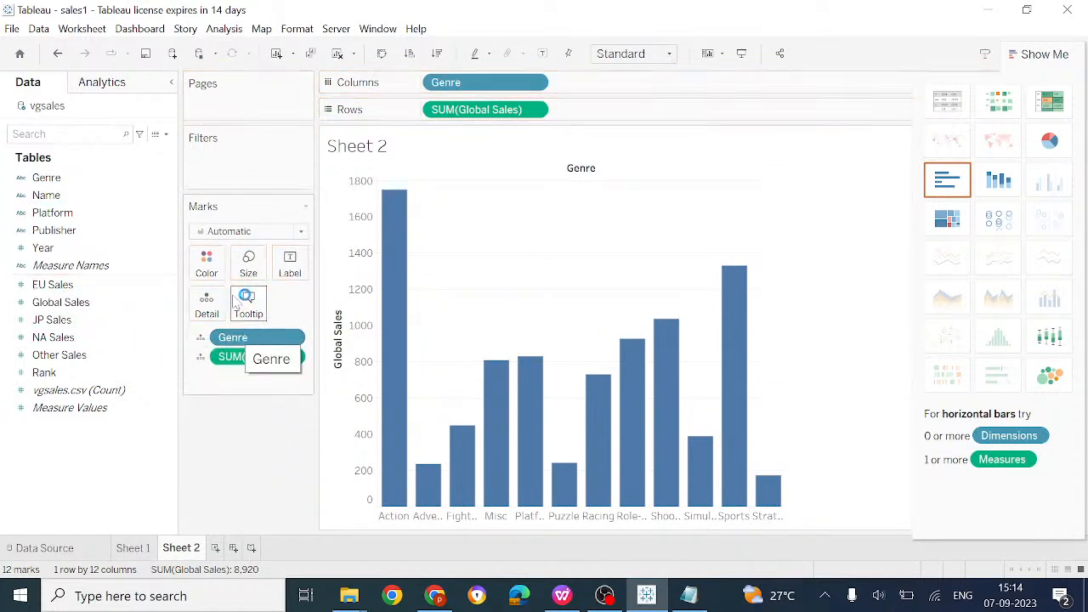
left_click(214, 263)
left_click(211, 262)
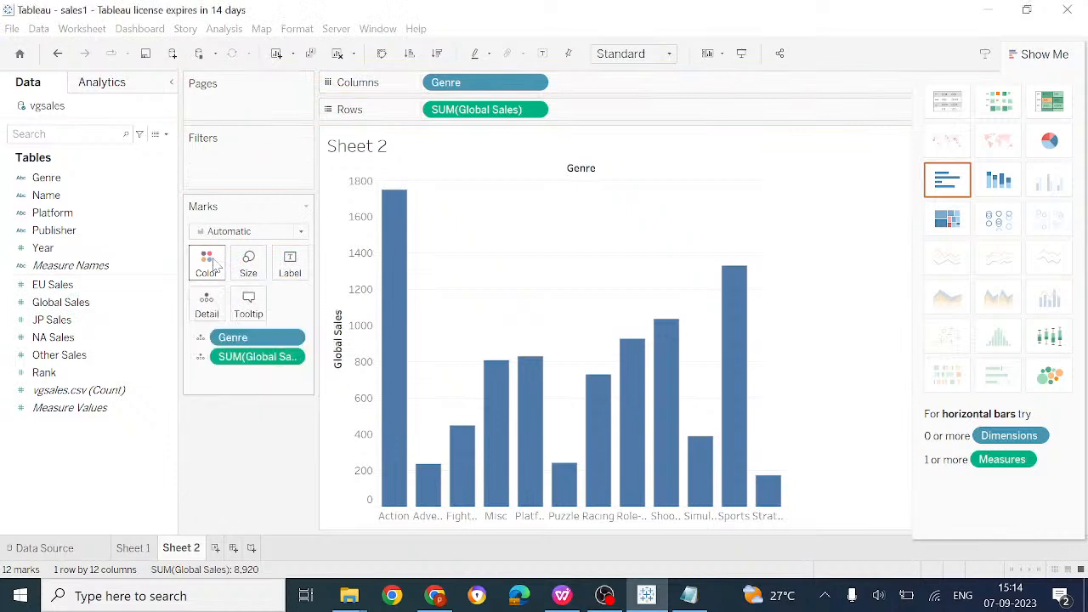
left_click_drag(250, 339, 207, 262)
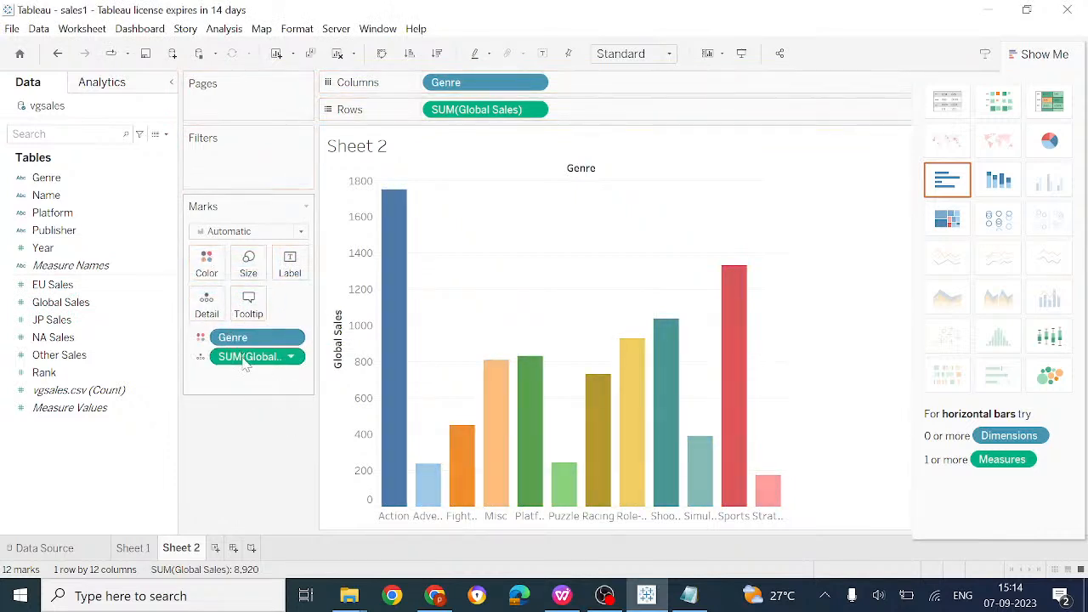
left_click_drag(245, 361, 289, 266)
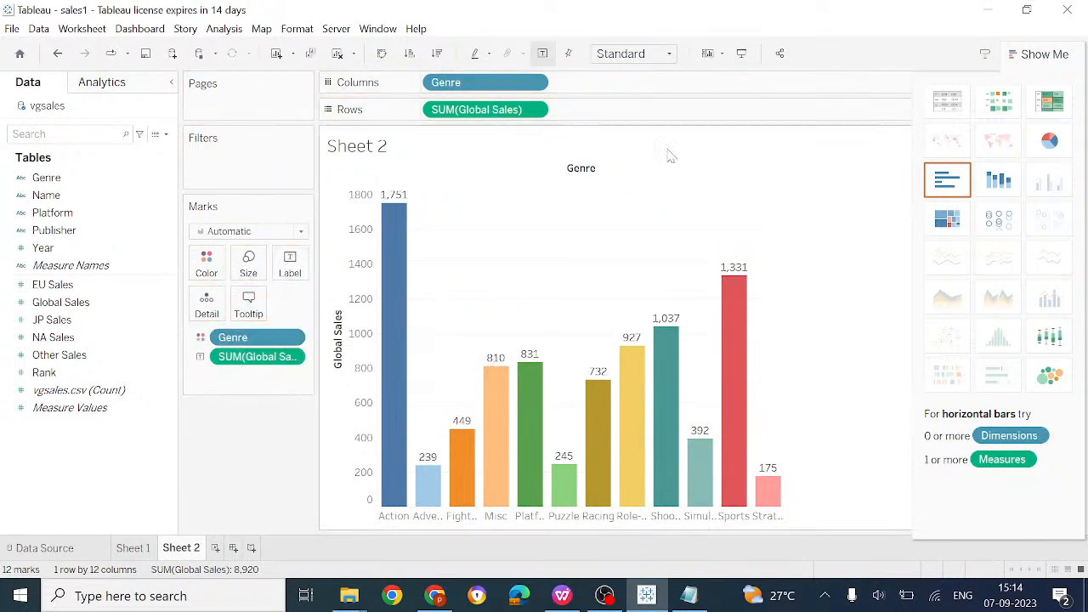
left_click(12, 31)
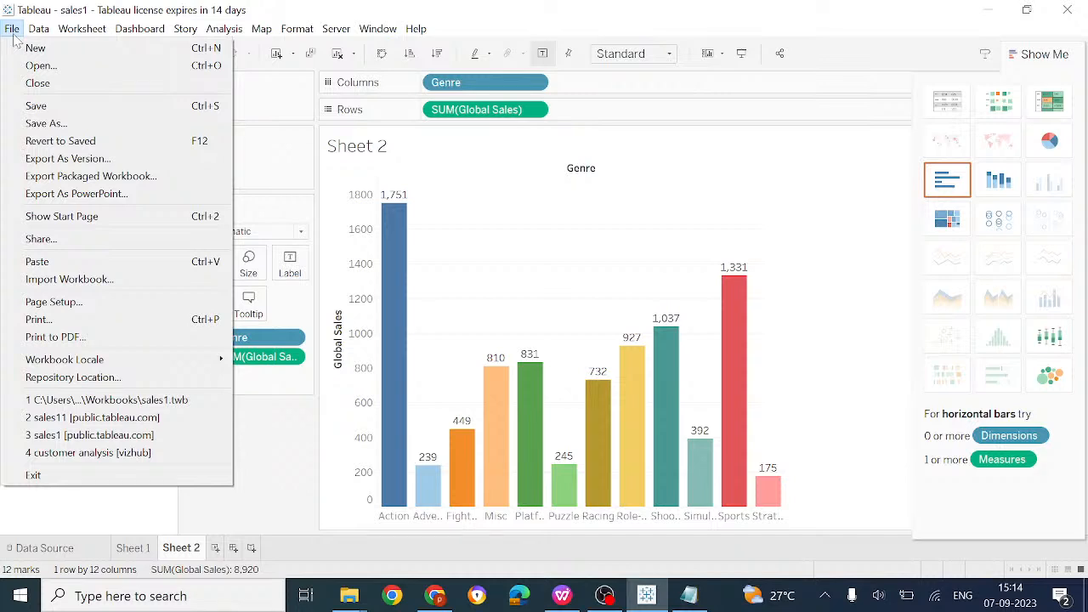
Save the workbook as sales11 with type Tableau Packaged Workbook (*.twbx)
left_click(47, 123)
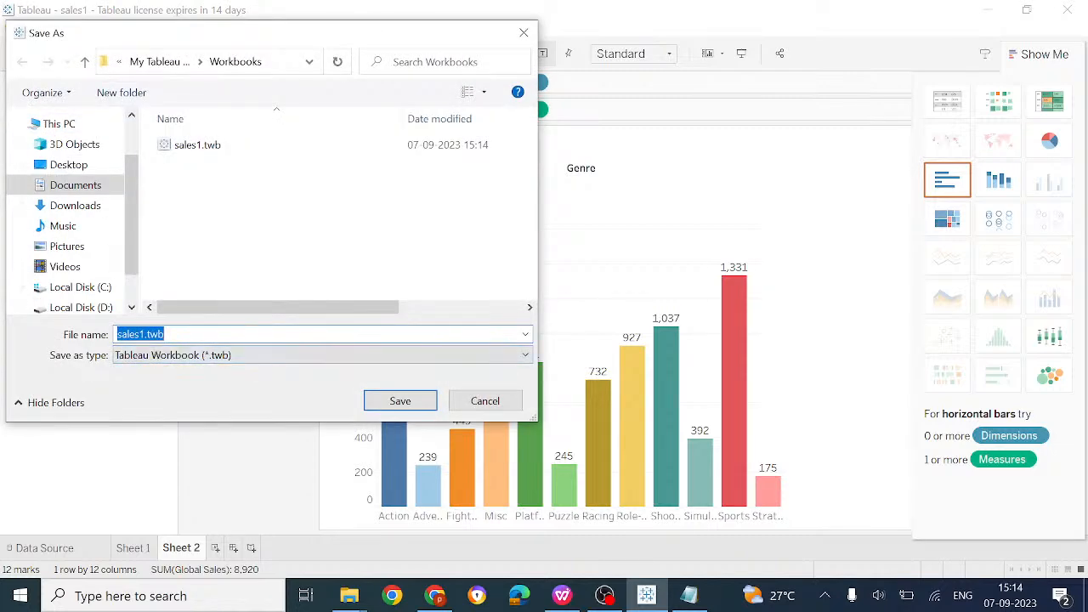
left_click(144, 334)
type("1")
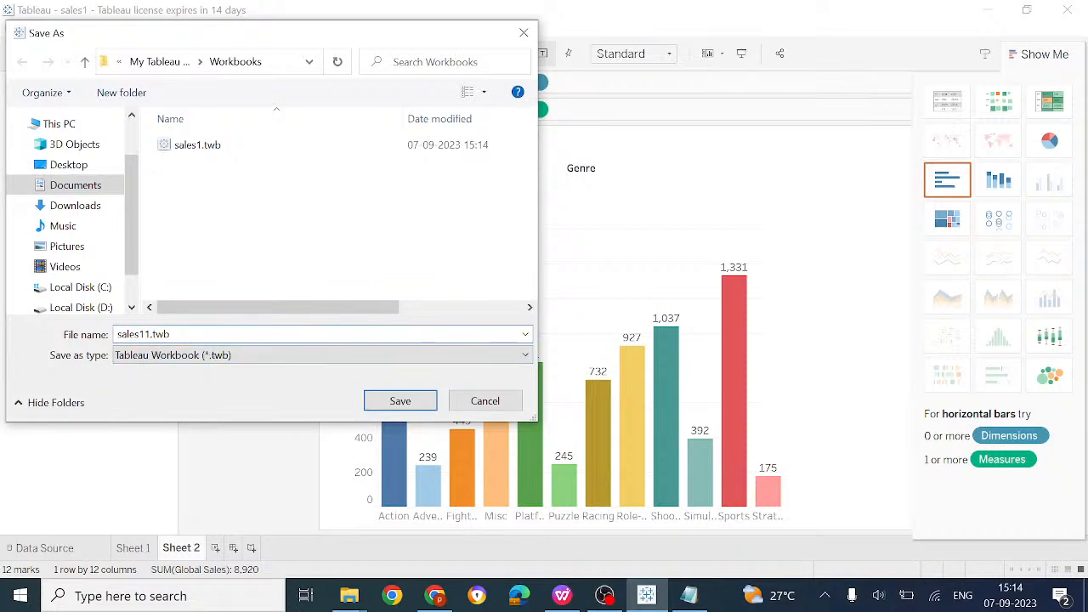
left_click(210, 355)
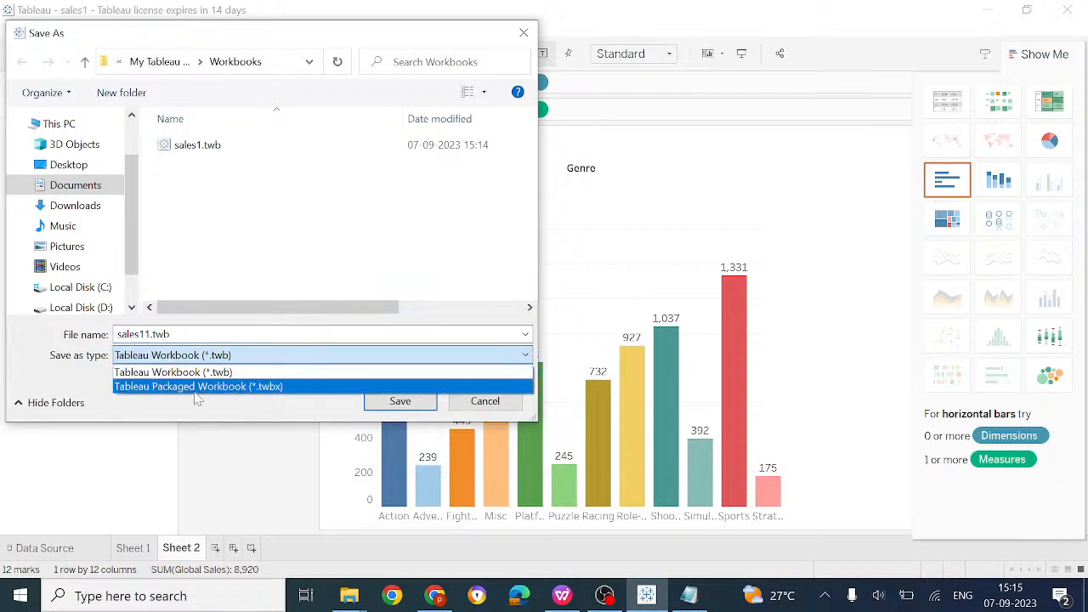
left_click(173, 362)
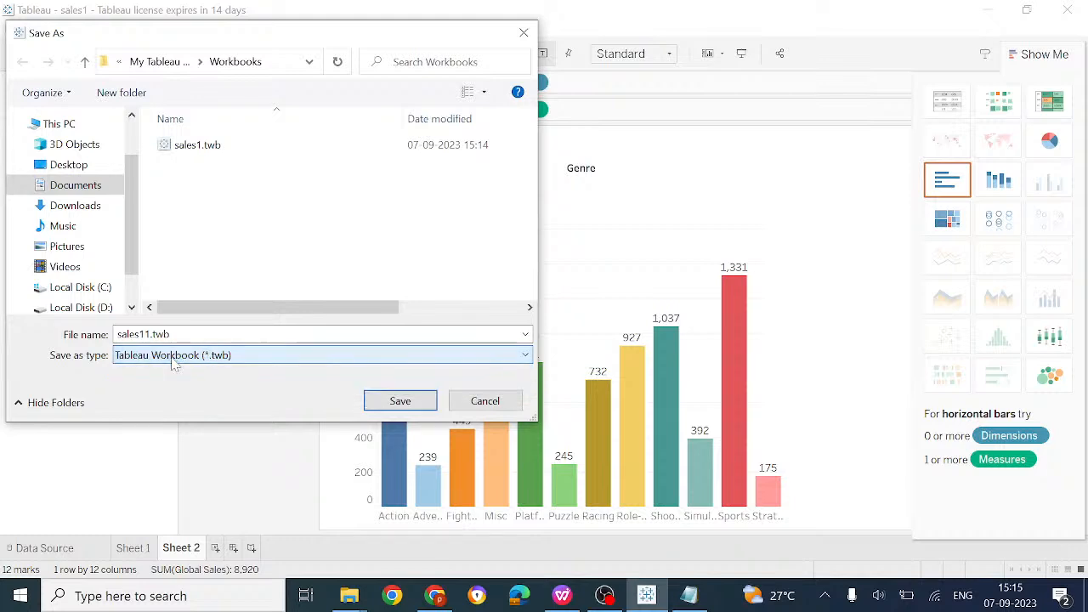
left_click(174, 362)
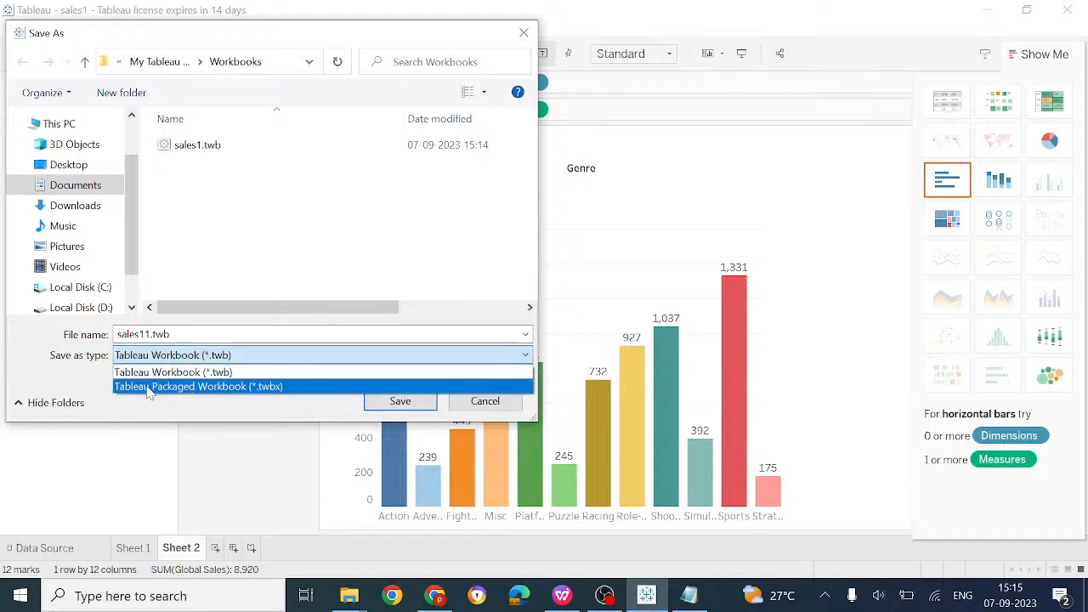
left_click(181, 387)
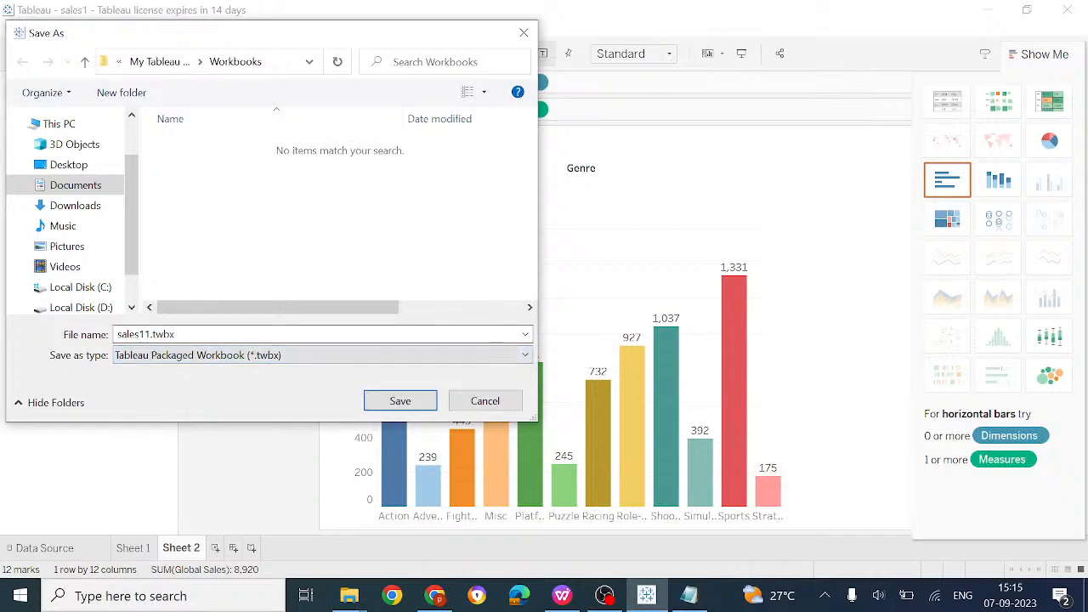
left_click(411, 407)
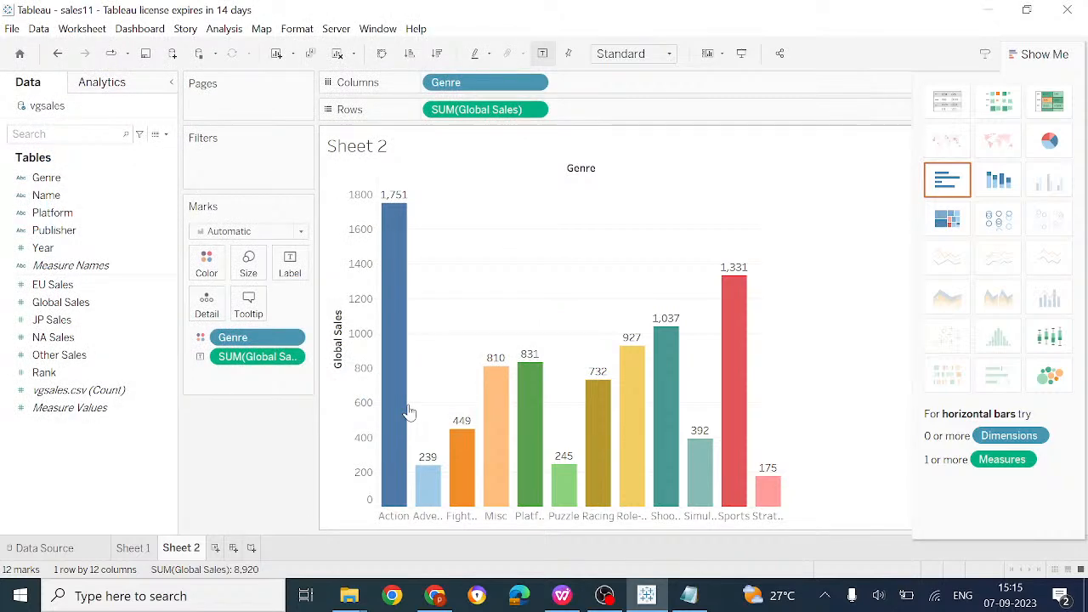
left_click(689, 595)
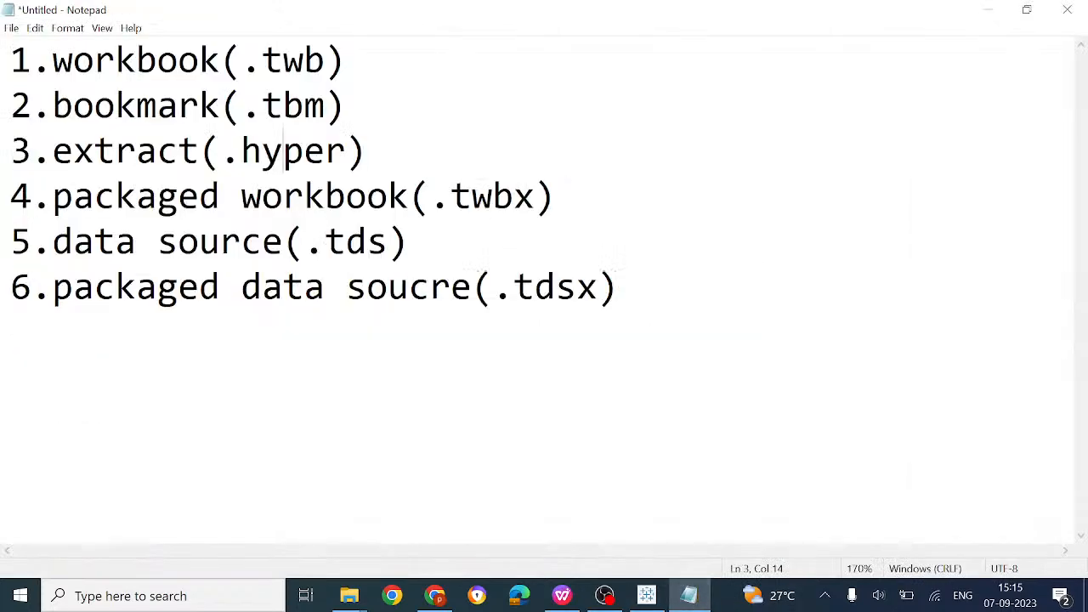
left_click_drag(346, 62, 54, 62)
left_click_drag(53, 196, 556, 196)
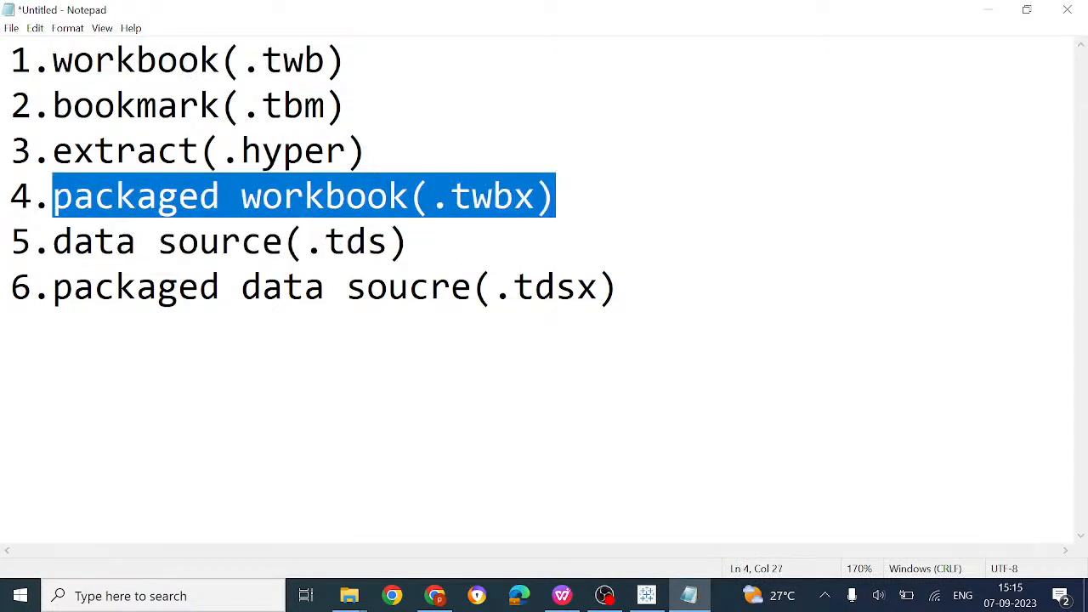
left_click(438, 604)
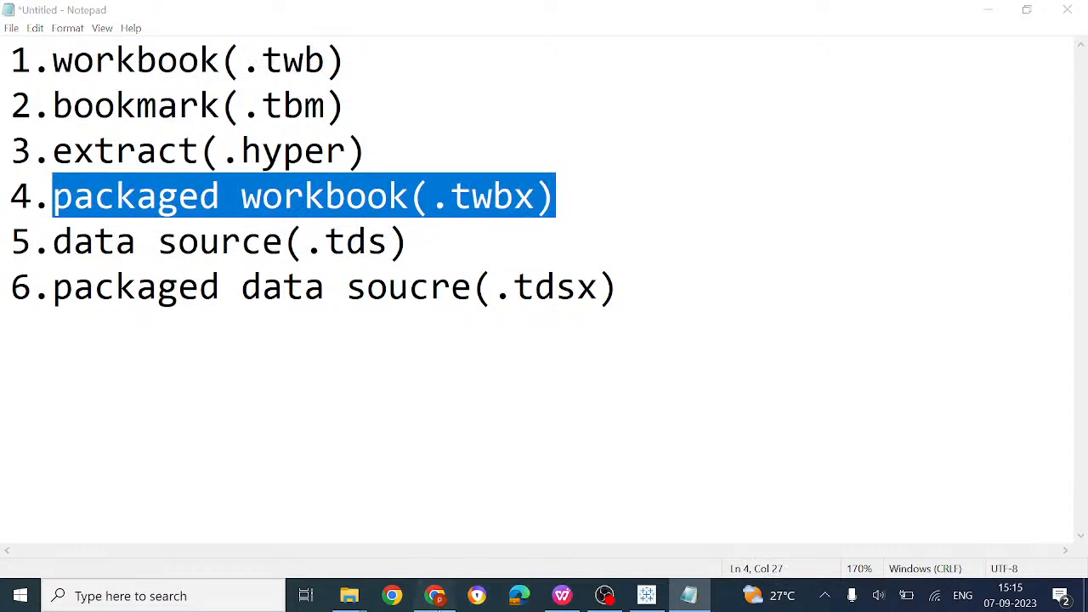
left_click(662, 596)
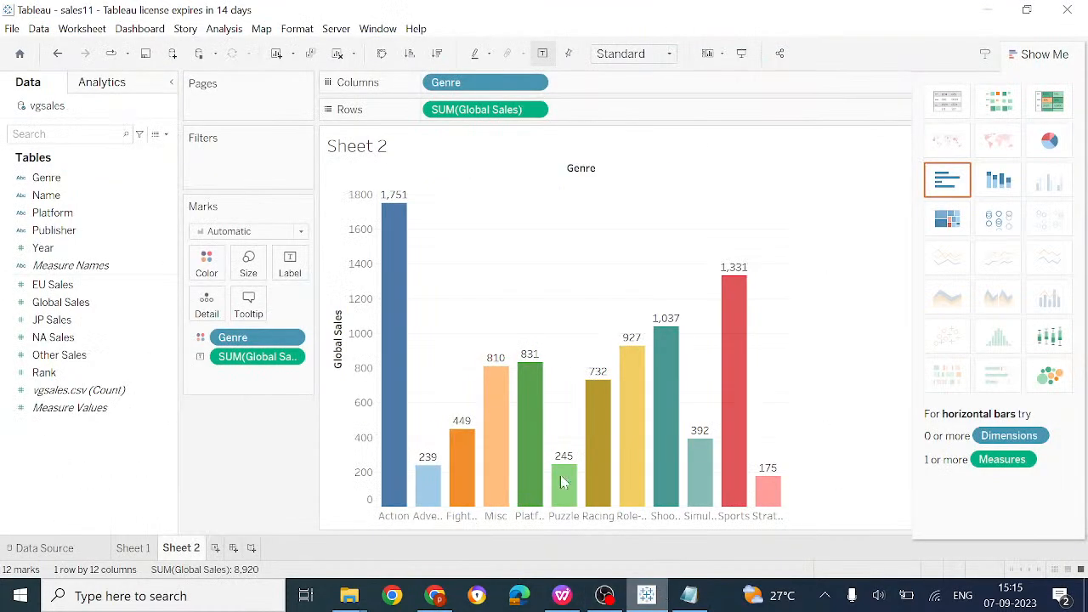
left_click(12, 28)
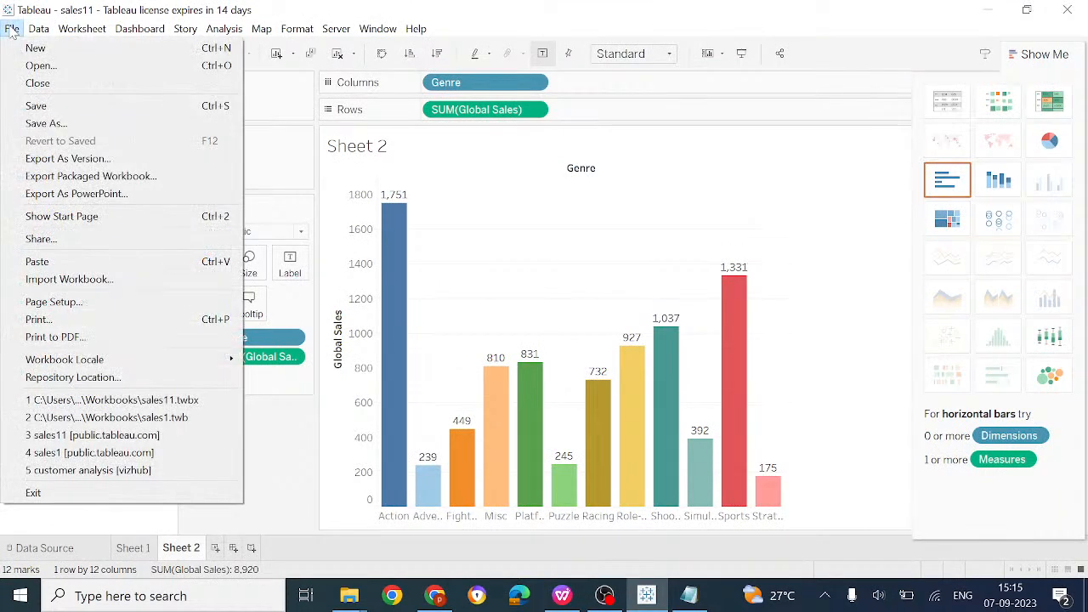
left_click(56, 122)
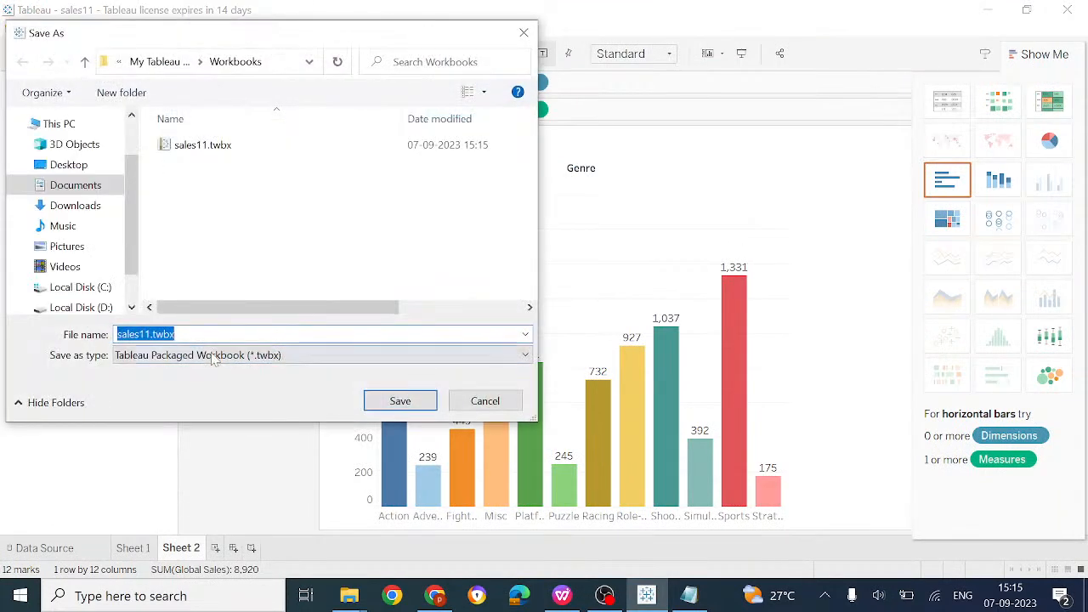
left_click(212, 359)
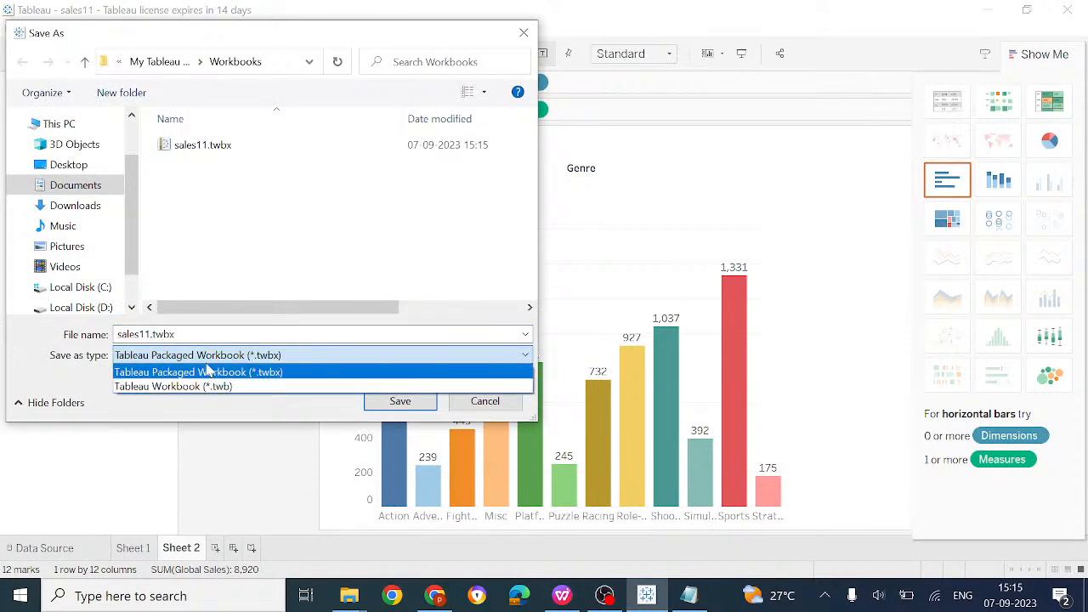
left_click(488, 403)
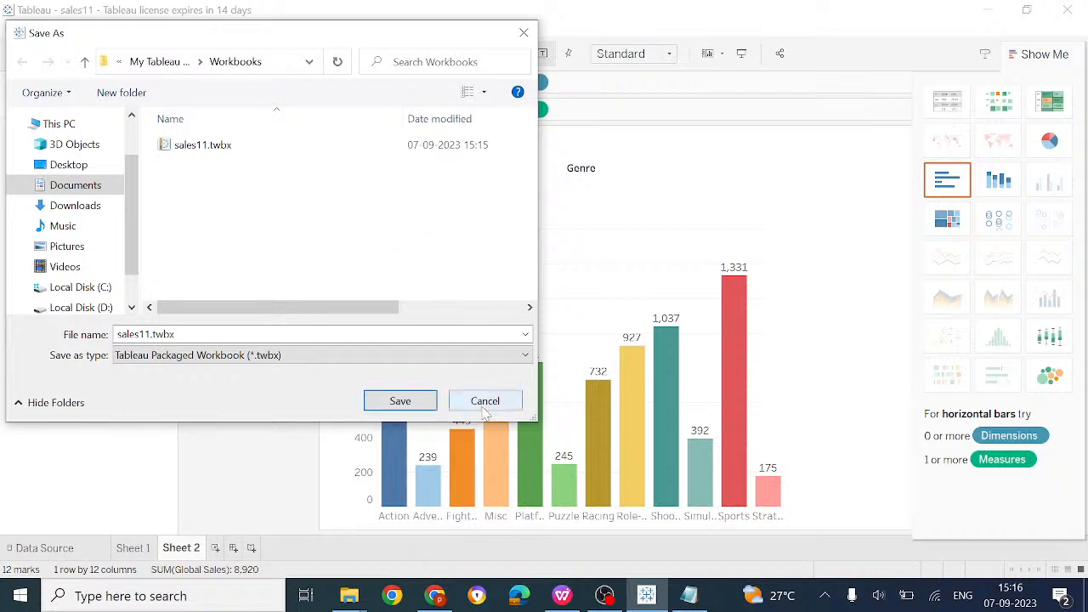
left_click(248, 355)
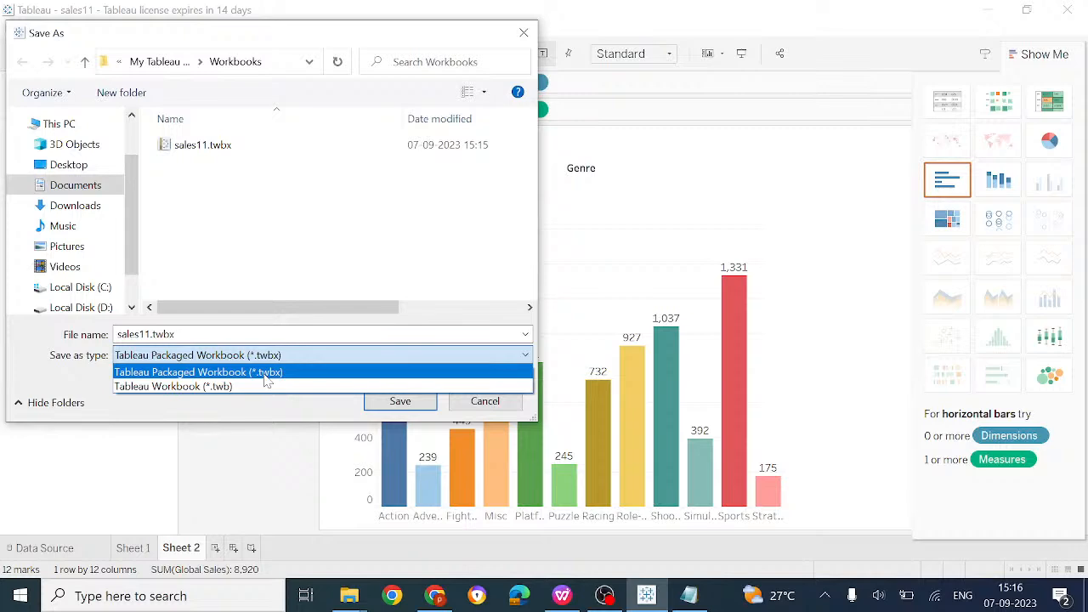
left_click(506, 413)
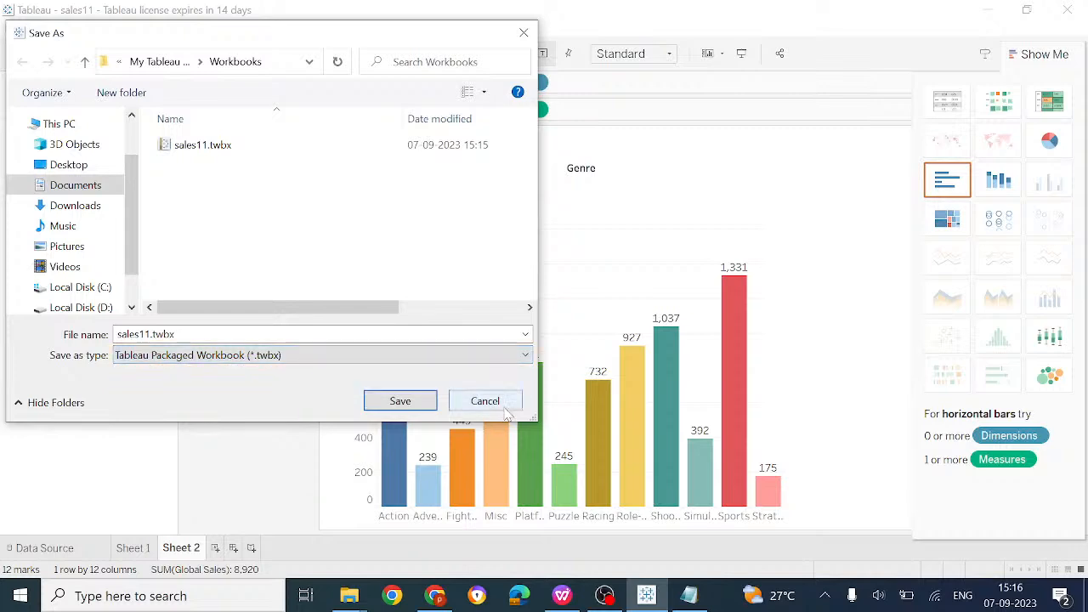
left_click(485, 401)
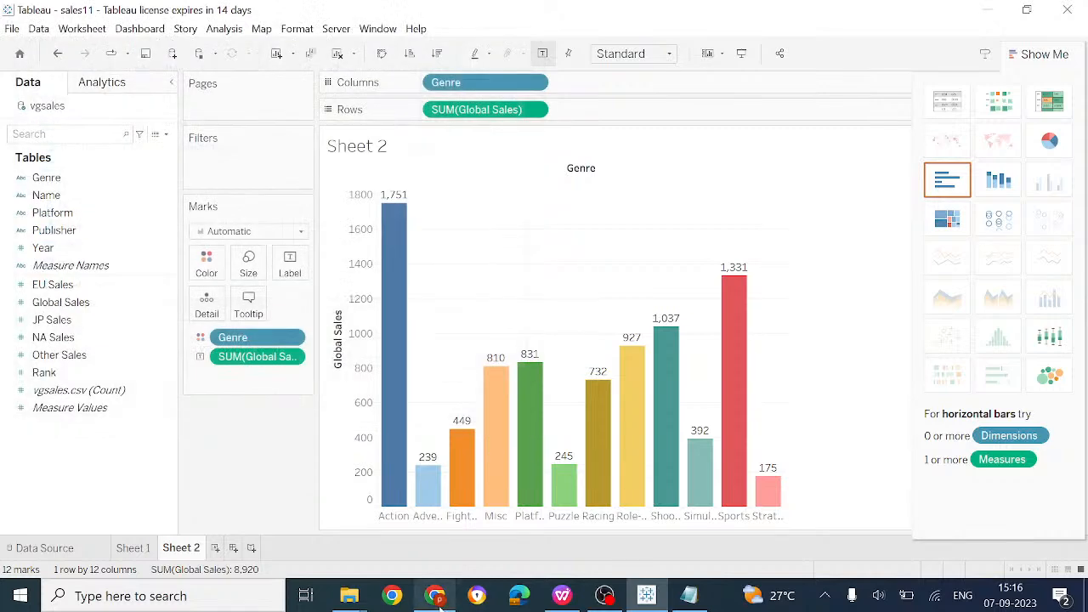
Return to the Tableau File Types and Folders help page and scroll through the .twb, .tbm and .twbx descriptions
left_click(436, 596)
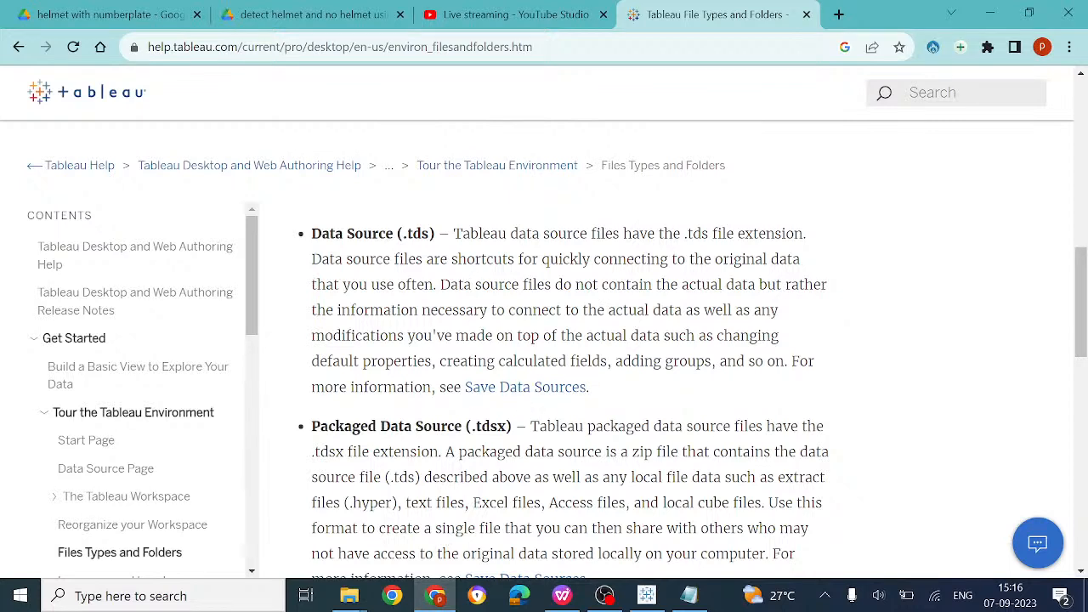
scroll(436, 290, "up", 8)
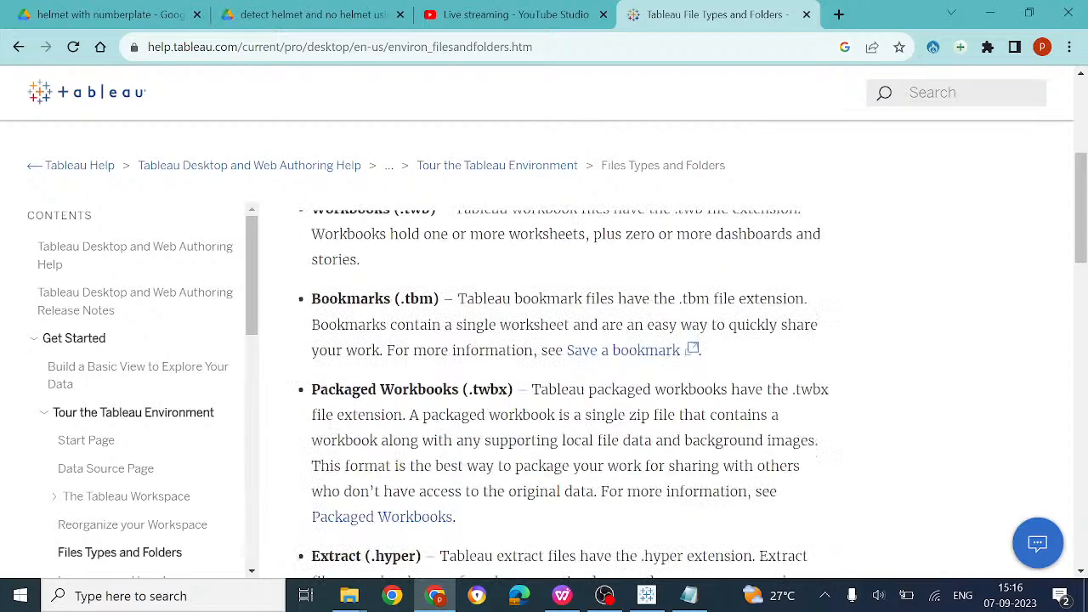
scroll(526, 371, "down", 2)
scroll(448, 369, "down", 1)
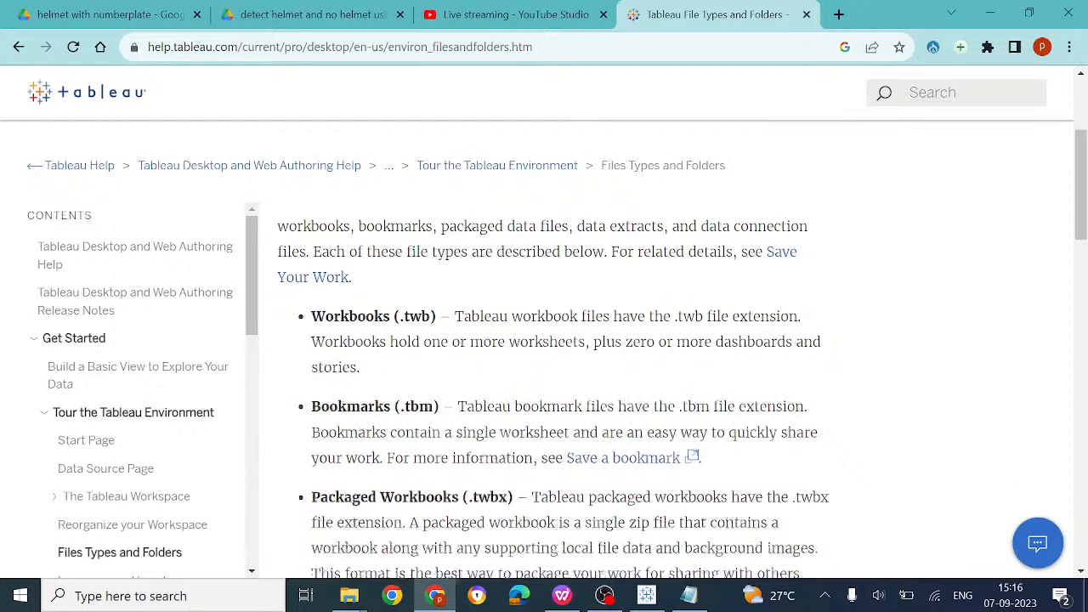
scroll(561, 365, "down", 5)
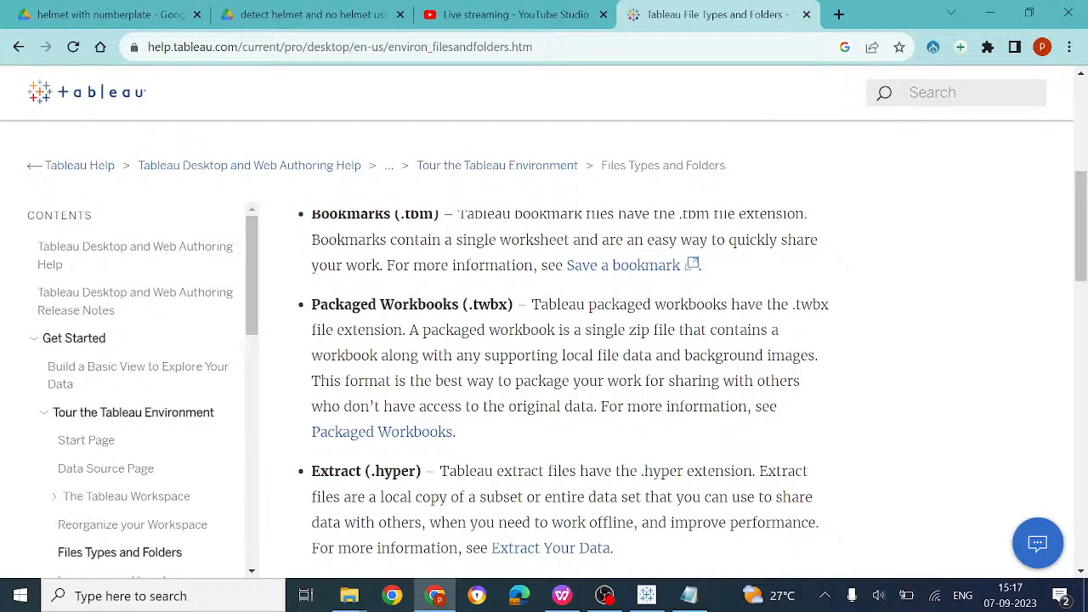
Go over the Notepad bookmark, extract and data source entries, then add a blank Sheet 3 in Tableau
left_click(688, 595)
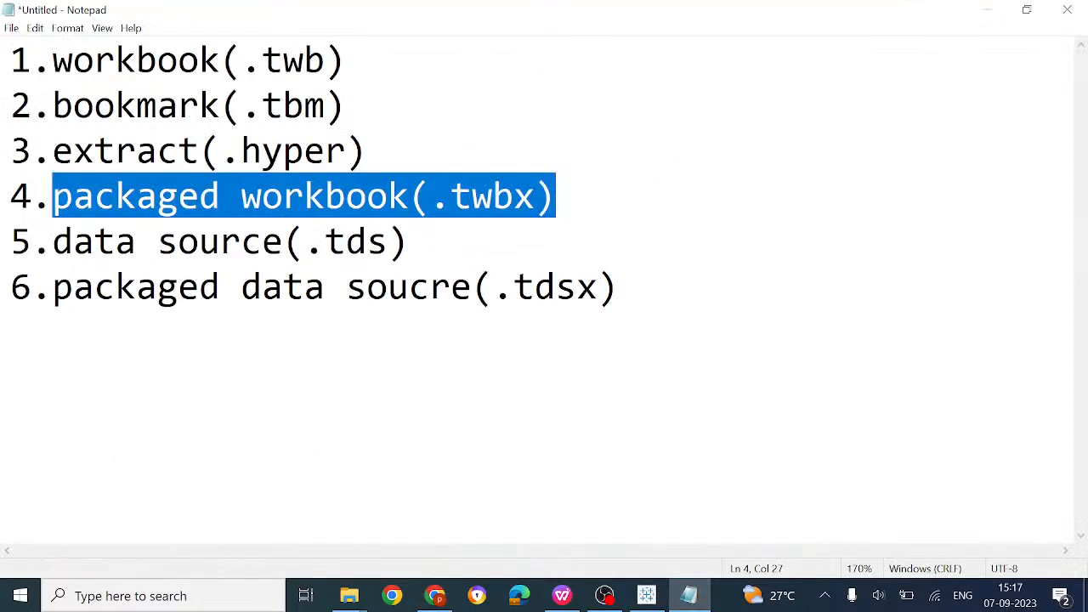
left_click(136, 106)
left_click(157, 152)
left_click(157, 242)
left_click(178, 287)
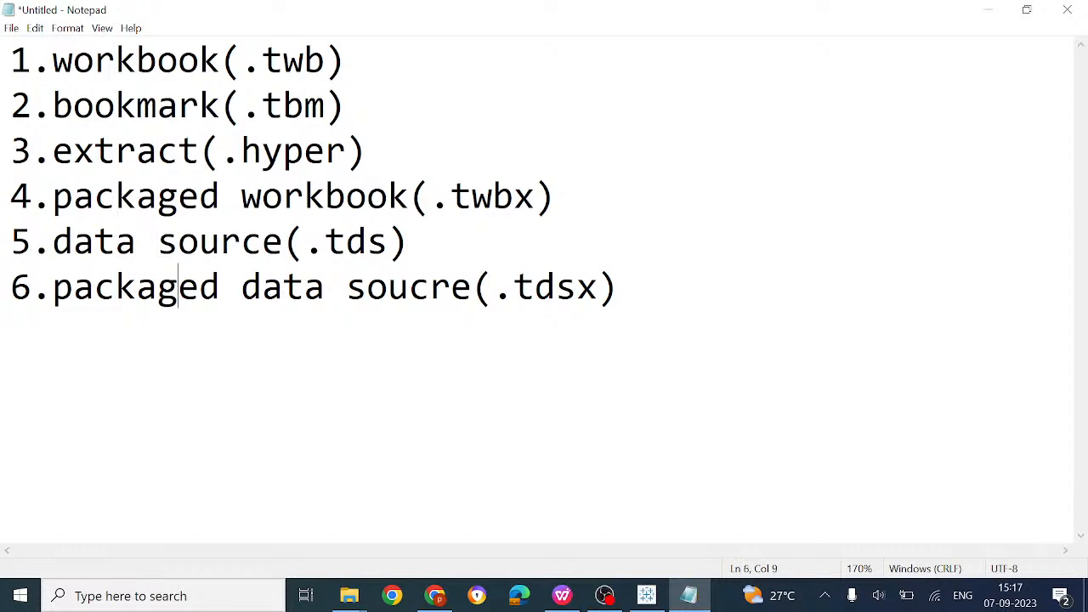
left_click(646, 596)
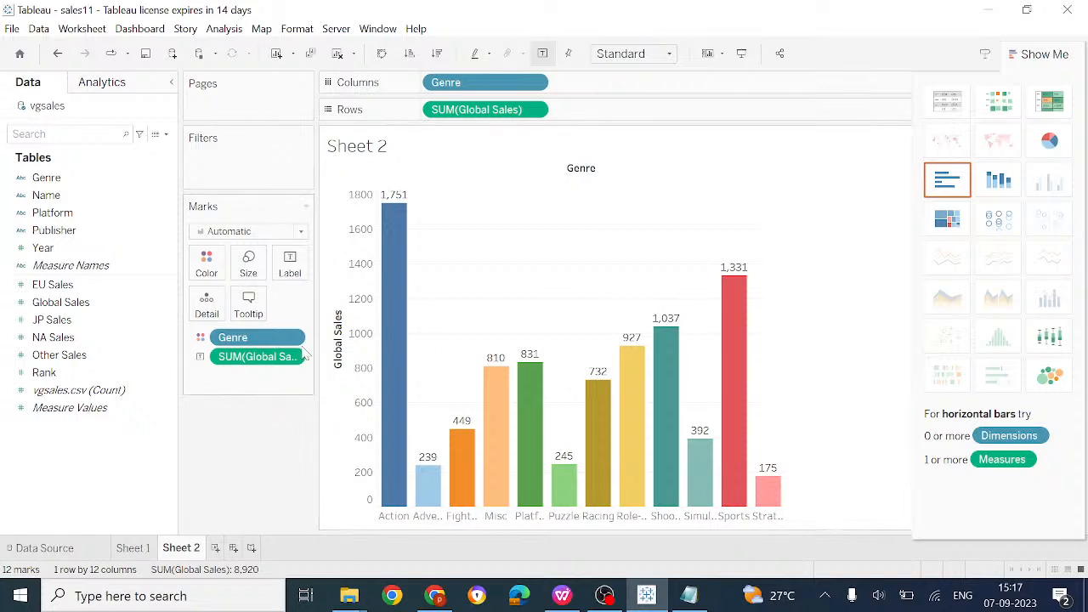
left_click(216, 548)
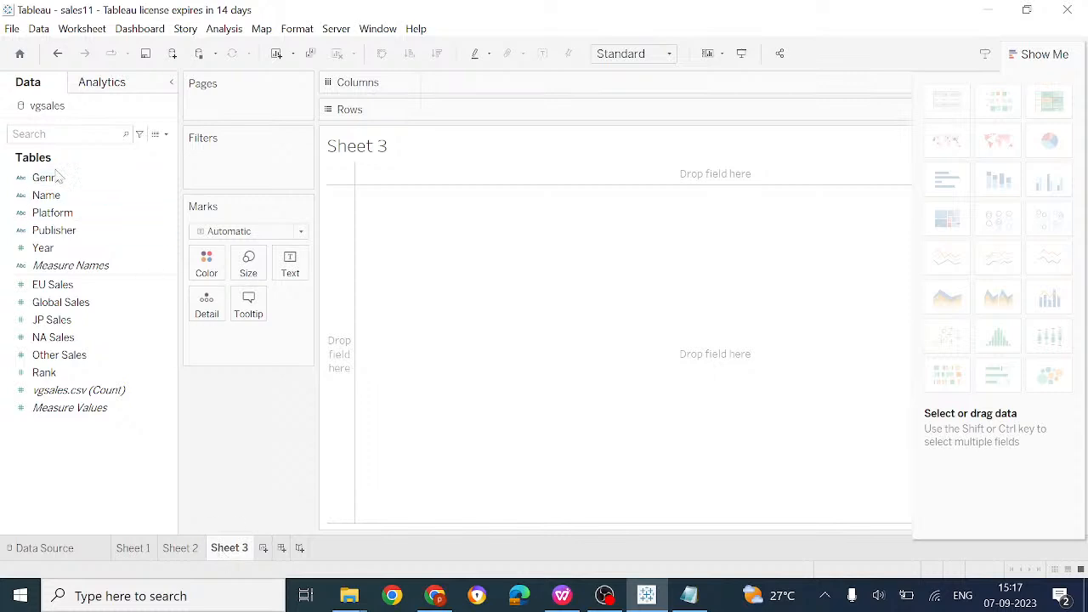
Make Global Sales by Genre a pie chart fit to Entire View, labelling slices with SUM(Global Sales)
left_click_drag(43, 176, 510, 83)
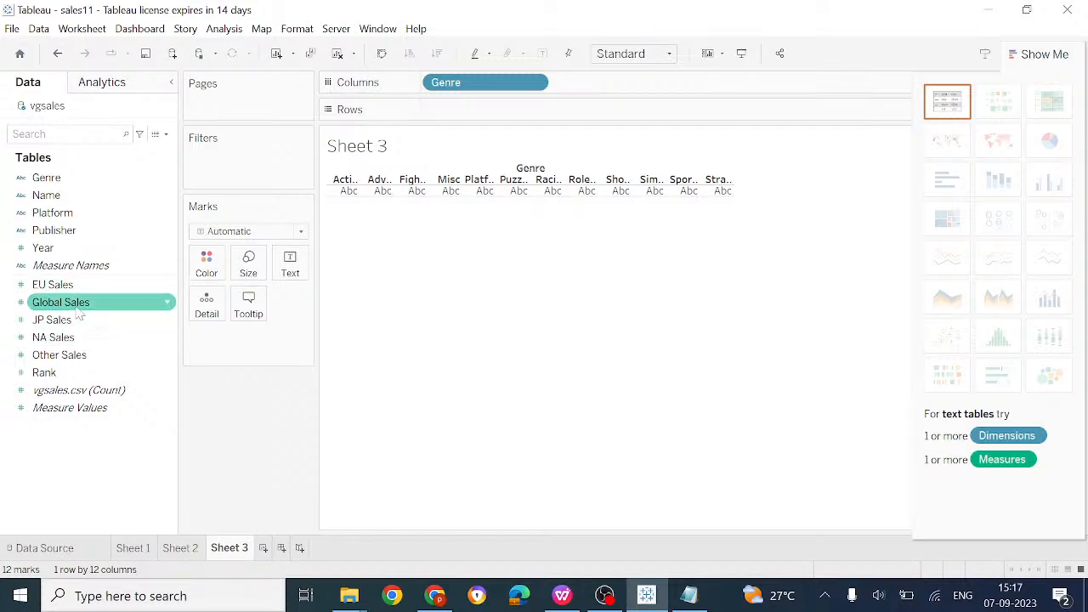
left_click_drag(76, 307, 501, 109)
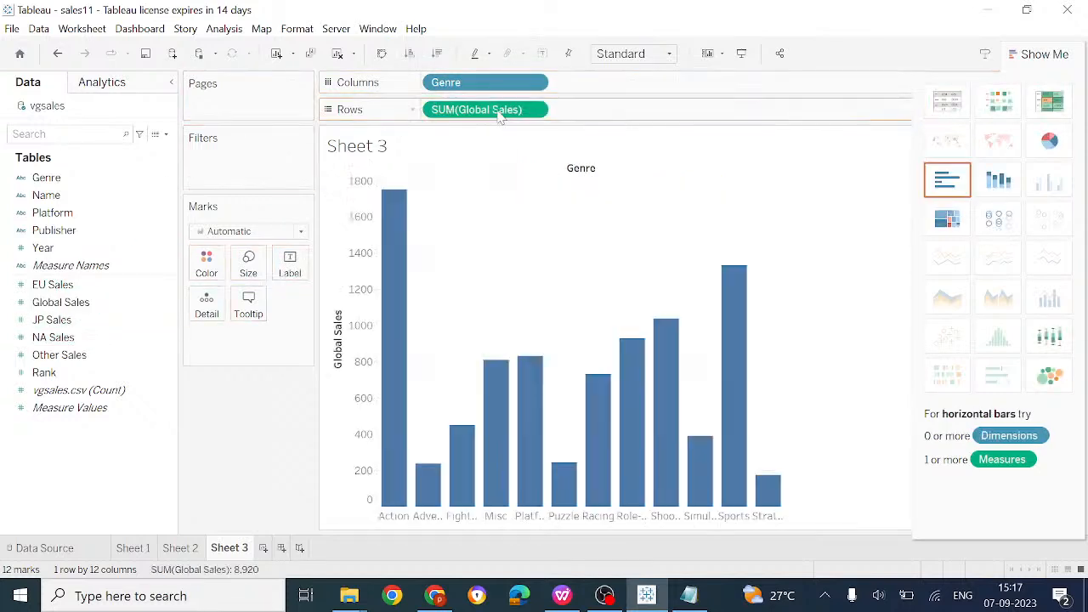
left_click(1048, 141)
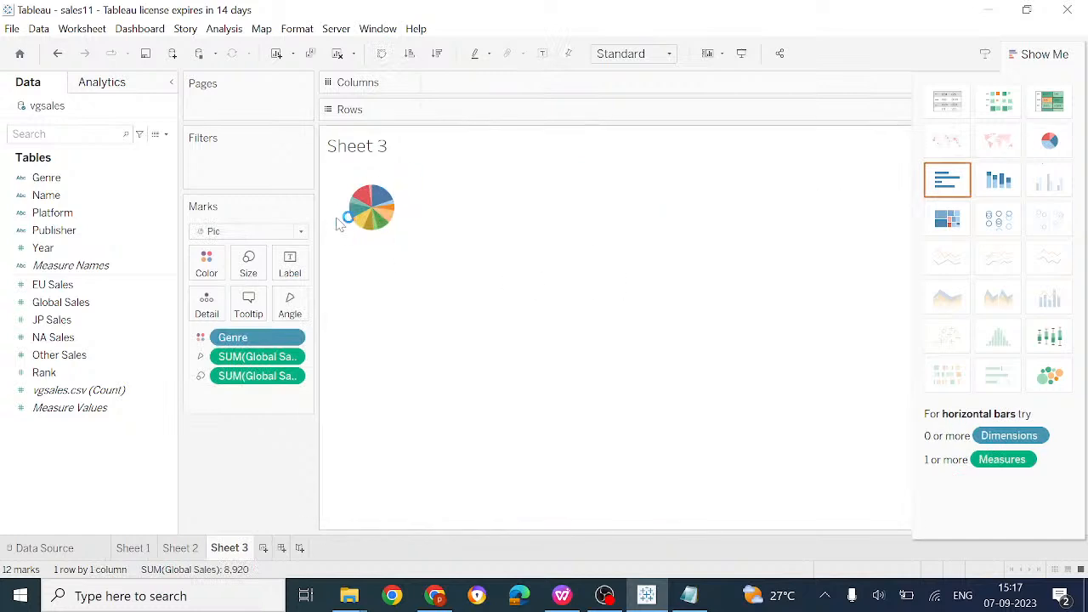
left_click(669, 58)
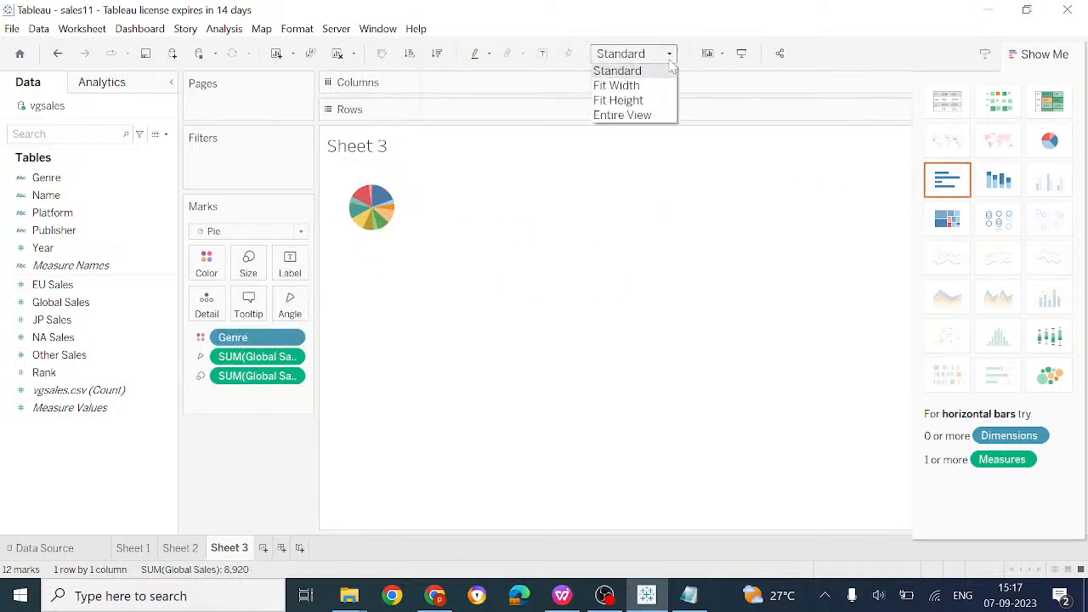
left_click(648, 115)
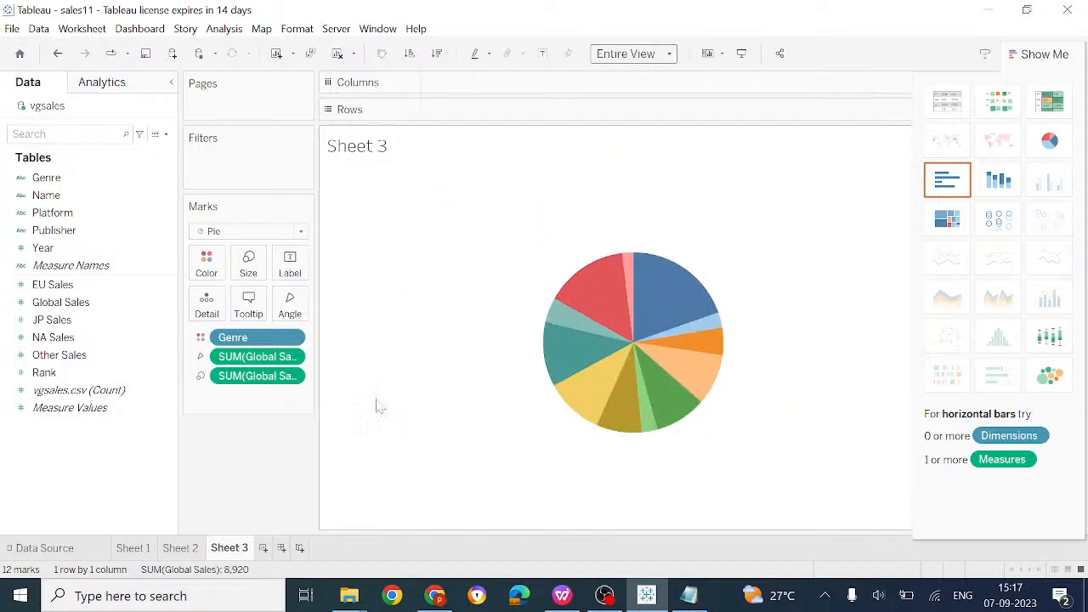
left_click_drag(243, 338, 206, 263)
left_click_drag(246, 362, 306, 277)
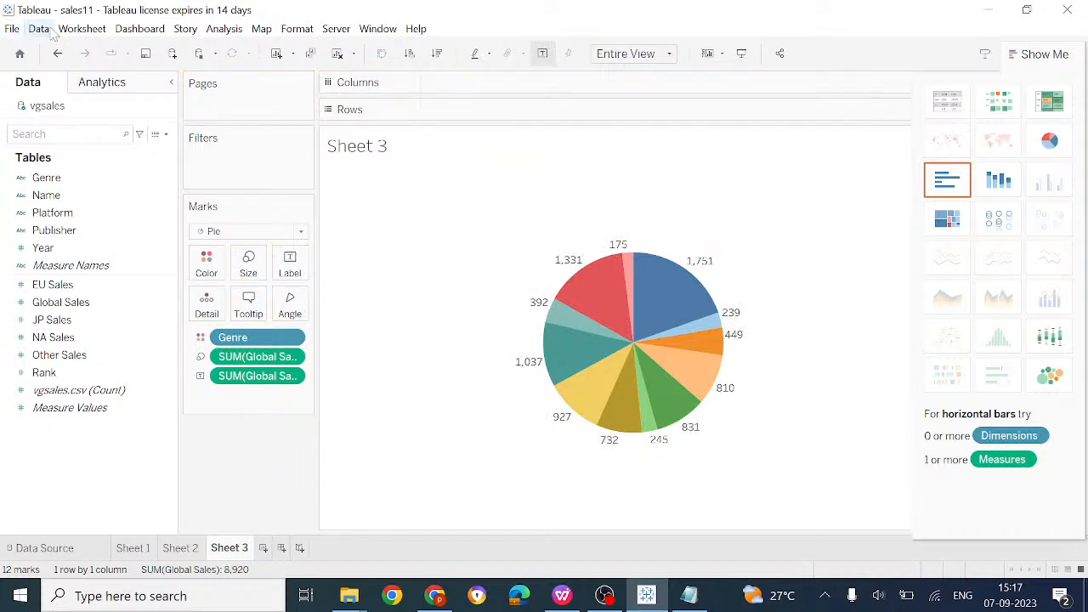
left_click(75, 33)
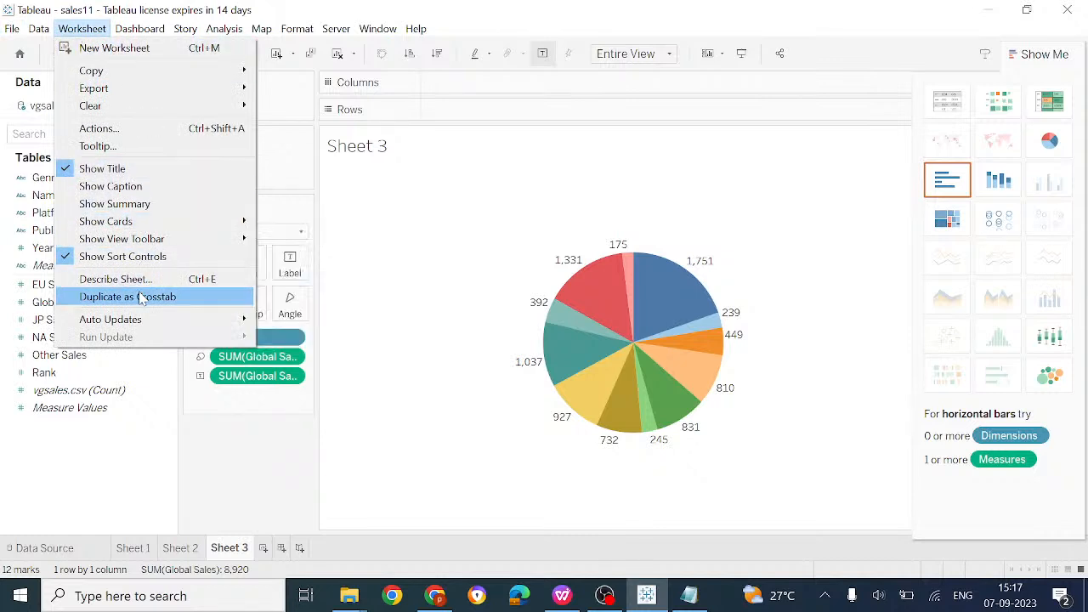
mouse_move(12, 34)
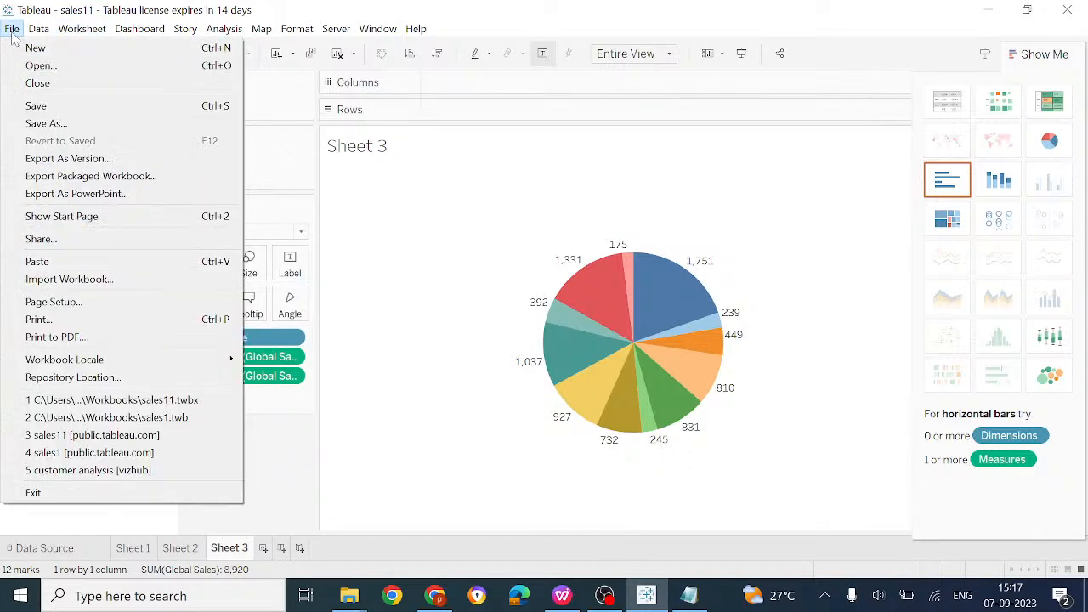
left_click(385, 181)
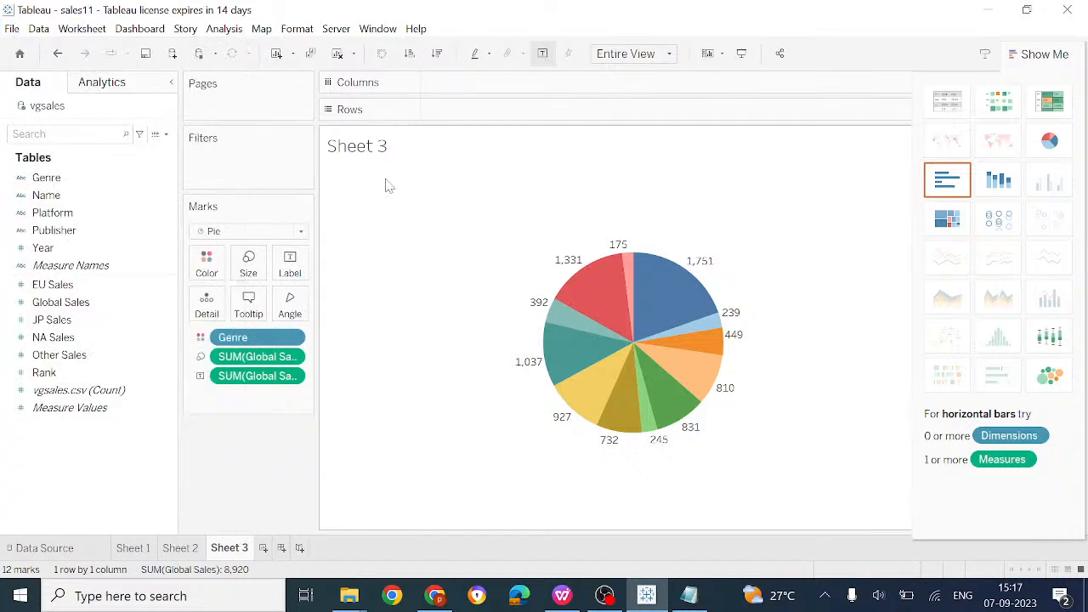
right_click(56, 115)
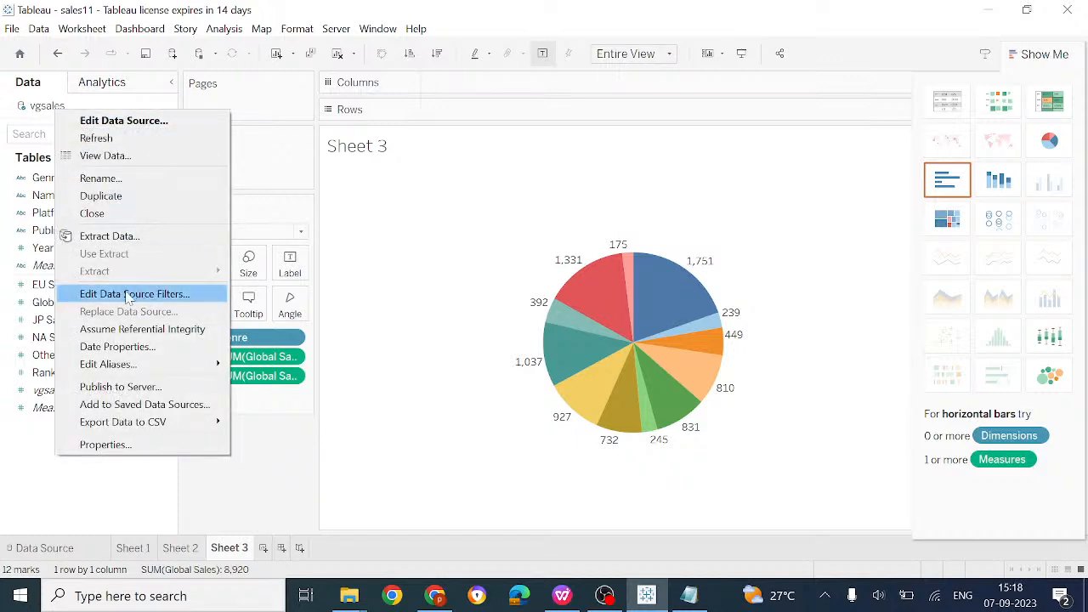
left_click(167, 404)
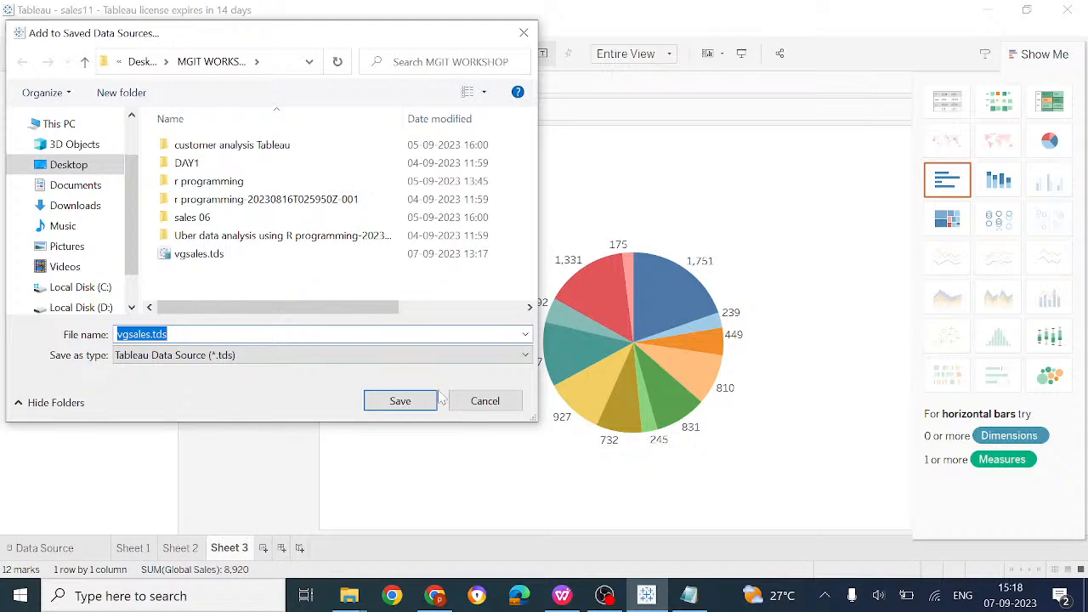
left_click(486, 404)
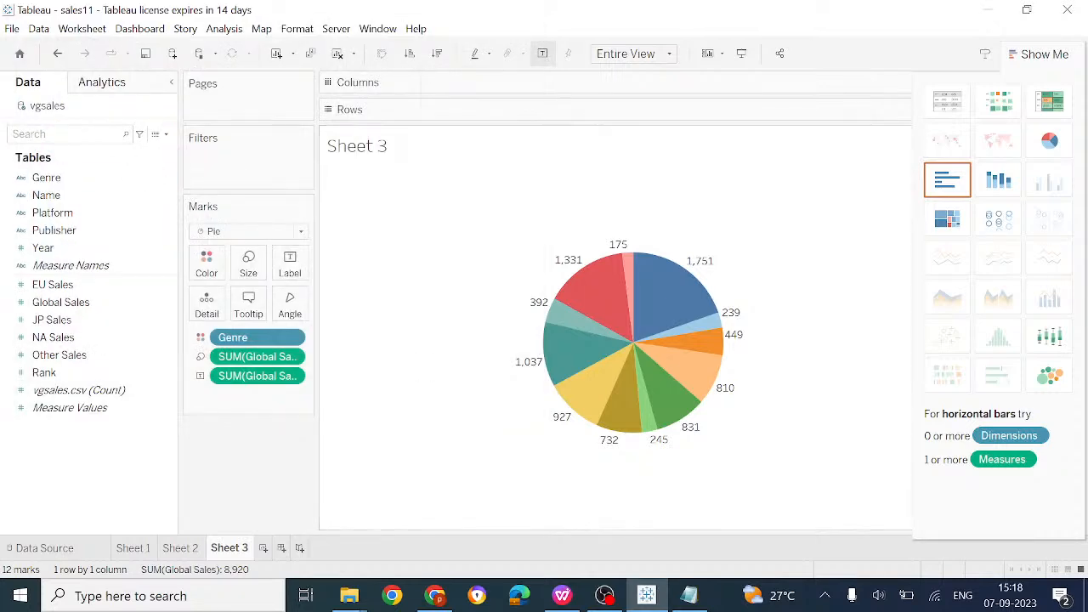
Open the vgsales data source menu, then bring the Notepad list of Tableau file types forward
right_click(64, 112)
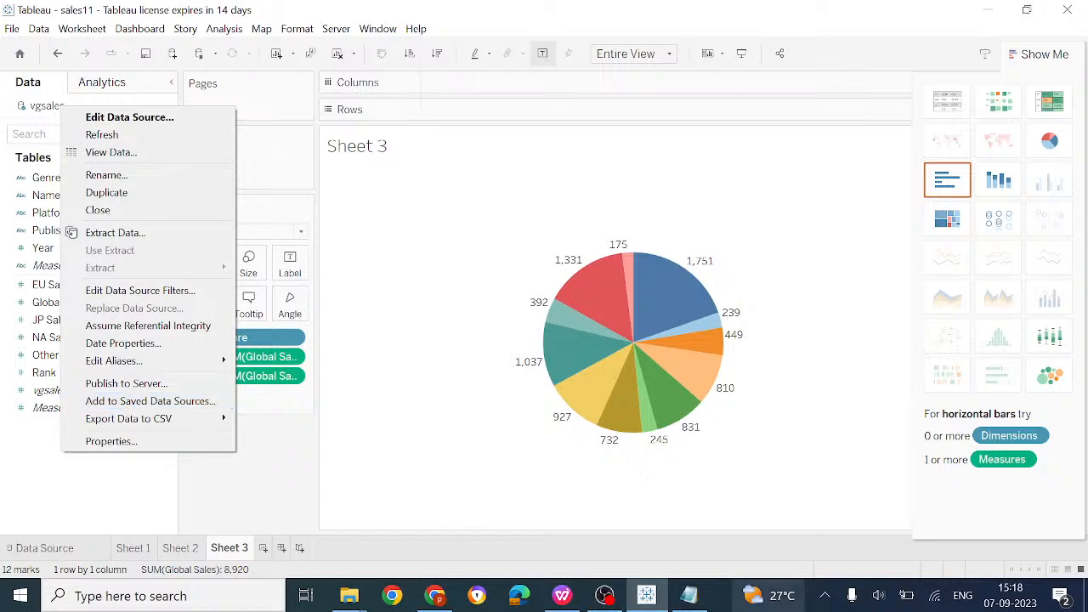
mouse_move(628, 604)
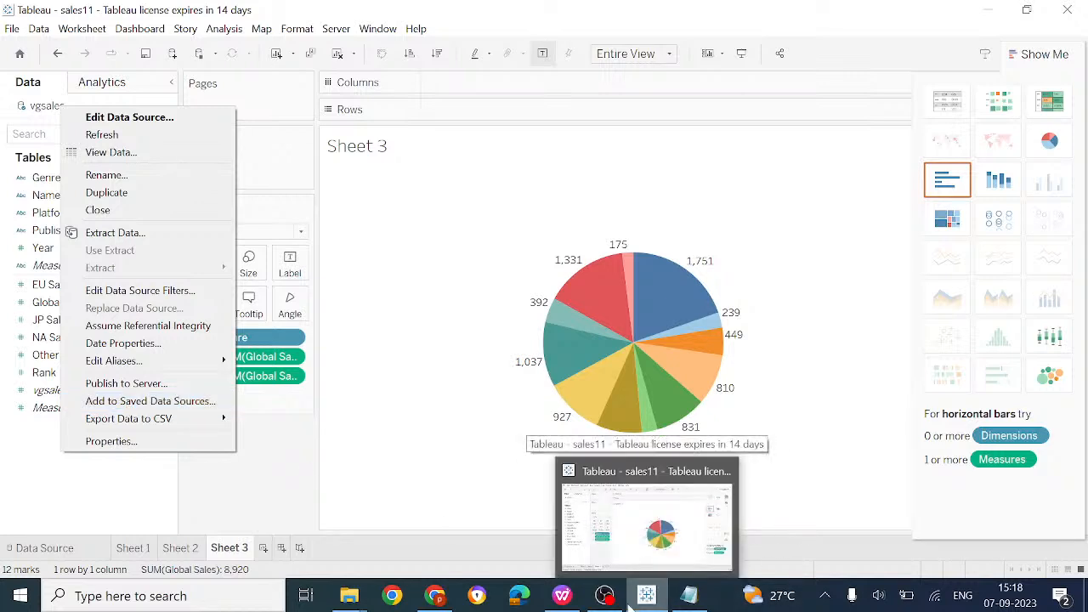
mouse_move(688, 595)
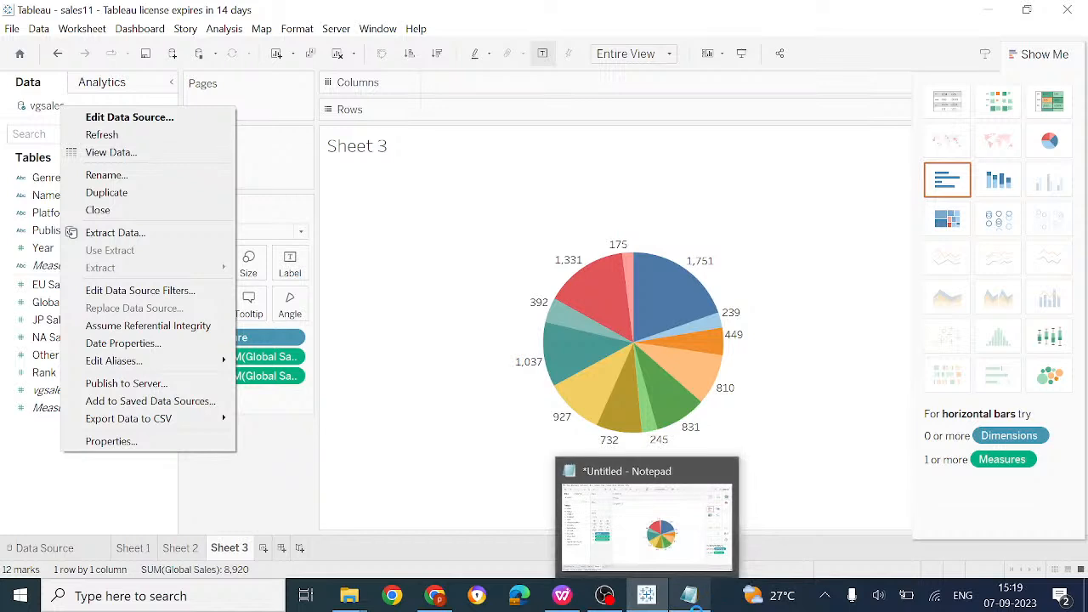
left_click(695, 527)
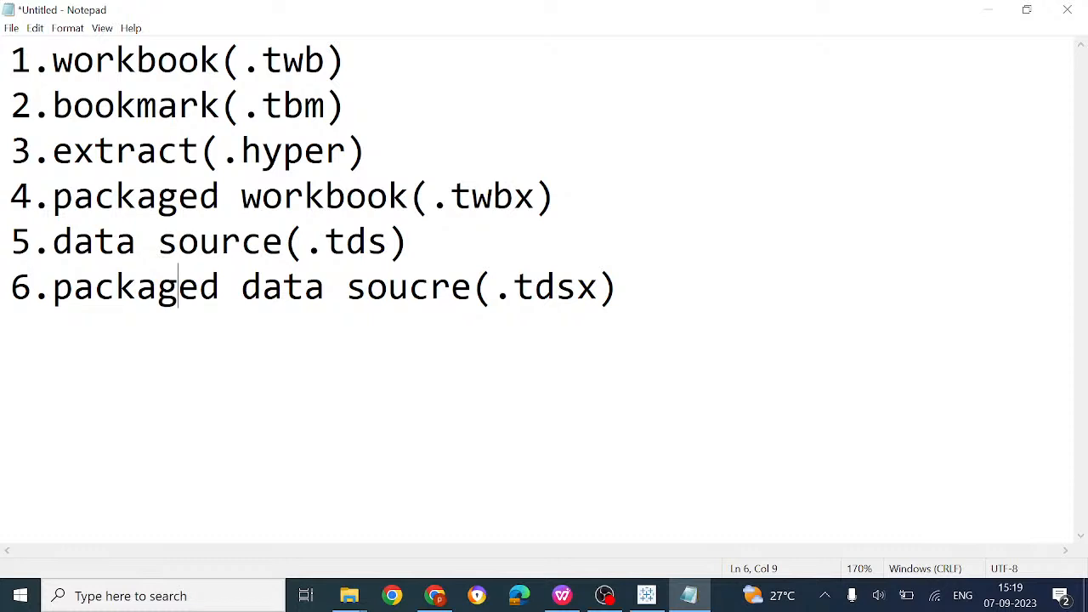
Switch from Notepad back to the Tableau workbook with the Sheet 3 pie chart
mouse_move(612, 595)
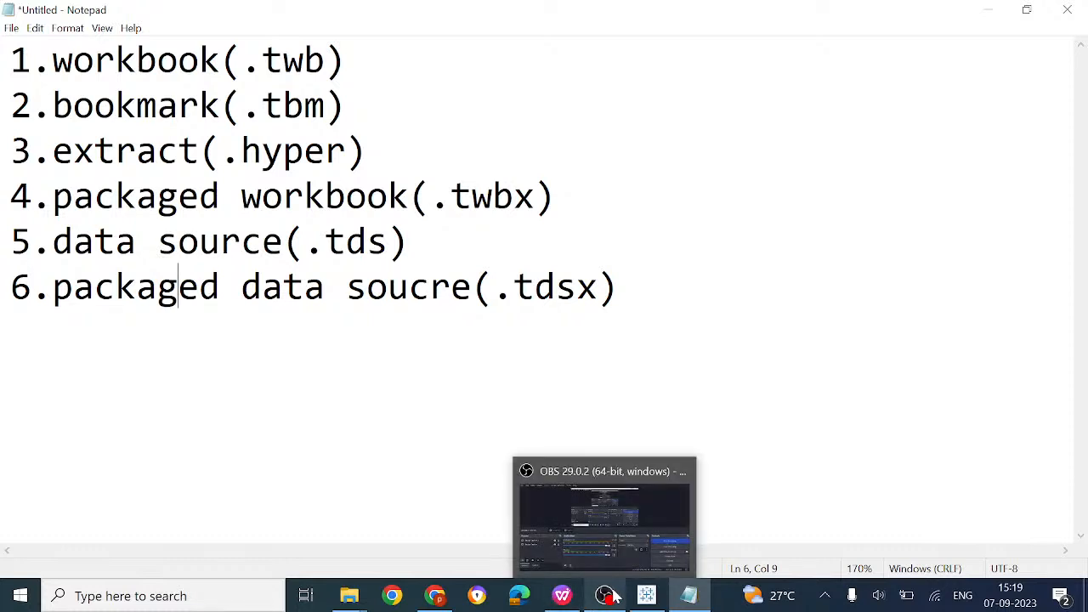
left_click(644, 598)
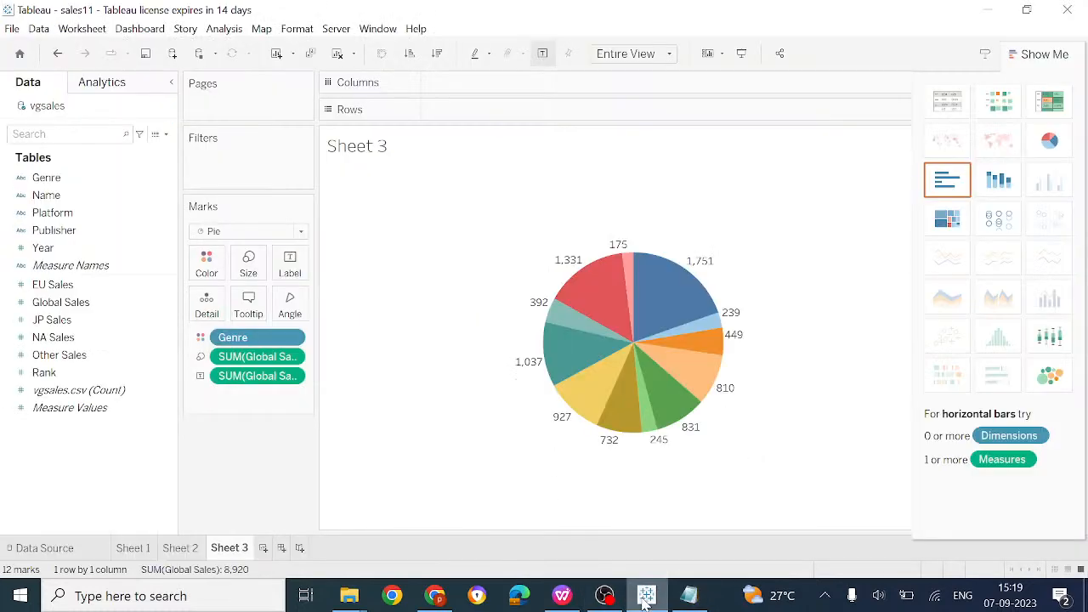
Add the vgsales data source to Saved Data Sources as vgsales.tds, replacing the existing file
right_click(49, 108)
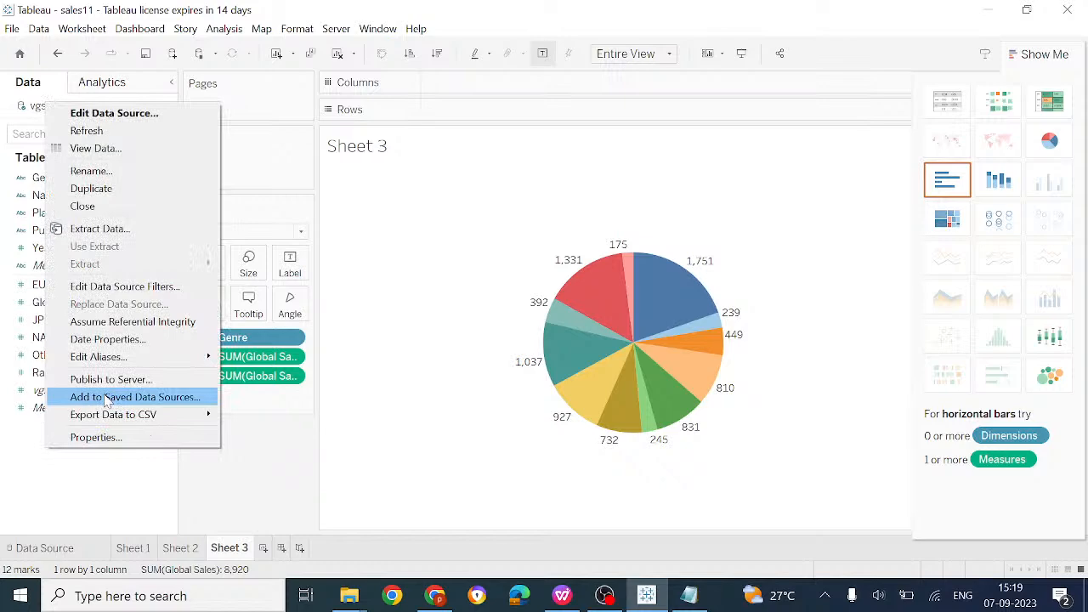
left_click(177, 399)
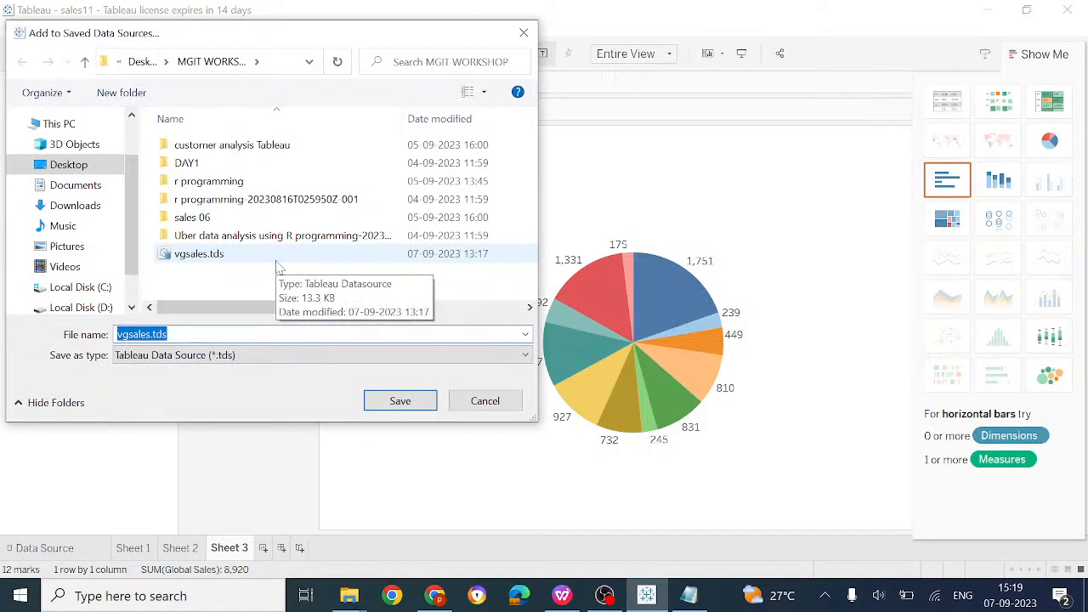
left_click(169, 334)
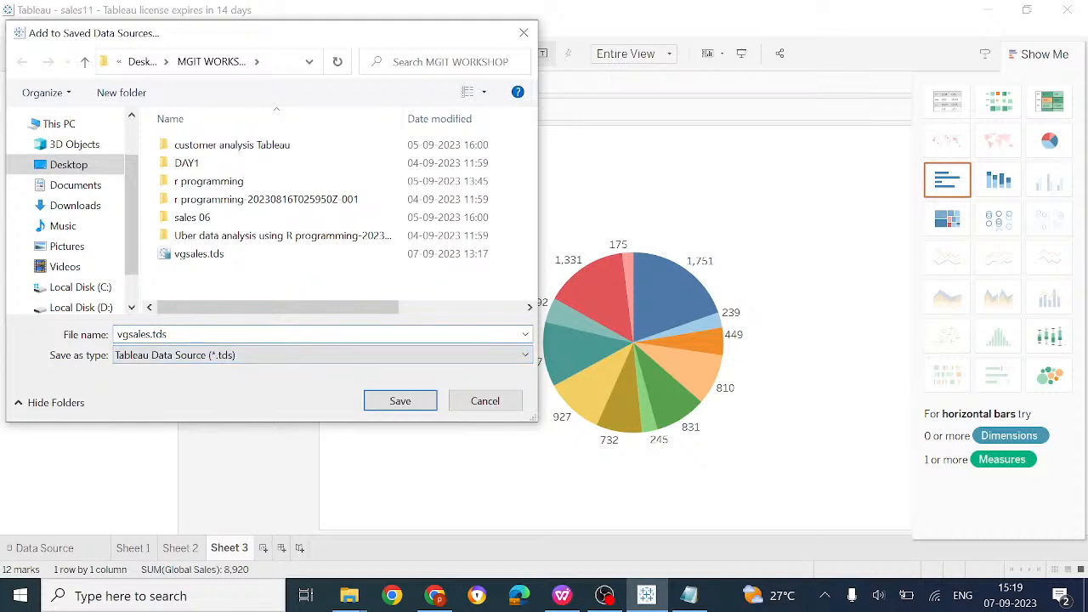
left_click(380, 403)
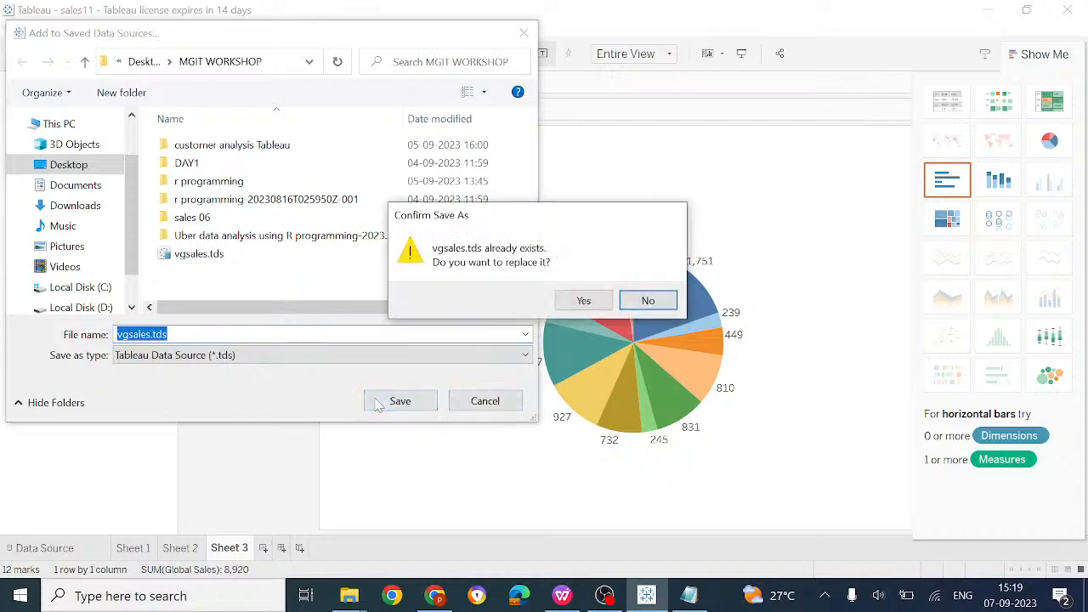
left_click(583, 301)
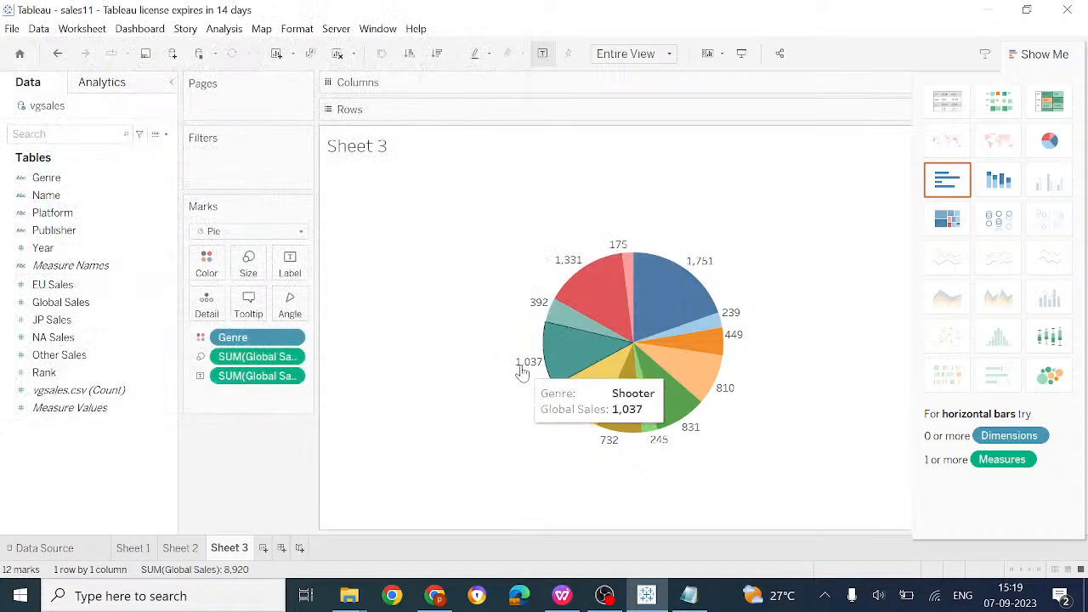
left_click(263, 549)
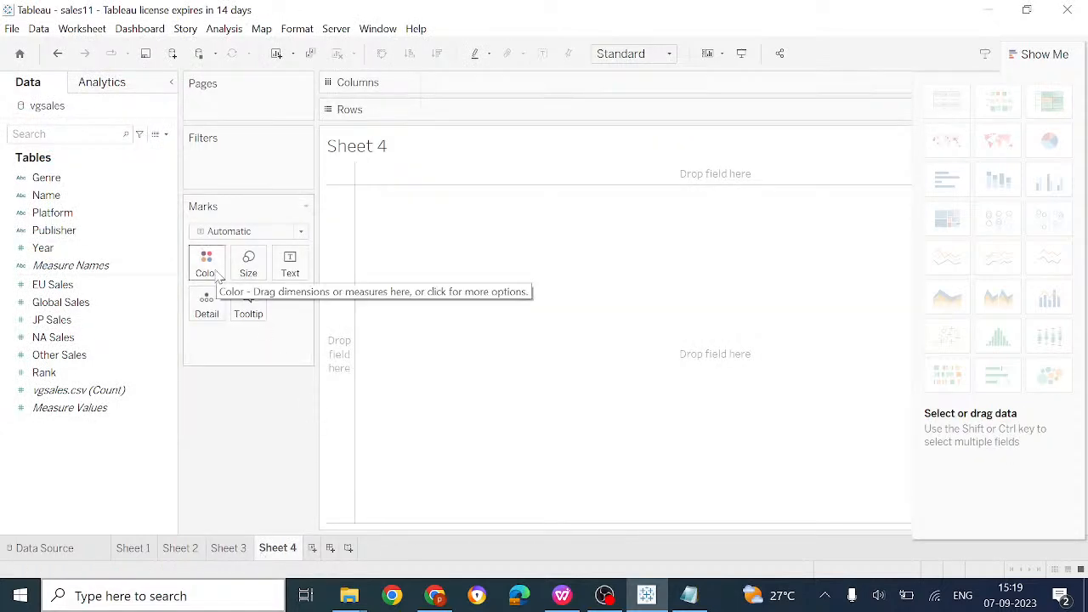
Put Genre on Columns, then try Year on Rows and remove it again
left_click(52, 177)
left_click_drag(52, 176, 478, 88)
left_click(73, 251)
left_click(66, 323)
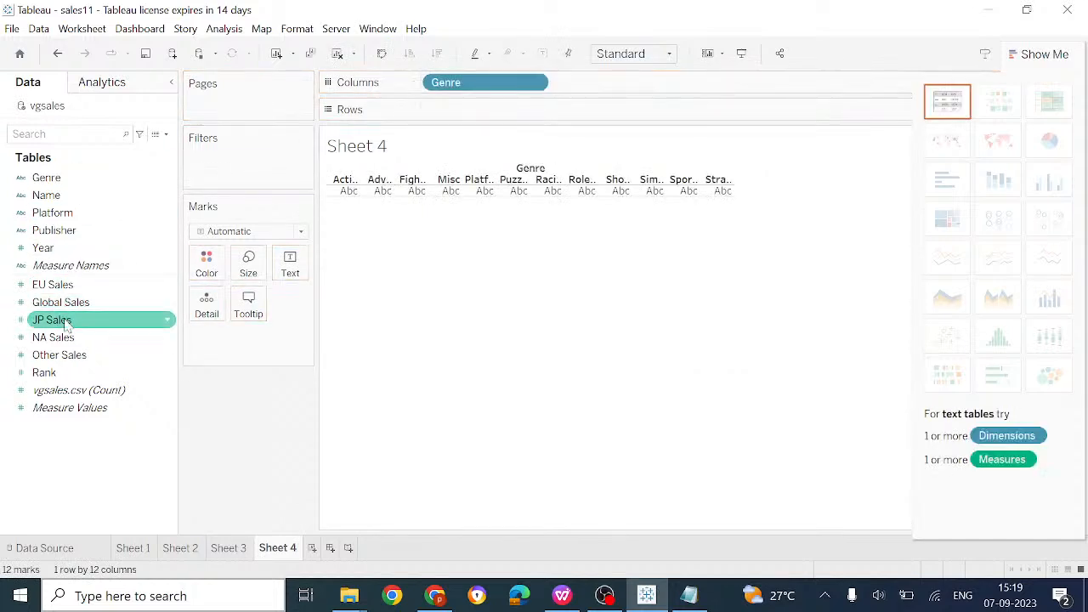
mouse_move(61, 303)
left_mouse_down()
mouse_move(437, 147)
mouse_move(151, 265)
mouse_move(59, 323)
left_mouse_up()
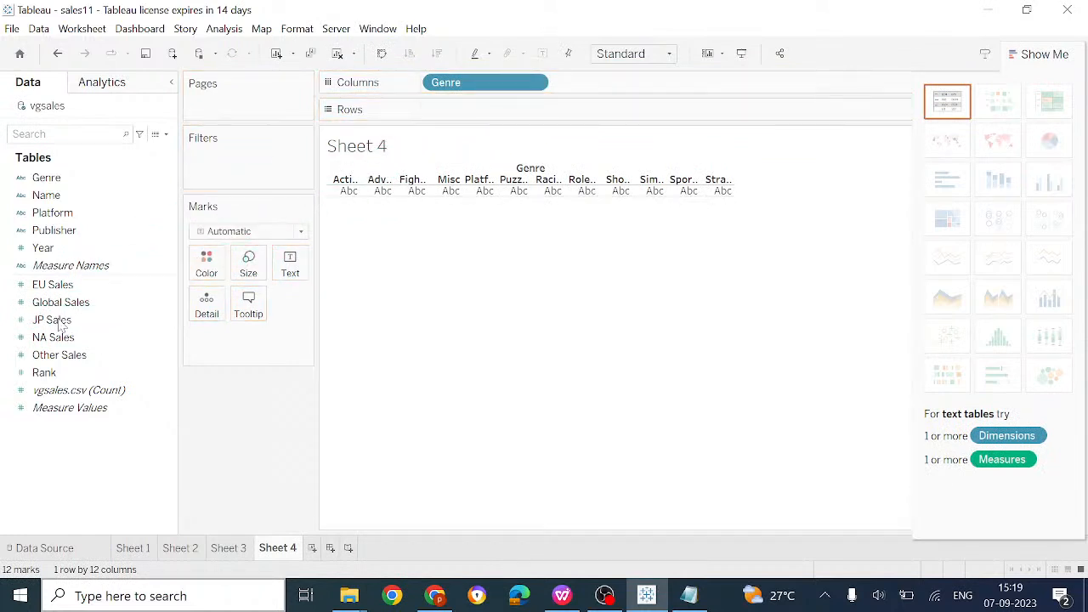
left_click_drag(68, 248, 473, 117)
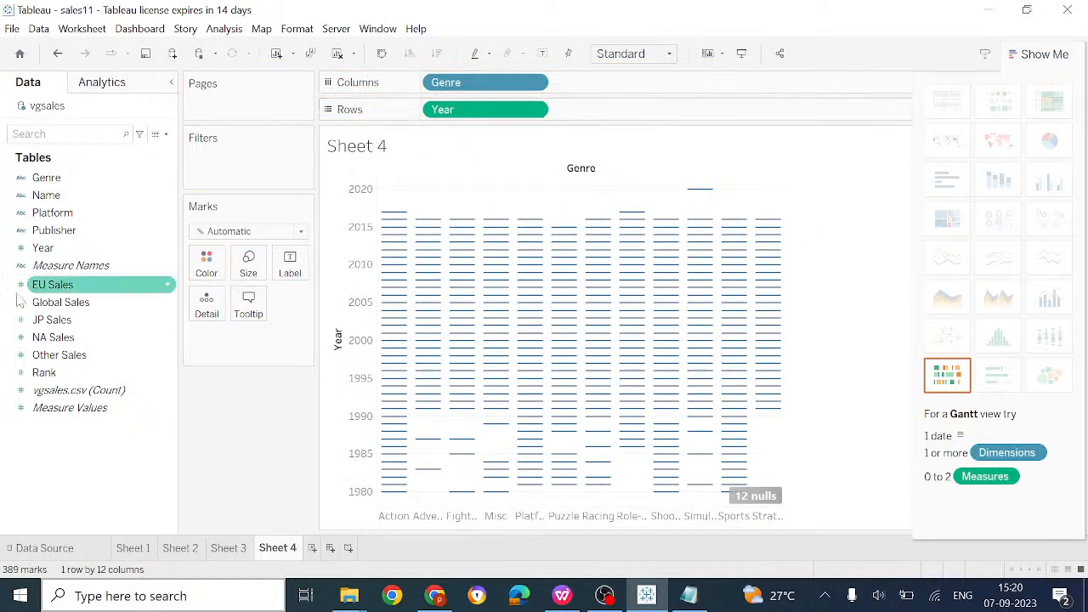
left_click_drag(85, 248, 632, 108)
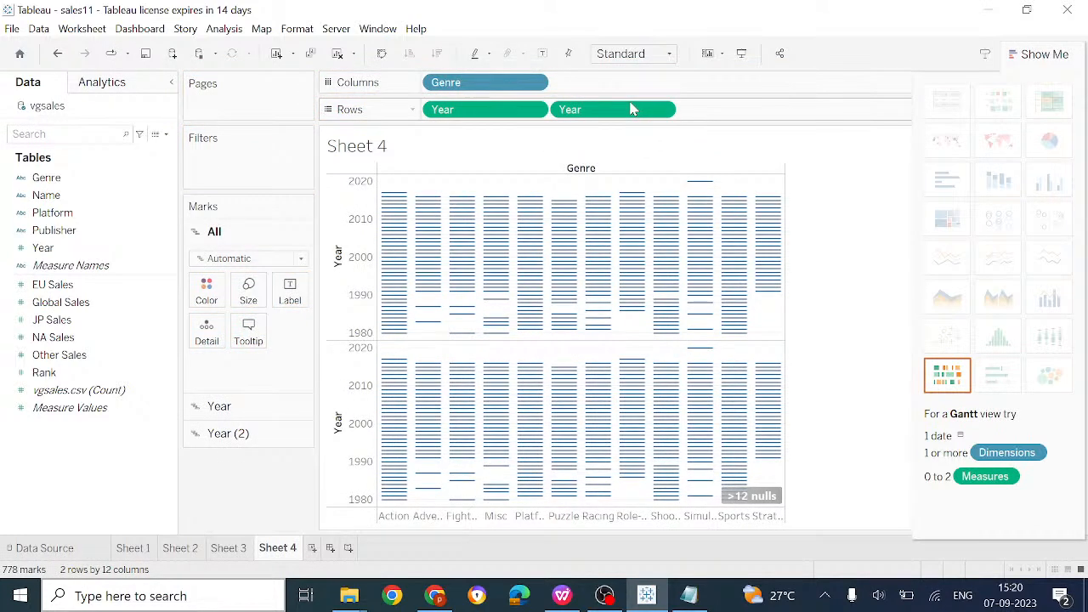
left_click(509, 113)
key("Delete")
left_click(510, 114)
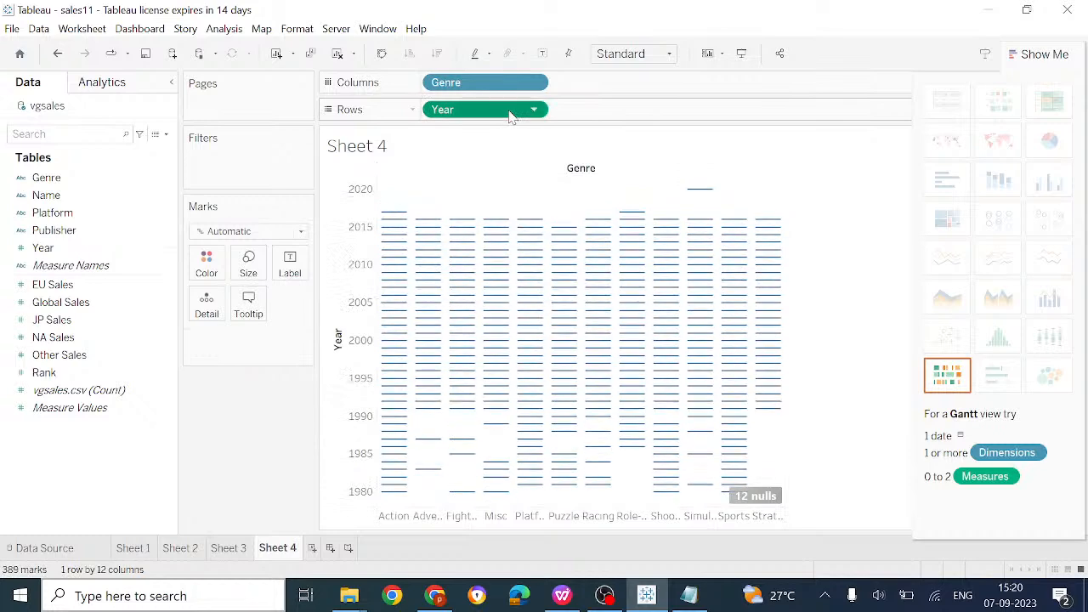
key("Delete")
Try Measure Names on Rows, remove it, and plot SUM(Rank) as bars for each Genre
left_click_drag(72, 267, 488, 111)
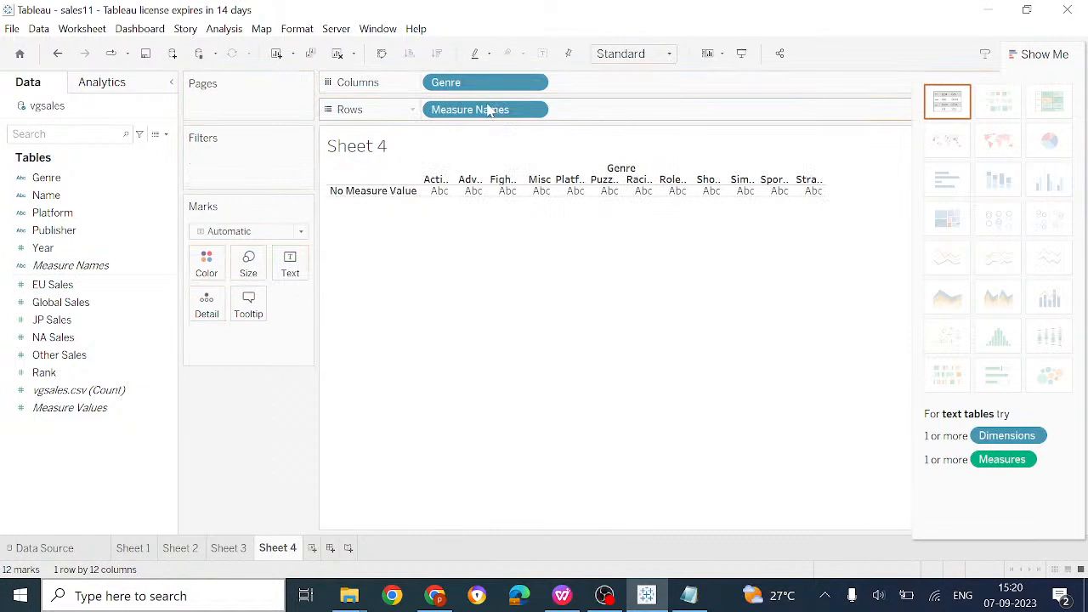
left_click(497, 110)
key("Delete")
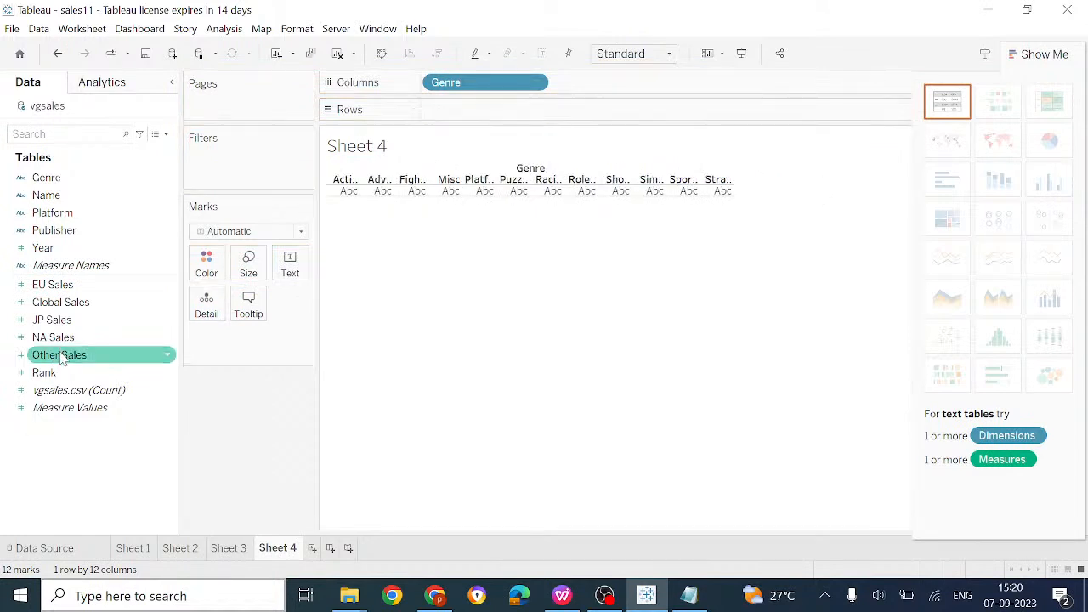
left_click_drag(52, 372, 465, 119)
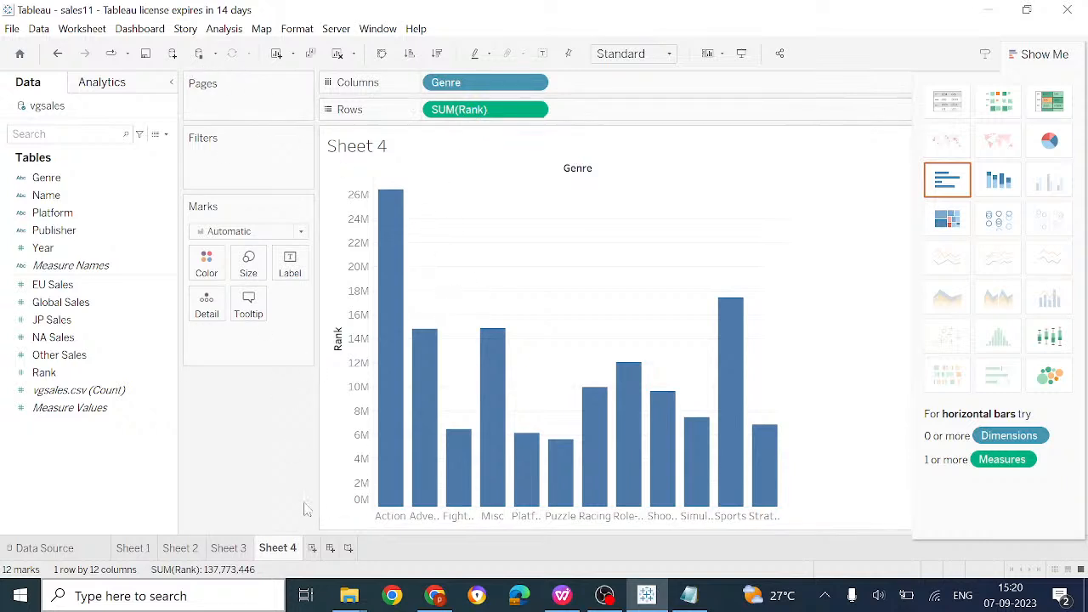
Add vgsales to Saved Data Sources as a Tableau Packaged Data Source named vgsales1.tdsx
right_click(84, 105)
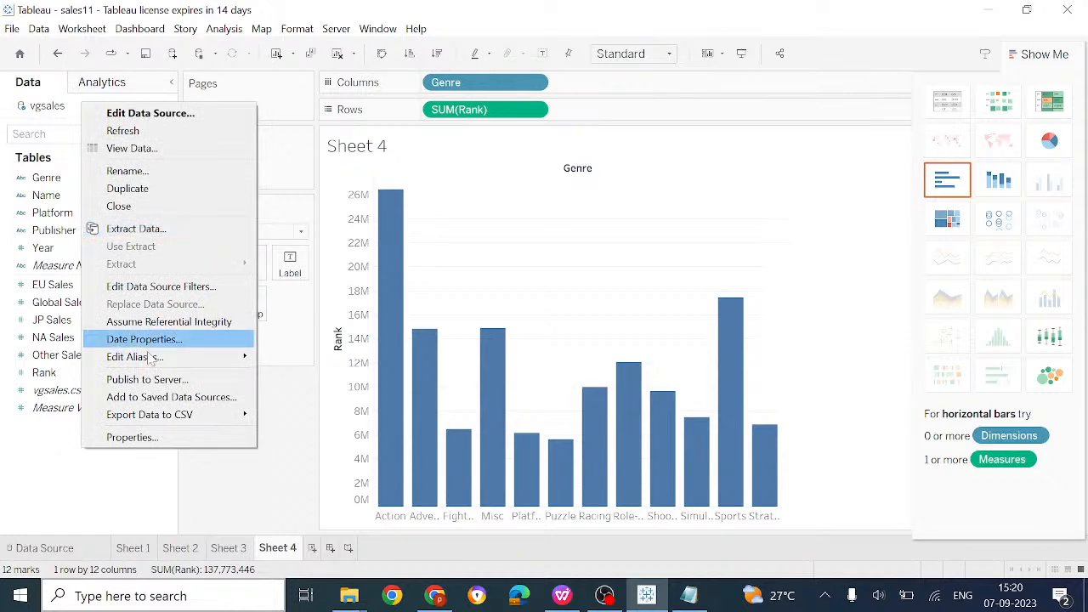
left_click(153, 403)
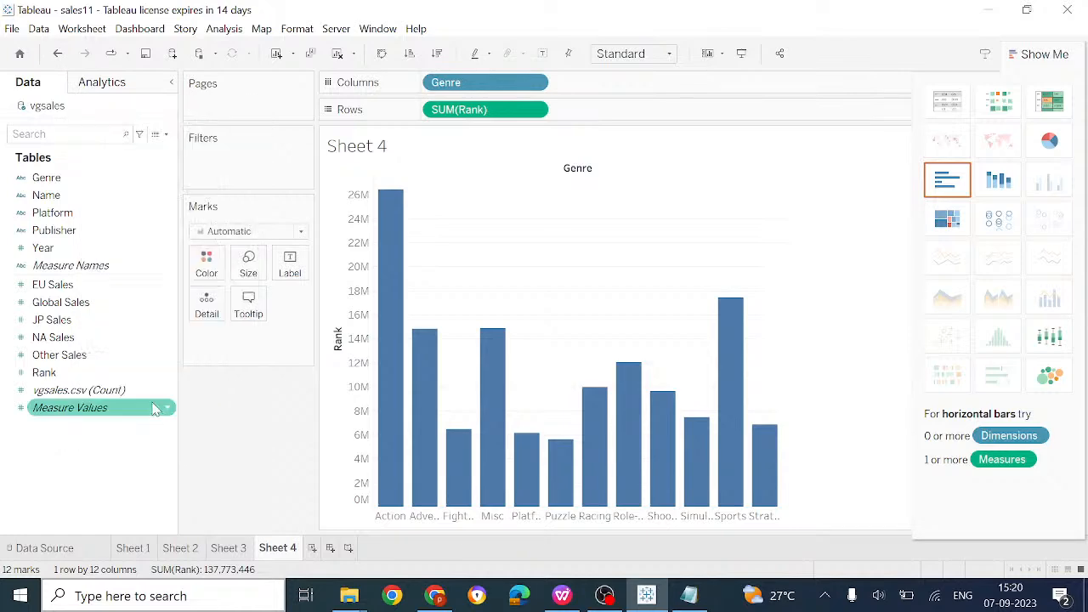
left_click(227, 360)
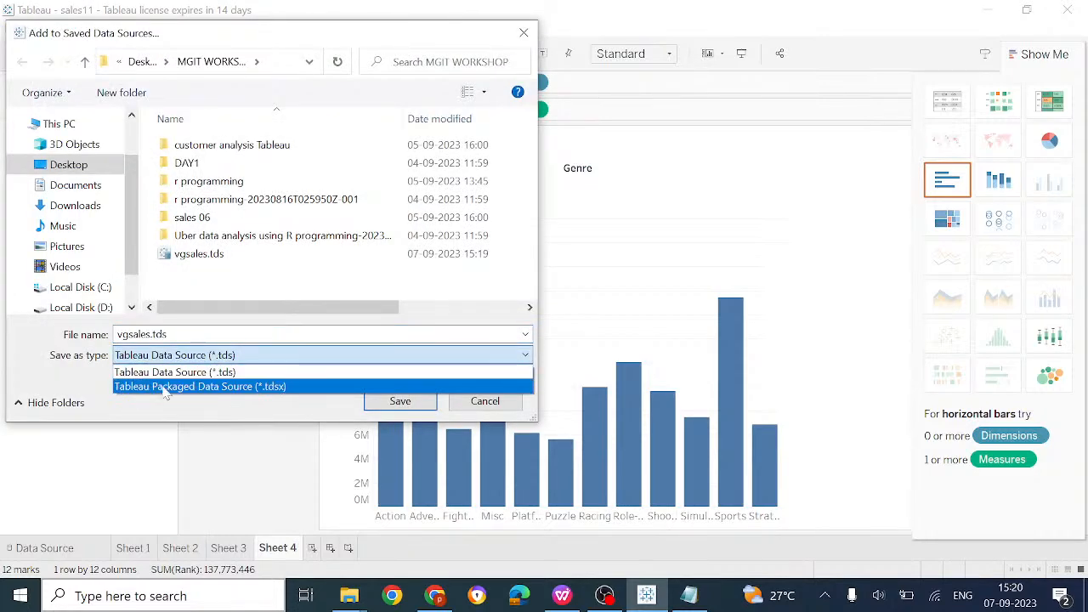
left_click(228, 386)
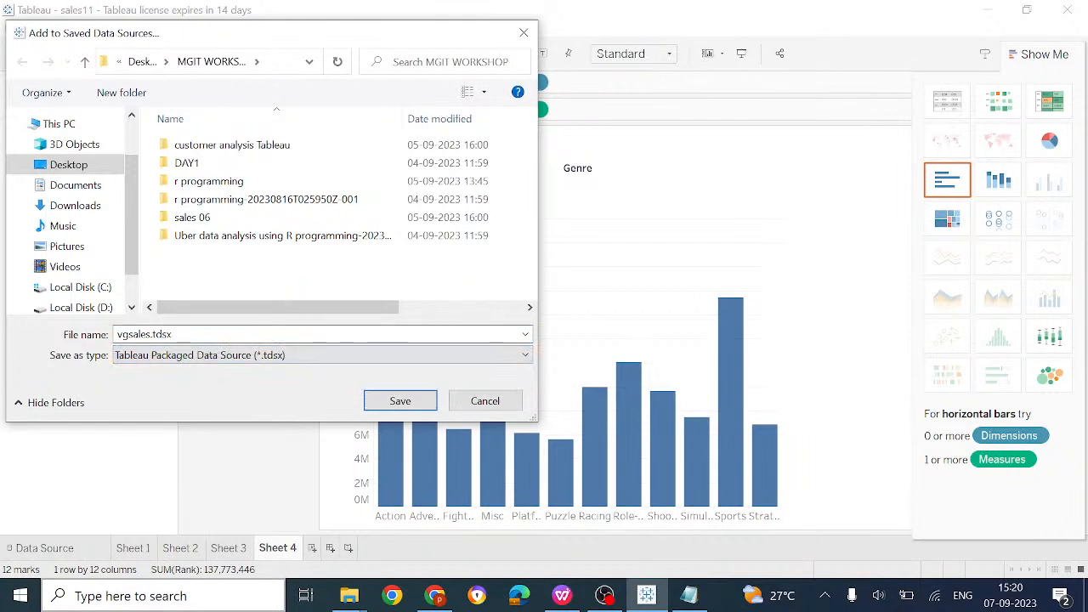
left_click(198, 335)
left_click(146, 334)
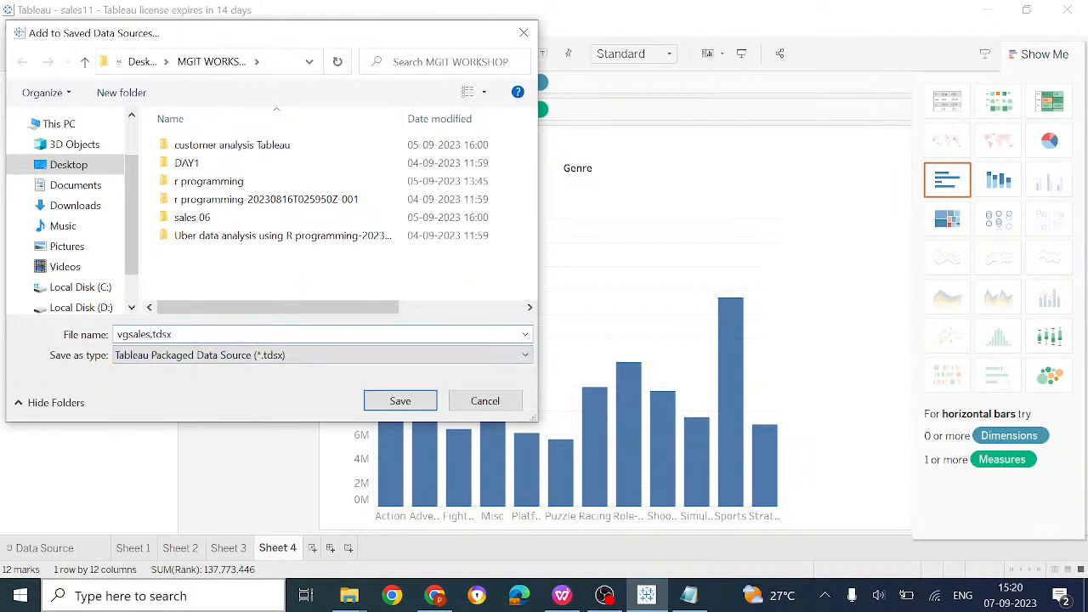
type("1")
left_click(385, 401)
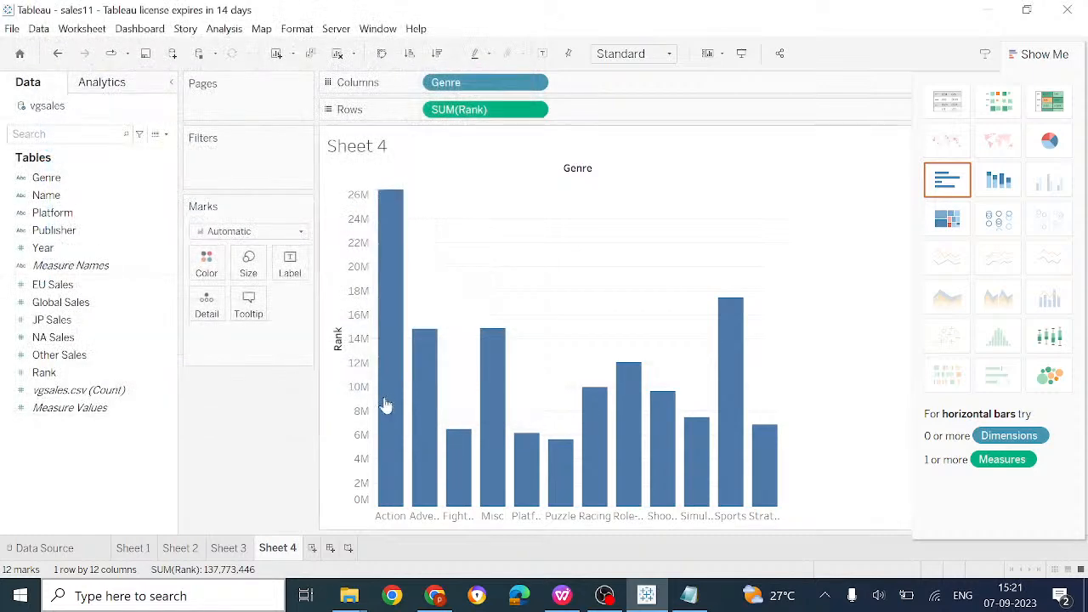
Go over the .twb, .tbm and .hyper file-type notes in Notepad, then return to Tableau
left_click(688, 597)
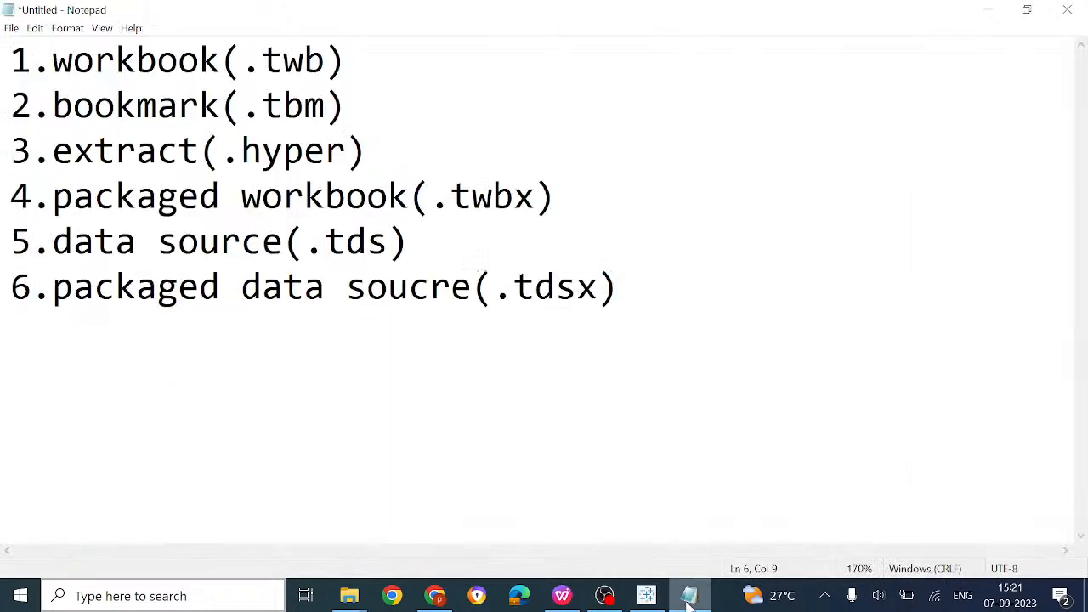
left_click(157, 59)
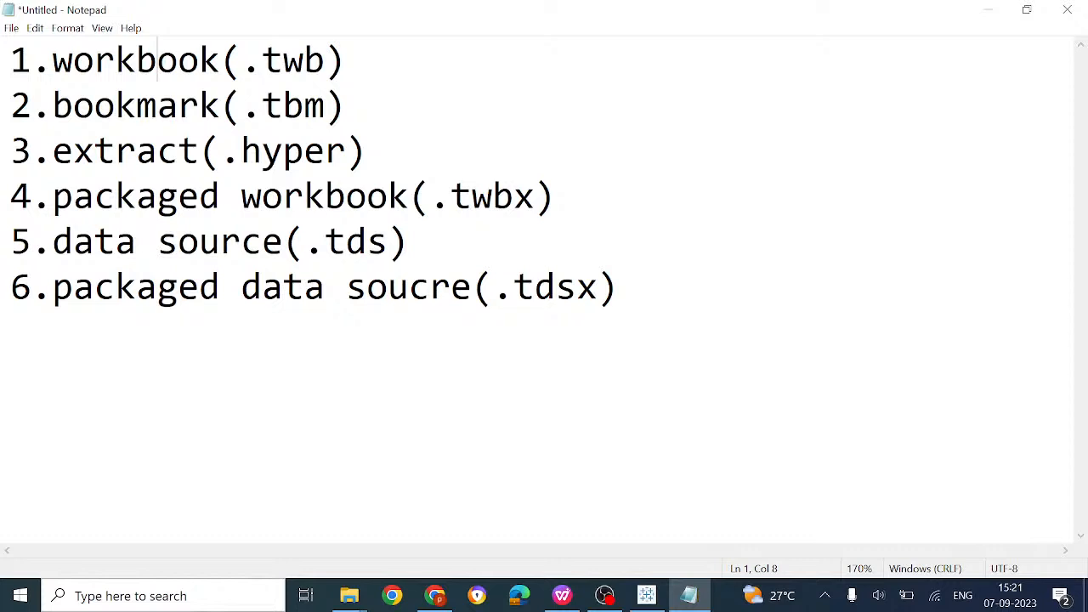
left_click(177, 105)
left_click(200, 151)
left_click(646, 594)
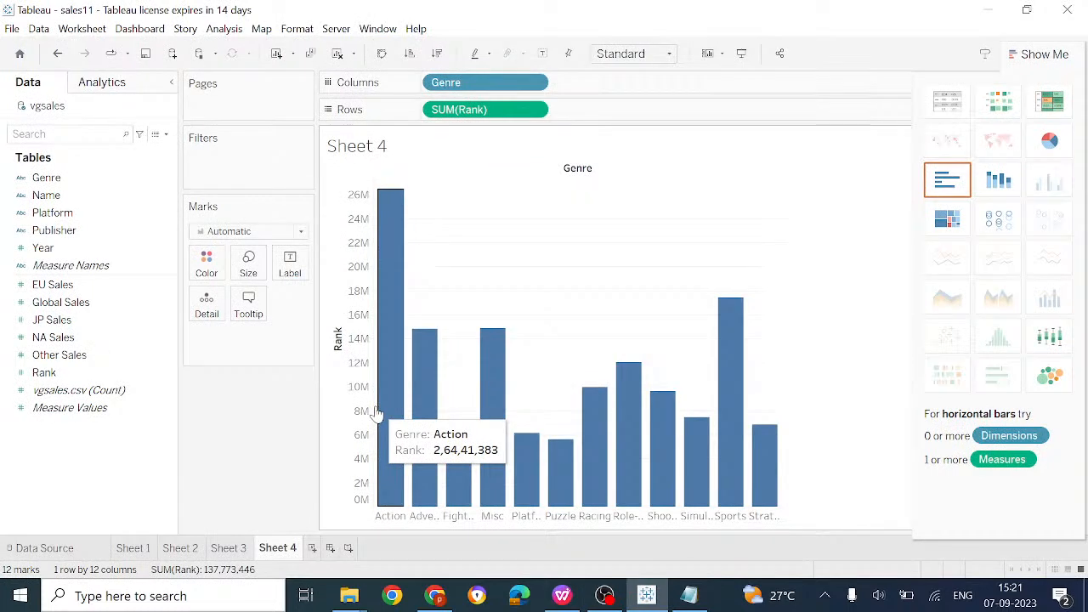
Rename the first two worksheets graph-twb and graph-twbx
left_click(133, 549)
right_click(136, 552)
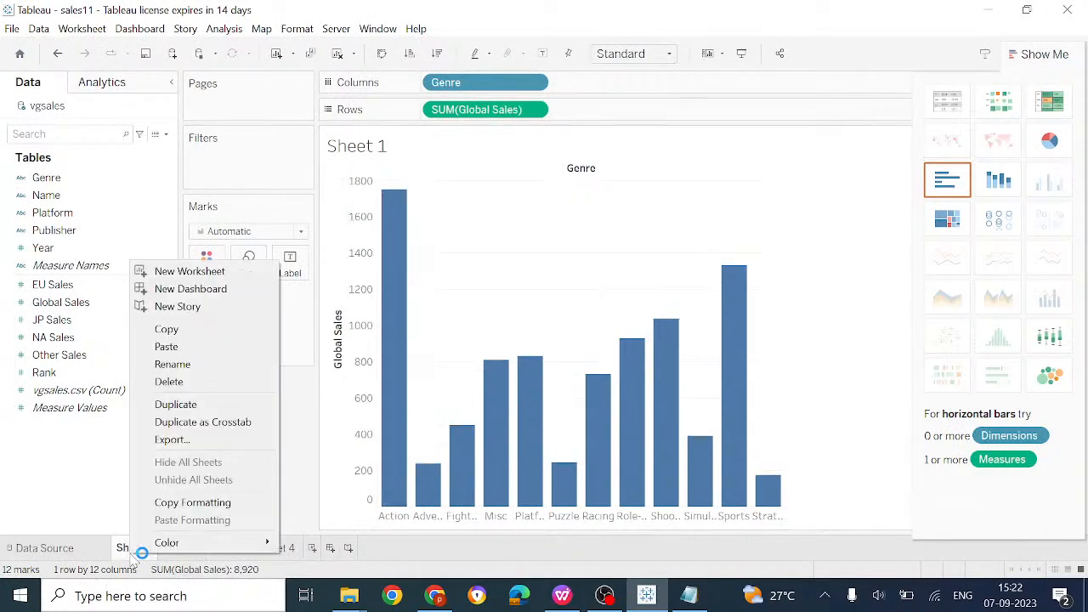
left_click(183, 364)
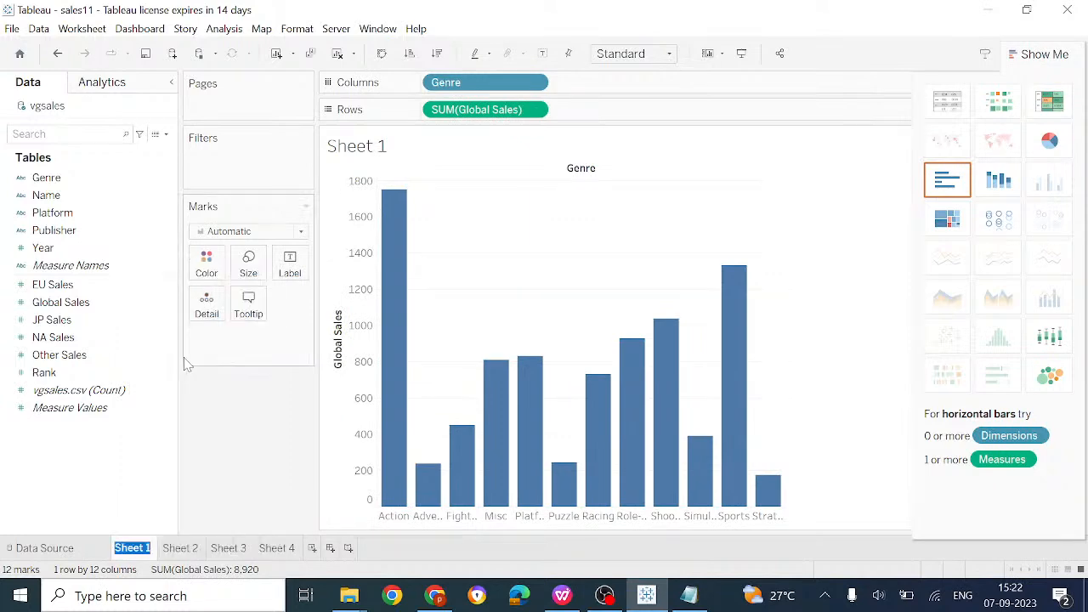
type("fil")
key("BackSpace")
key("BackSpace")
type("gra")
type("phi")
type("-")
type("td")
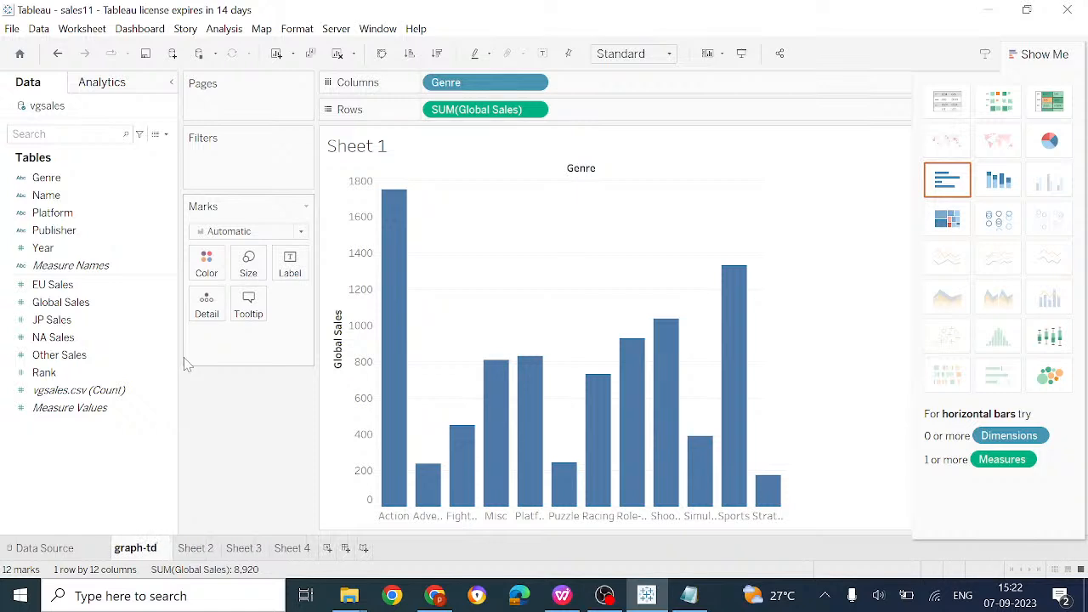
key("BackSpace")
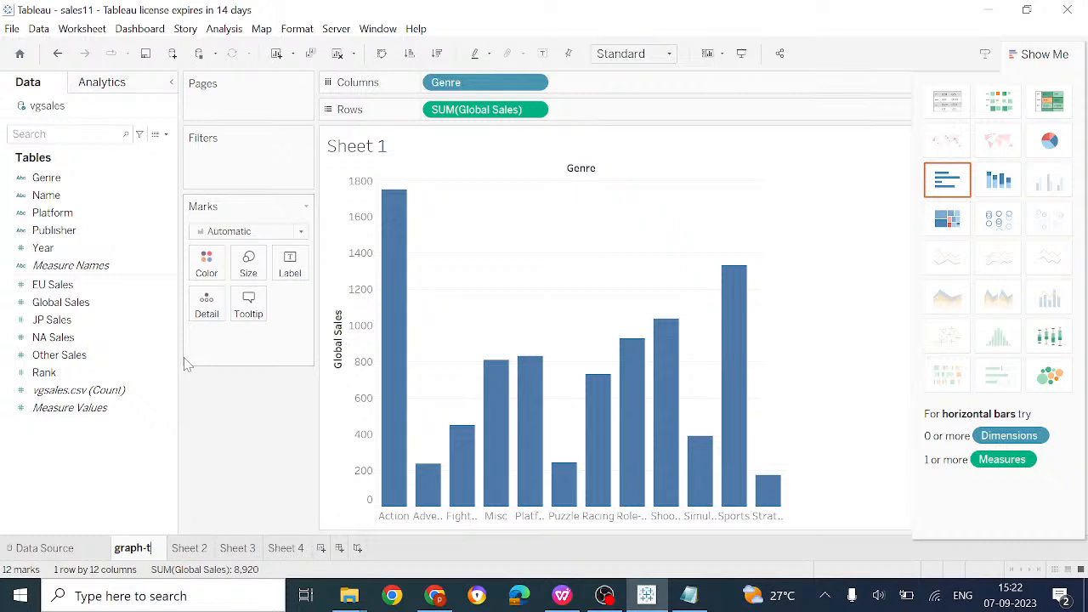
type("wb")
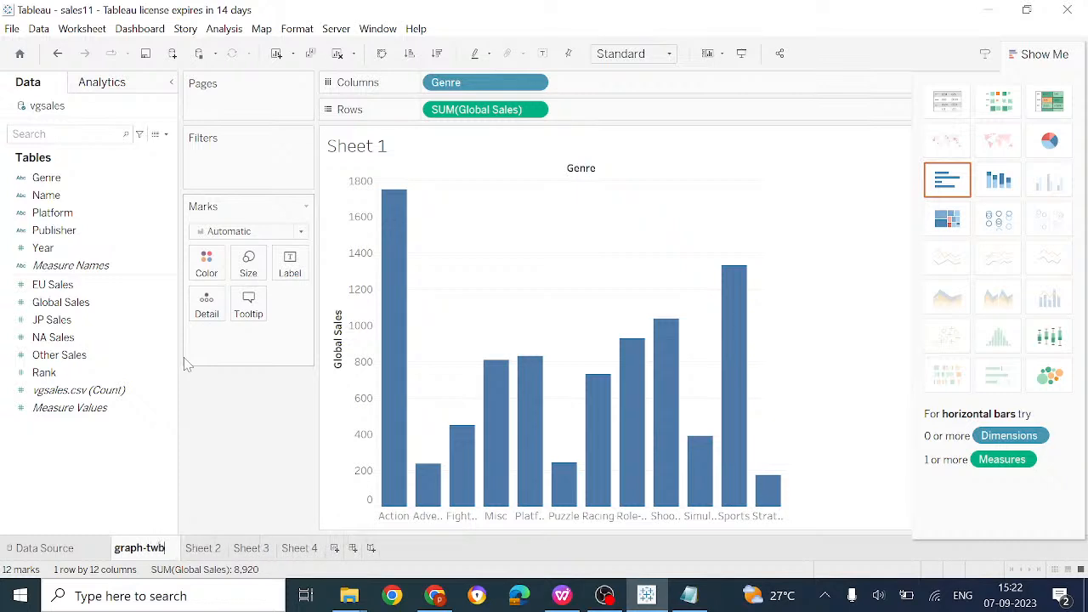
right_click(220, 553)
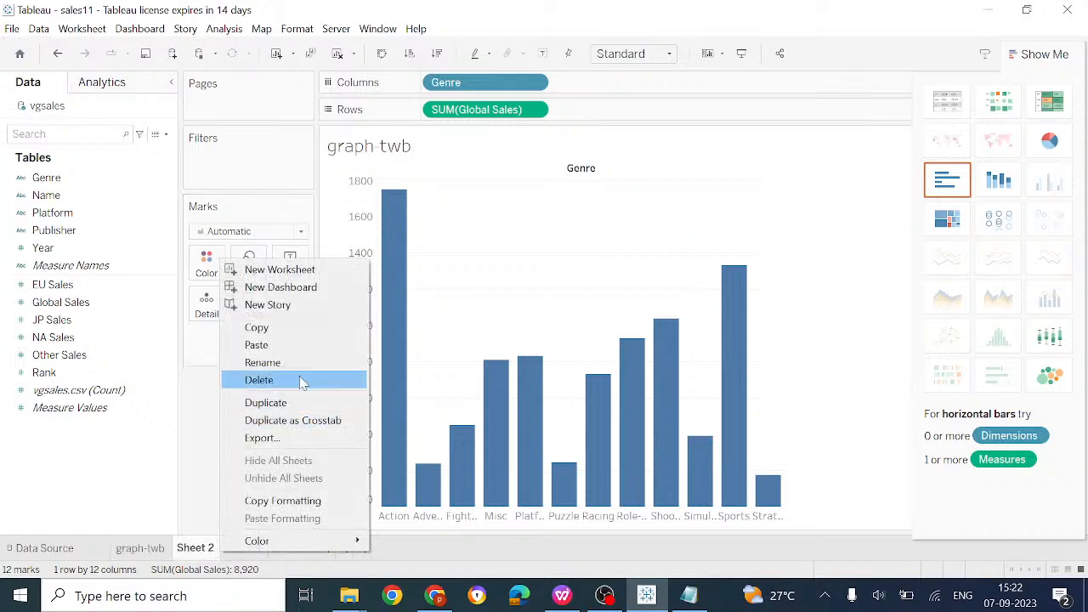
left_click(279, 362)
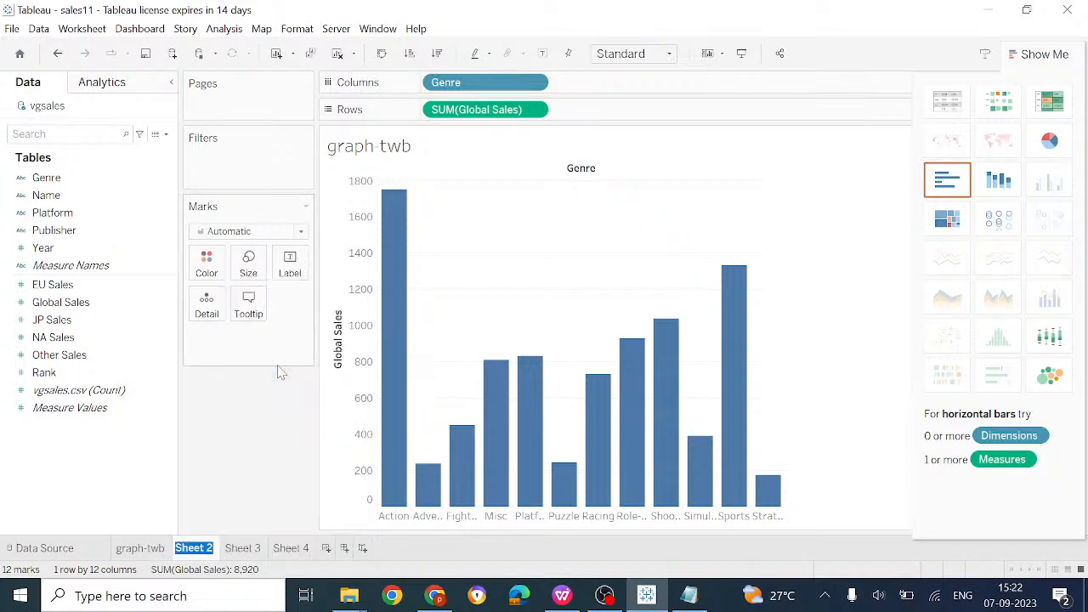
type("grap")
key("BackSpace")
type("h-")
type("p")
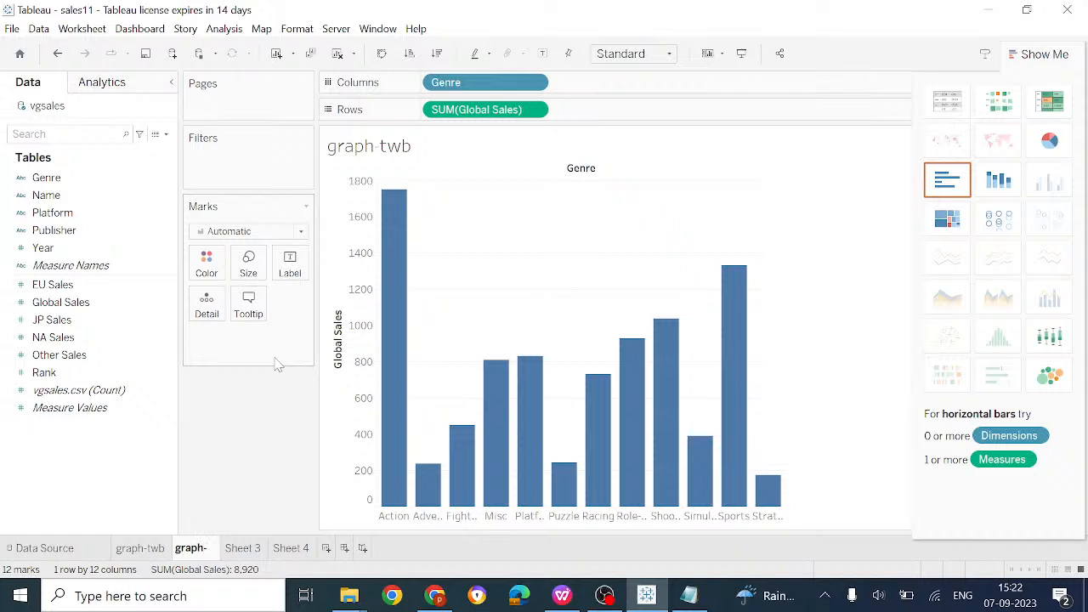
type("twbx")
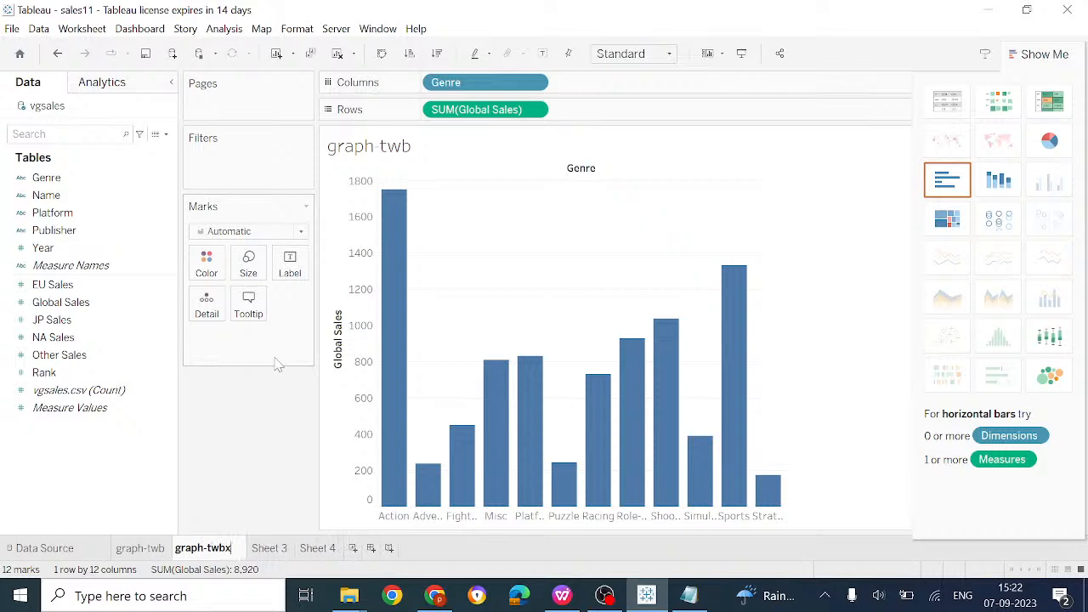
Rename the pie-chart sheet graph-tds and enter graph-tdsx as Sheet 4's new name
left_click(272, 552)
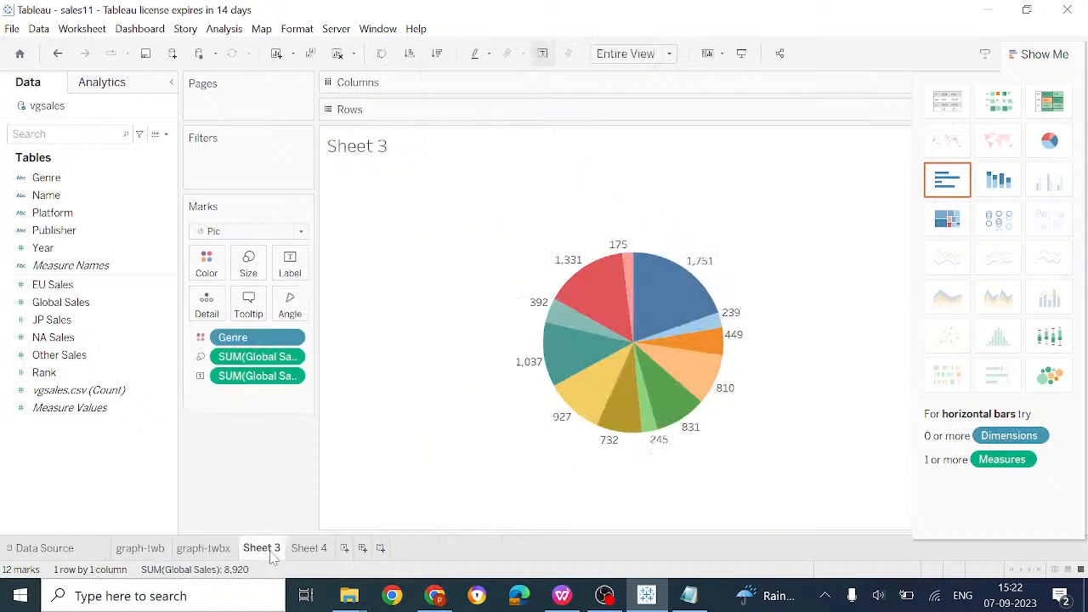
right_click(272, 554)
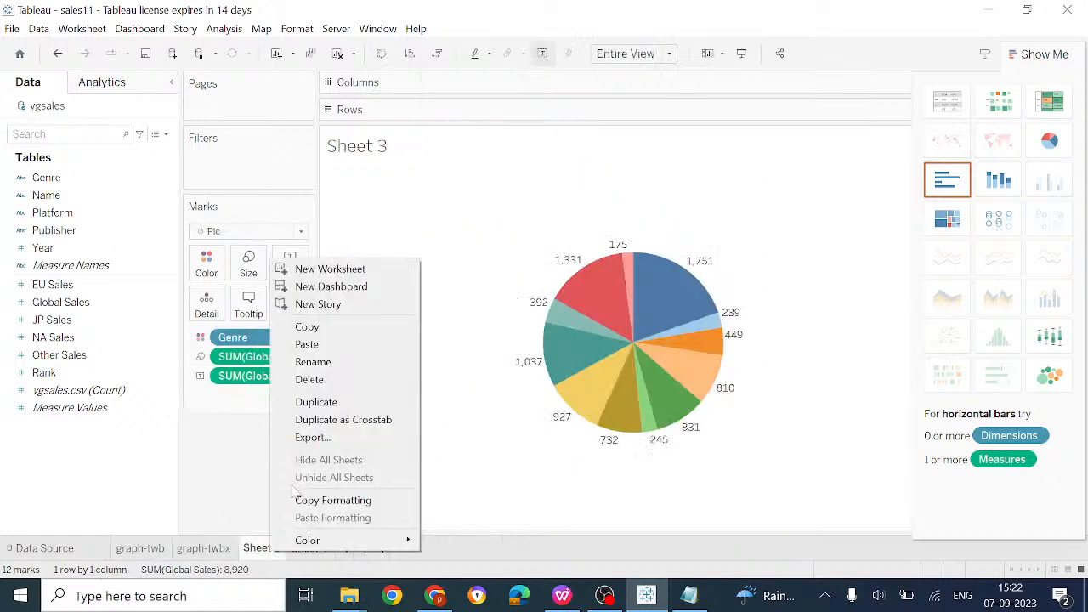
left_click(313, 361)
type("gr")
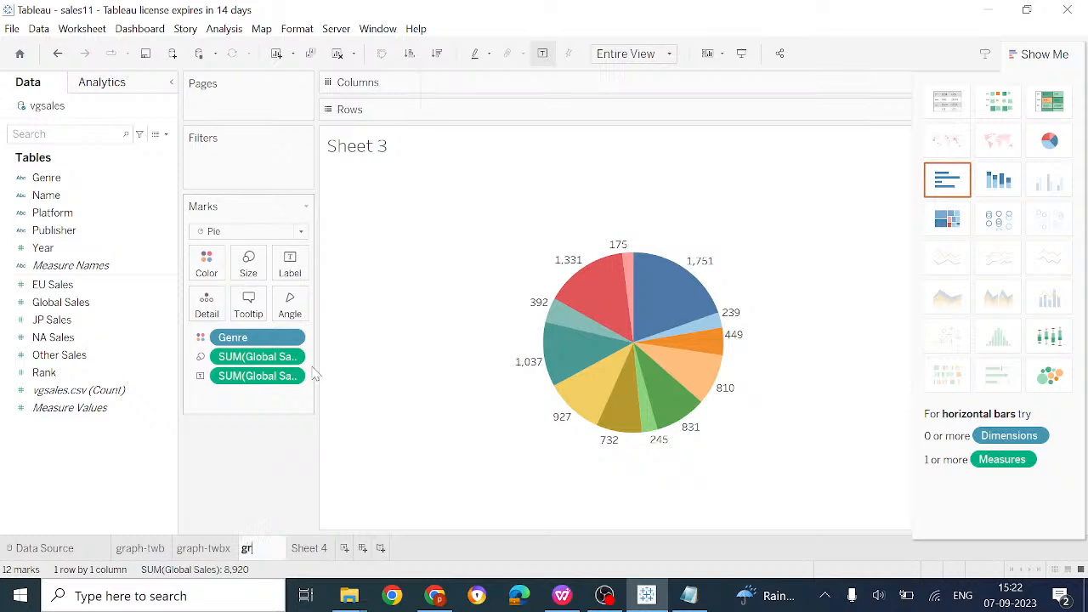
type("aph-tds")
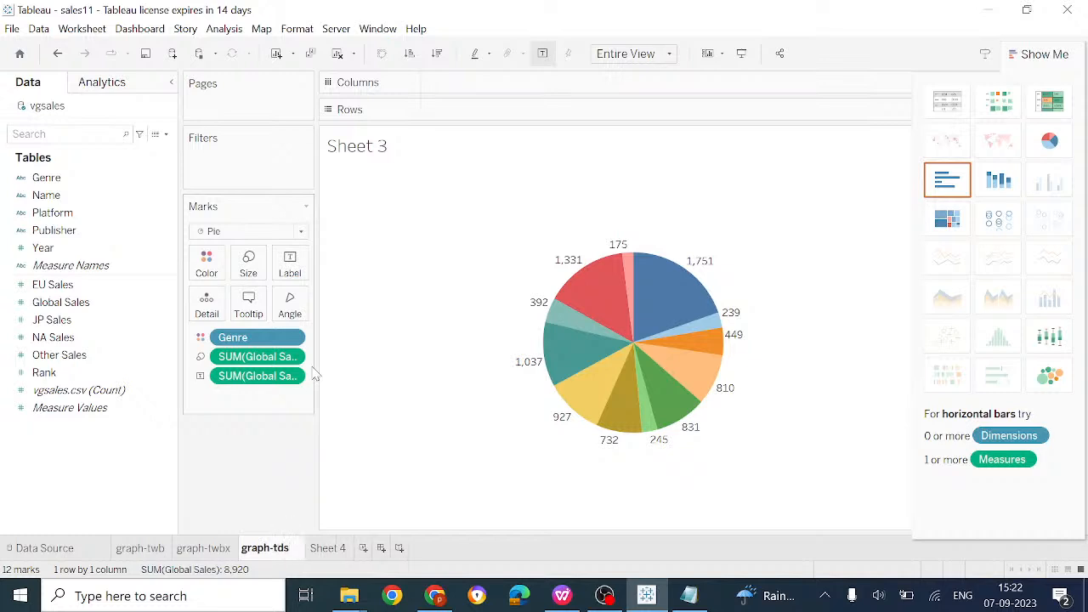
left_click(333, 550)
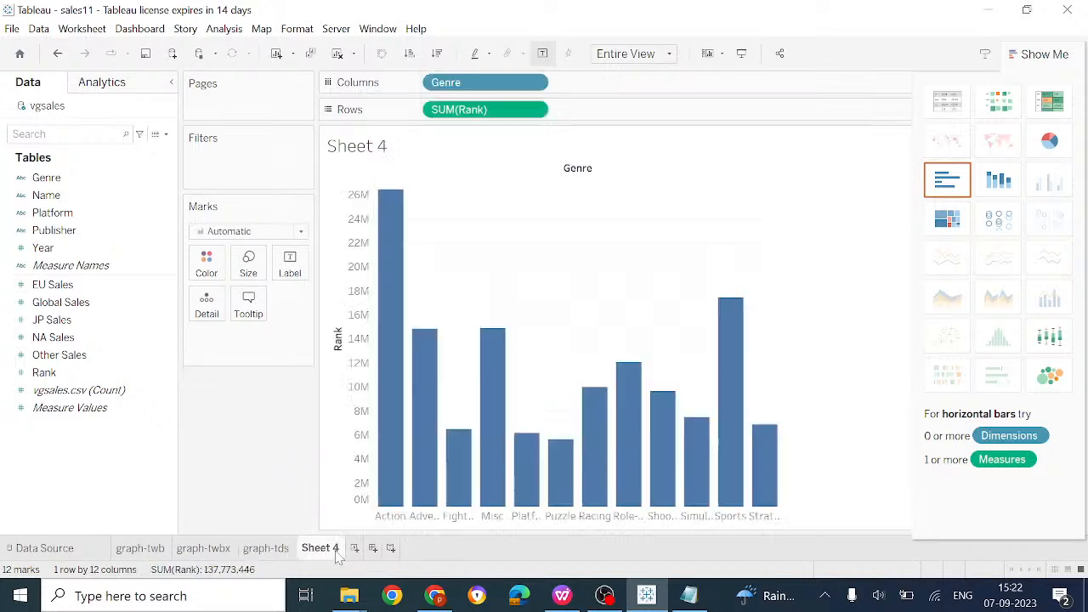
right_click(338, 555)
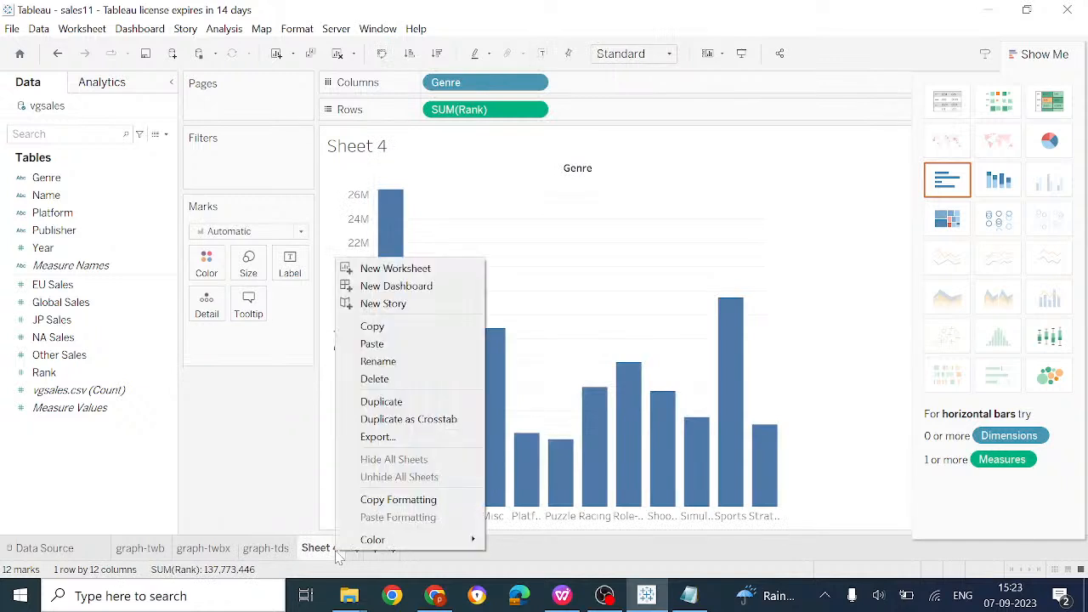
left_click(377, 361)
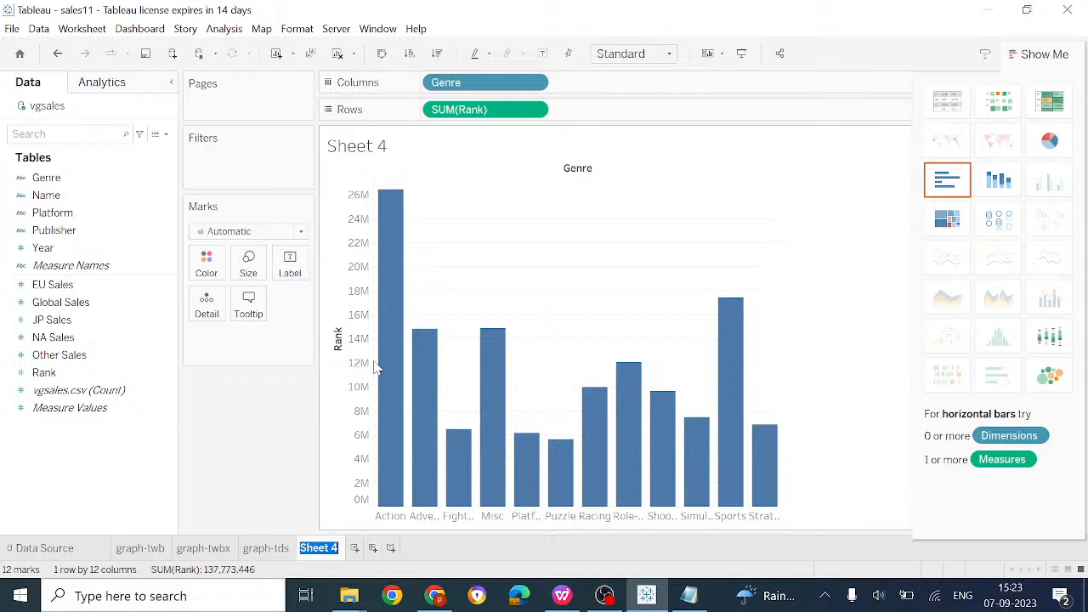
type("graph-")
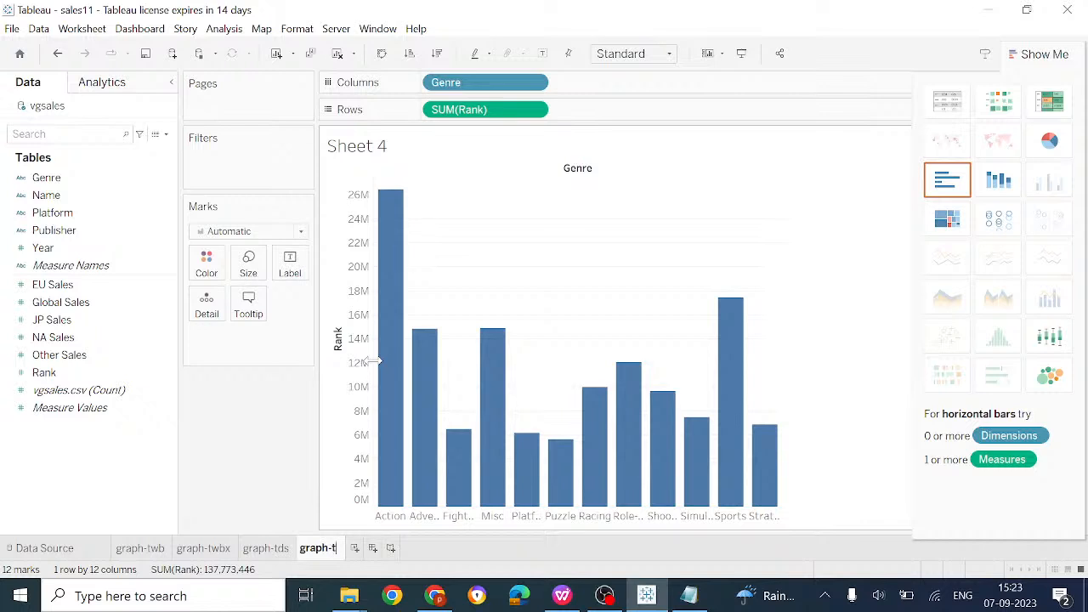
type("tdsx")
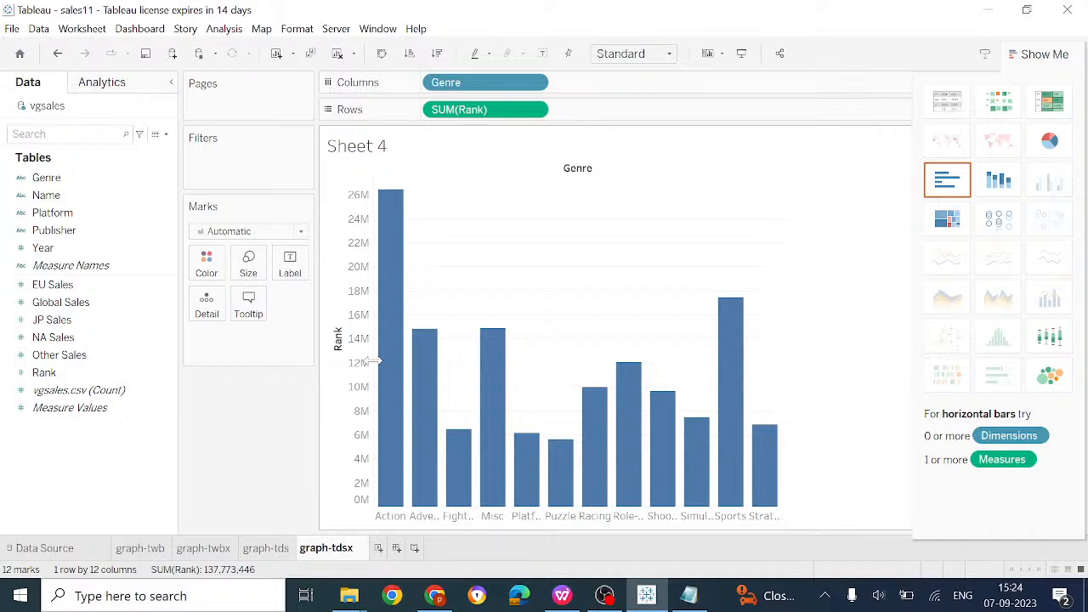
Complete the Sheet 4 rename so its tab reads graph-tdsx
mouse_move(577, 602)
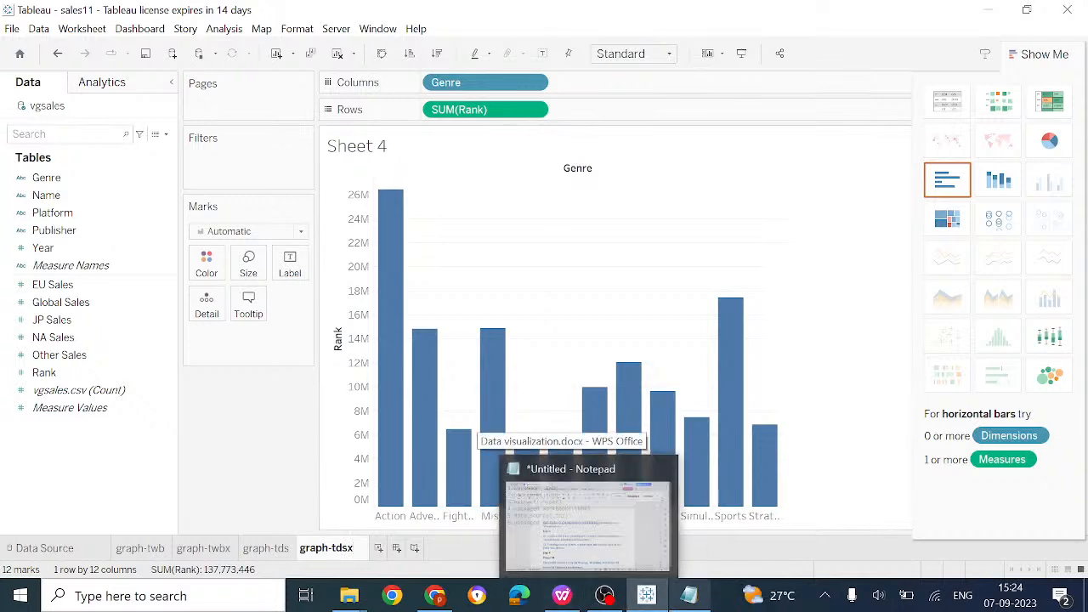
left_click(701, 599)
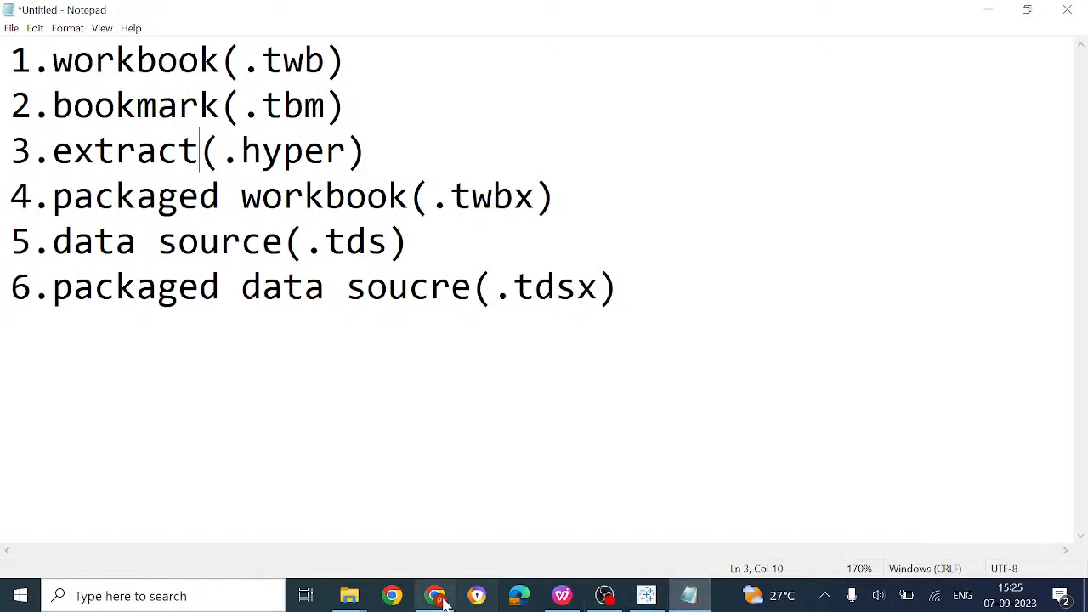
mouse_move(648, 595)
left_click(601, 518)
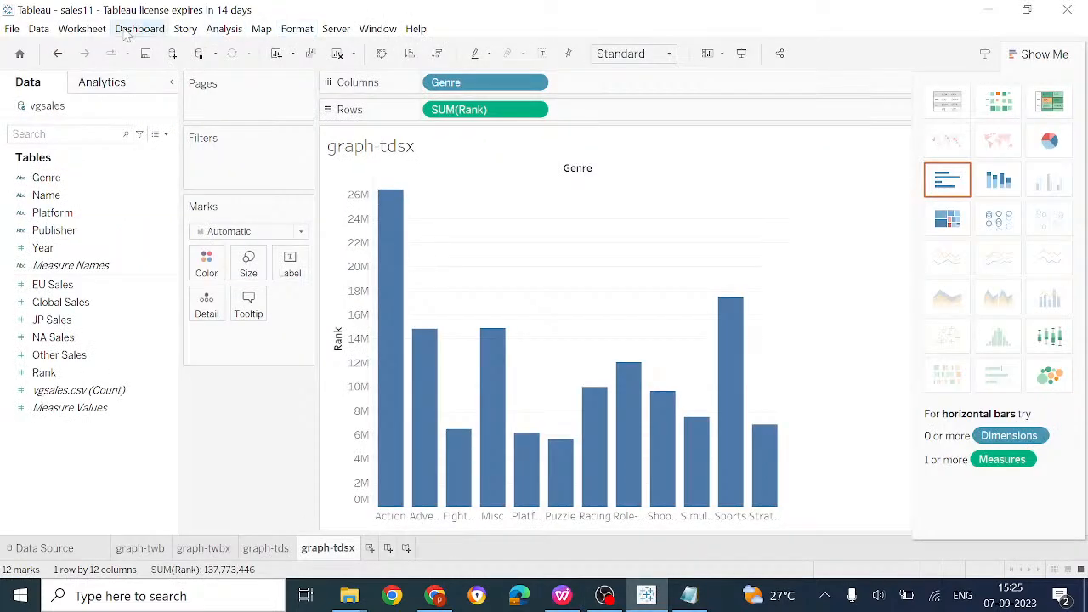
Browse the Worksheet and File menus, then go to the vgsales Data Source page
left_click(88, 32)
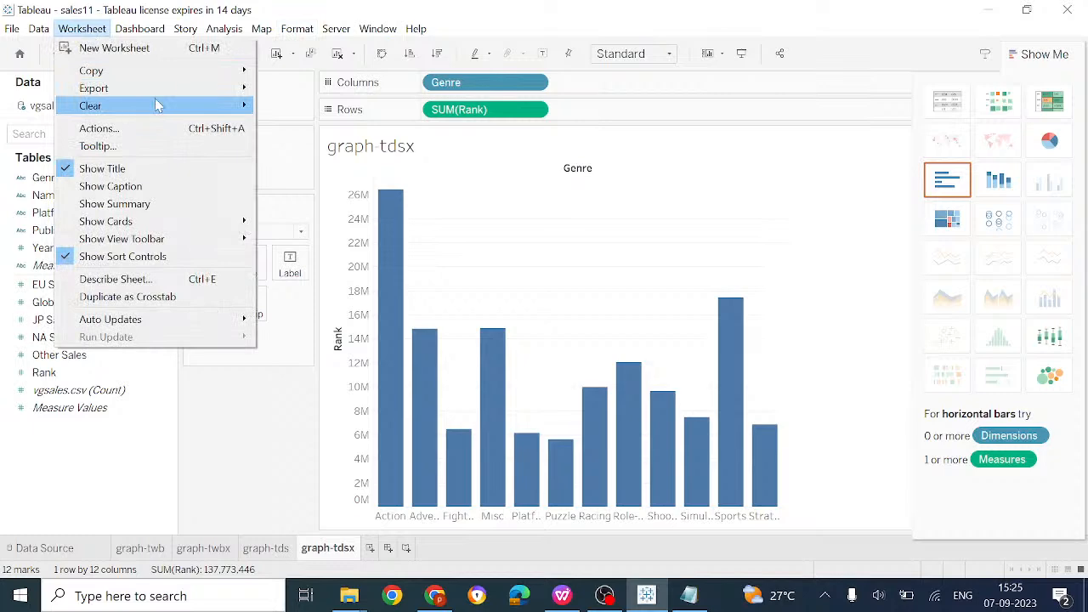
left_click(33, 44)
left_click(6, 28)
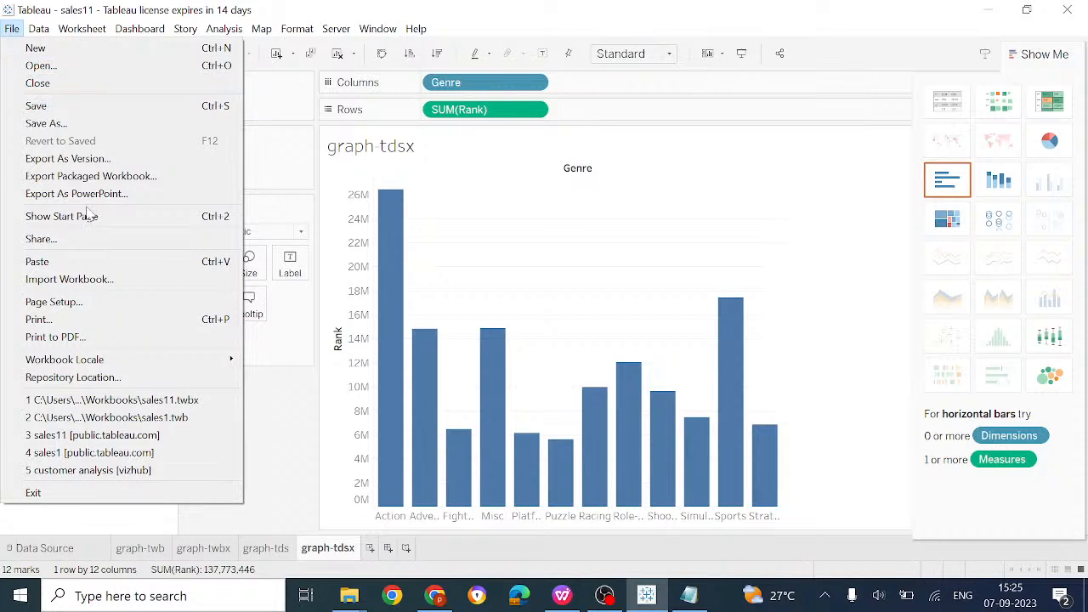
left_click(52, 548)
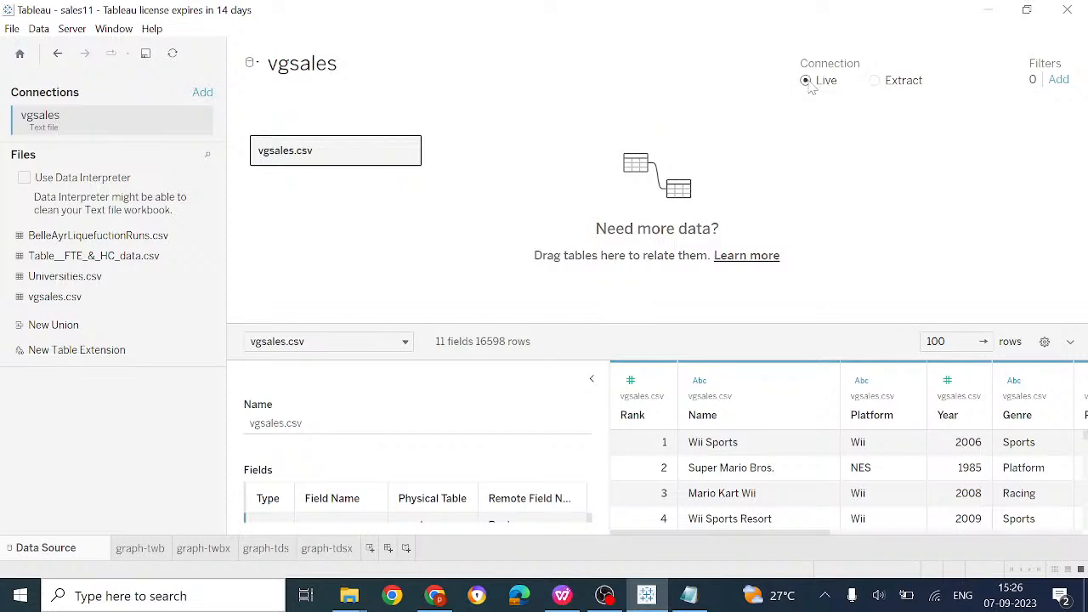
Switch vgsales from Live to an Extract of all data, leaving the extract settings unchanged
left_click(885, 84)
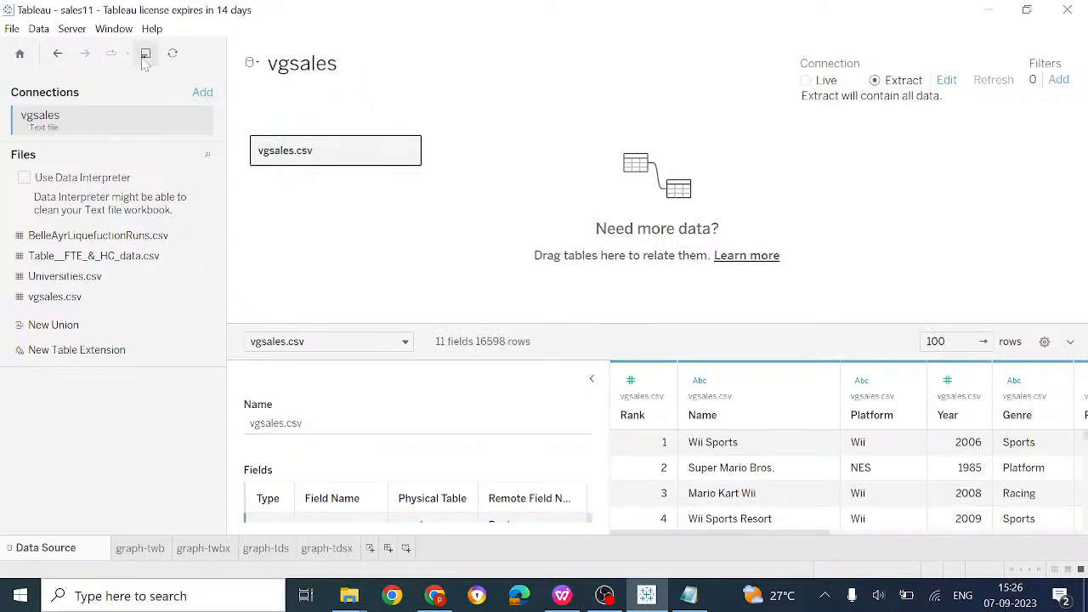
left_click(144, 56)
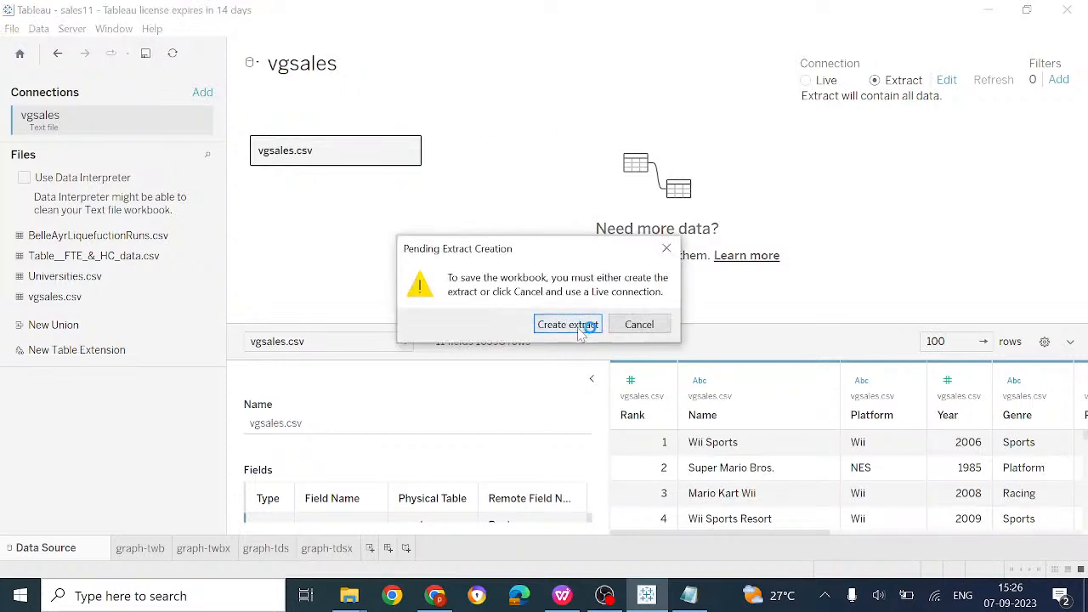
left_click(579, 330)
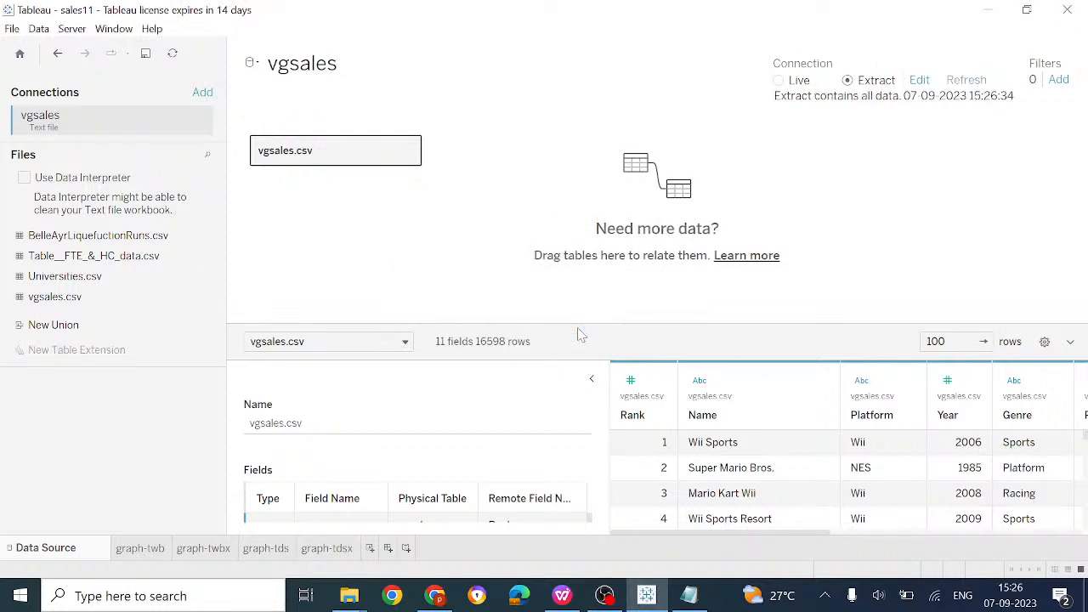
left_click(922, 82)
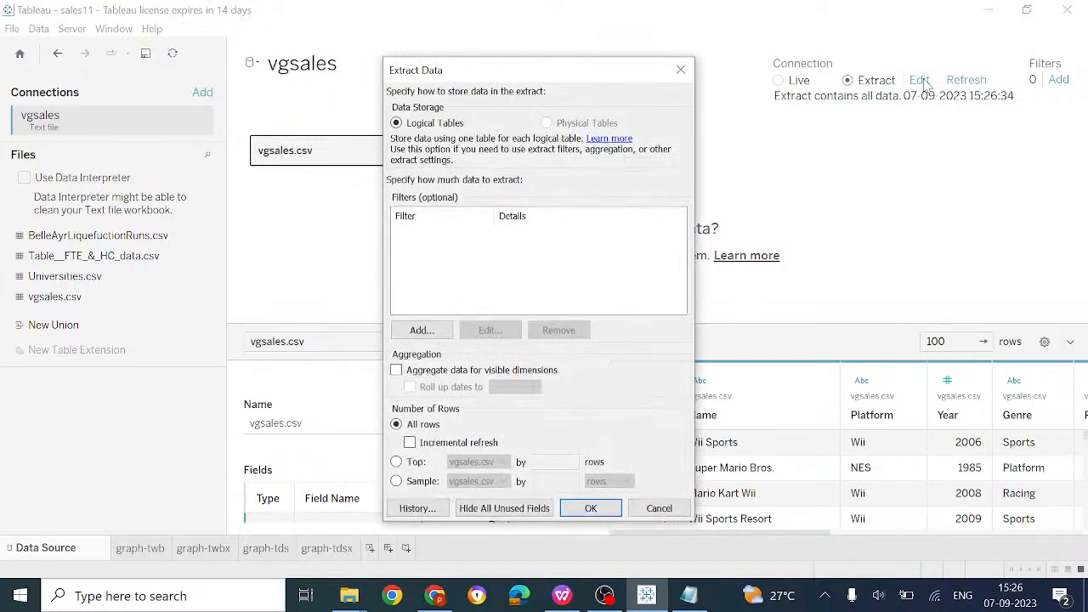
left_click(590, 509)
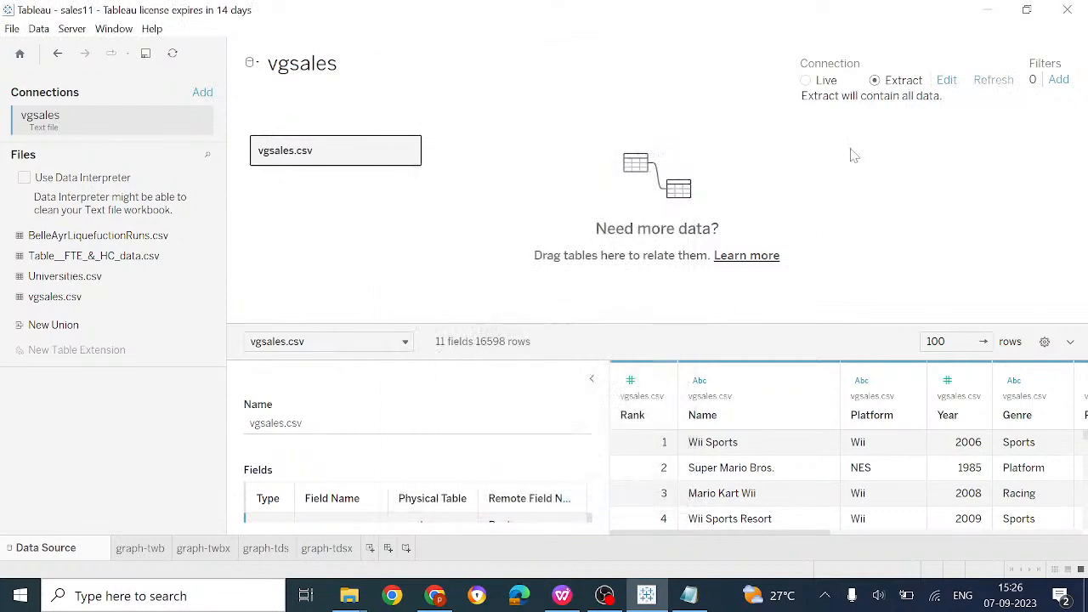
left_click(946, 81)
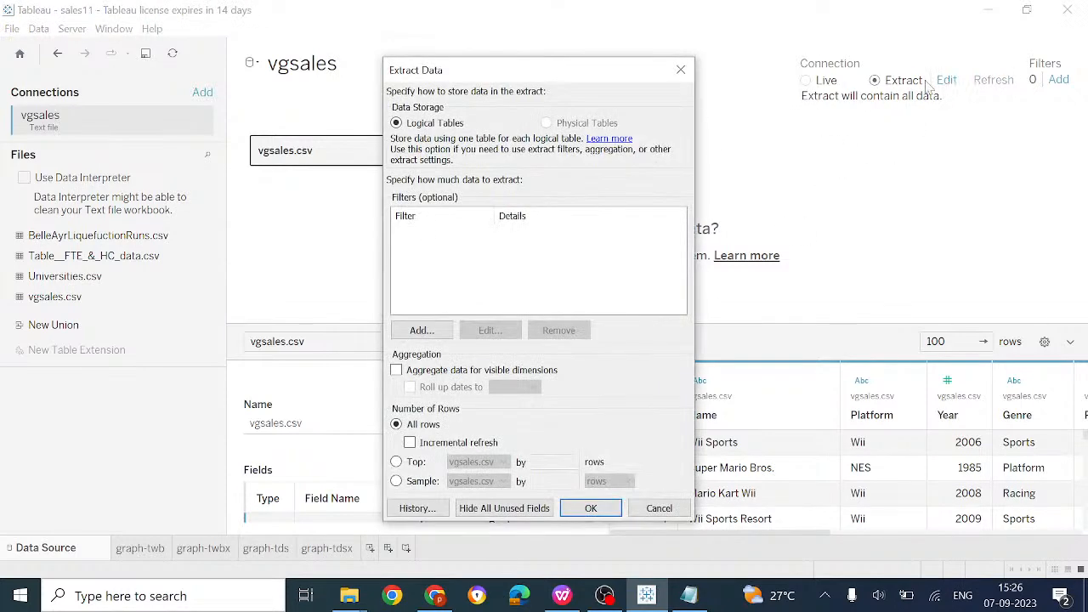
left_click(690, 73)
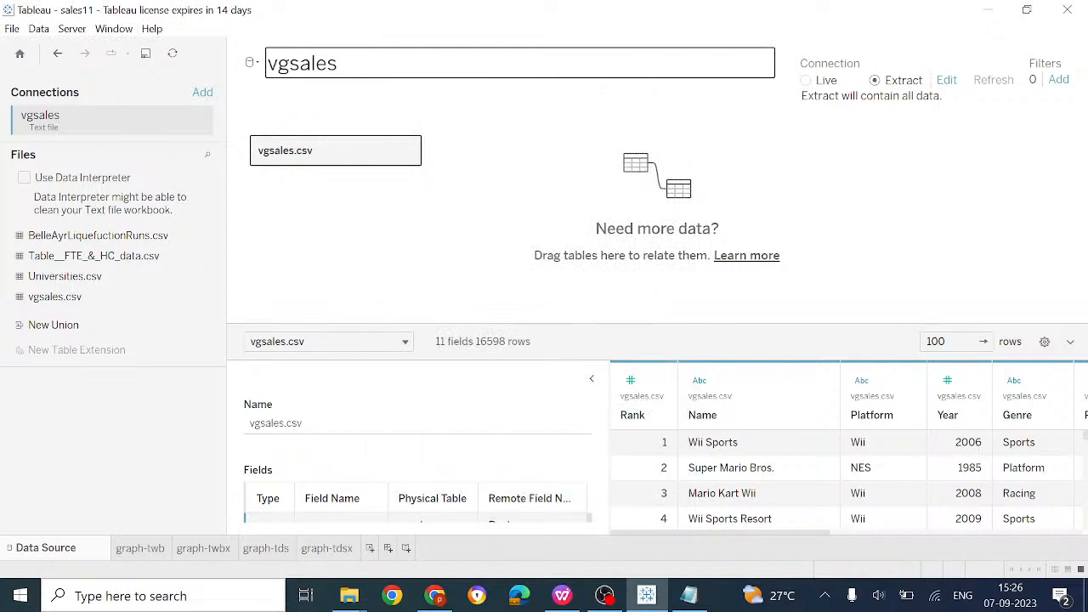
Replay the YouTube Studio stream preview, glance at Notepad and the course outline, then return to Tableau
left_click(434, 595)
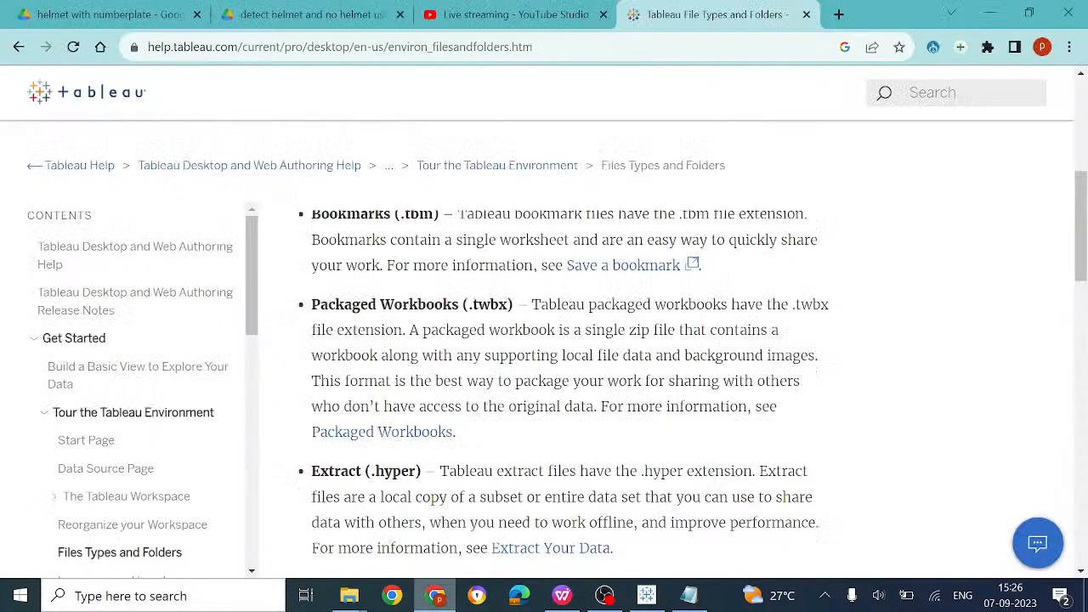
left_click(577, 8)
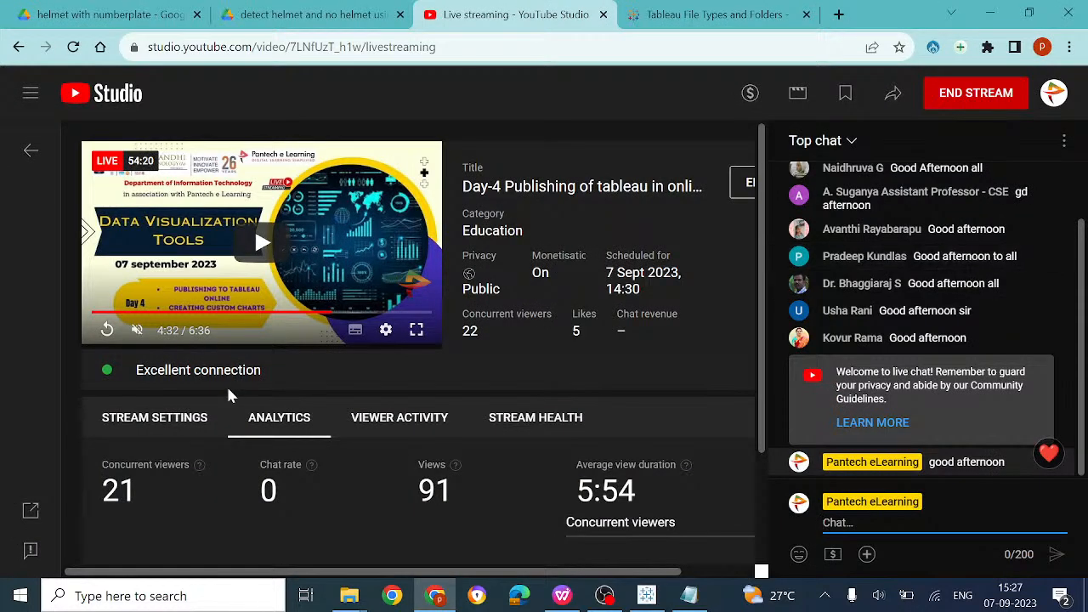
left_click(108, 332)
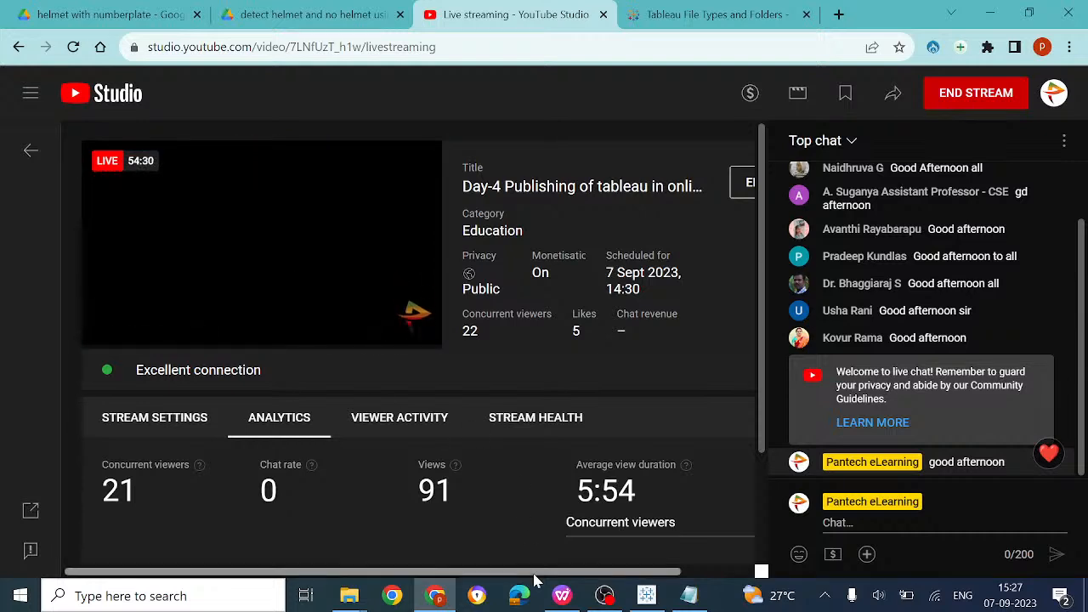
mouse_move(578, 602)
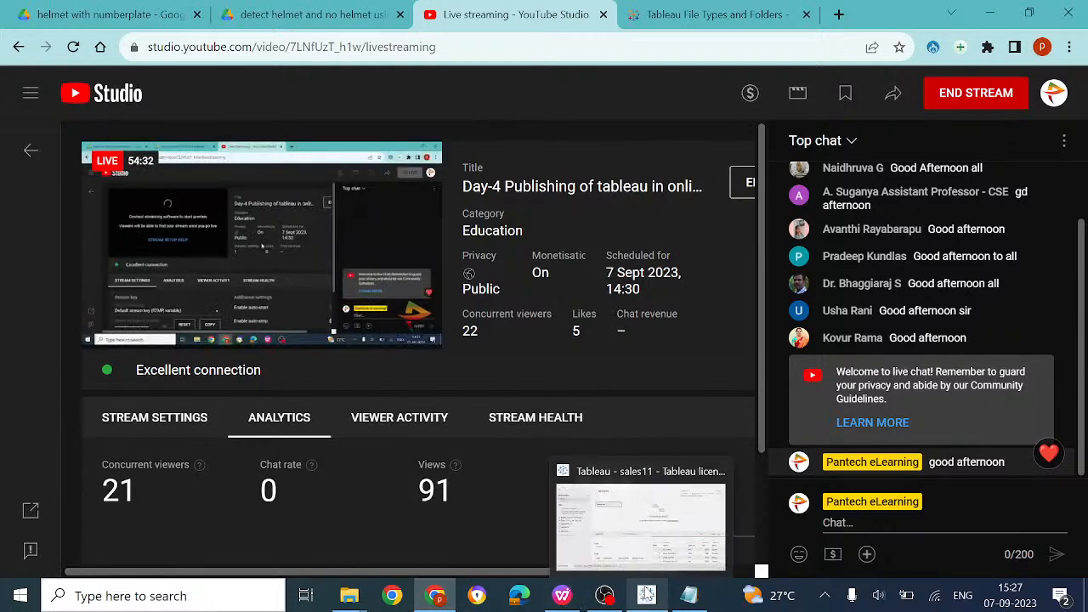
left_click(645, 595)
left_click(690, 594)
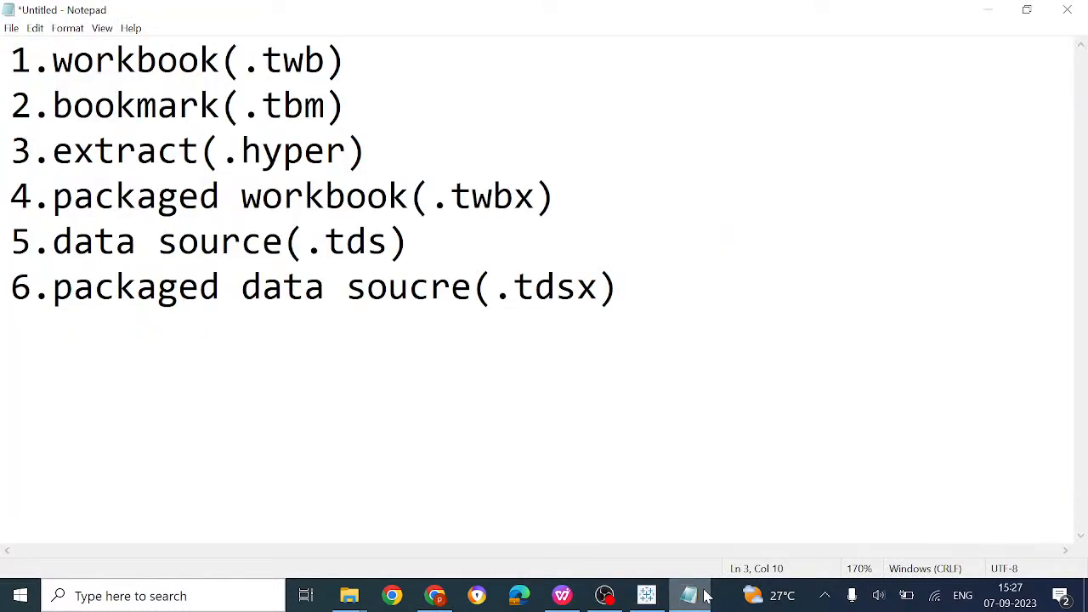
left_click(572, 599)
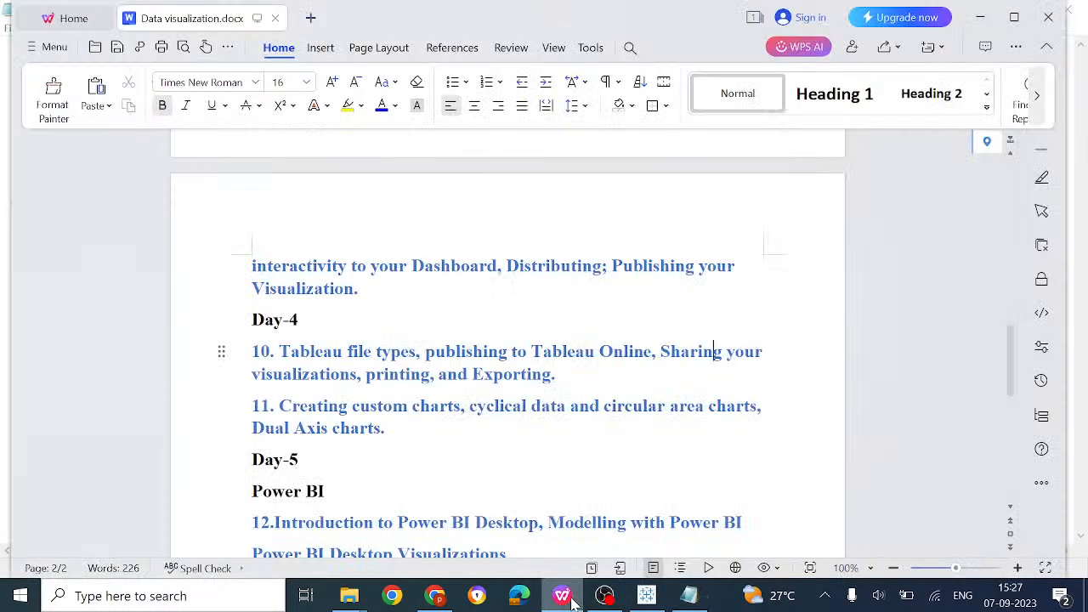
left_click(645, 594)
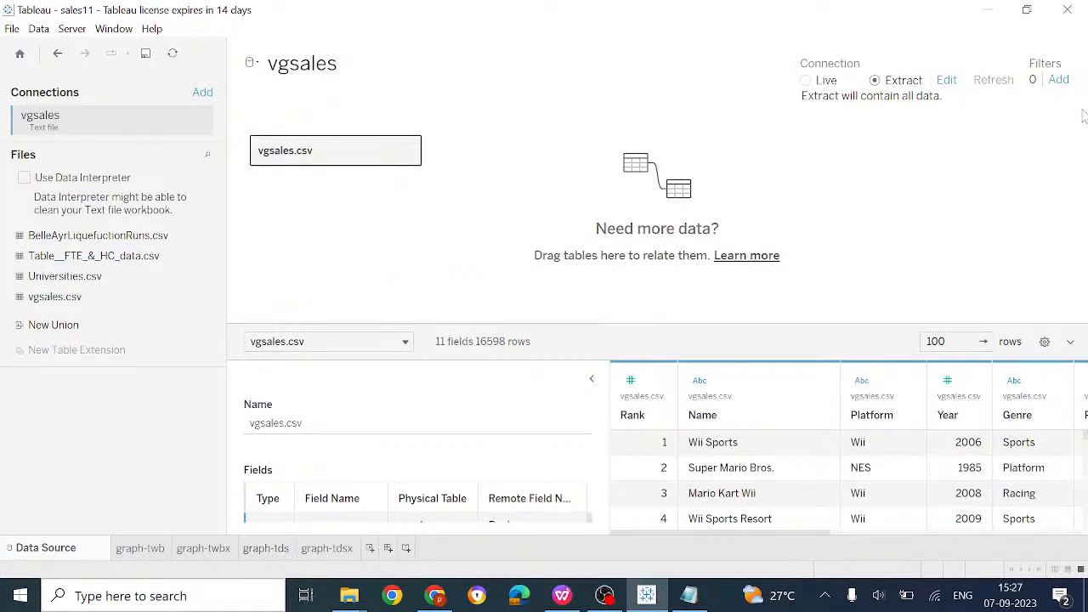
Save the workbook, creating the vgsales extract, then return to the graph-tdsx sheet
key("ctrl+s")
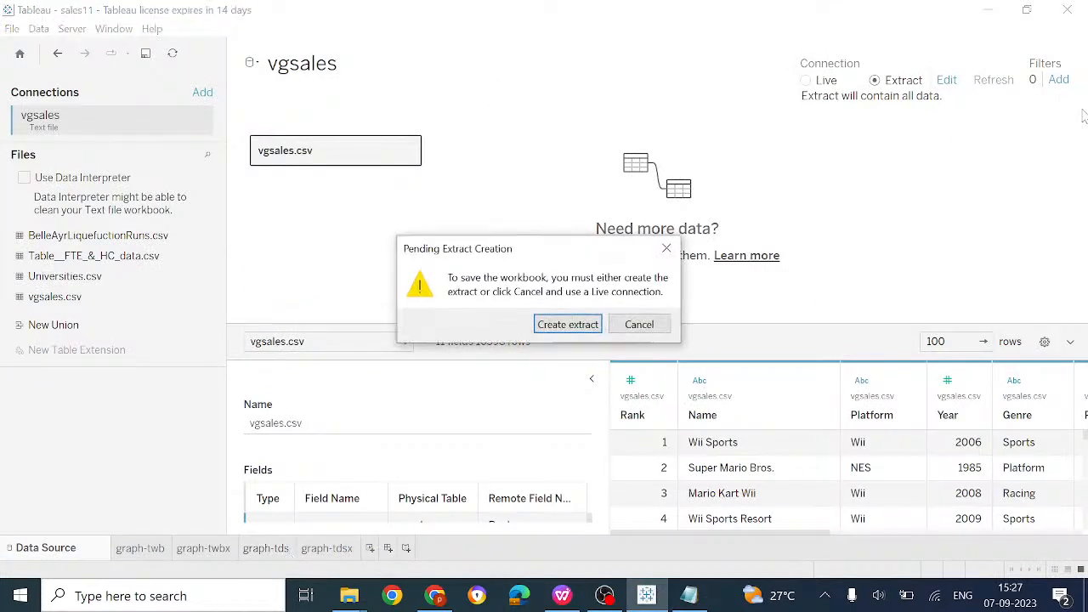
left_click(584, 326)
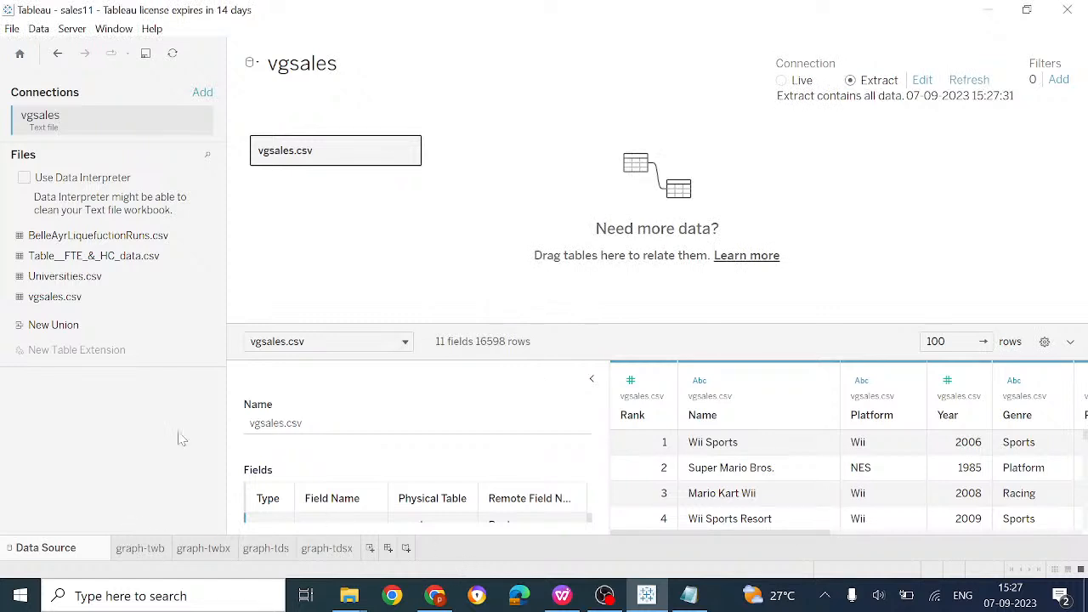
left_click(409, 154)
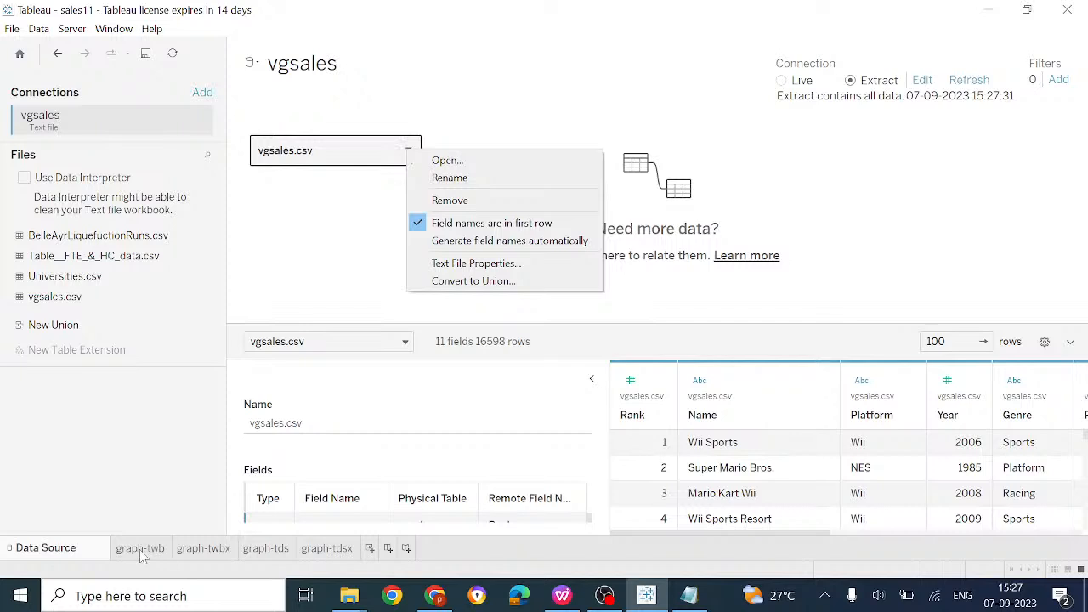
left_click(315, 550)
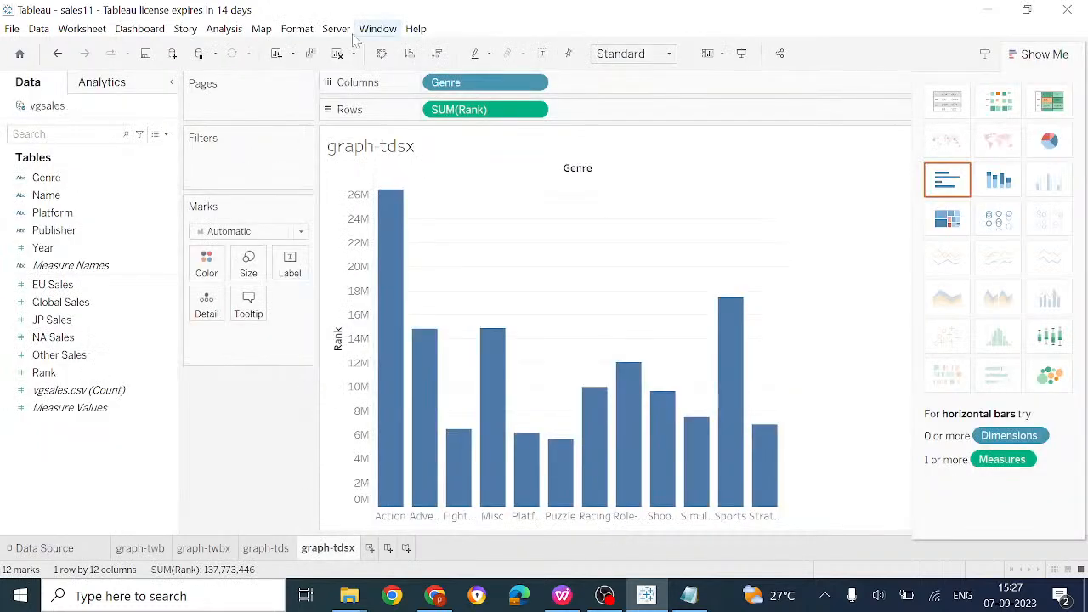
Browse the Format and File menus and choose Import Workbook
left_click(297, 34)
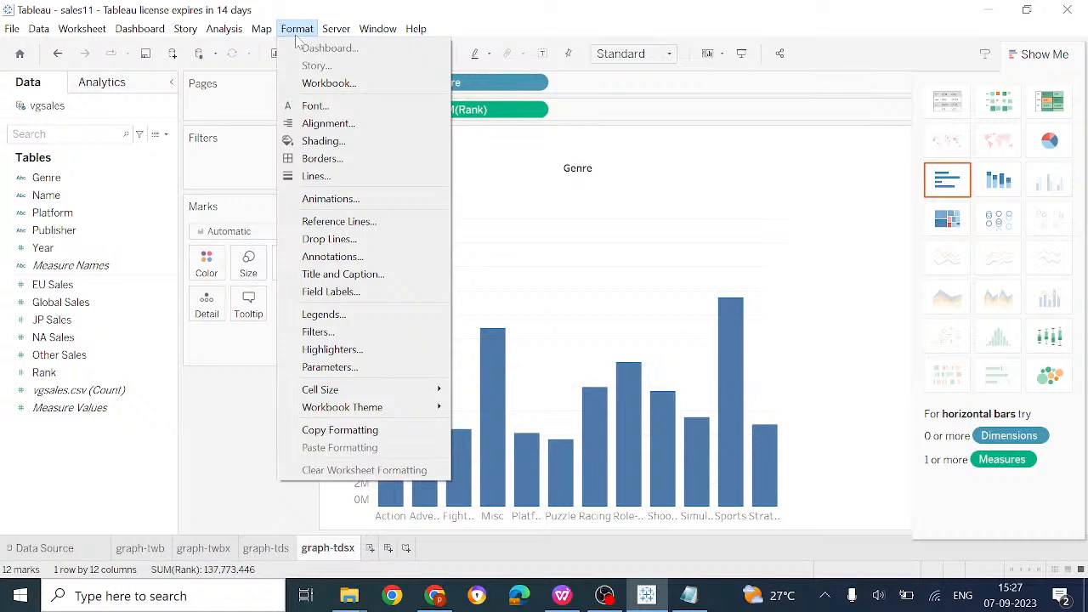
mouse_move(360, 389)
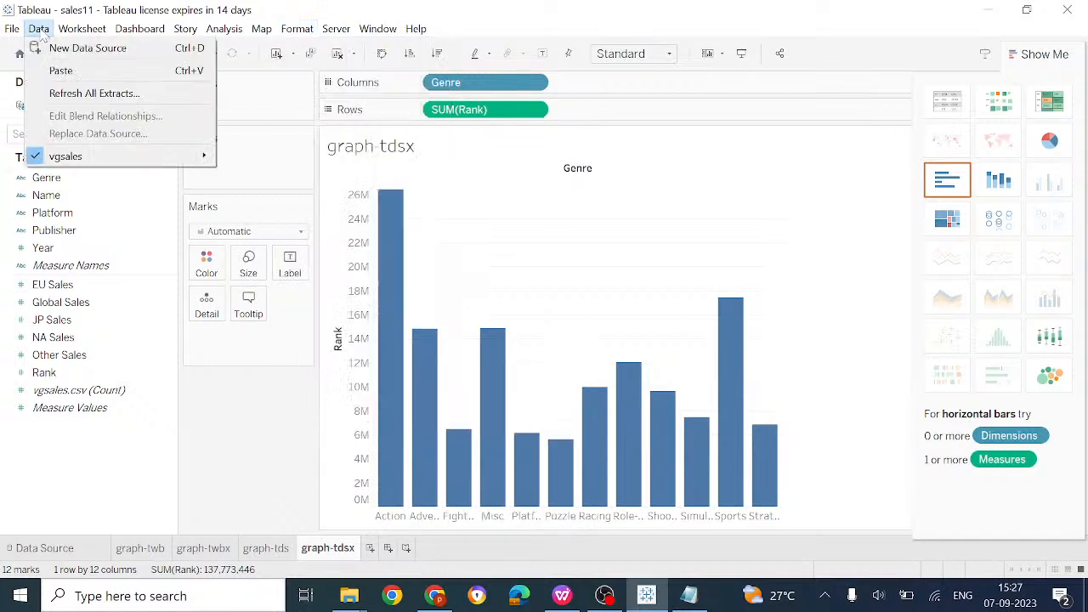
left_click(12, 29)
left_click(12, 29)
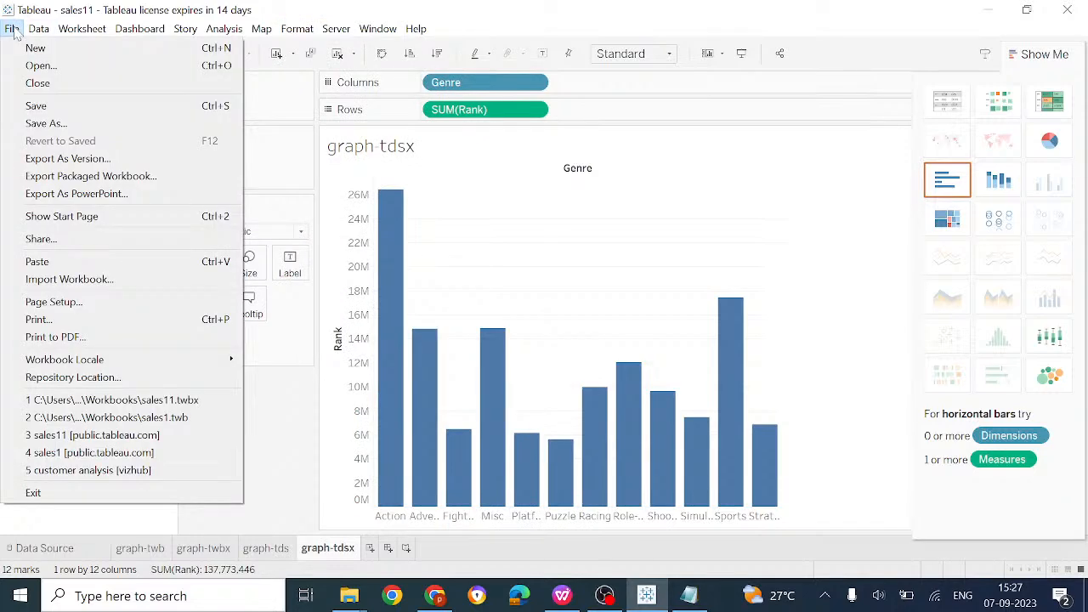
left_click(120, 286)
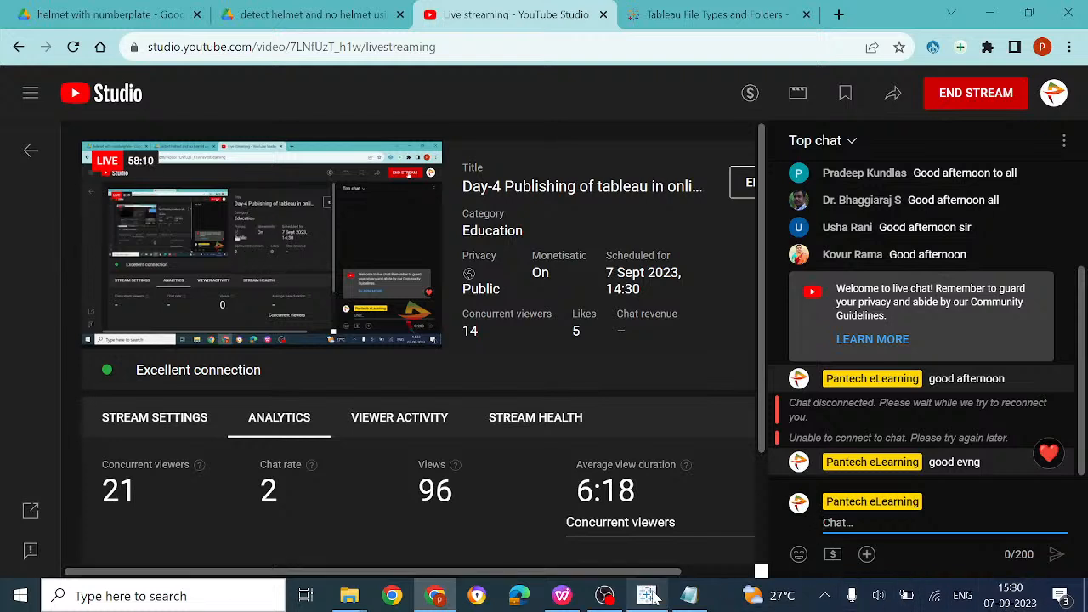
Leave the YouTube Studio dashboard and head back to the Tableau window
mouse_move(651, 596)
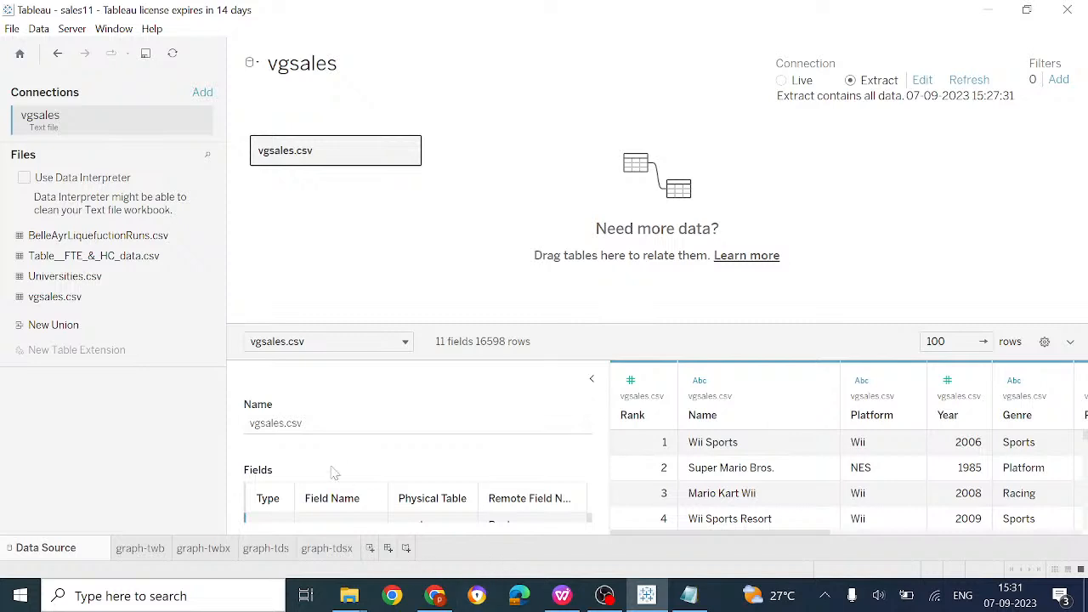
Switch to the graph-tdsx SUM(Rank) by Genre chart and bring up the Dashboard menu
left_click(317, 553)
left_click(296, 29)
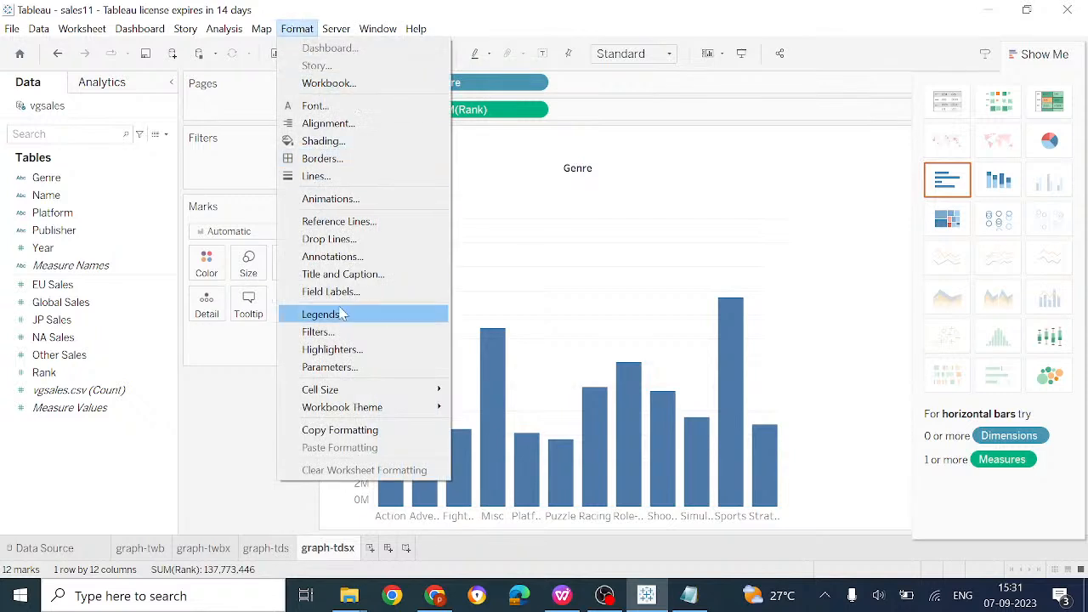
left_click(240, 404)
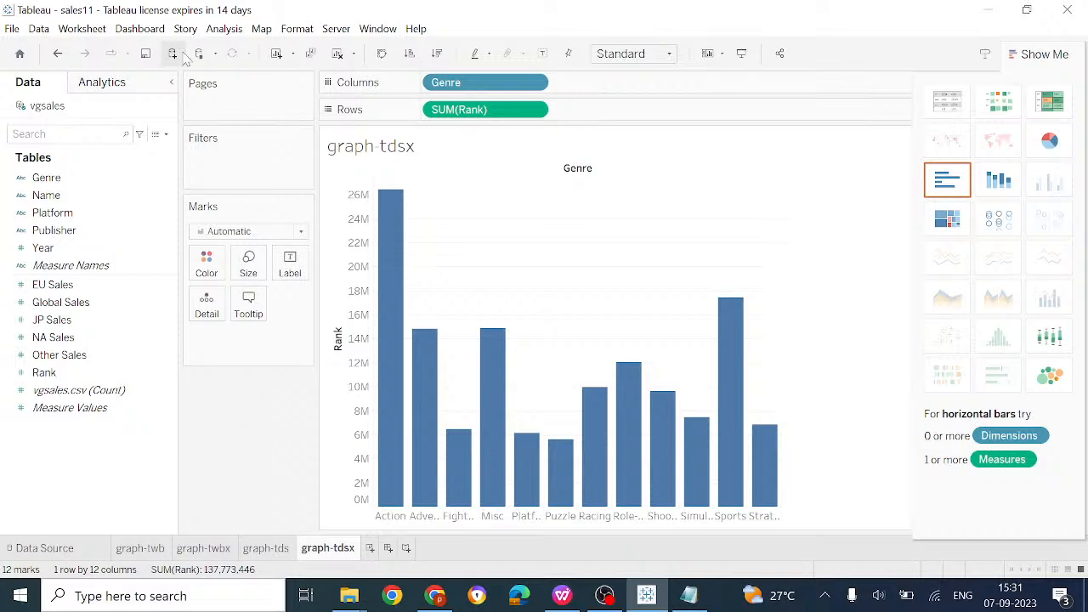
left_click(123, 32)
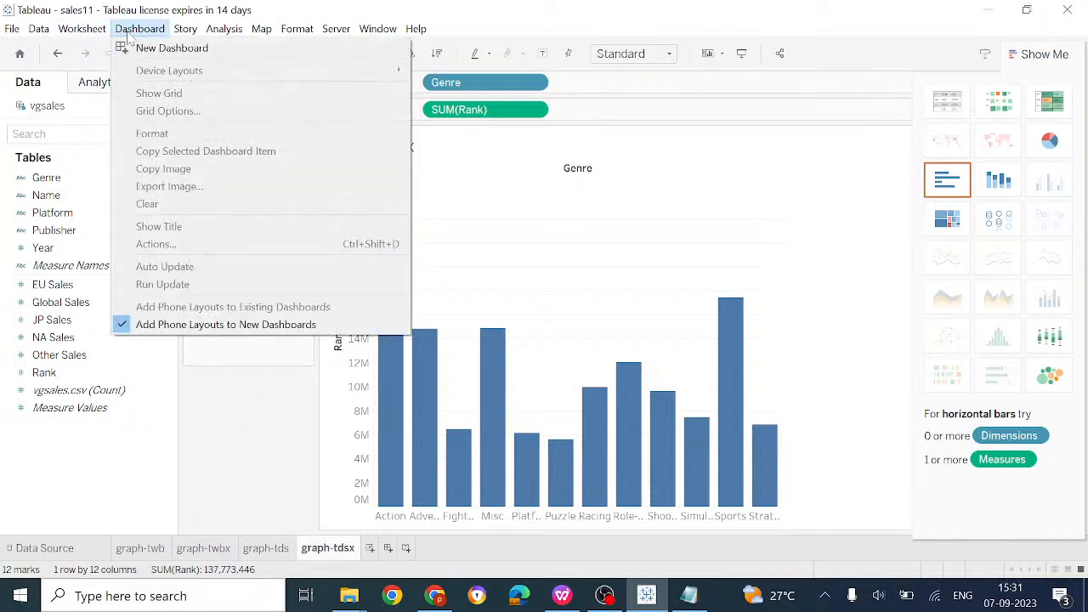
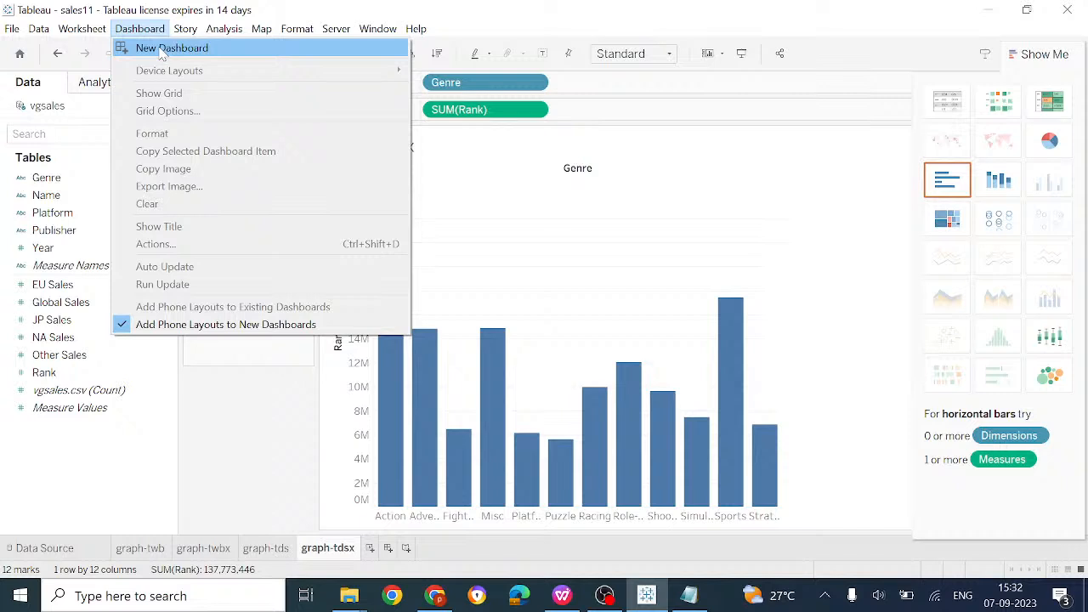
Create a new blank workbook, dismiss the activation prompt, then close that workbook
left_click(12, 32)
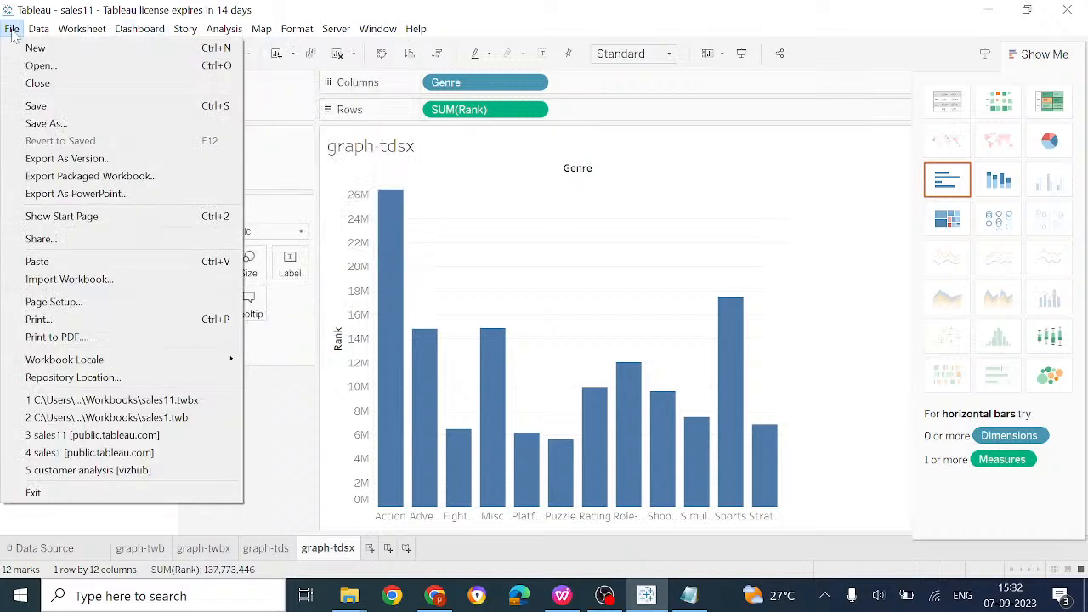
left_click(50, 49)
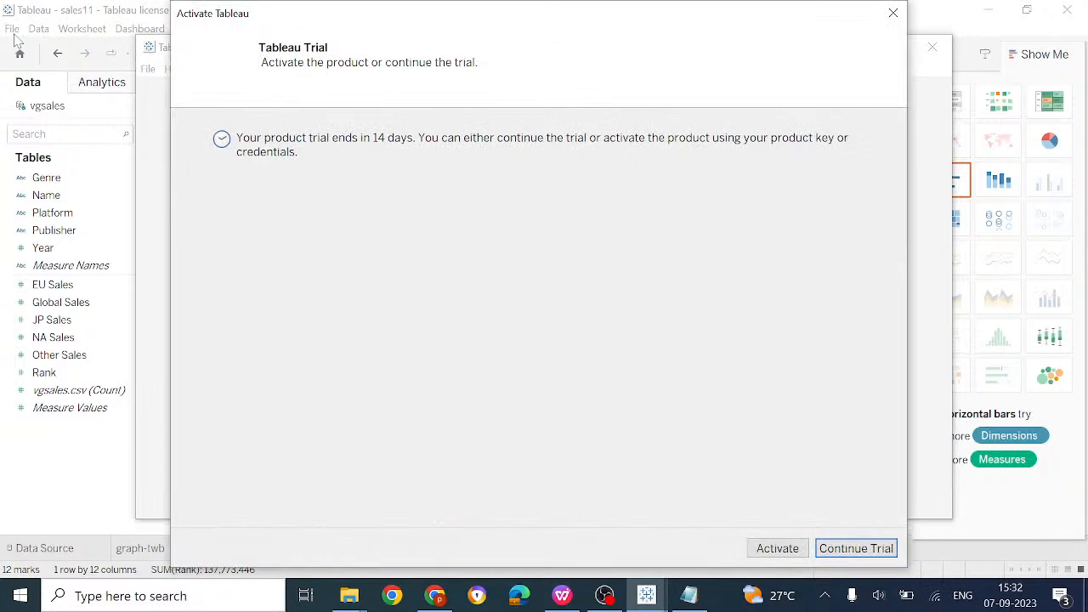
left_click(872, 553)
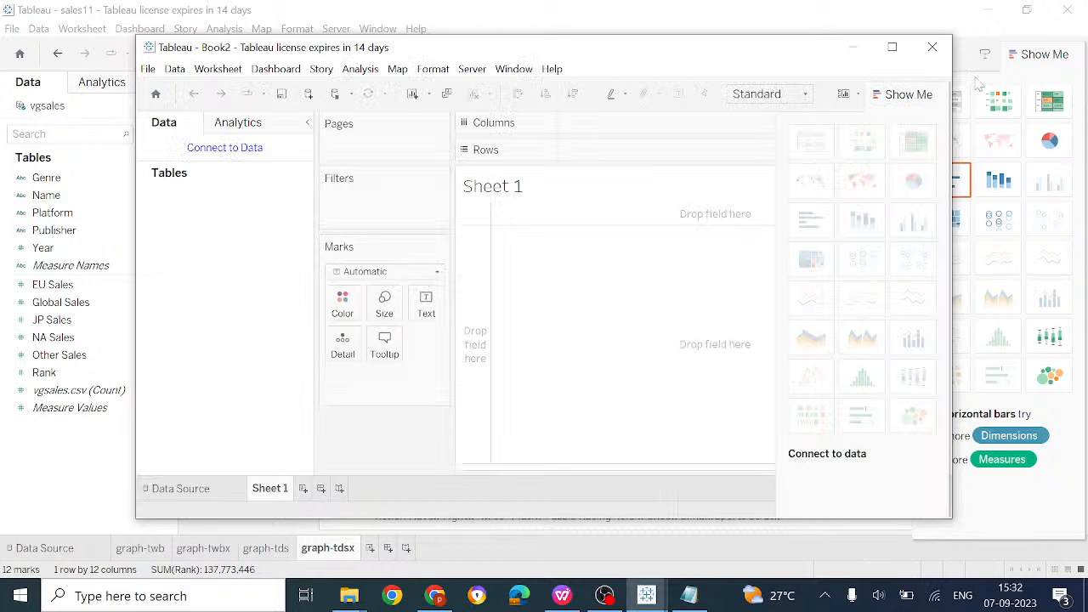
left_click(932, 47)
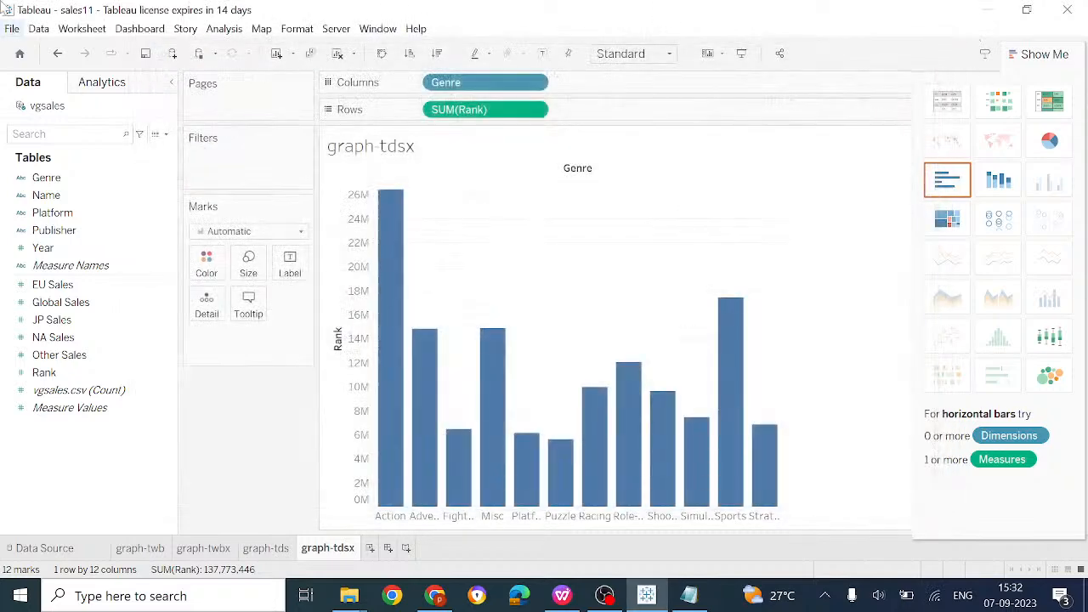
Start opening a workbook from File, then cancel the Open dialog
left_click(10, 28)
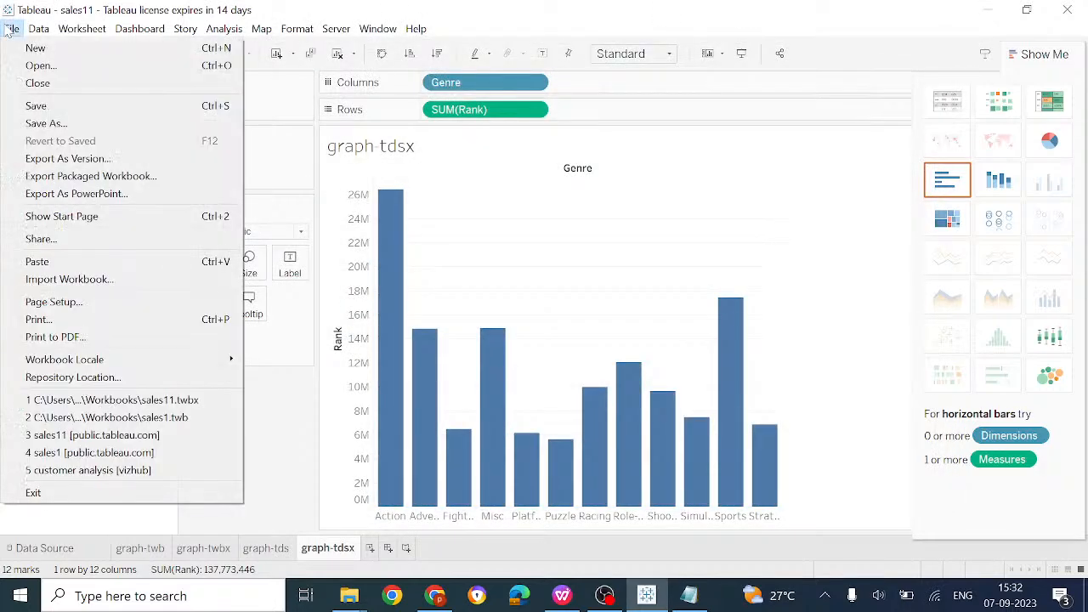
left_click(40, 66)
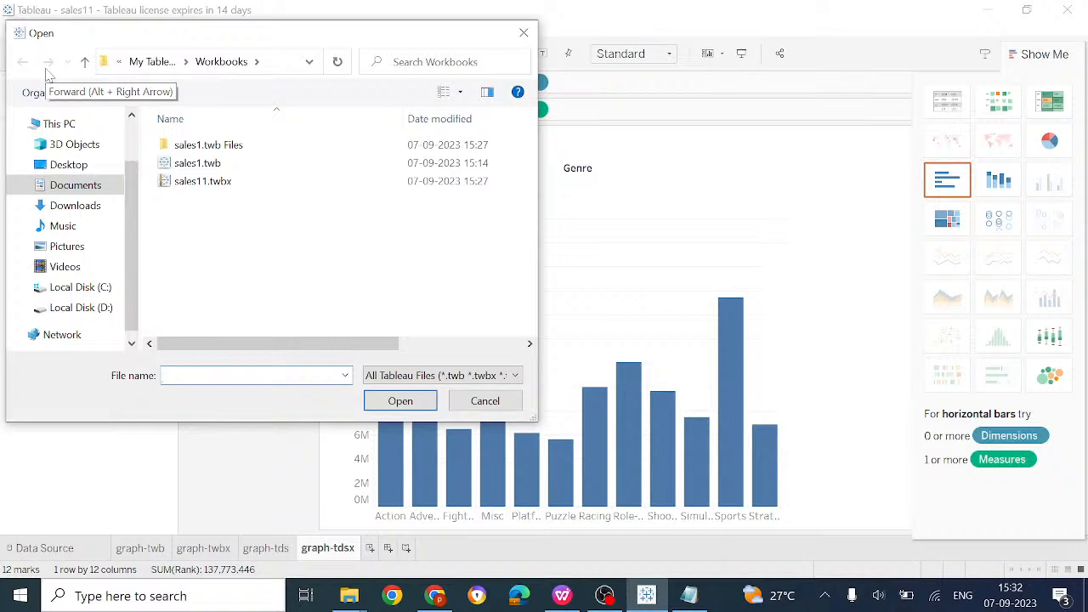
left_click(484, 402)
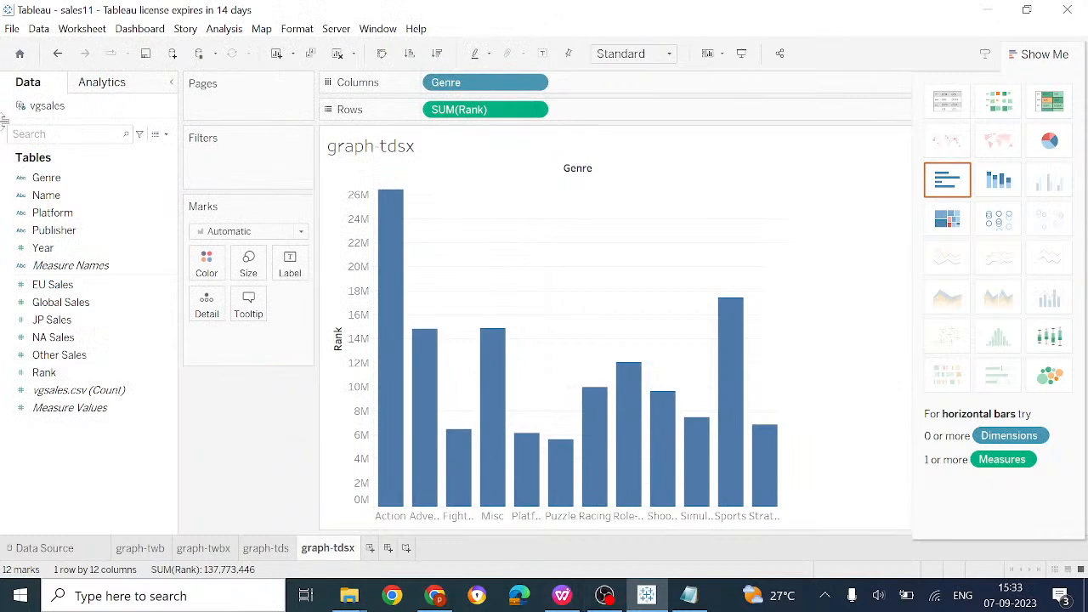
left_click(13, 31)
left_click(37, 32)
Start a new data source, close the Connect pane, and view the vgsales Data Source page
left_click(38, 30)
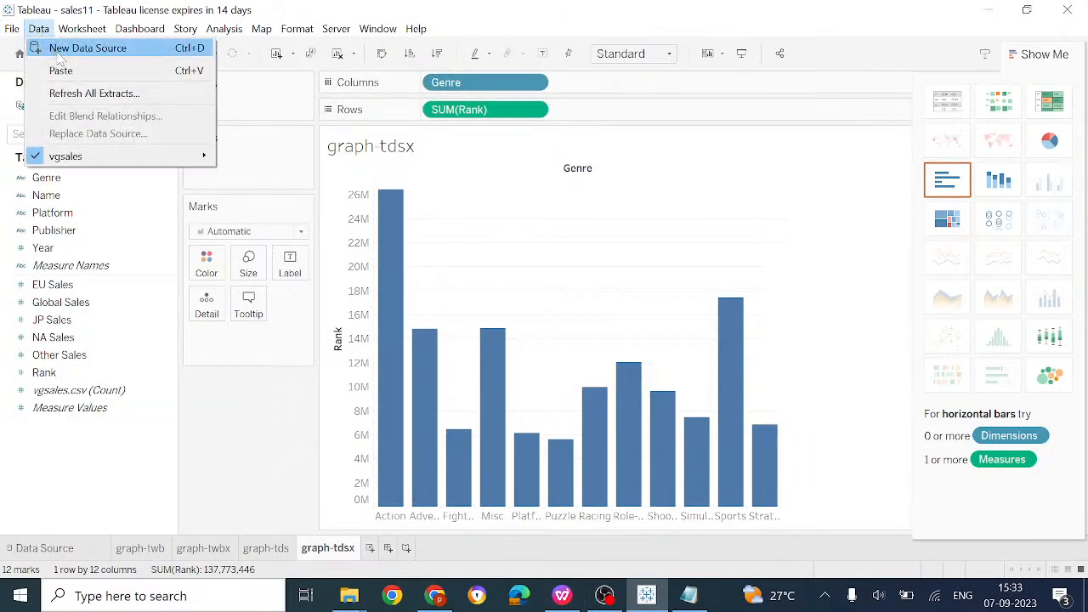
left_click(59, 51)
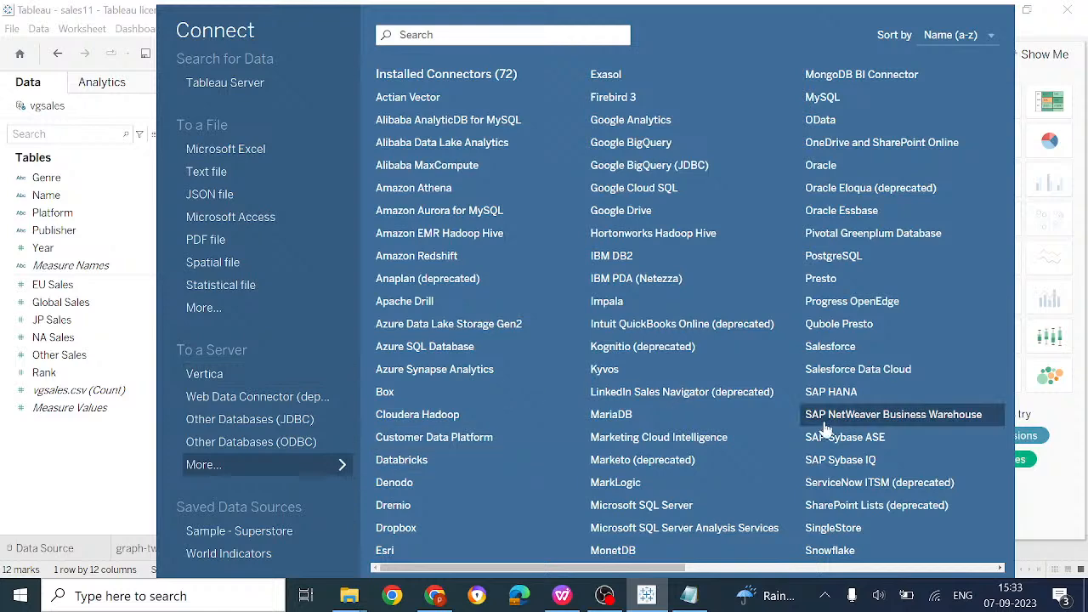
left_click(61, 455)
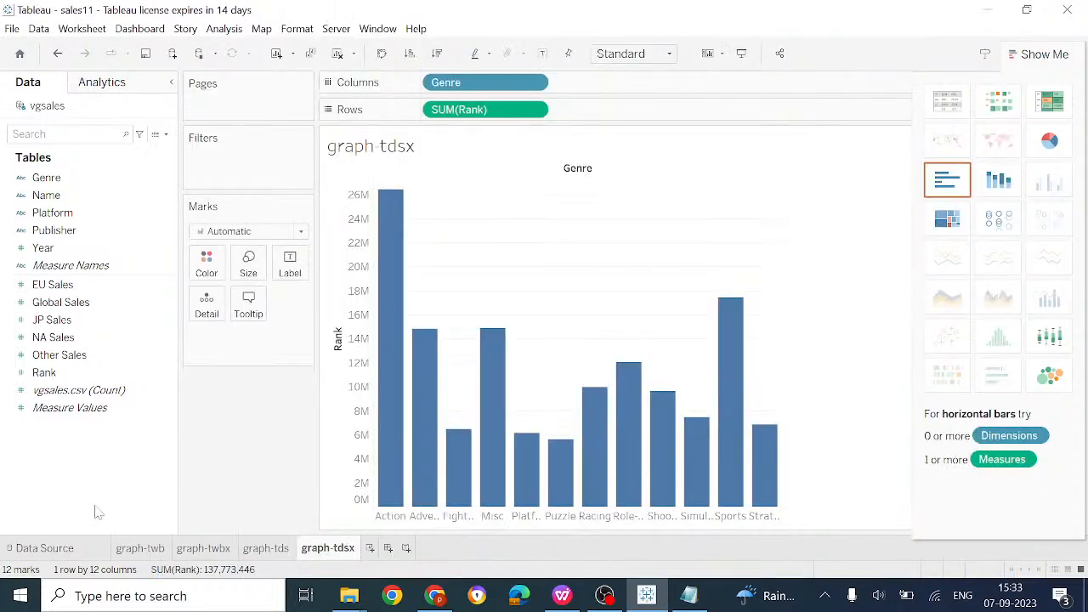
left_click(47, 551)
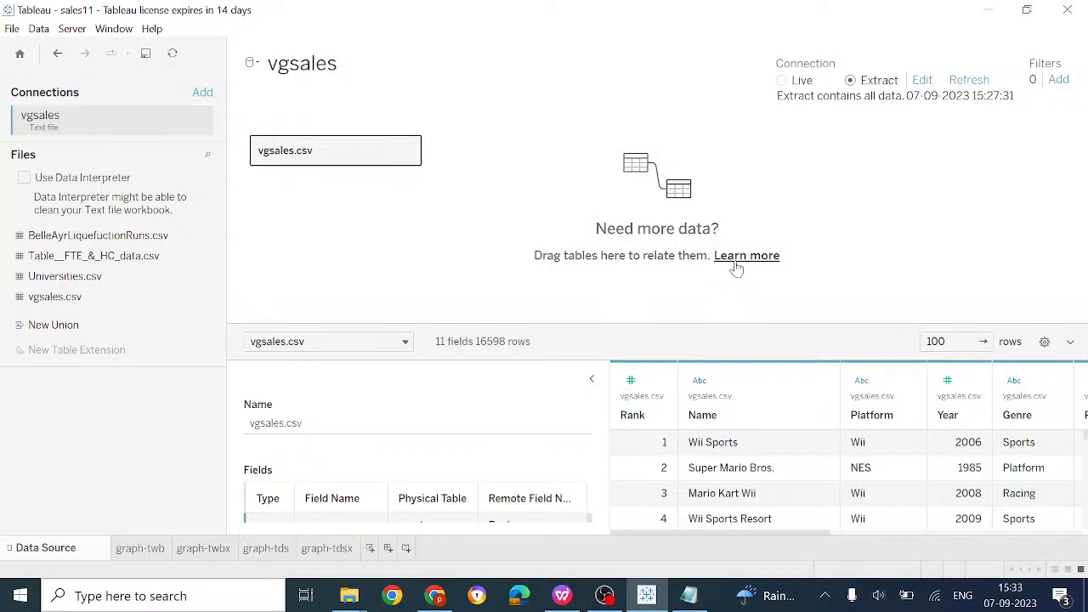
Try saving graph-tdsx's workbook as packaged sales11.twbx, declining to replace it and cancelling
left_click(325, 548)
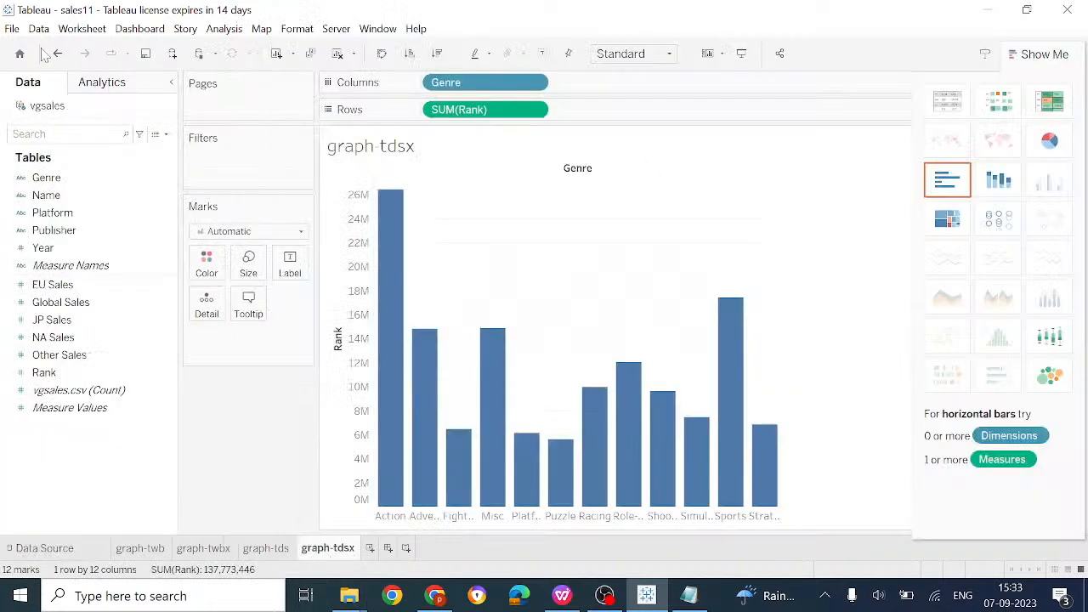
left_click(12, 31)
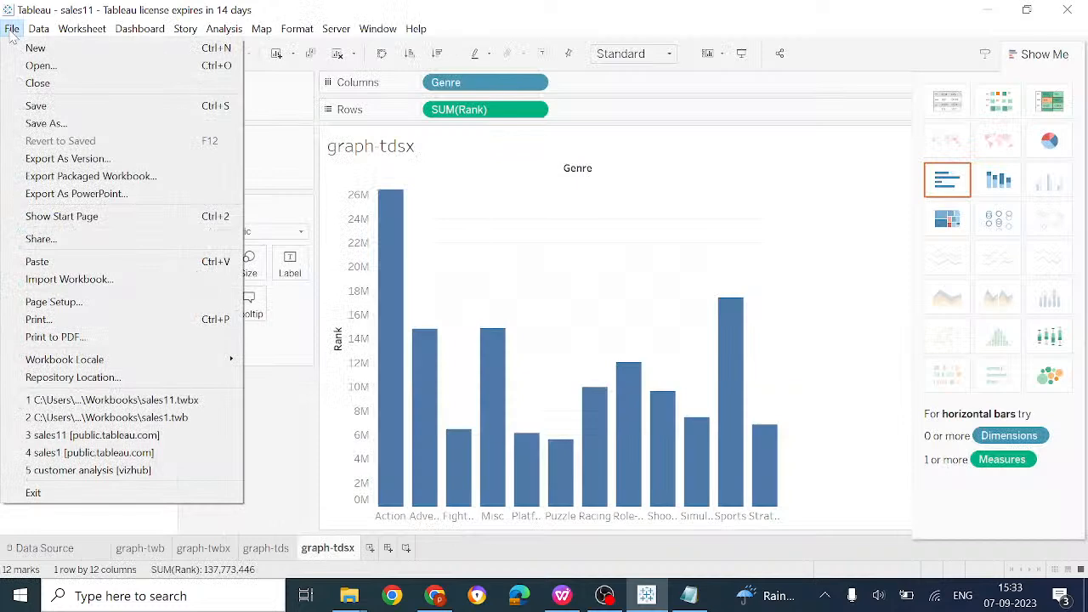
left_click(82, 125)
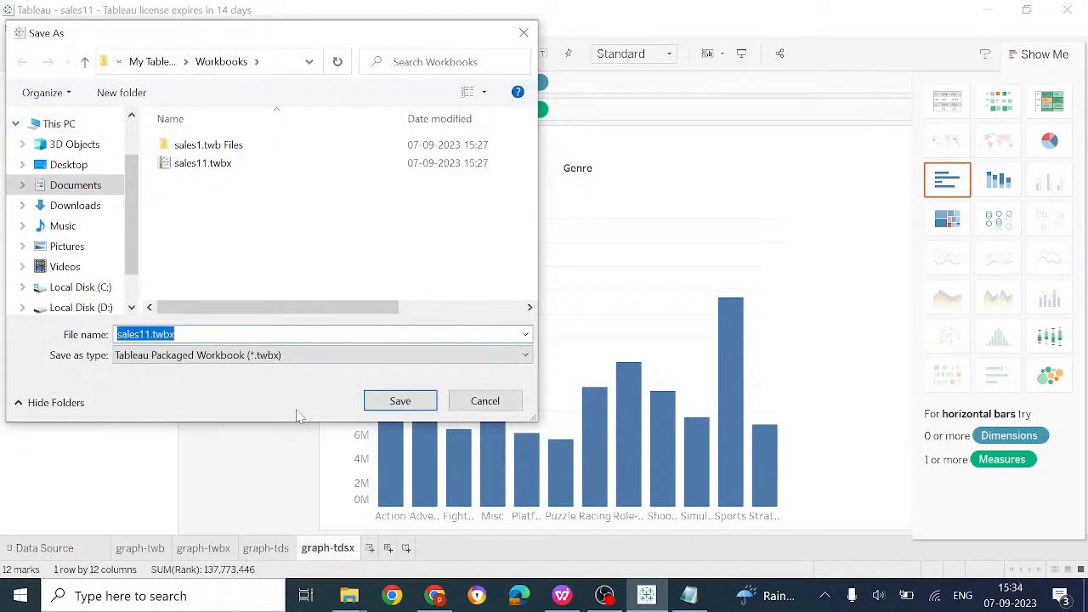
left_click(255, 355)
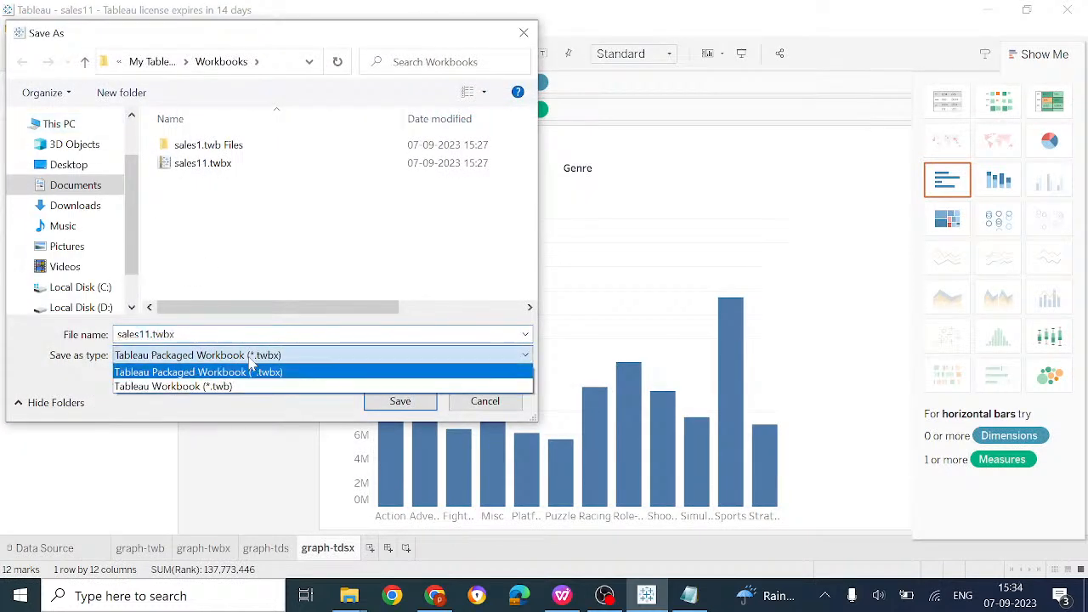
left_click(293, 334)
left_click(405, 403)
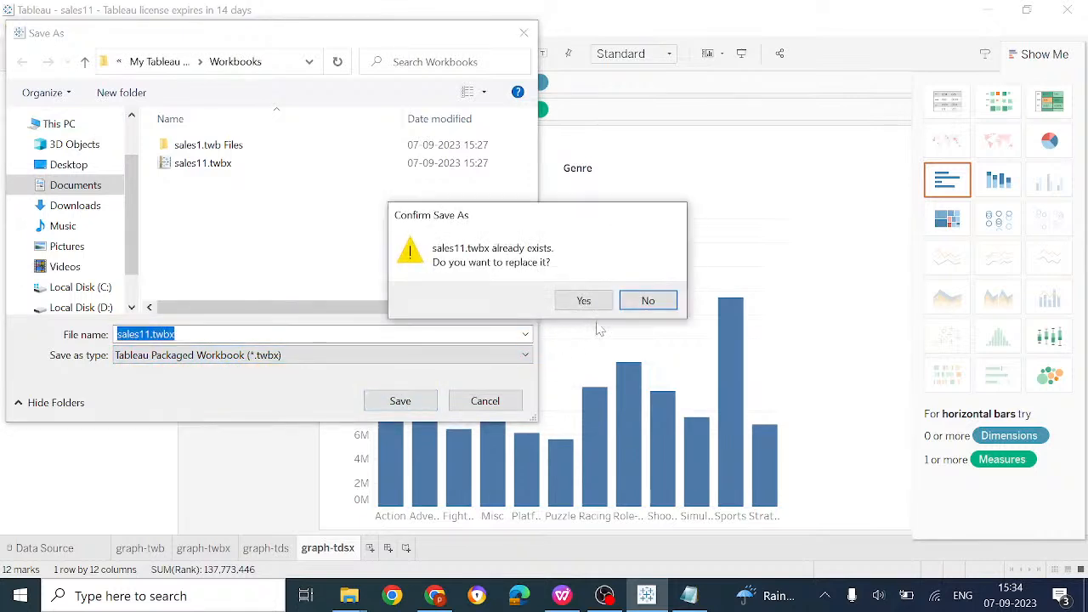
left_click(633, 303)
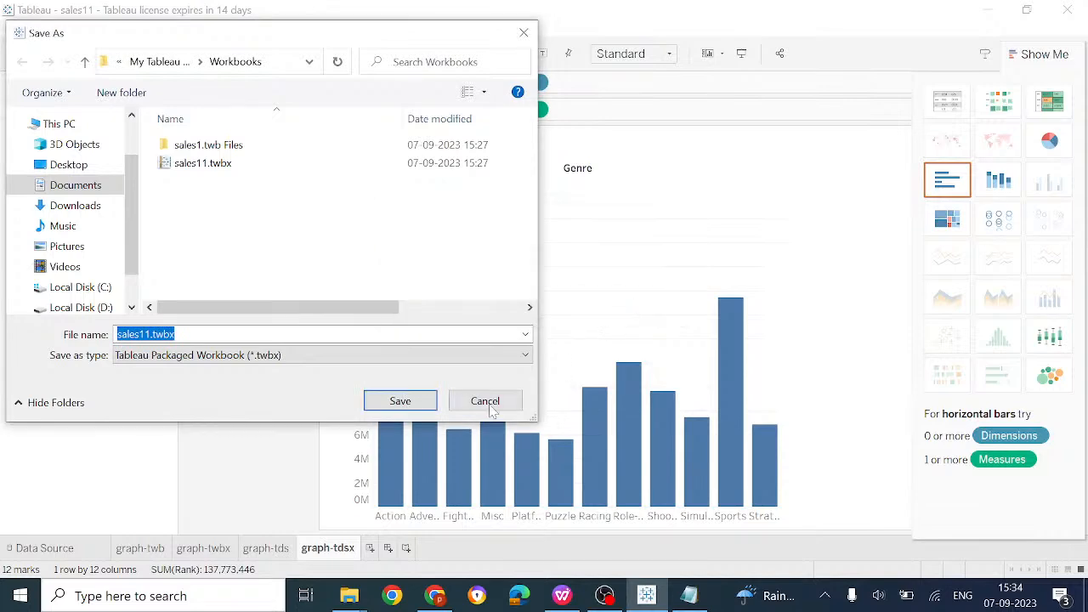
left_click(491, 407)
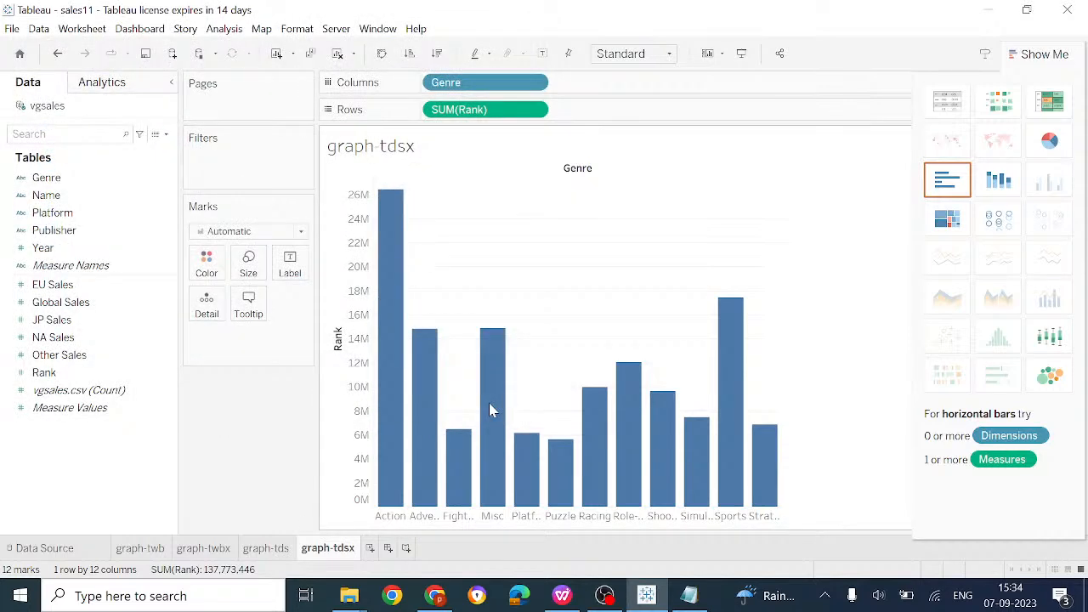
On the Data Source page, edit the vgsales connection to use vgsales.csv
left_click(47, 551)
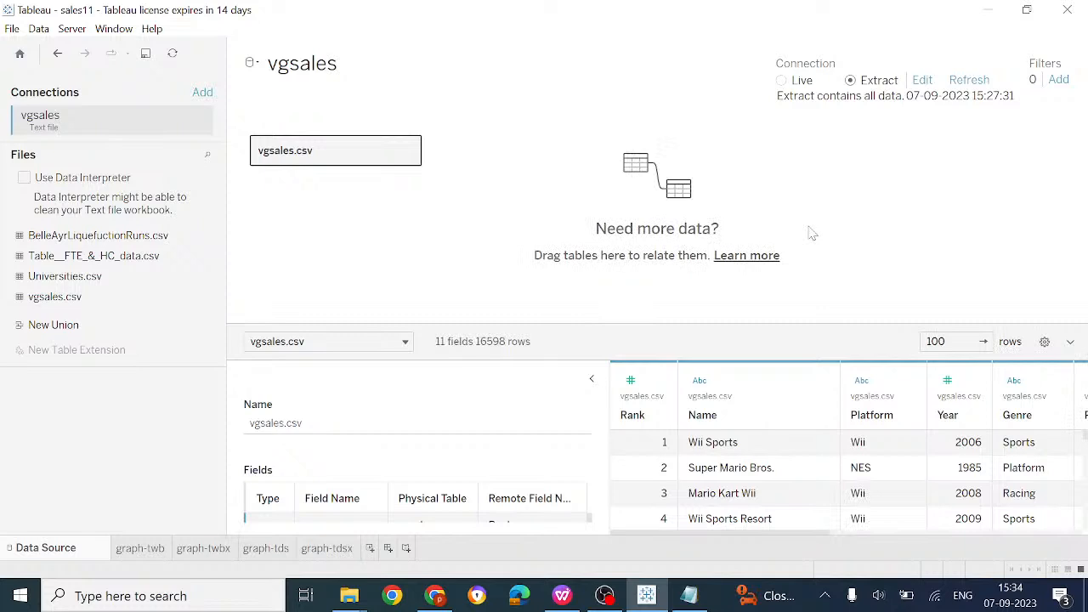
left_click(1068, 343)
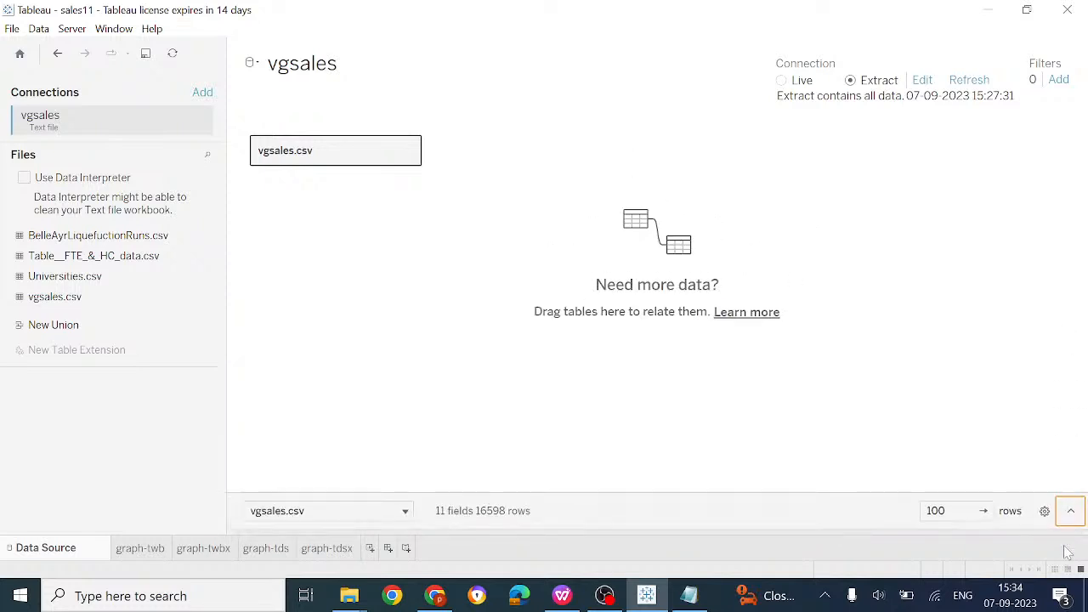
left_click(1079, 521)
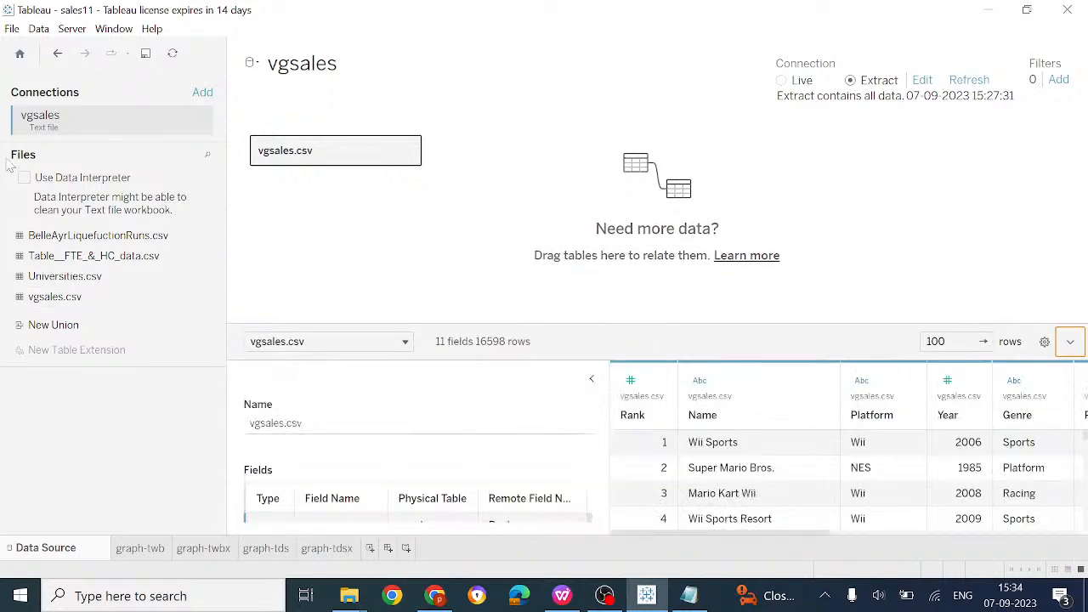
right_click(155, 119)
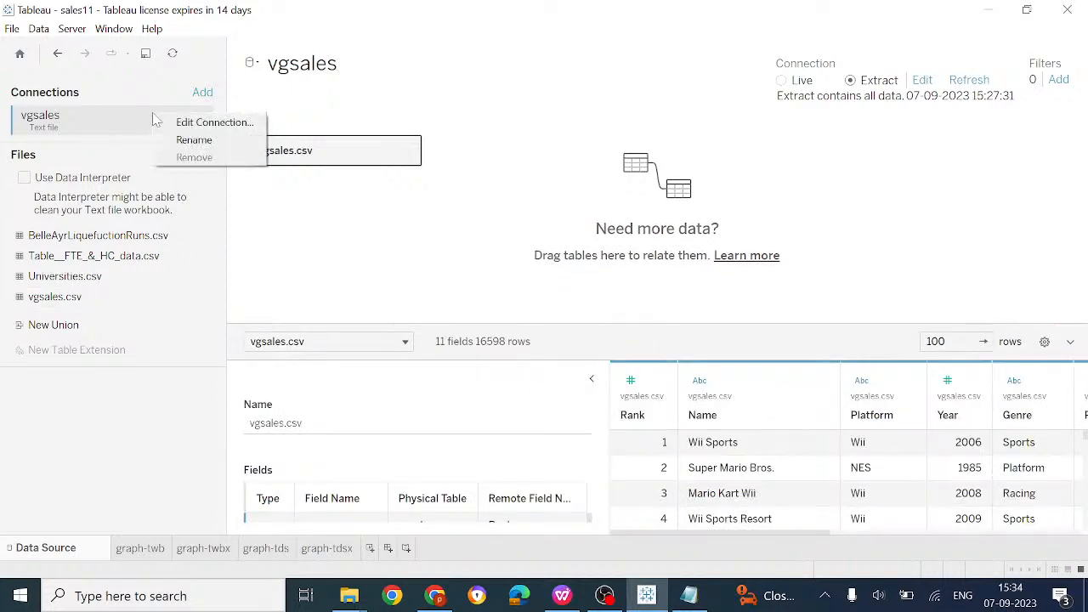
left_click(140, 117)
right_click(203, 123)
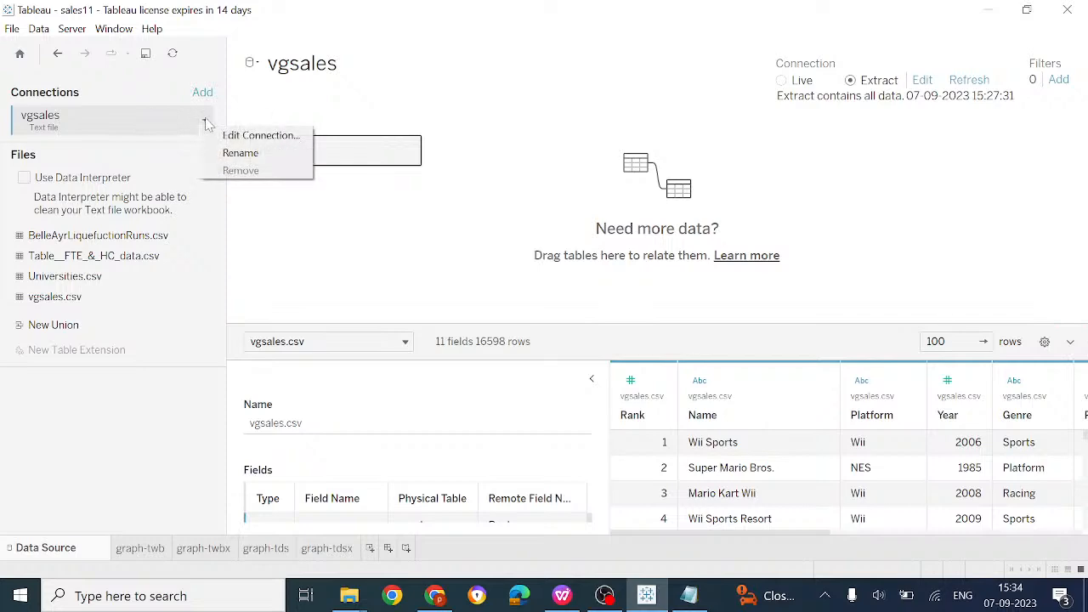
left_click(247, 137)
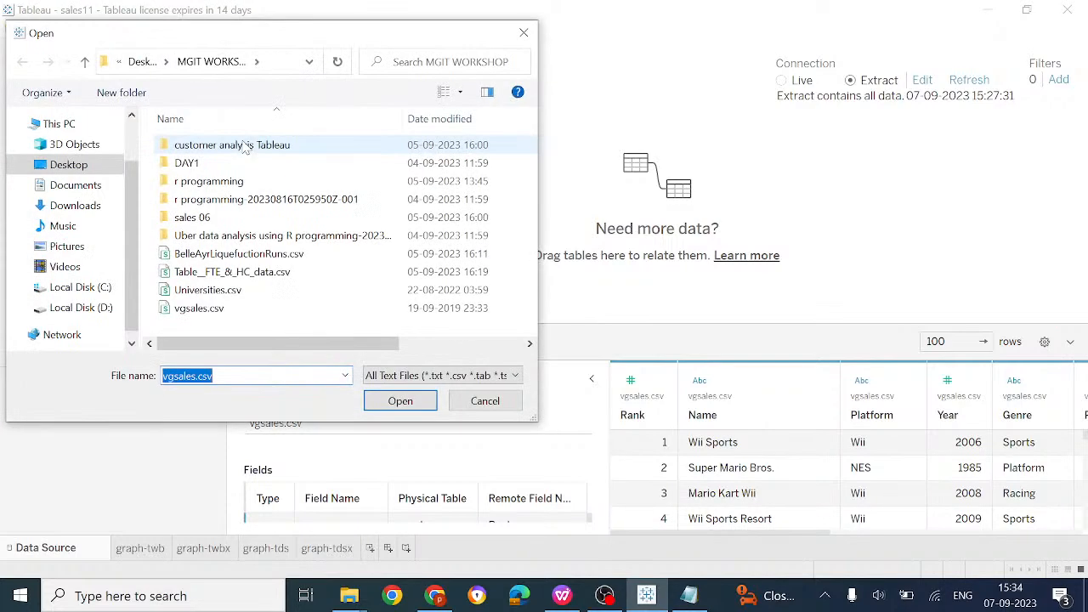
left_click(387, 405)
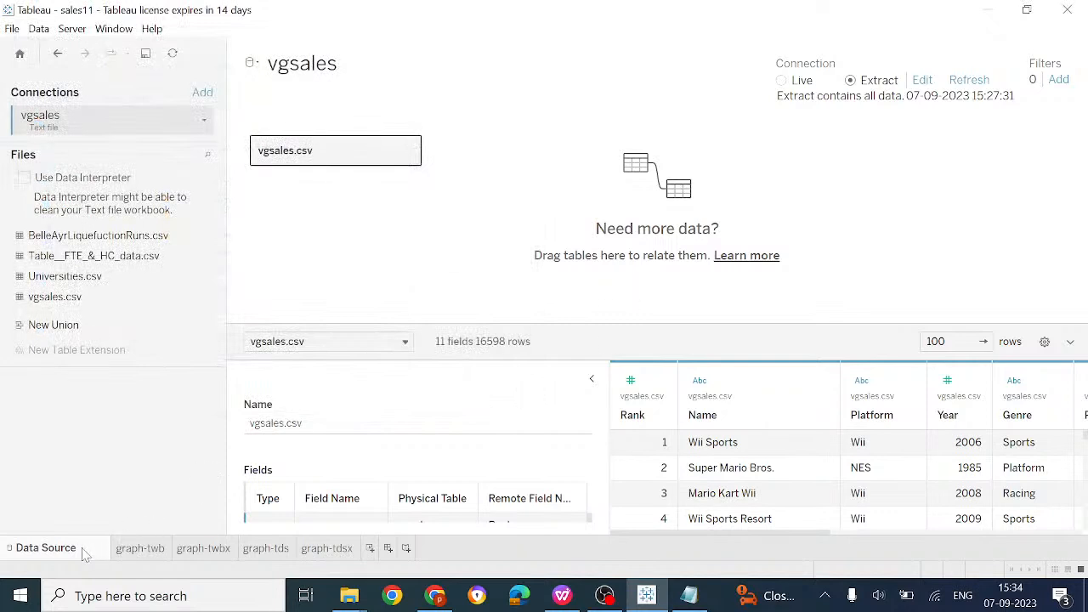
On new Sheet 5, chart SUM(JP Sales) bars by Genre, backing out of a Name drop
left_click(371, 548)
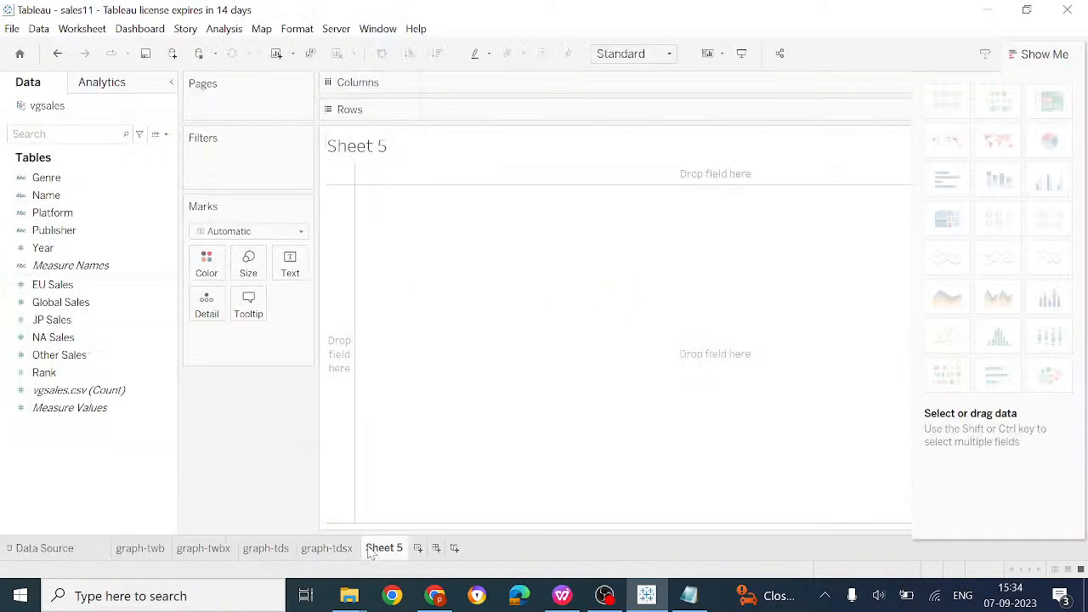
left_click(58, 198)
left_click_drag(58, 198, 450, 90)
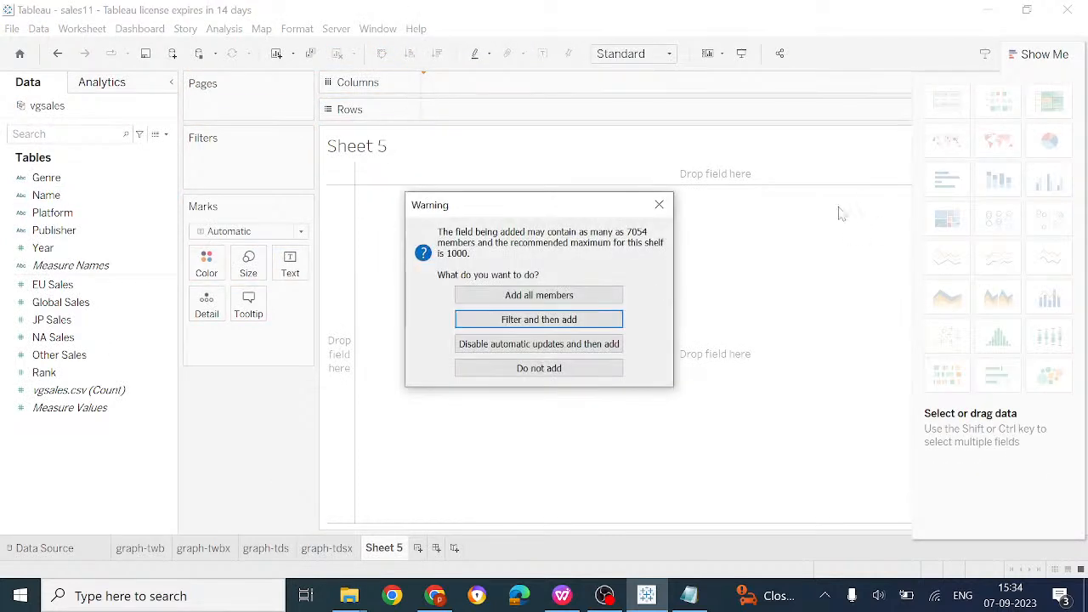
left_click(659, 205)
left_click_drag(58, 186, 544, 90)
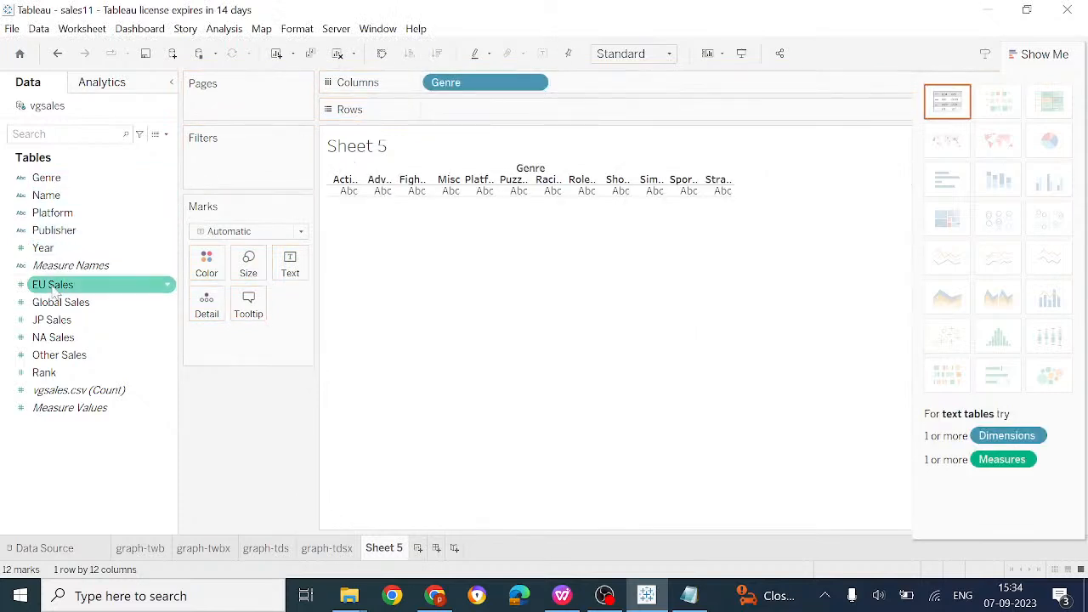
left_click_drag(64, 322, 481, 111)
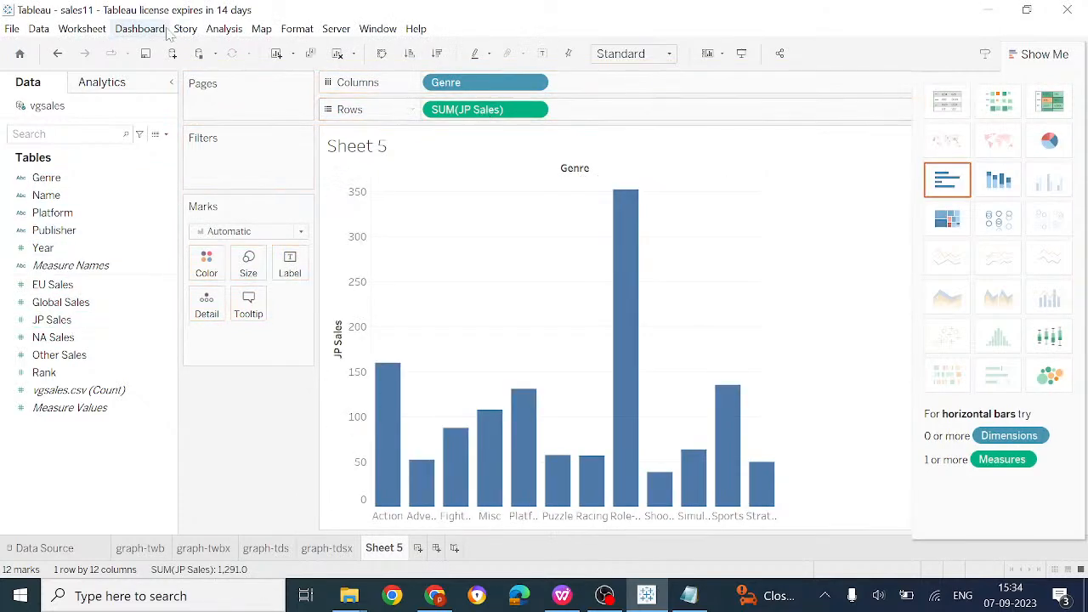
left_click(12, 29)
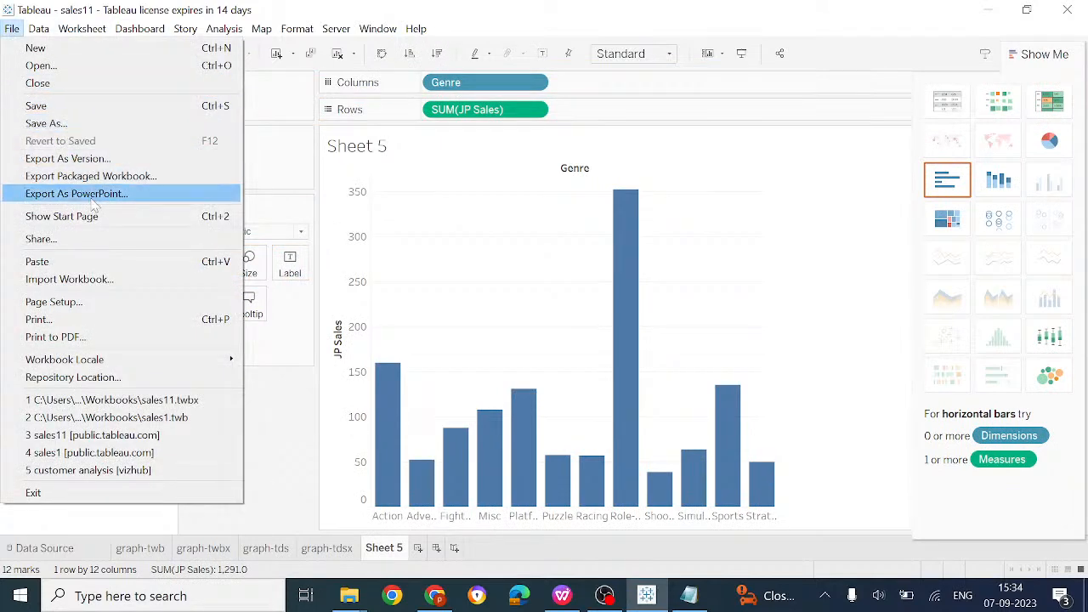
Save the workbook as sales11.hyper through Save As
left_click(76, 124)
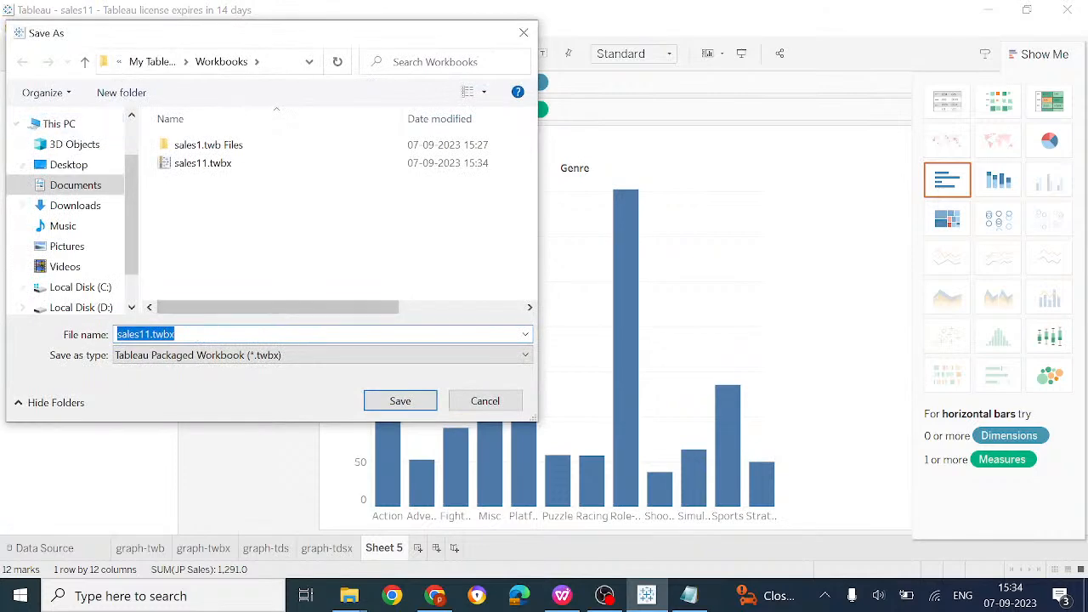
left_click(175, 334)
key("BackSpace")
key("BackSpace")
key("BackSpace")
key("BackSpace")
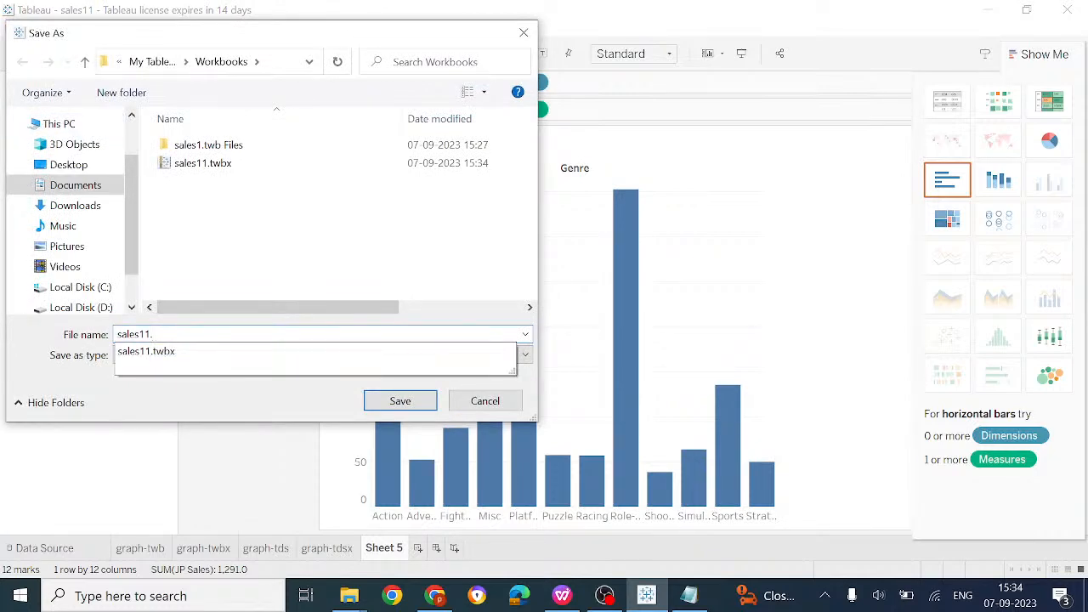
type("hyper")
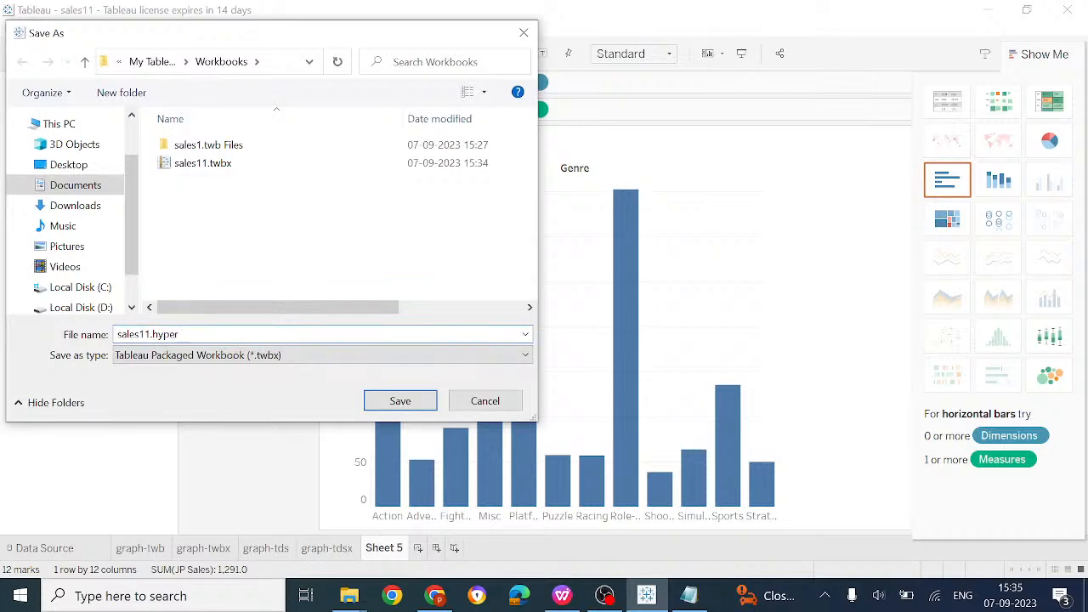
key("Return")
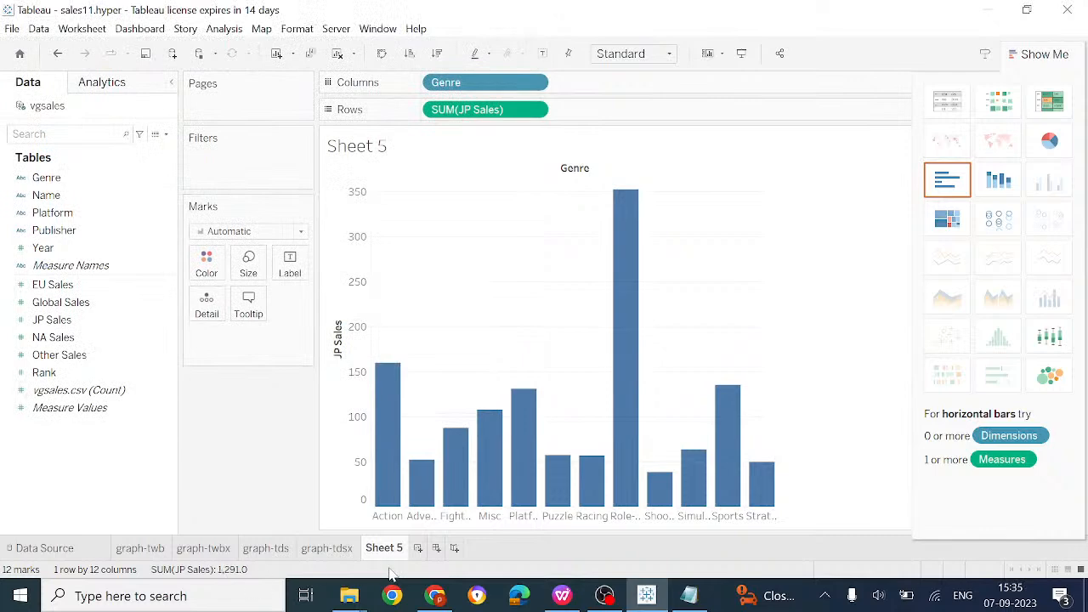
Rename the Sheet 5 tab to graph-hyprer
right_click(379, 532)
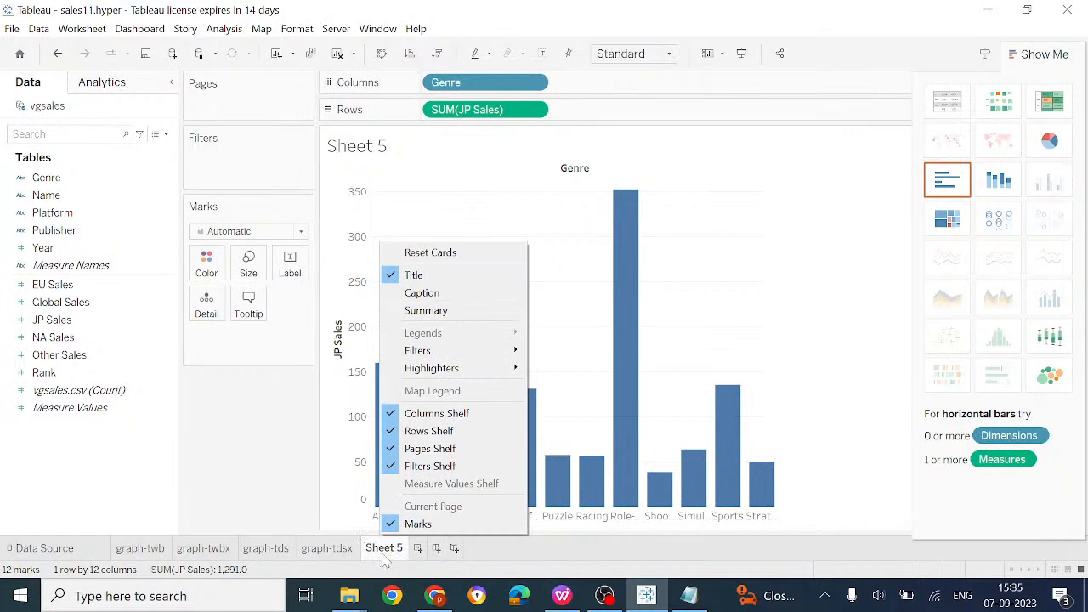
left_click(387, 552)
right_click(387, 552)
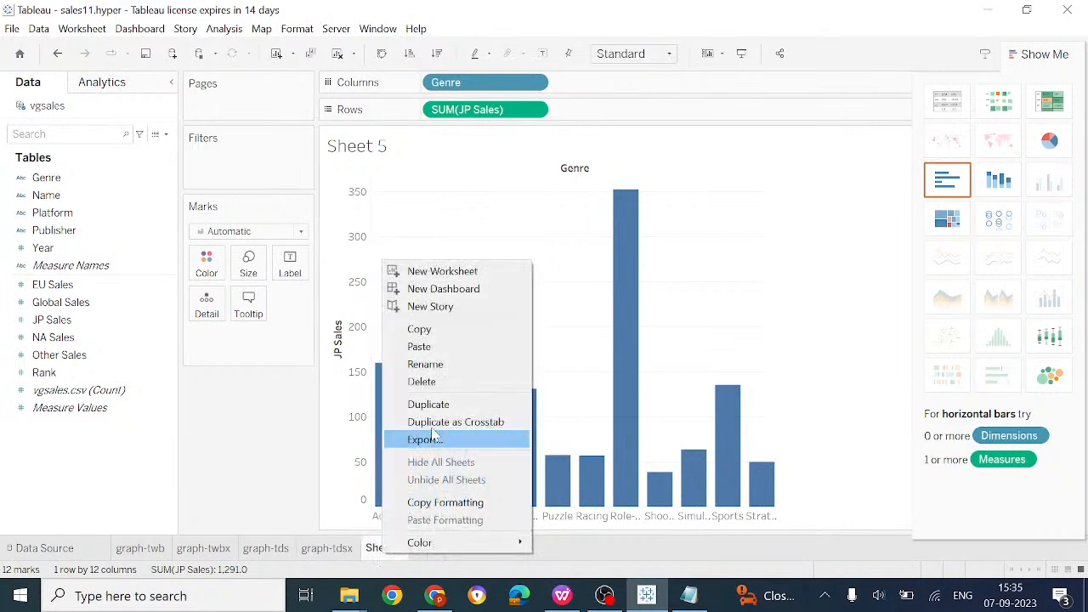
left_click(435, 364)
type("graph-")
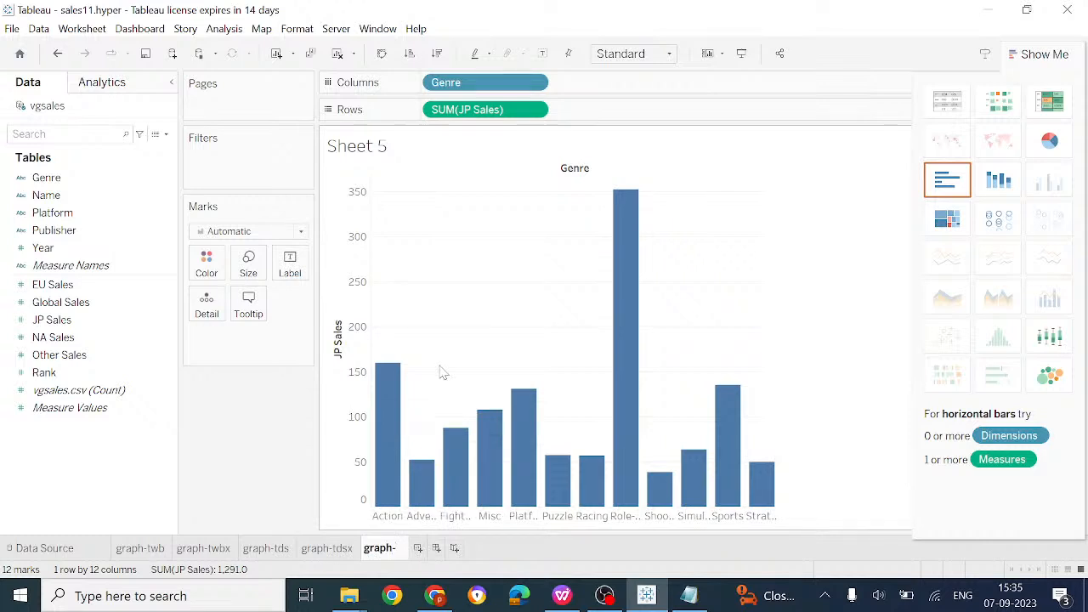
type("hyprer")
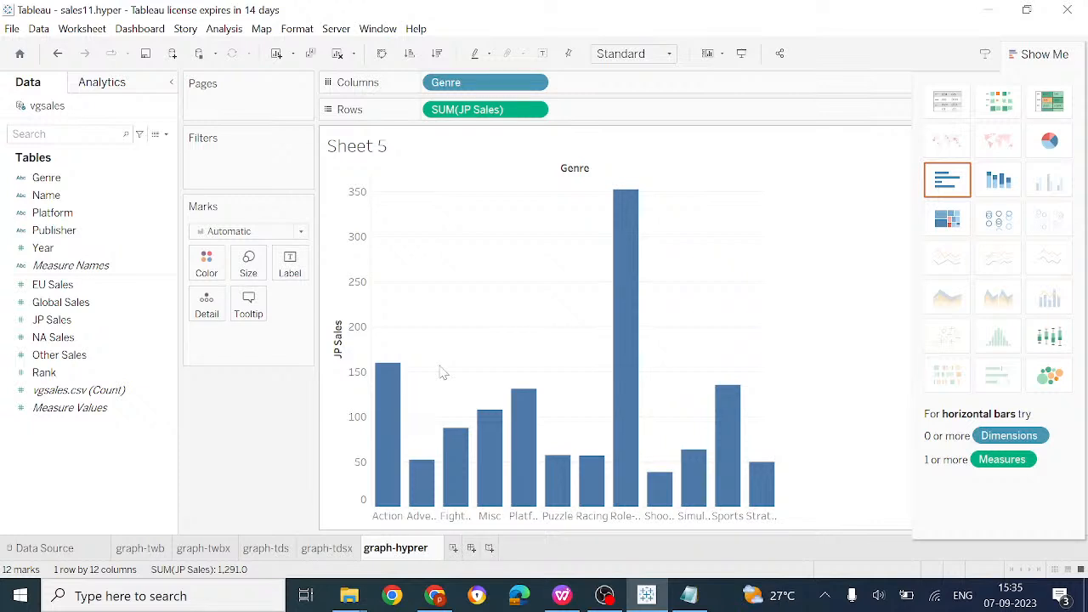
key("Return")
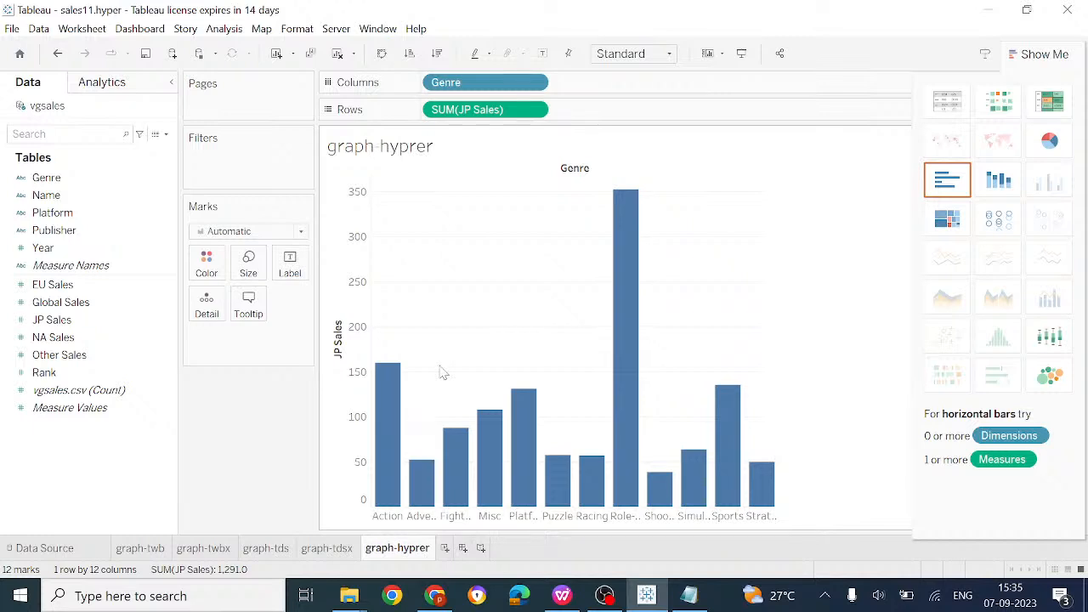
Check the live stream status in OBS Studio, then return to YouTube Studio
left_click(604, 595)
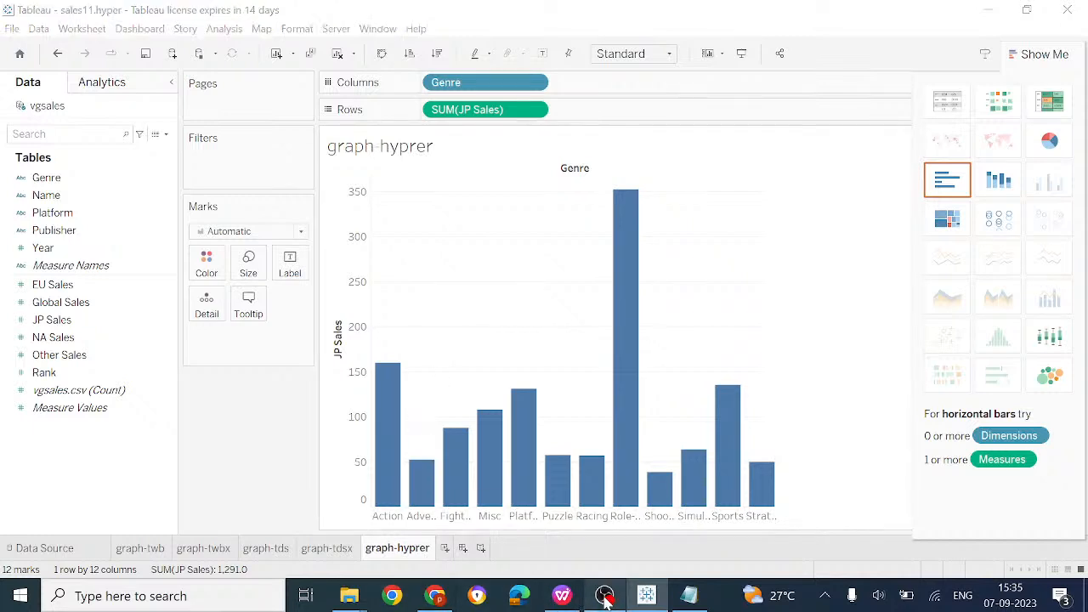
left_click(435, 595)
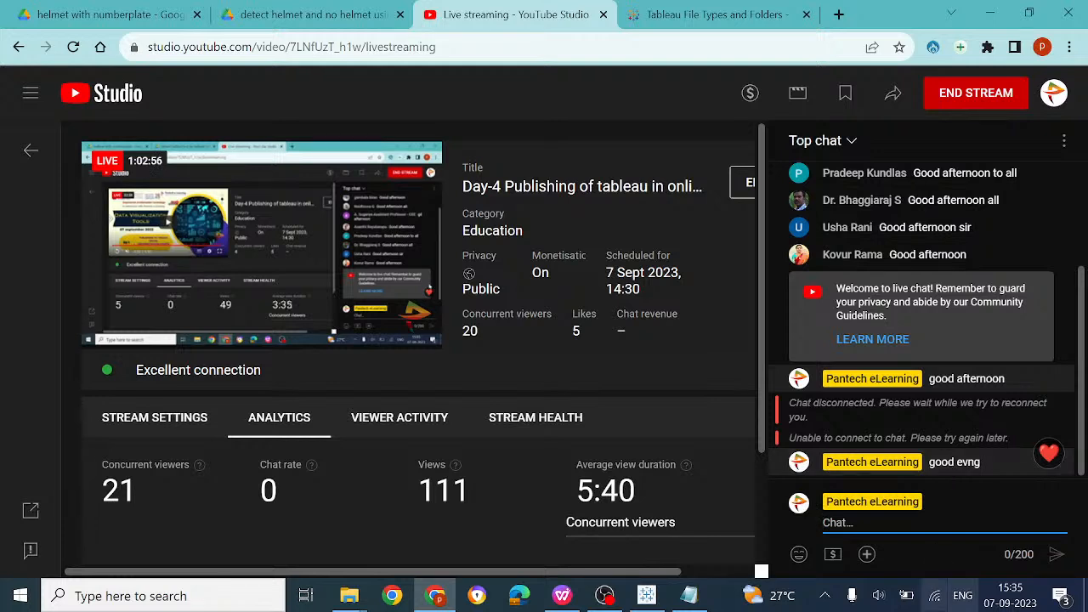
Bring the Notepad list of six Tableau file types to the front
left_click(690, 596)
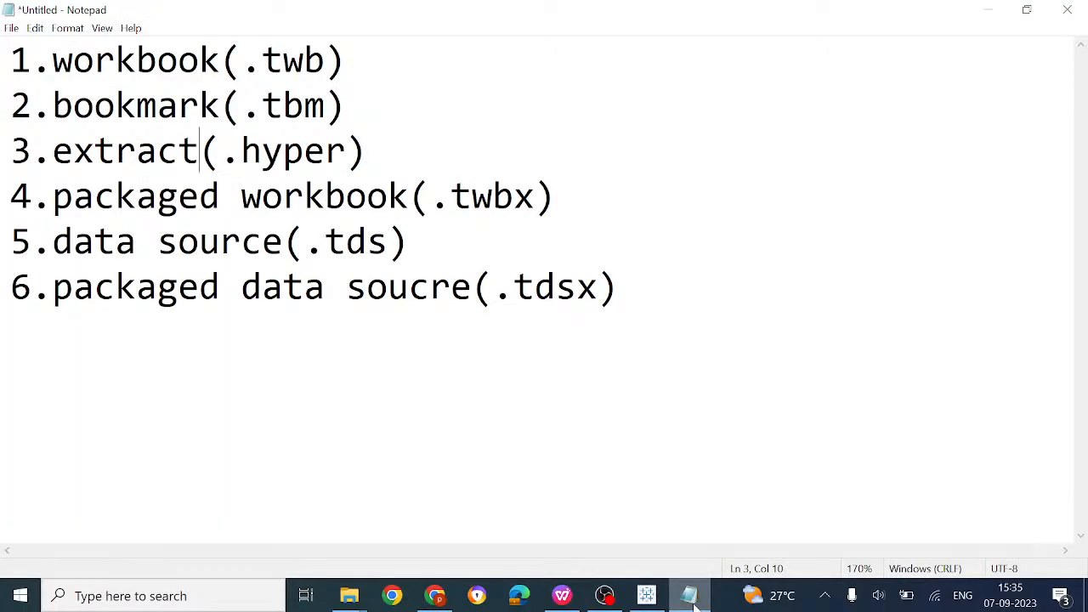
In Data visualization.docx, highlight 'publishing to Tableau Online' in the Day-4 topics
left_click(563, 600)
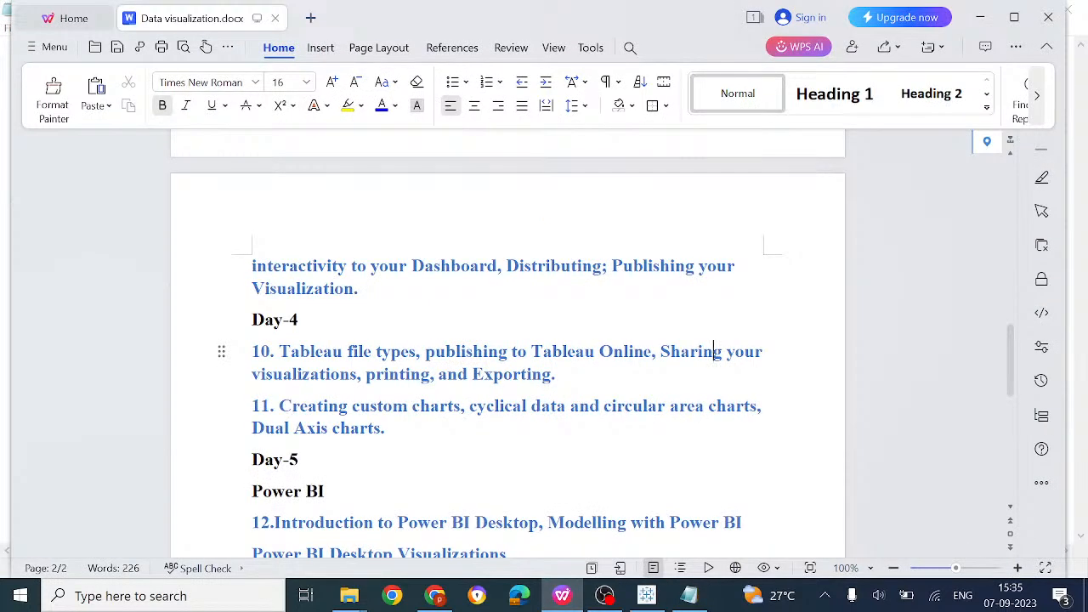
left_click_drag(425, 351, 629, 351)
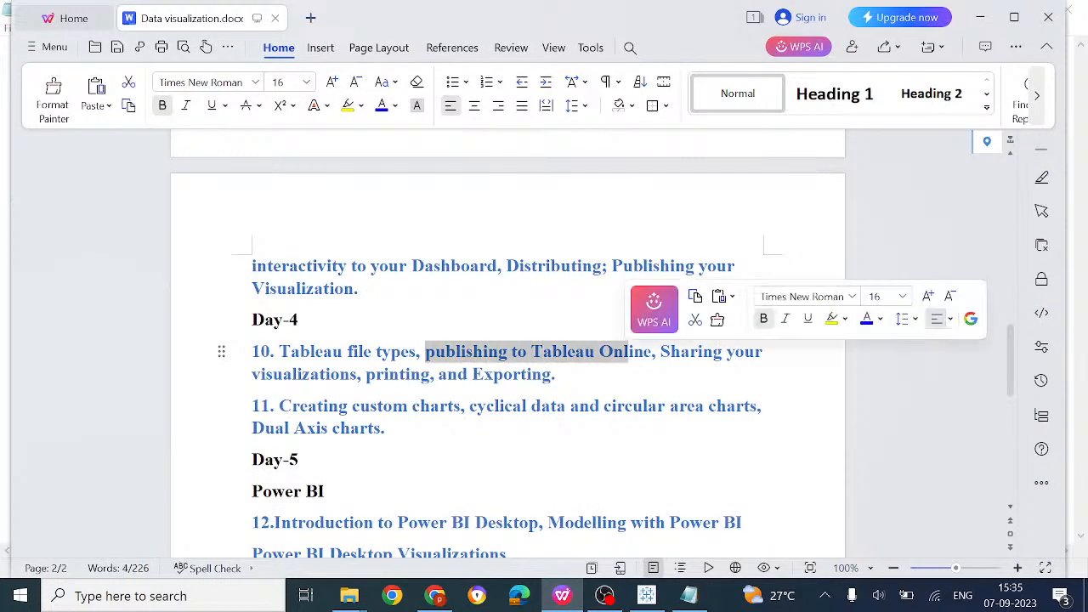
left_click(434, 596)
Replace the file types help page address with tableau.com and load the homepage
left_click(769, 10)
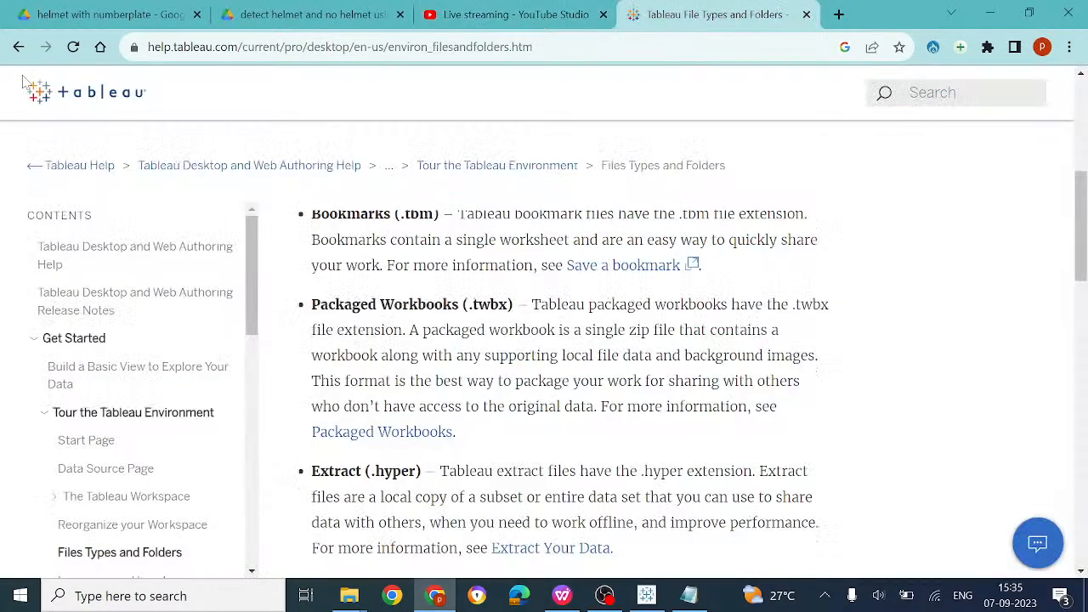
left_click(208, 56)
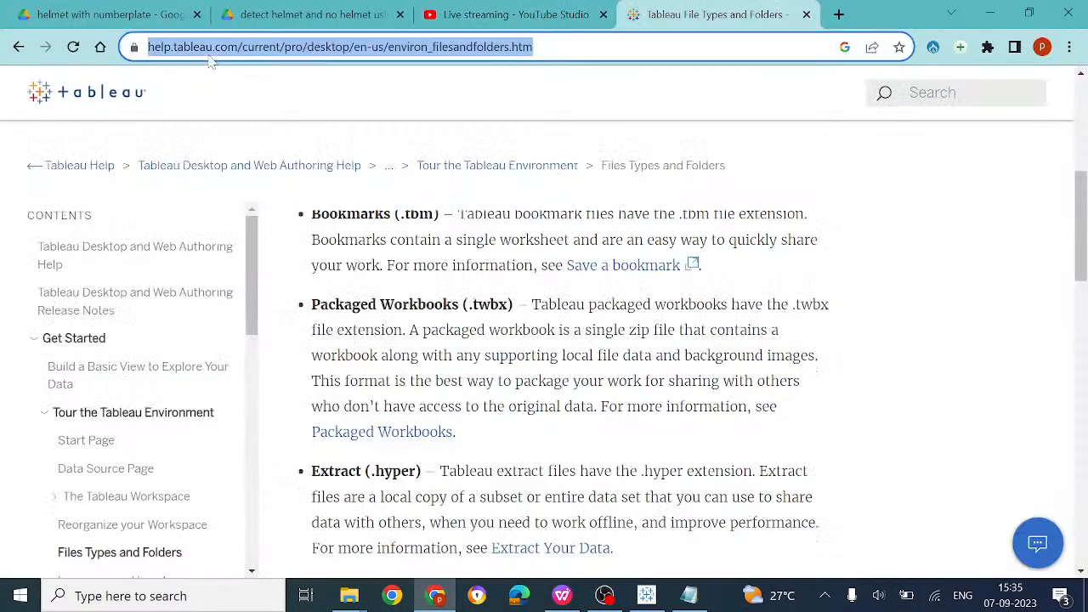
type("tableau.com free trial")
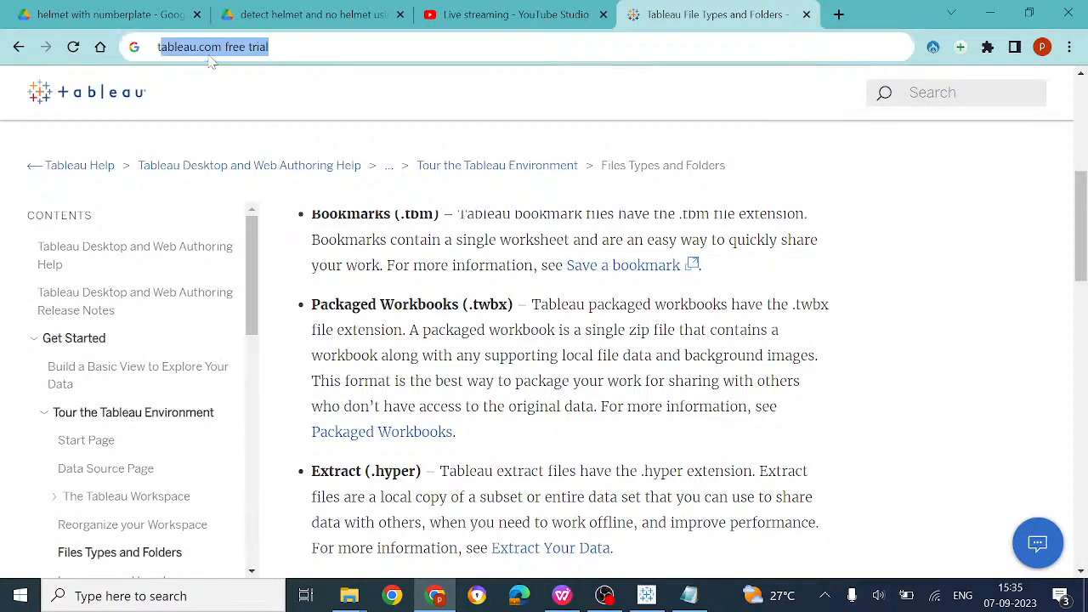
key("Right")
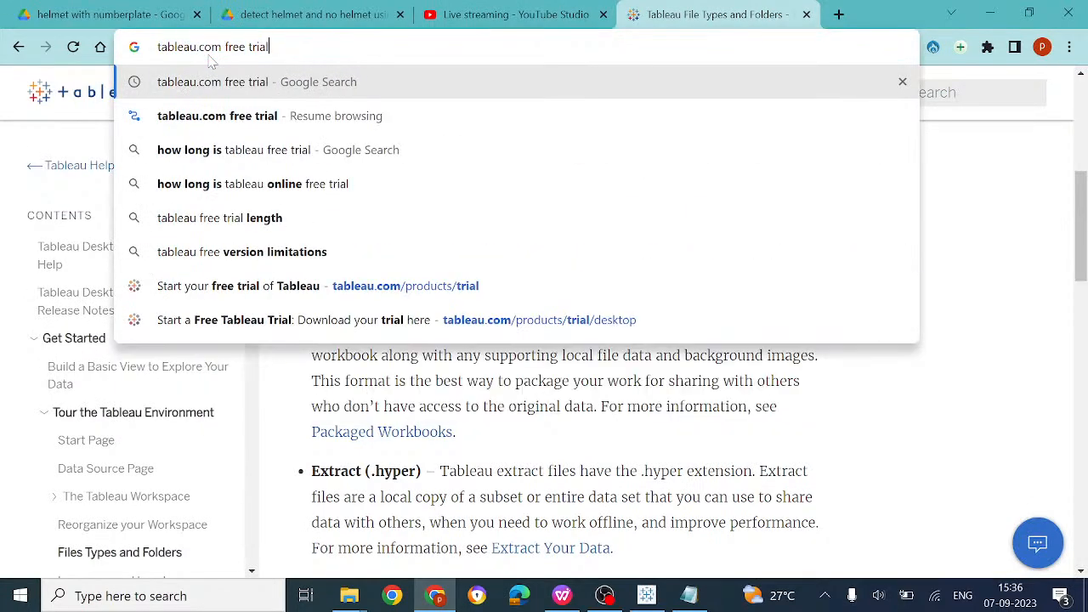
key("BackSpace")
key("BackSpace")
key("BackSpace")
key("BackSpace")
key("BackSpace")
key("BackSpace")
key("BackSpace")
key("BackSpace")
key("BackSpace")
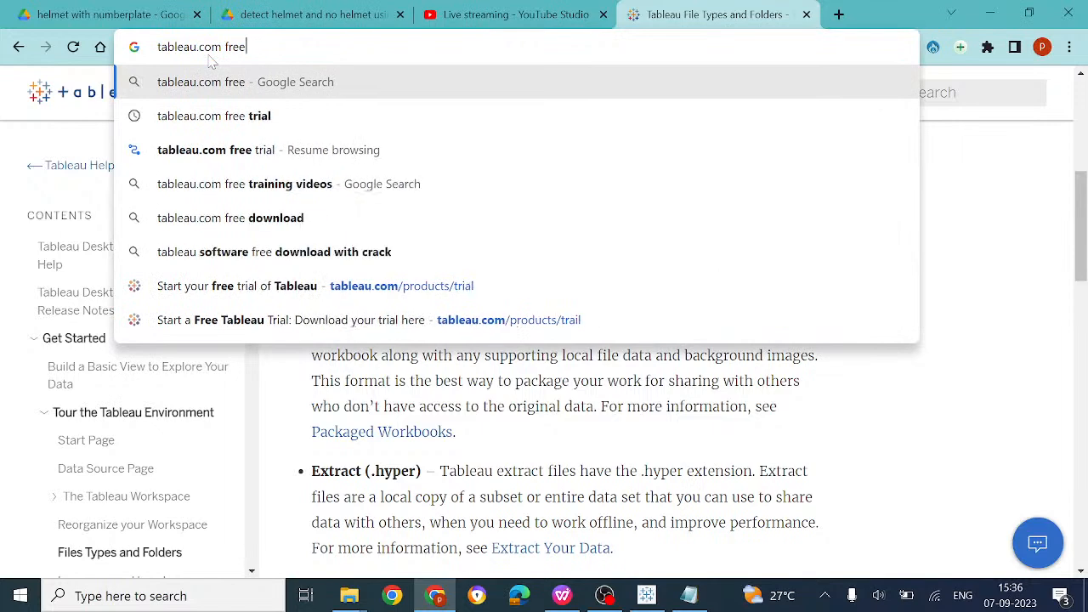
key("BackSpace")
key("BackSpace")
key("Return")
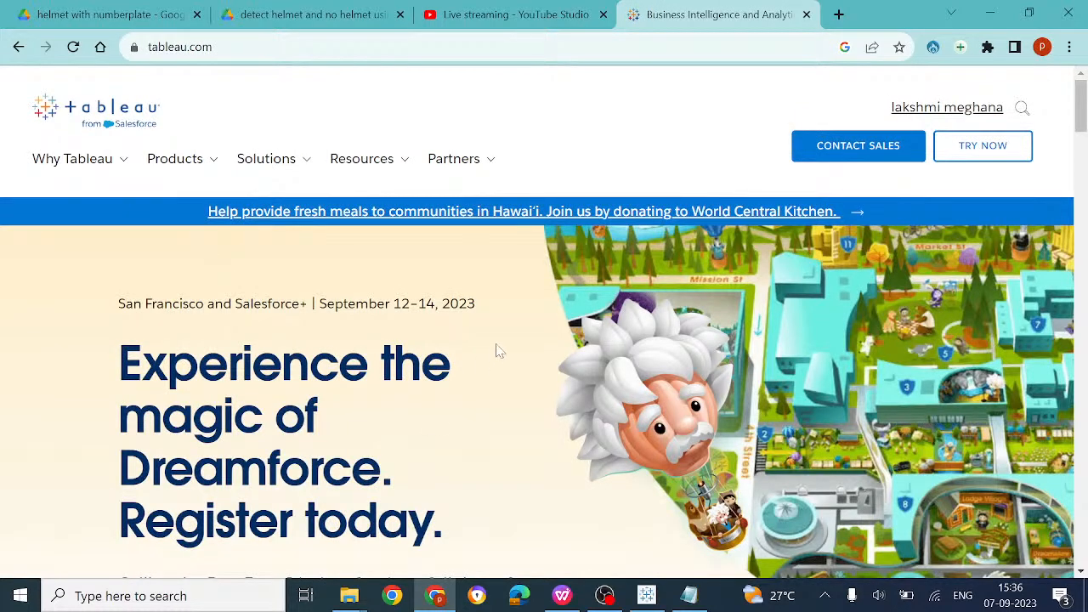
Scroll the tableau.com homepage, then open the signed-in account's My Tableau page
scroll(498, 351, "down", 7)
scroll(497, 353, "down", 4)
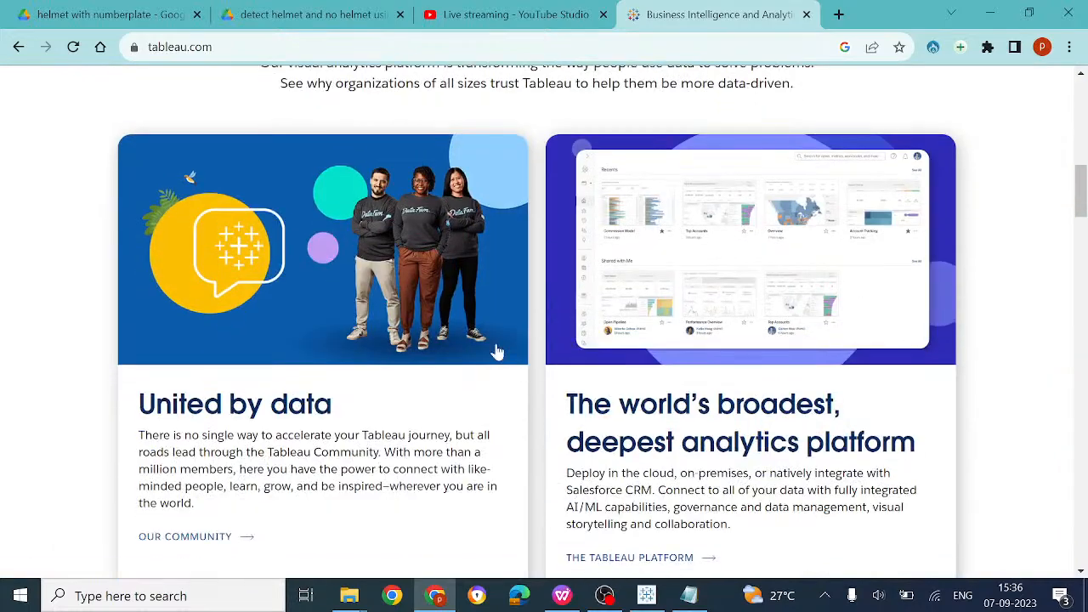
scroll(497, 351, "up", 5)
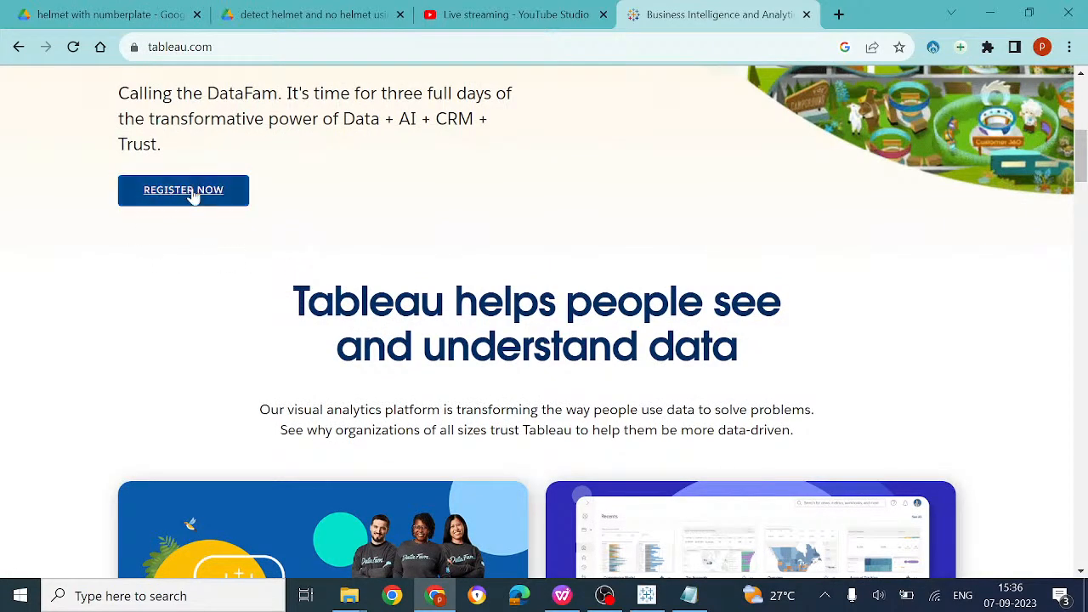
scroll(194, 196, "up", 4)
scroll(194, 195, "down", 3)
scroll(193, 196, "up", 5)
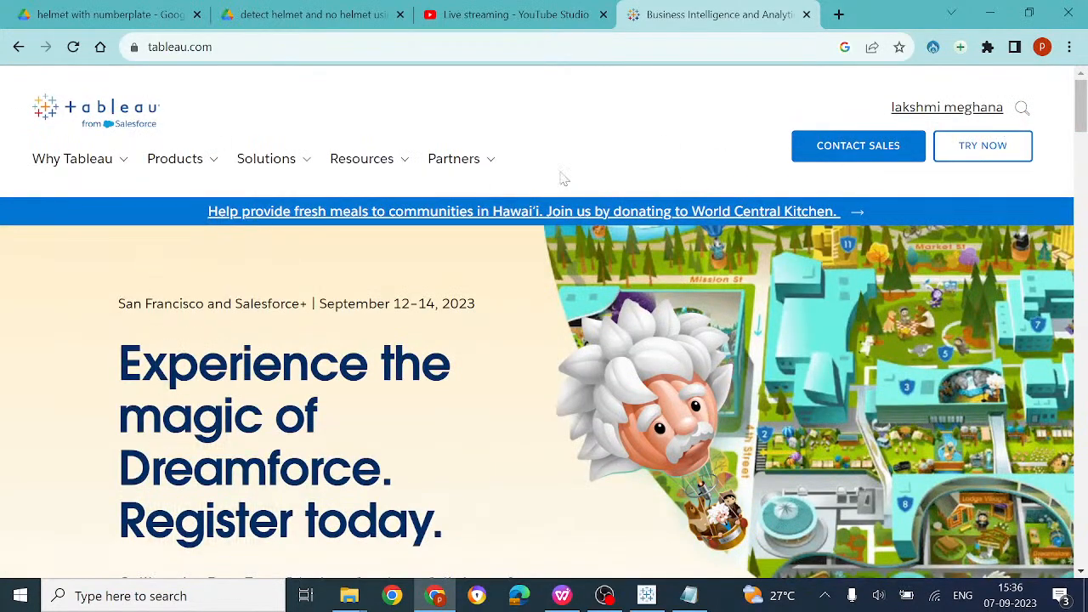
mouse_move(144, 170)
mouse_move(240, 168)
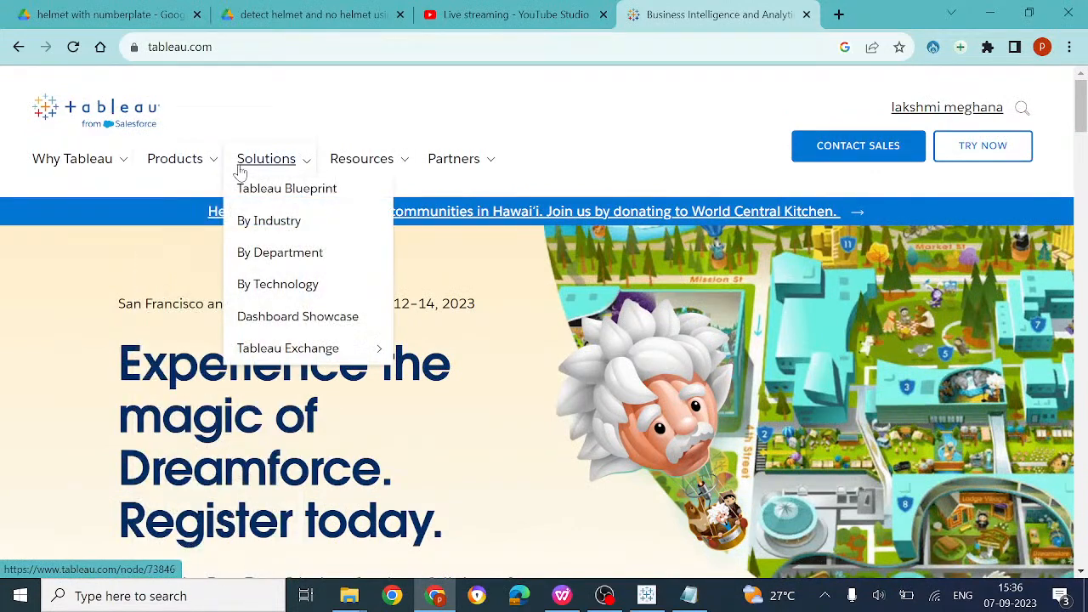
left_click(977, 116)
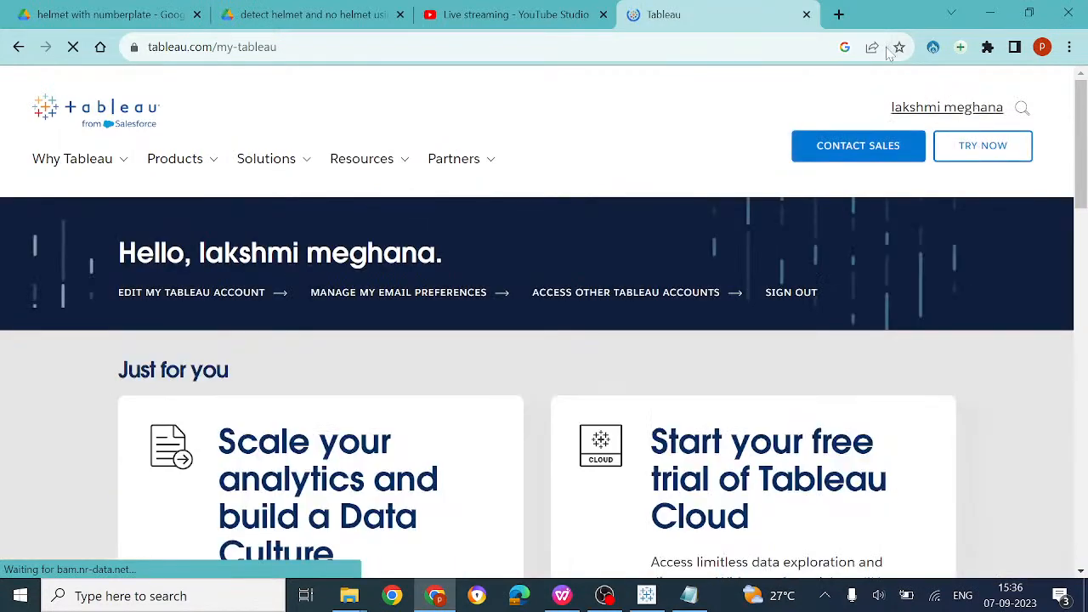
In a new tab, search 'sign up tableau cloud' and open the Login | Tableau Cloud result
left_click(838, 15)
type("signup tab")
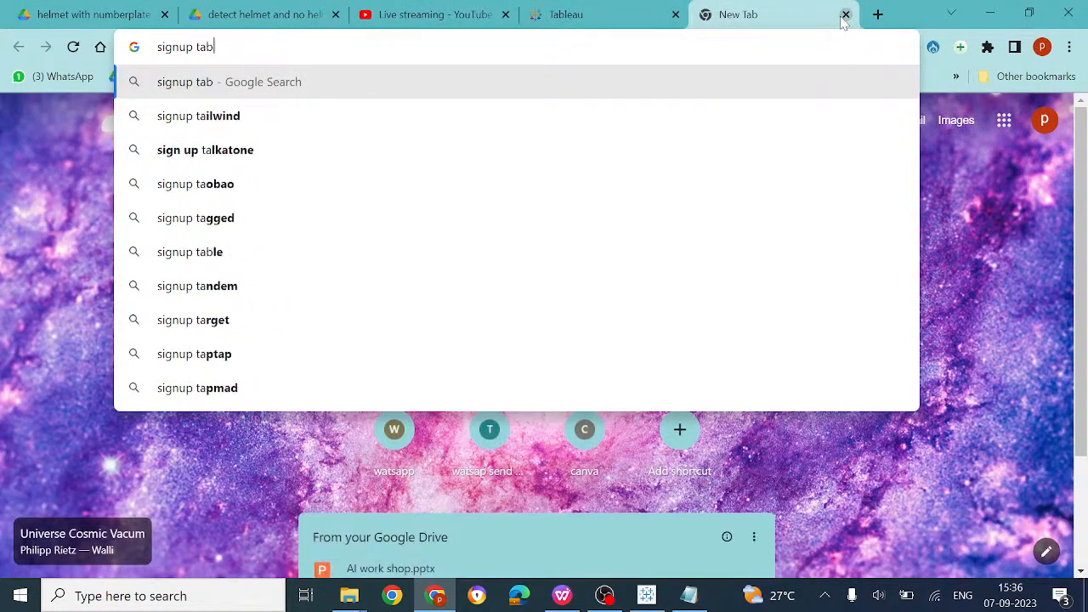
type("leau")
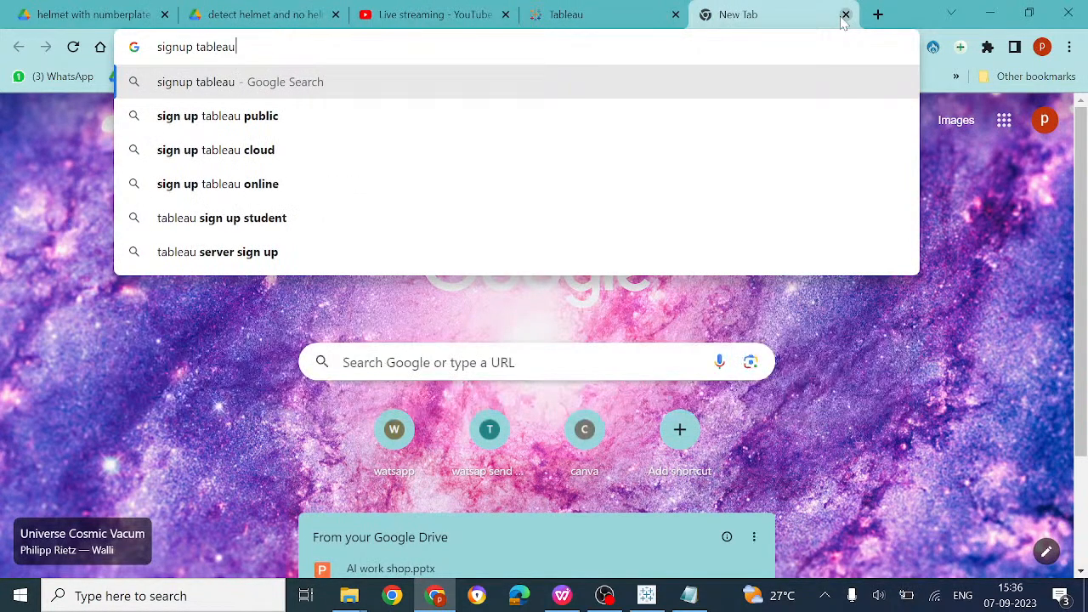
key("Down")
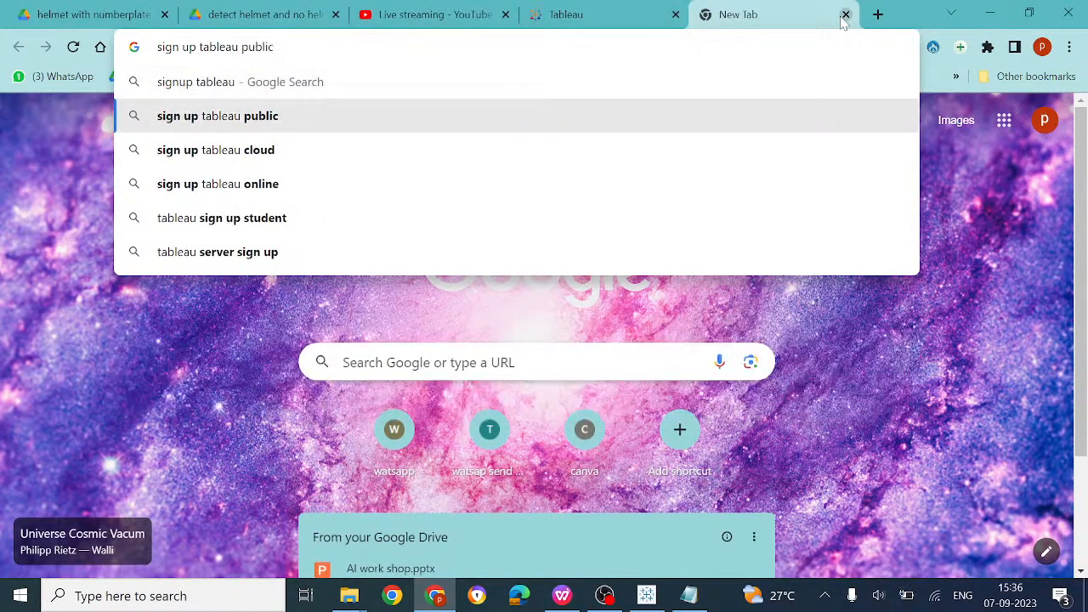
key("Down")
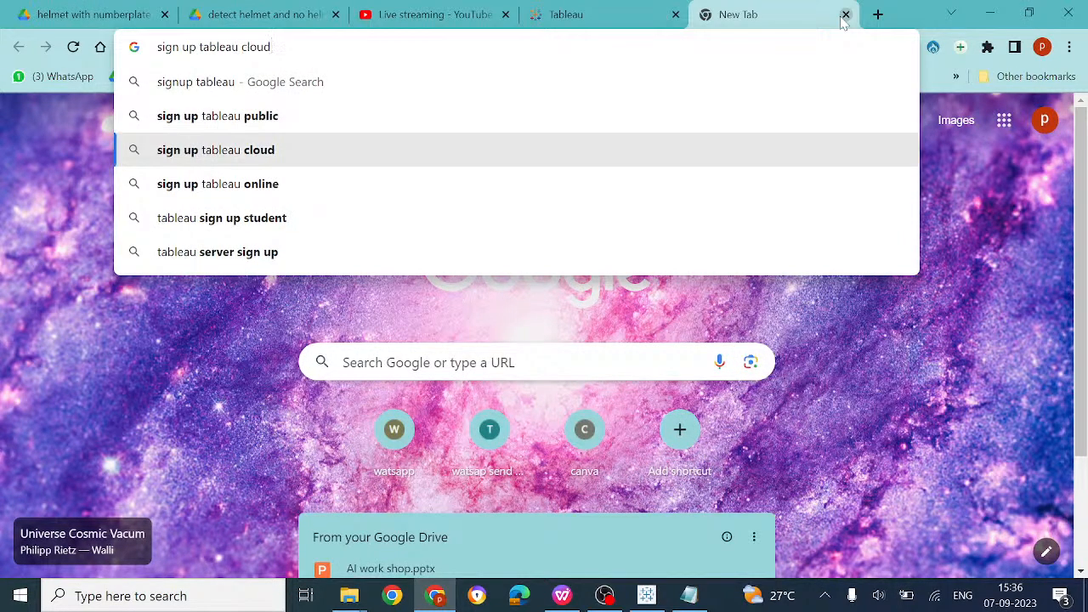
key("Up")
key("Down")
key("Return")
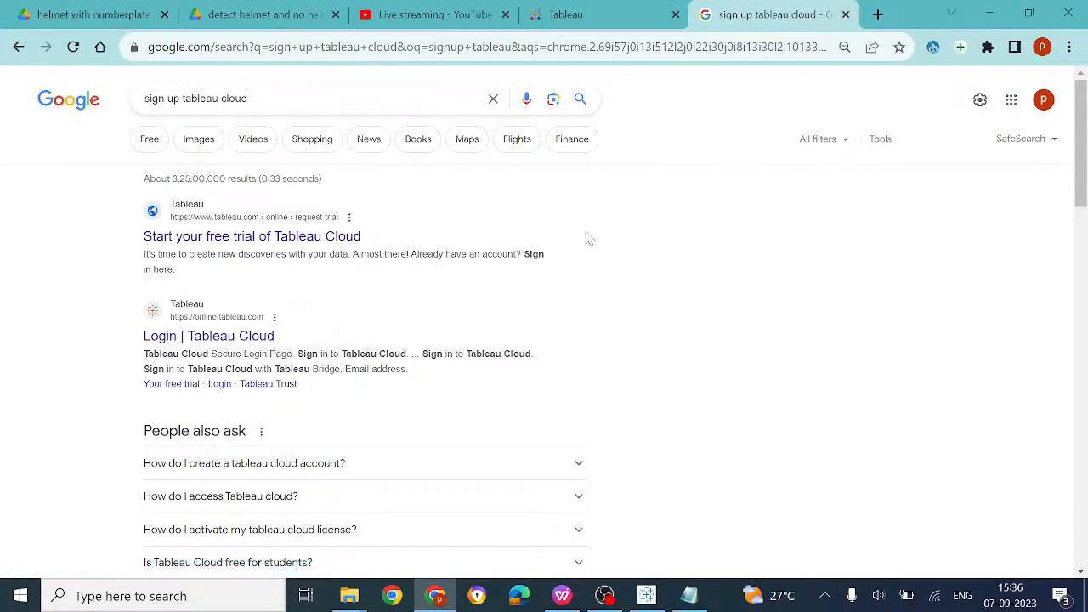
left_click(269, 337)
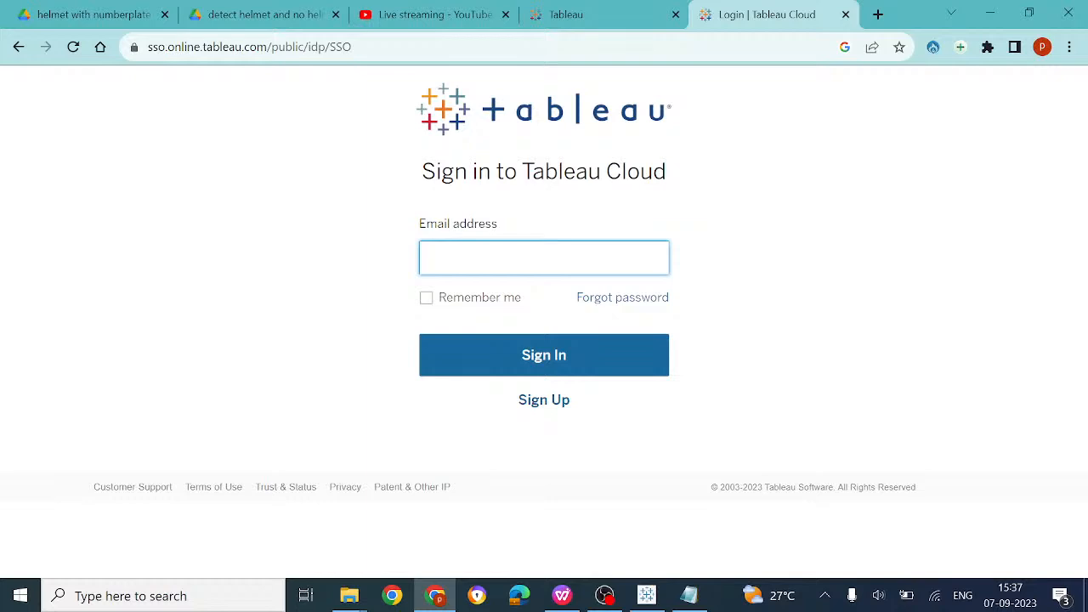
Visit the Tableau Cloud sign-up page, scroll it, and open the account page
left_click(543, 409)
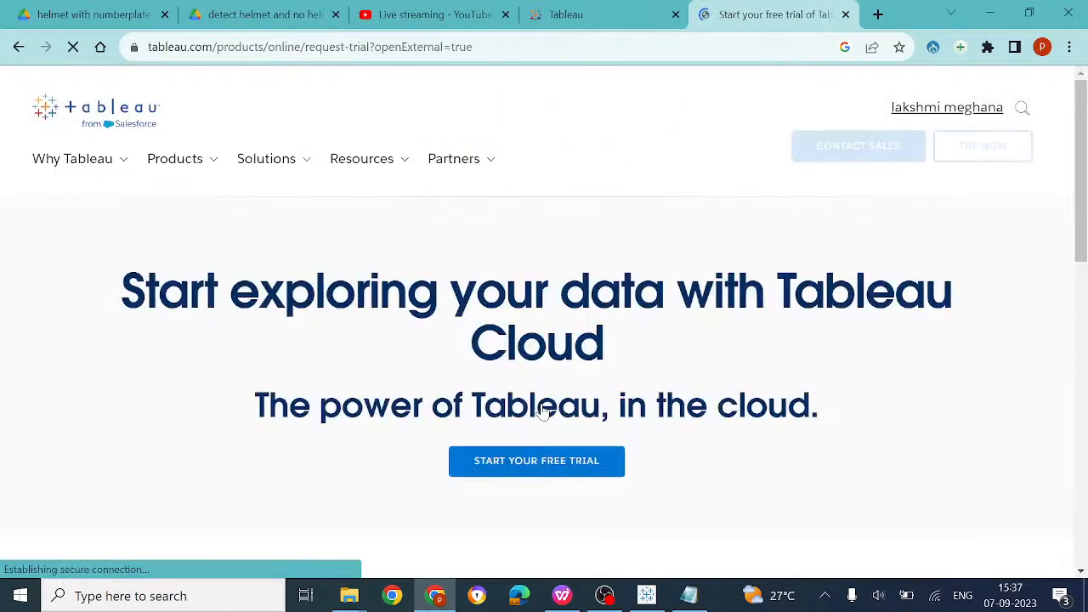
scroll(542, 409, "down", 15)
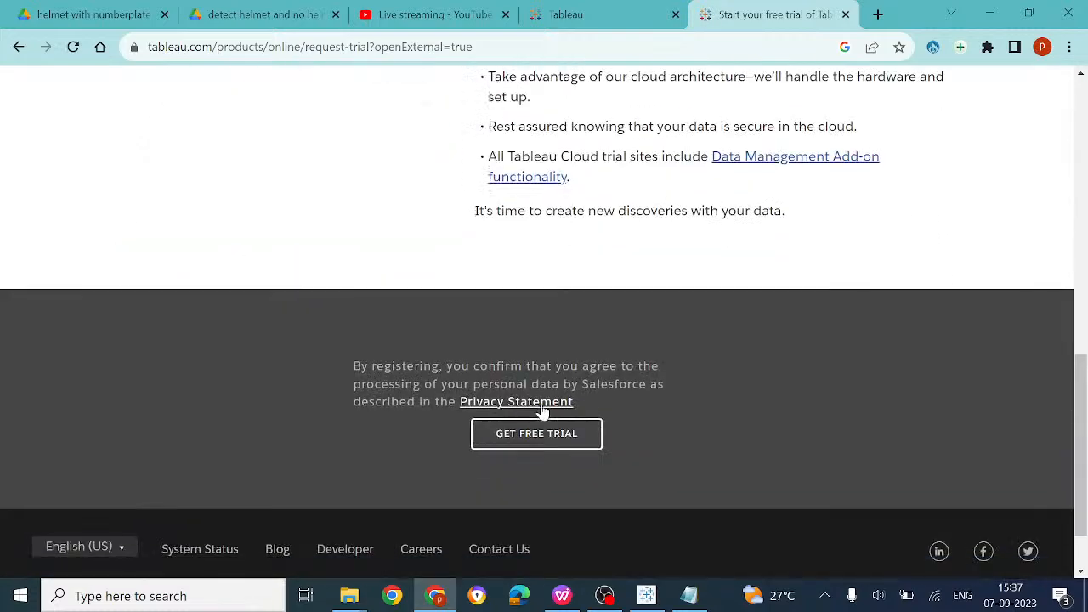
scroll(543, 410, "up", 12)
scroll(542, 410, "up", 3)
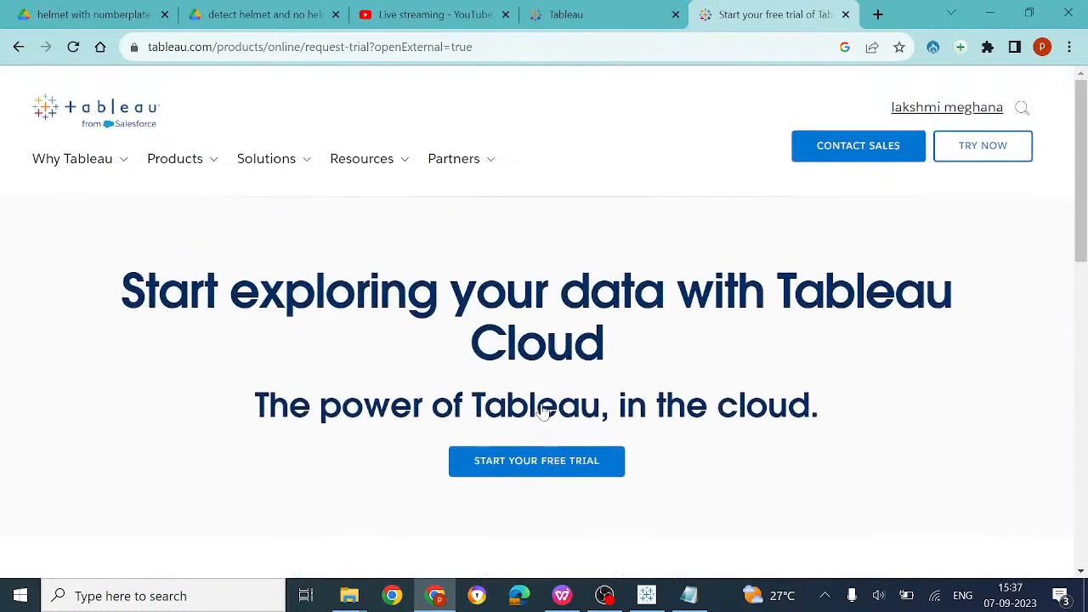
left_click(917, 114)
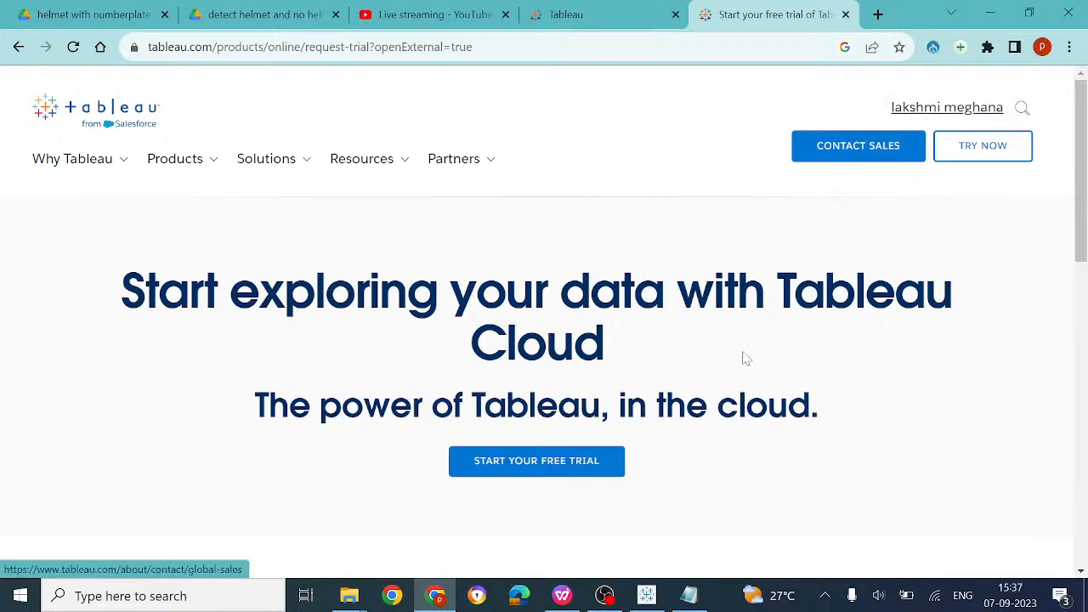
Go back to the file types help page in one tab and Google results in the other
left_click(592, 12)
left_click(19, 47)
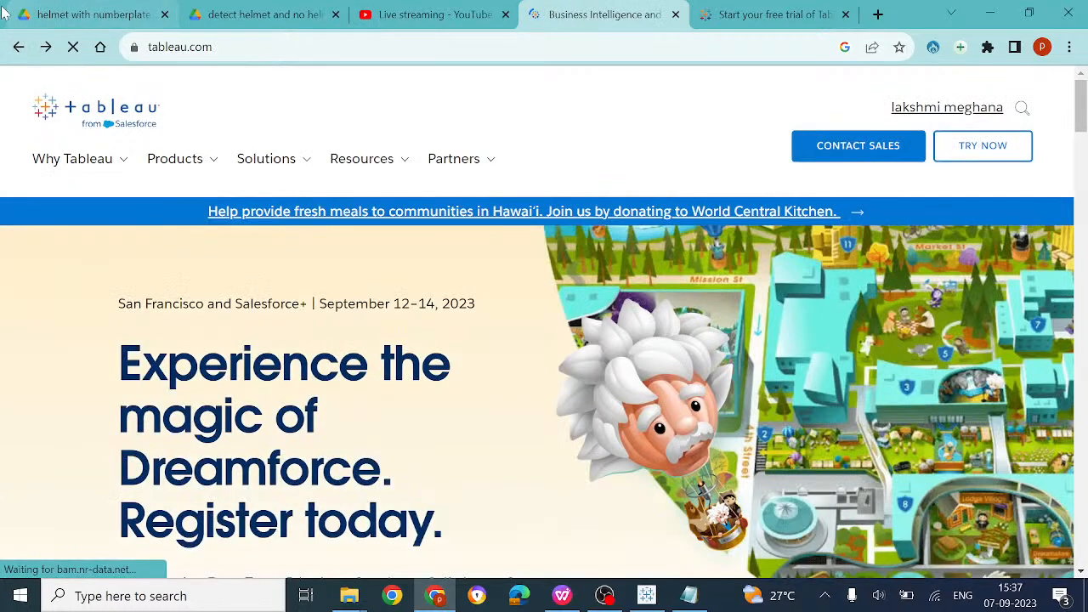
left_click(19, 47)
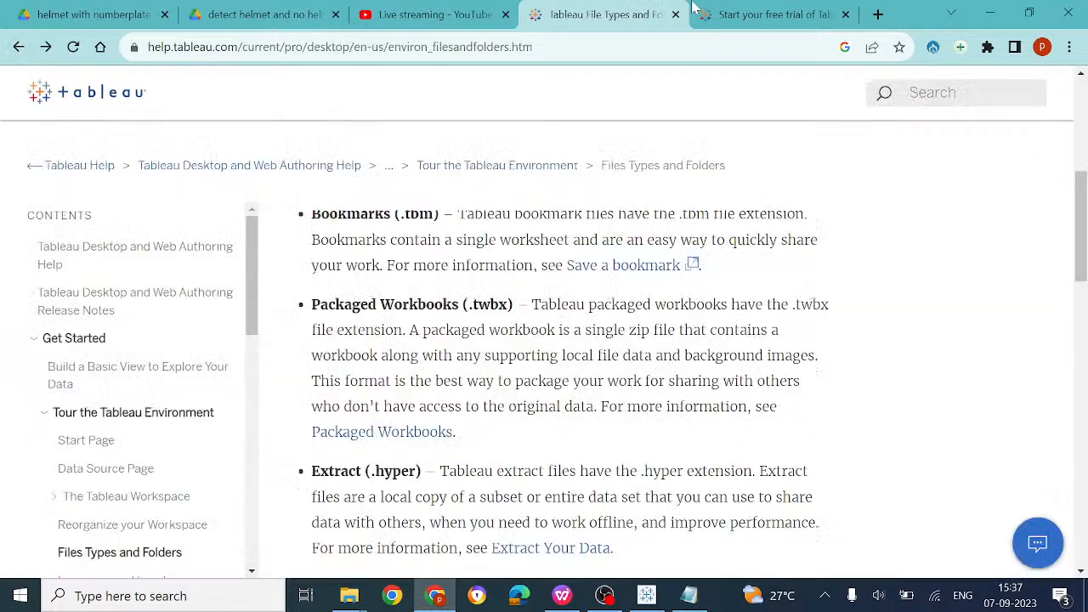
left_click(769, 14)
left_click(12, 53)
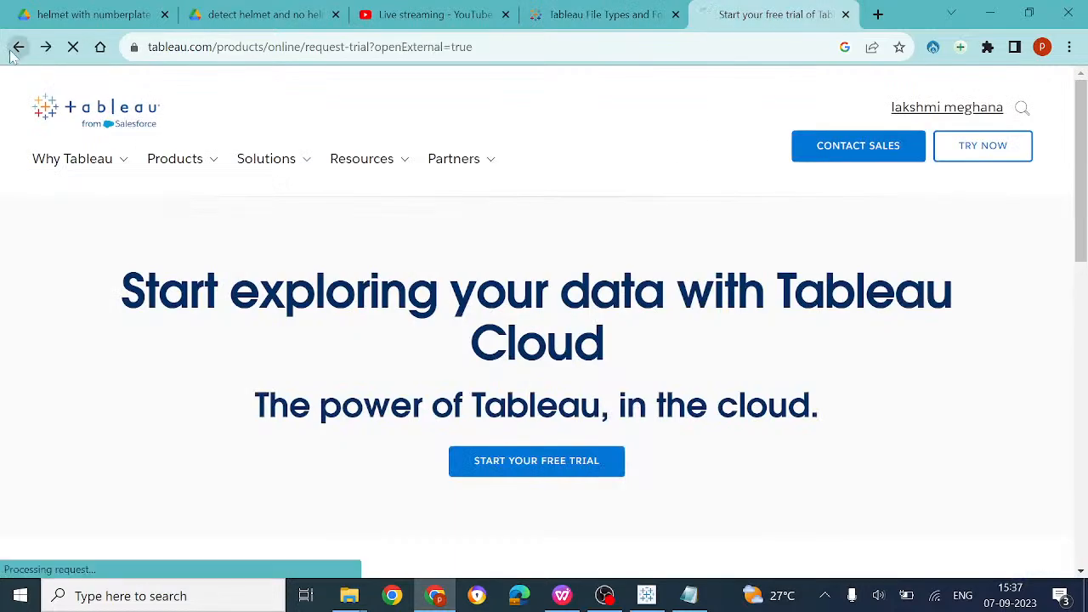
left_click(12, 53)
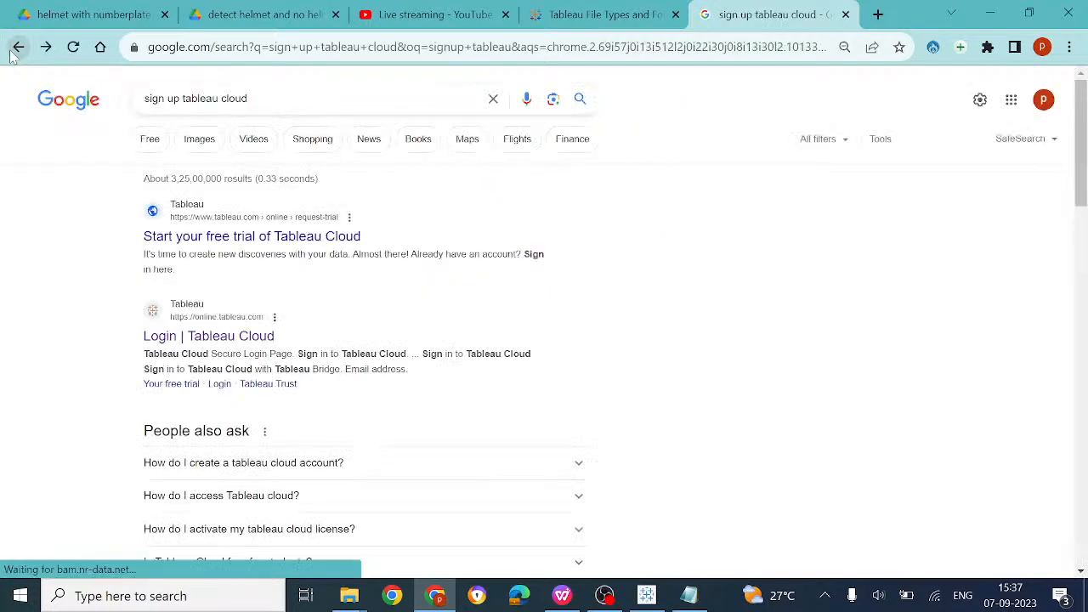
Preview the 'Almost there' Tableau Cloud sign-up image result, then return to the Tableau workbook
left_click(200, 140)
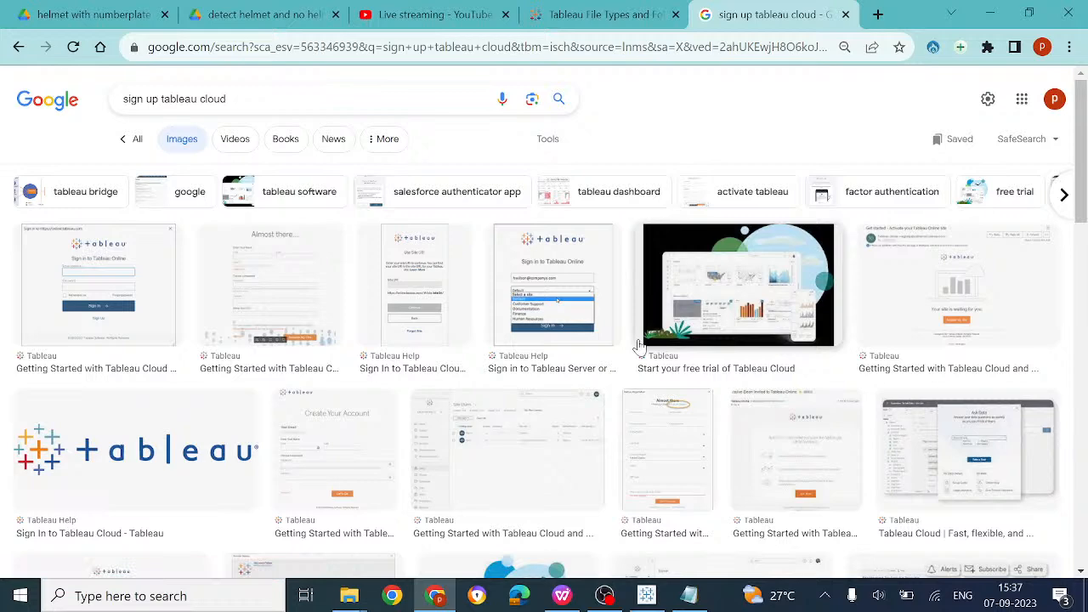
left_click(680, 484)
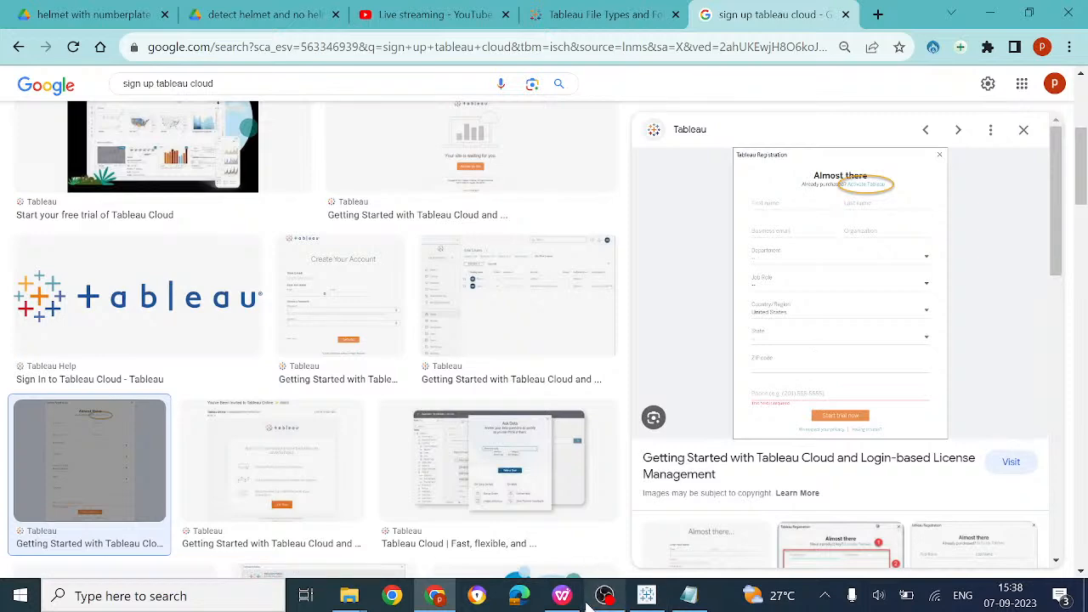
left_click(647, 597)
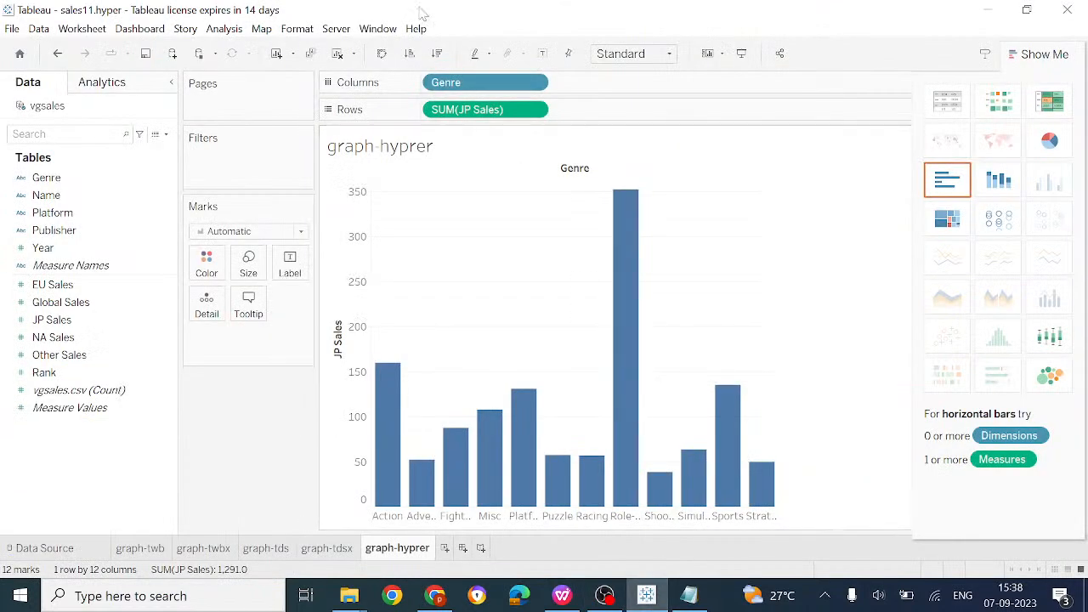
Sign in to public.tableau.com with the account e-mail and password, keeping Remember me ticked
left_click(333, 28)
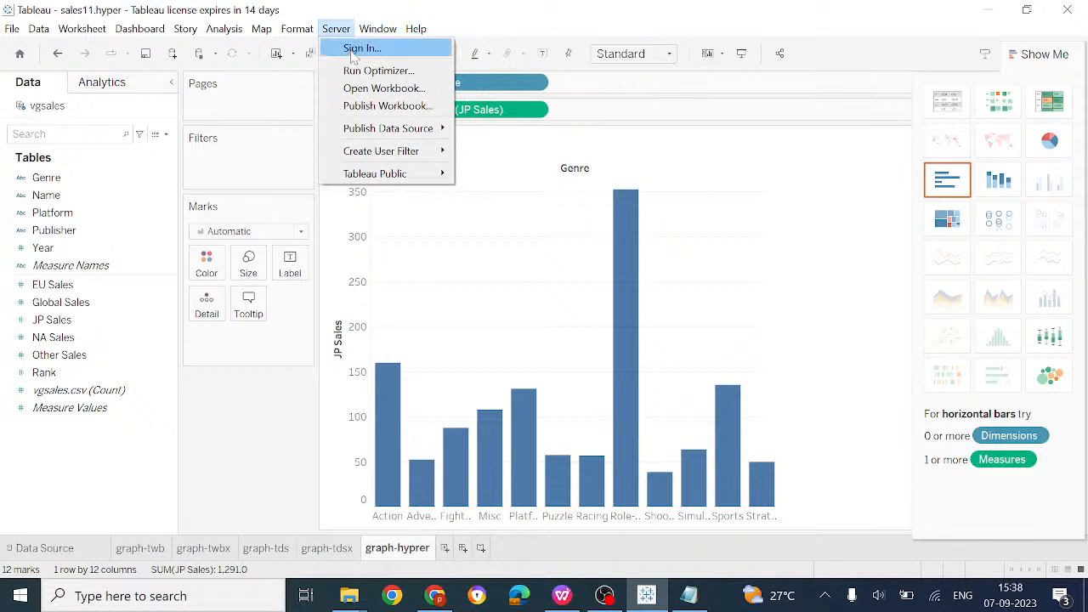
left_click(357, 48)
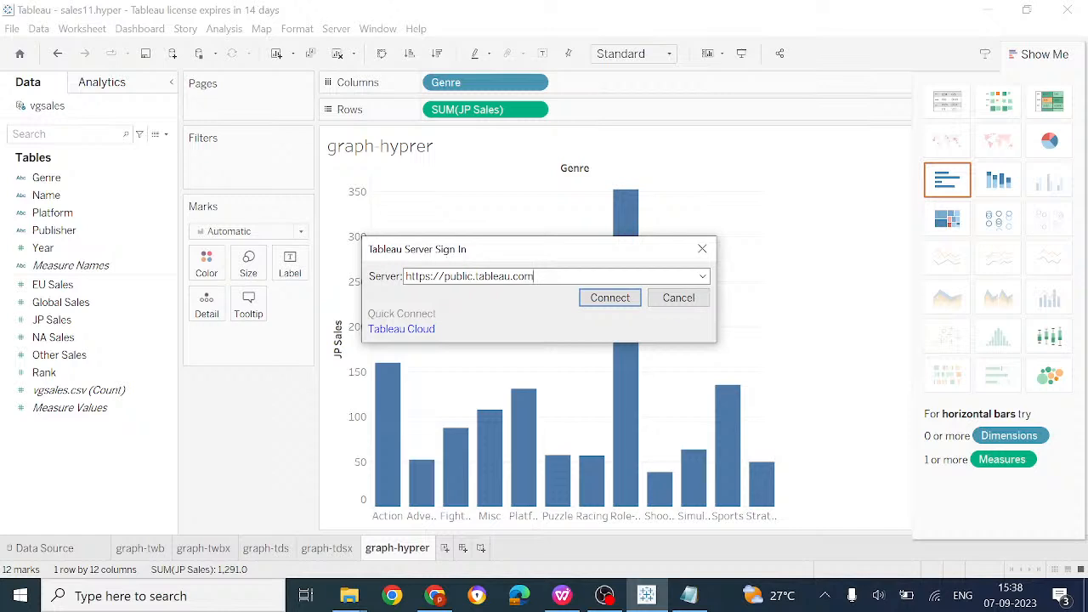
left_click(616, 300)
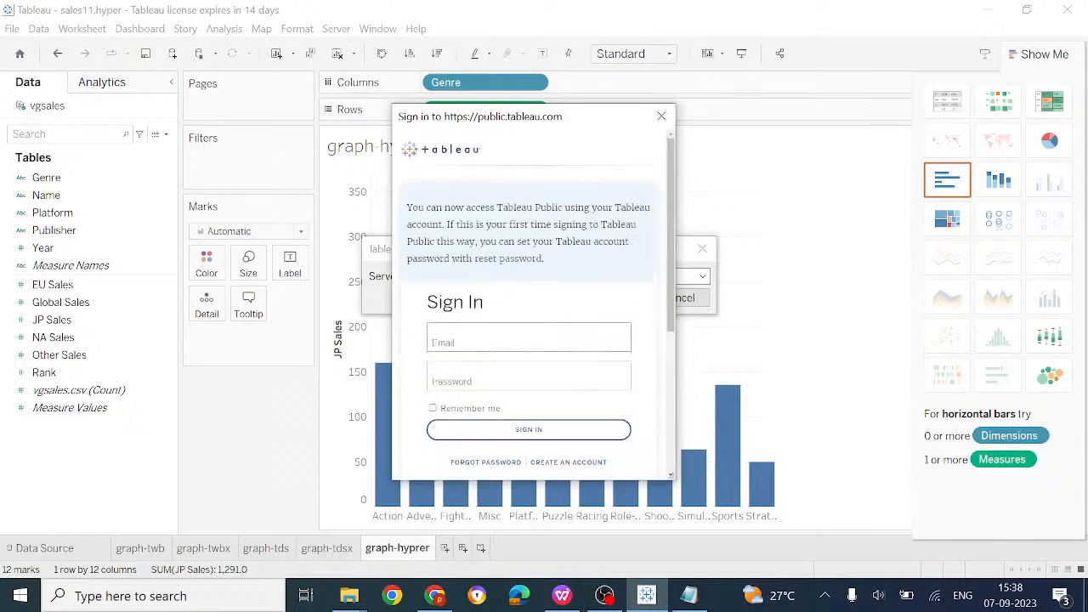
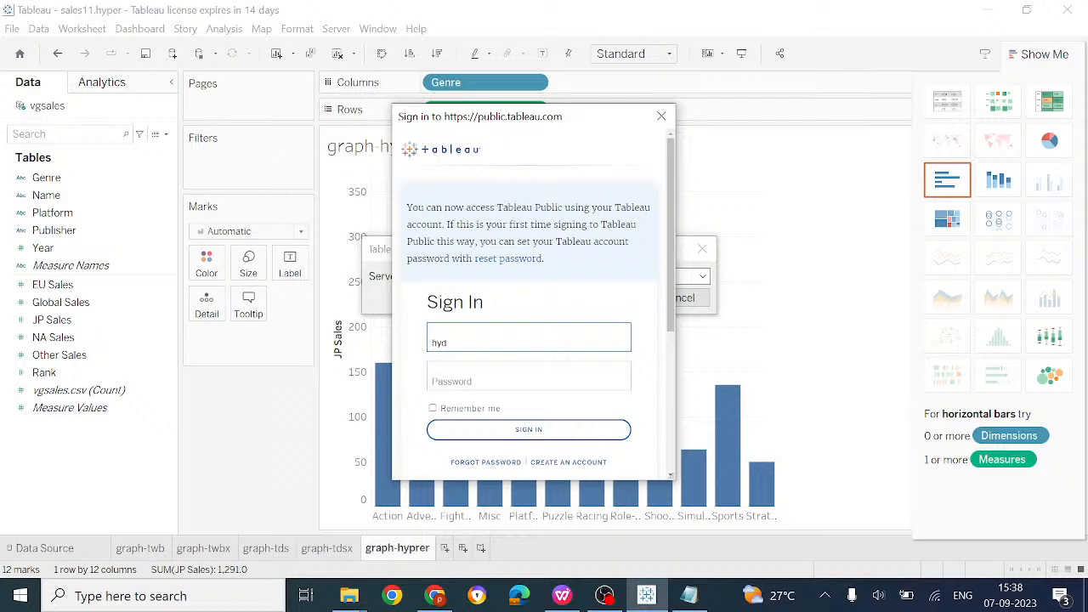
left_click(521, 375)
type("****")
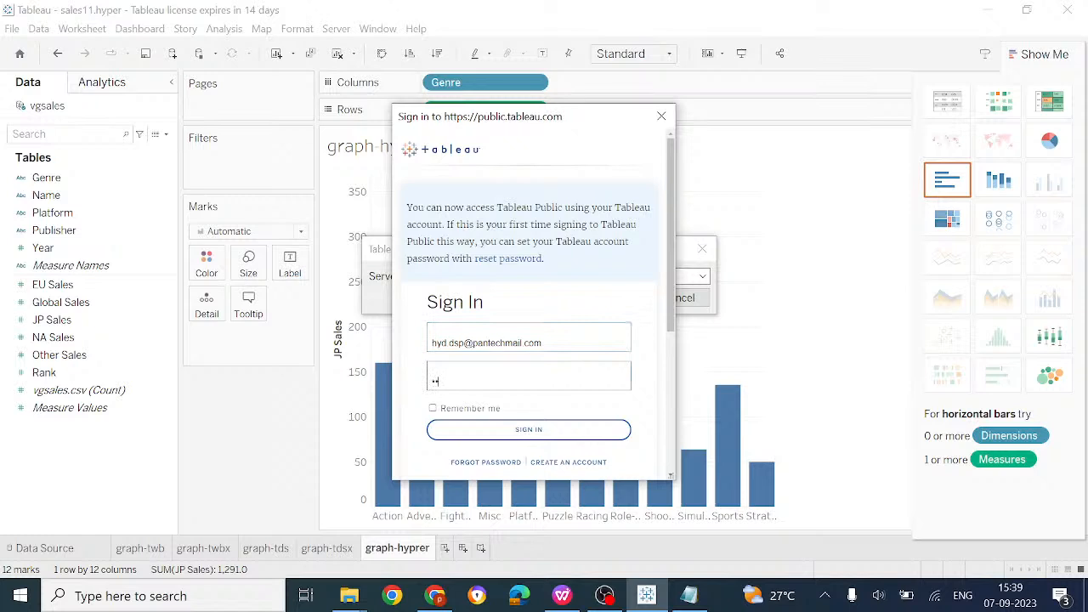
type("****")
left_click(433, 408)
left_click(534, 434)
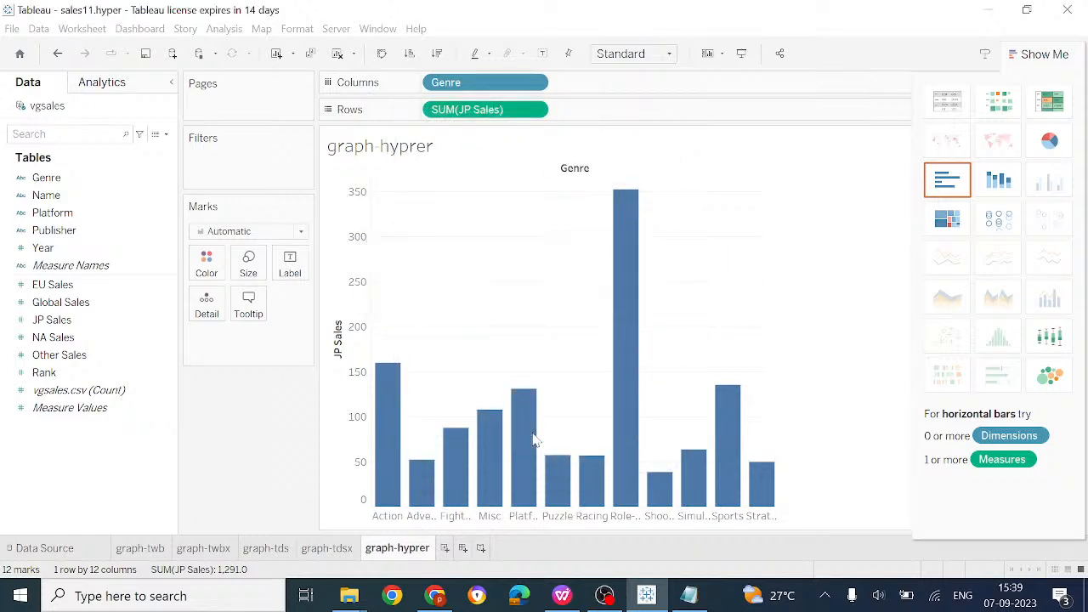
Publish the workbook to Tableau Public under the title sales11.hyper
left_click(338, 31)
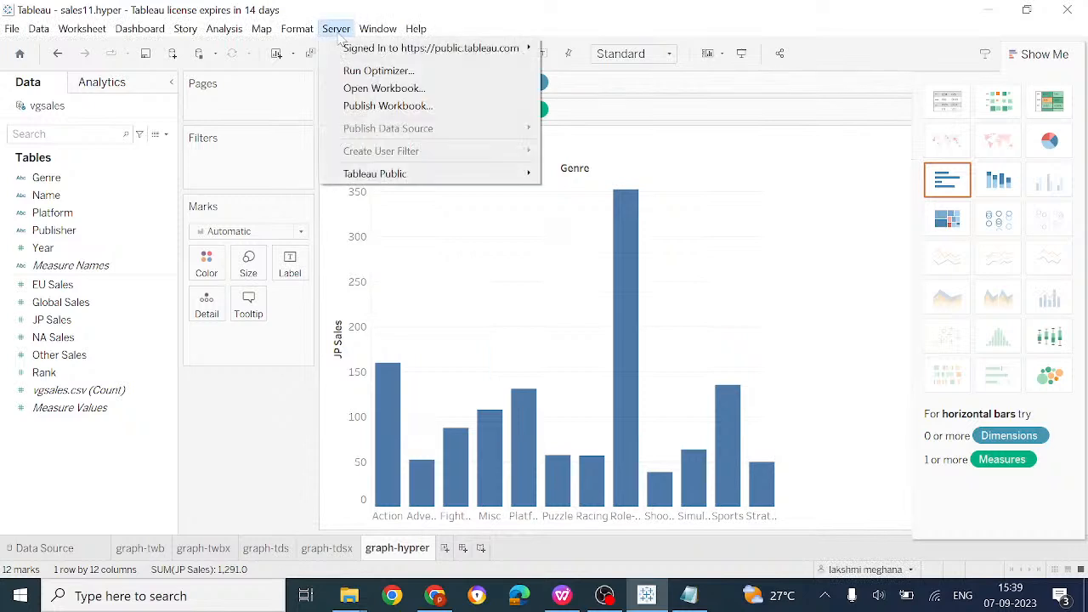
left_click(405, 111)
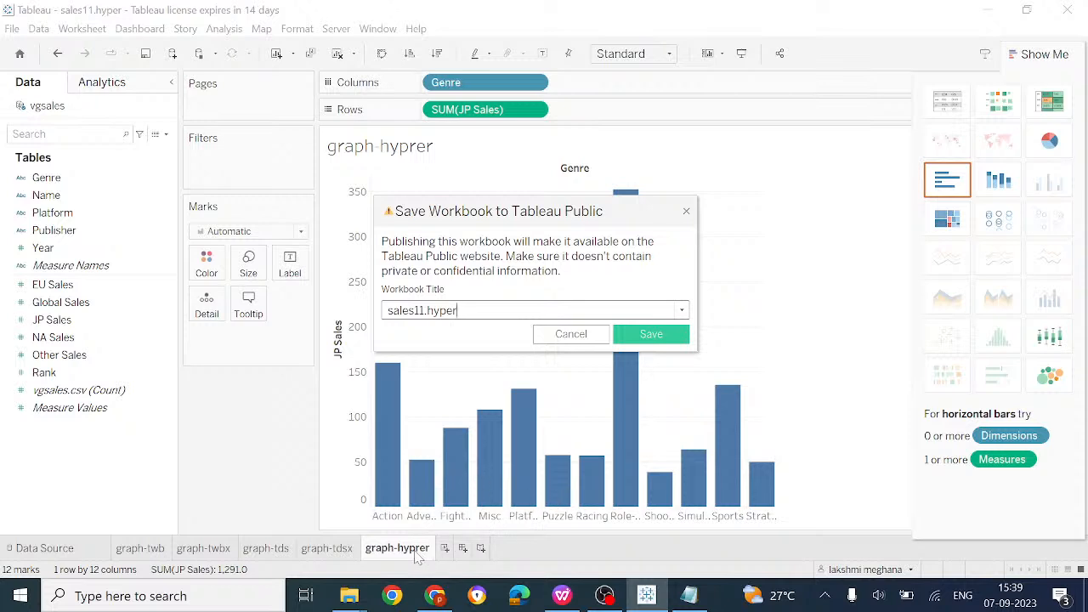
left_click(654, 334)
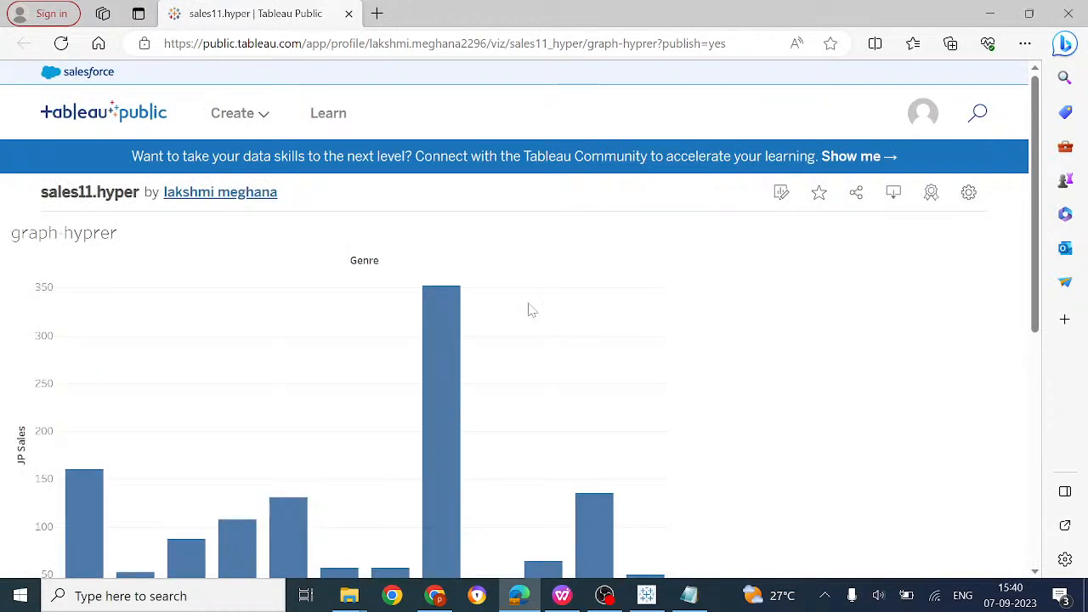
Open the author's profile and scroll through the published viz cards
left_click(252, 195)
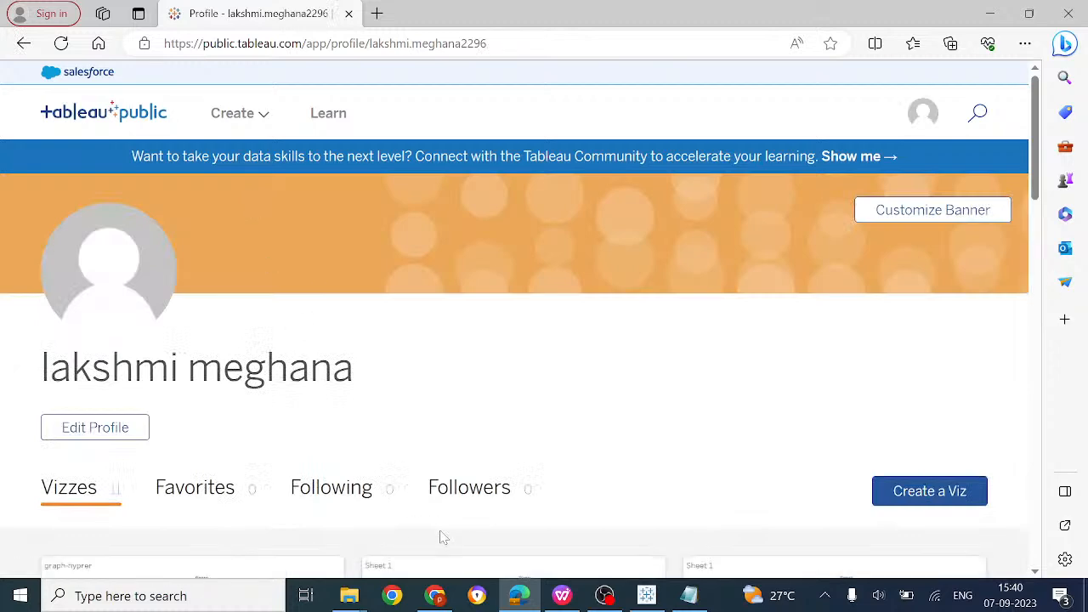
scroll(439, 537, "down", 5)
scroll(440, 537, "down", 2)
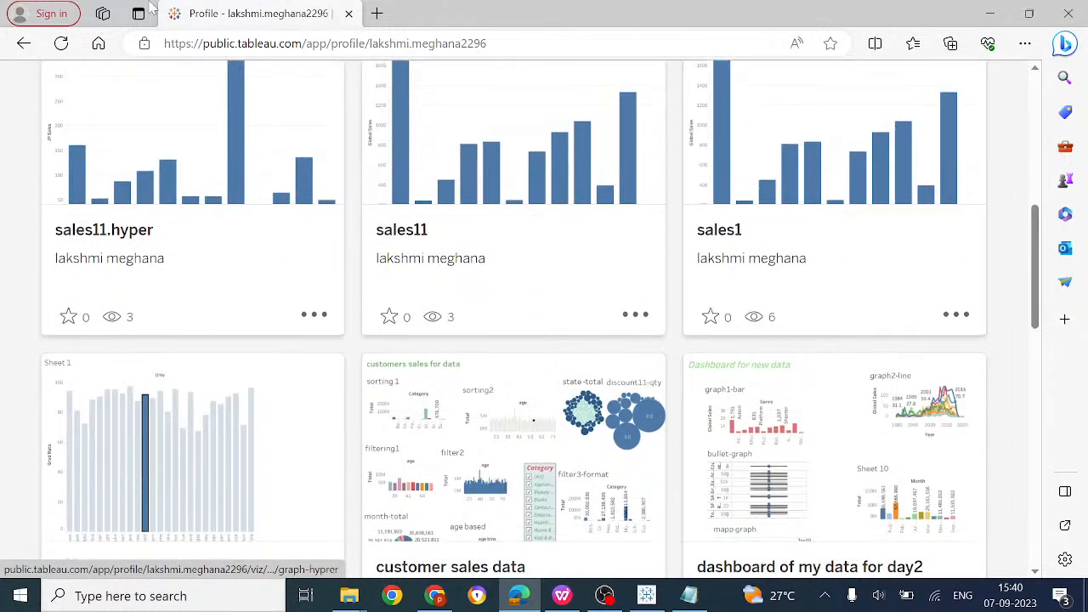
scroll(716, 339, "down", 10)
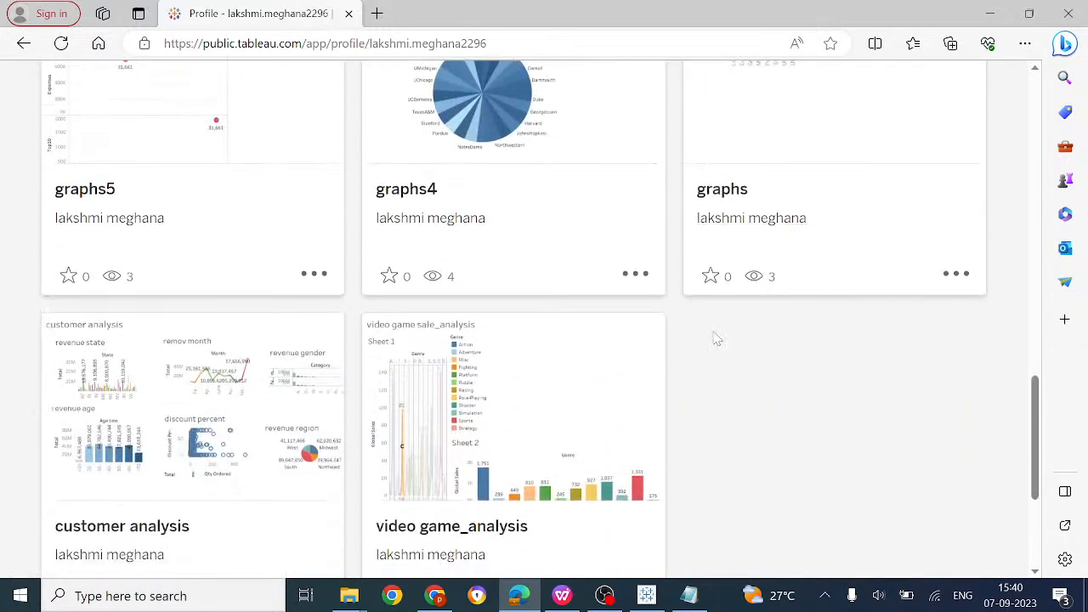
View the video game_analysis viz, then go back to the profile's viz list
left_click(457, 469)
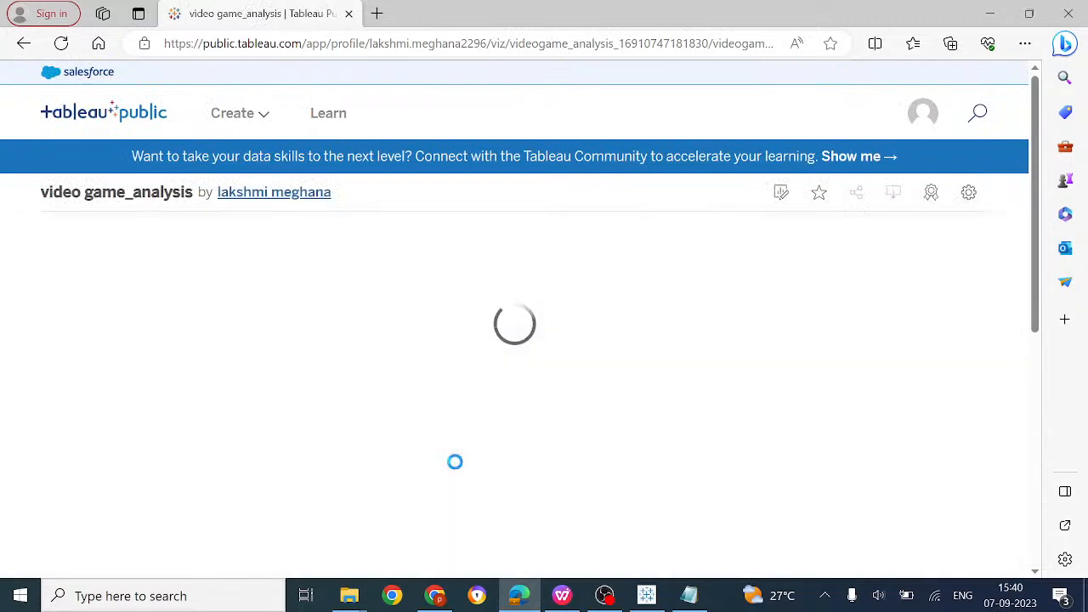
scroll(453, 463, "down", 2)
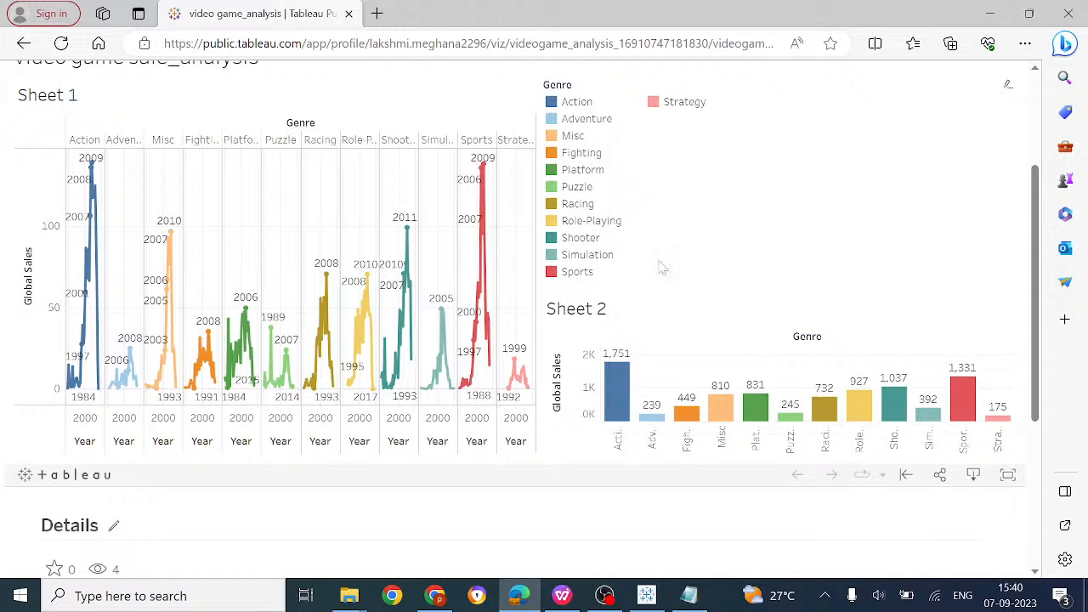
left_click(24, 44)
scroll(416, 306, "up", 5)
scroll(414, 306, "up", 5)
scroll(414, 305, "down", 3)
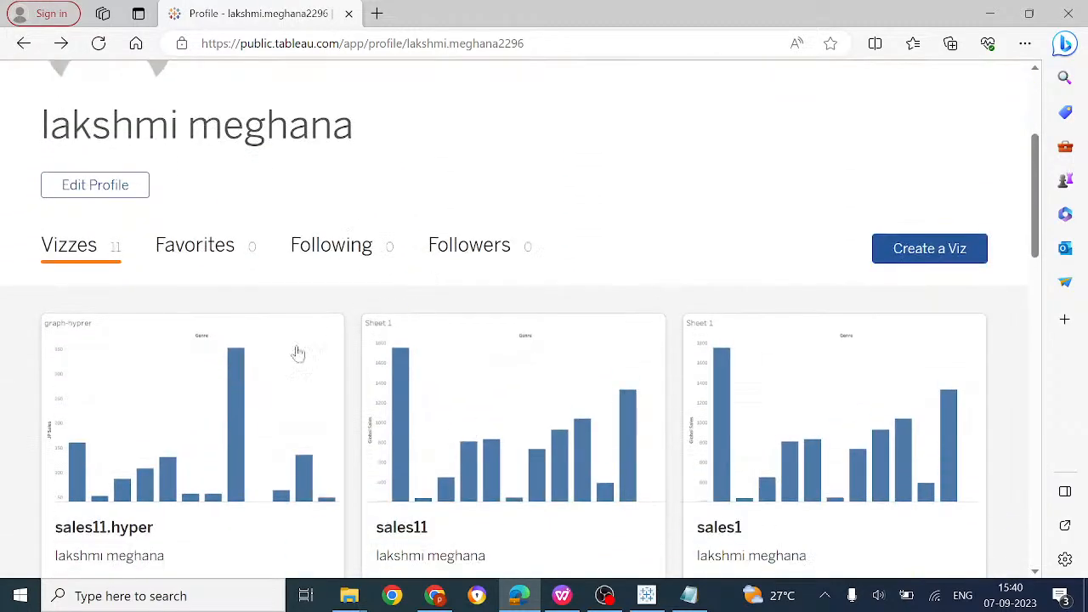
Open the sales11.hyper viz, return to the profile, and reopen sales11.hyper
left_click(235, 397)
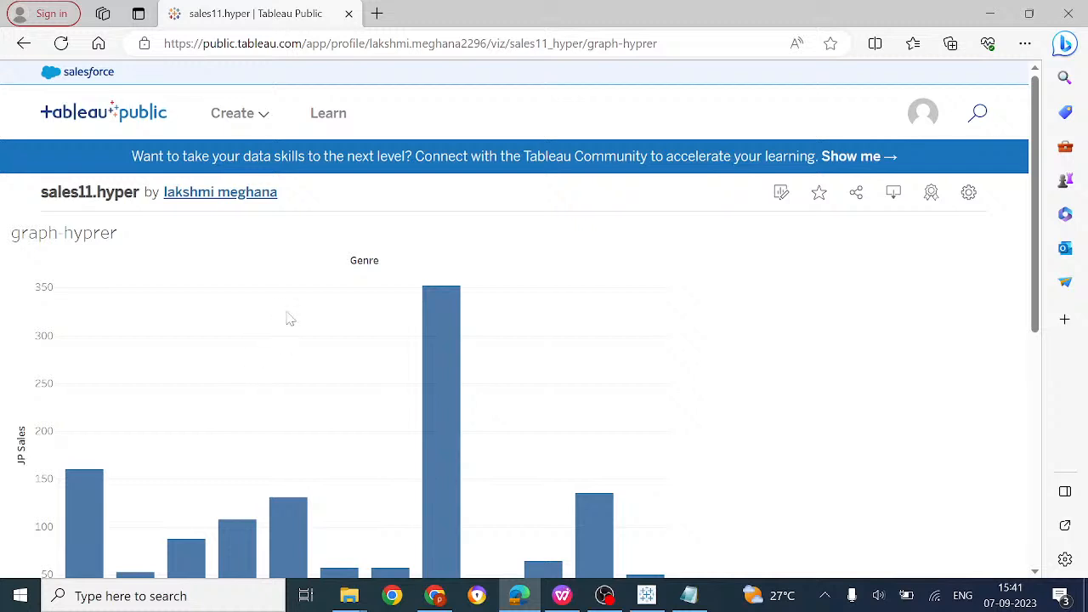
left_click(235, 193)
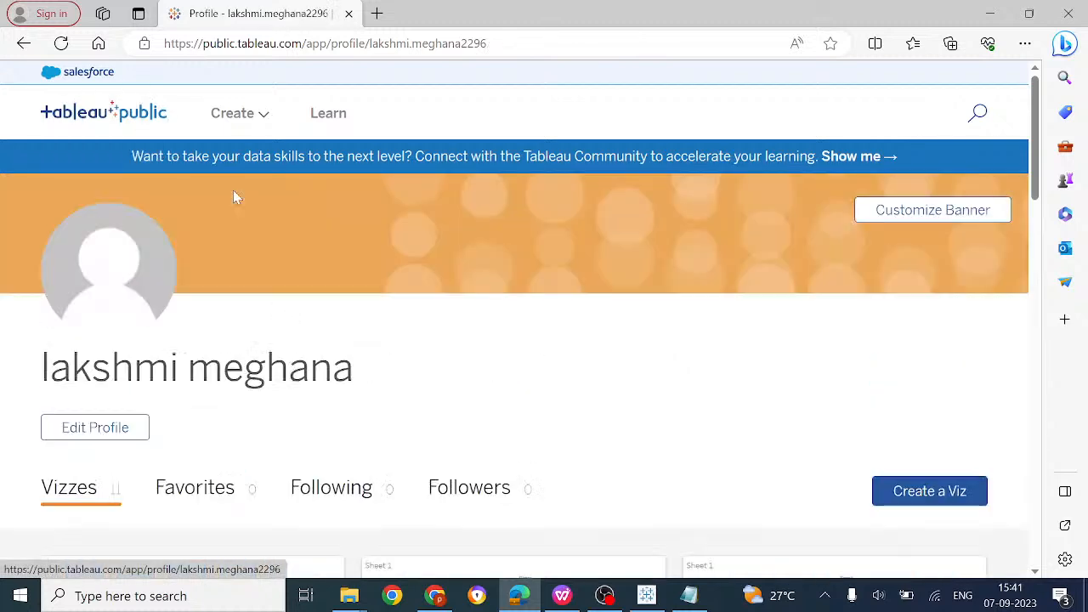
scroll(306, 316, "down", 4)
scroll(493, 309, "down", 3)
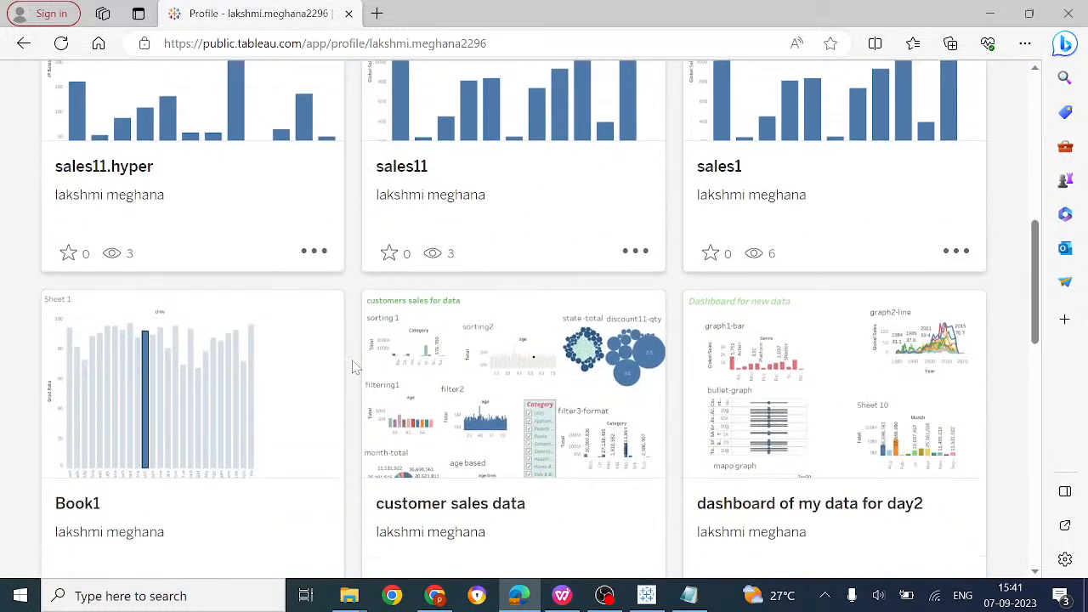
scroll(493, 309, "up", 2)
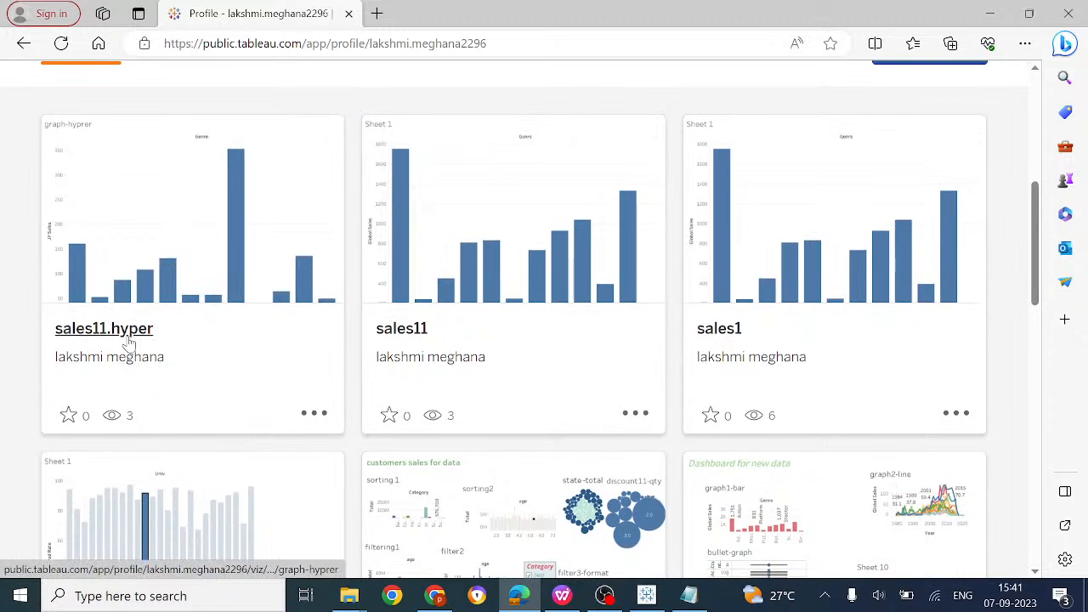
left_click(172, 266)
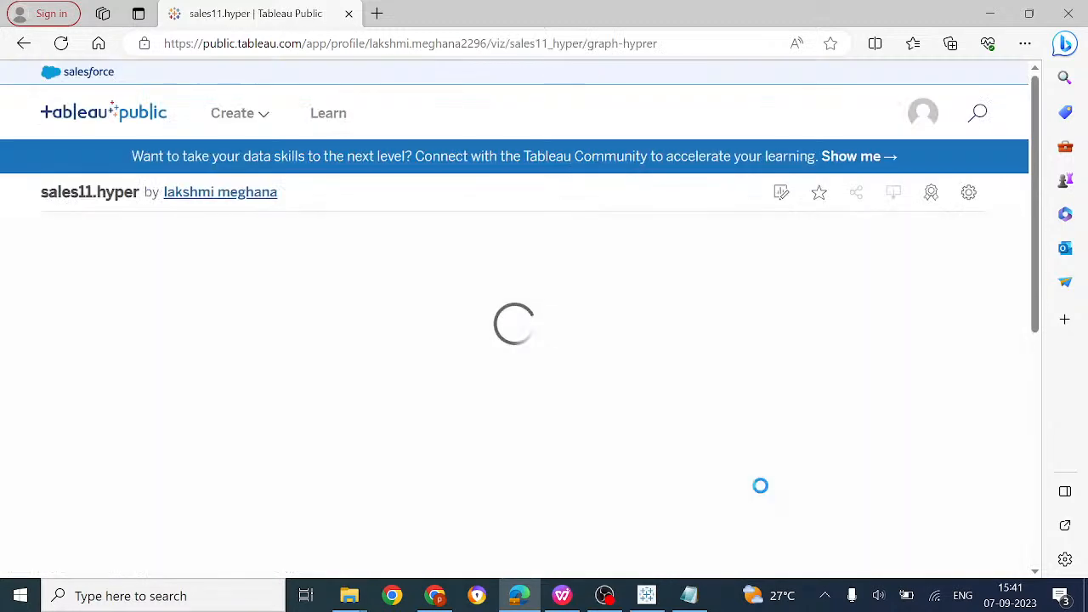
Highlight then clear the Role-Playing bar in the published chart, and close Edge
left_click(435, 450)
scroll(417, 449, "down", 1)
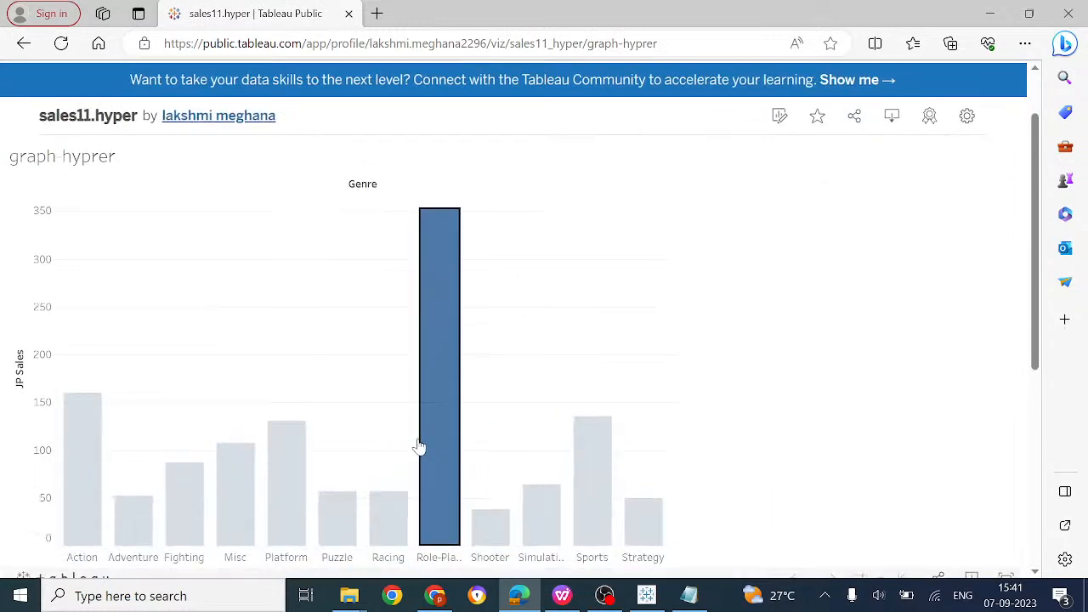
mouse_move(70, 505)
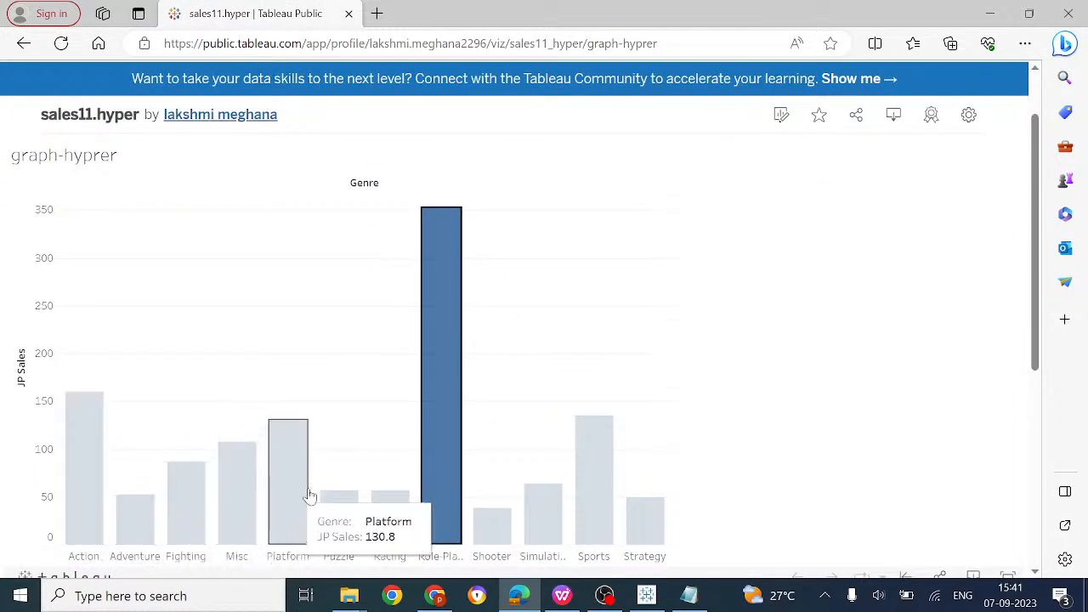
left_click(316, 393)
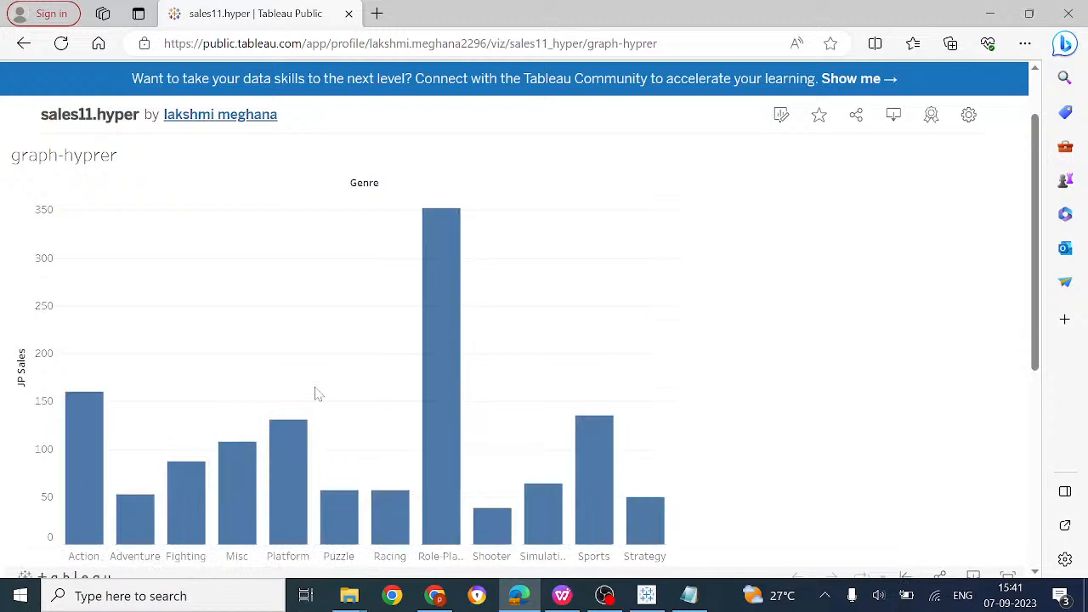
scroll(315, 393, "down", 2)
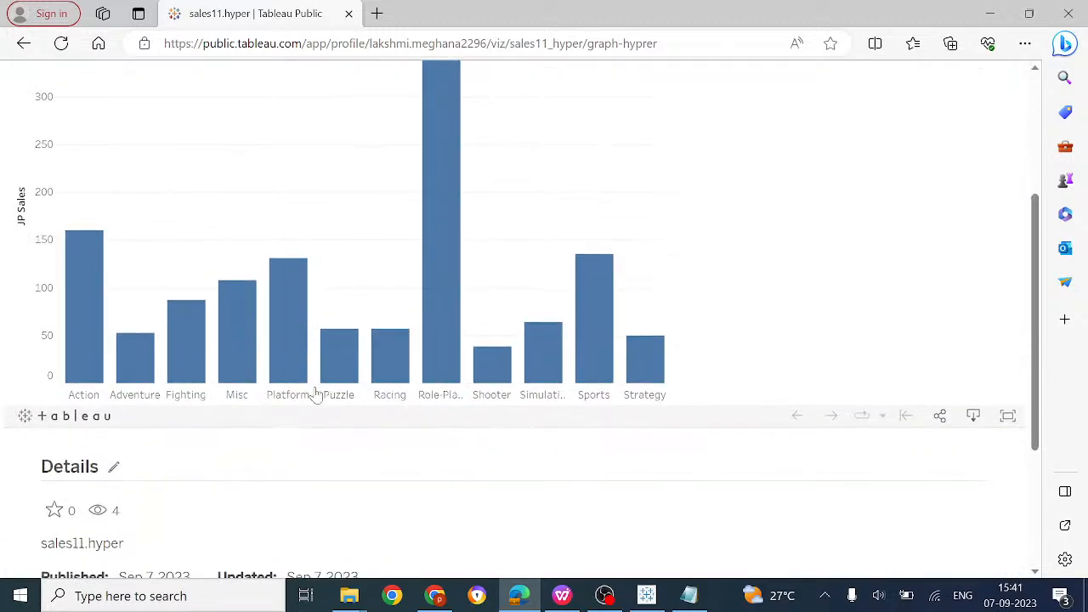
scroll(587, 196, "up", 3)
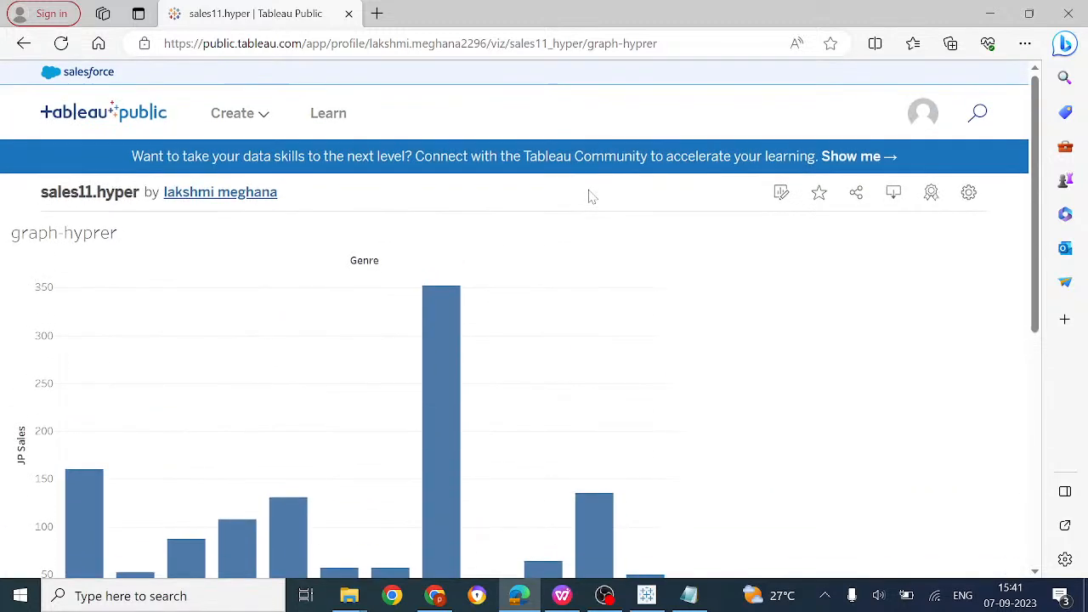
left_click(1068, 13)
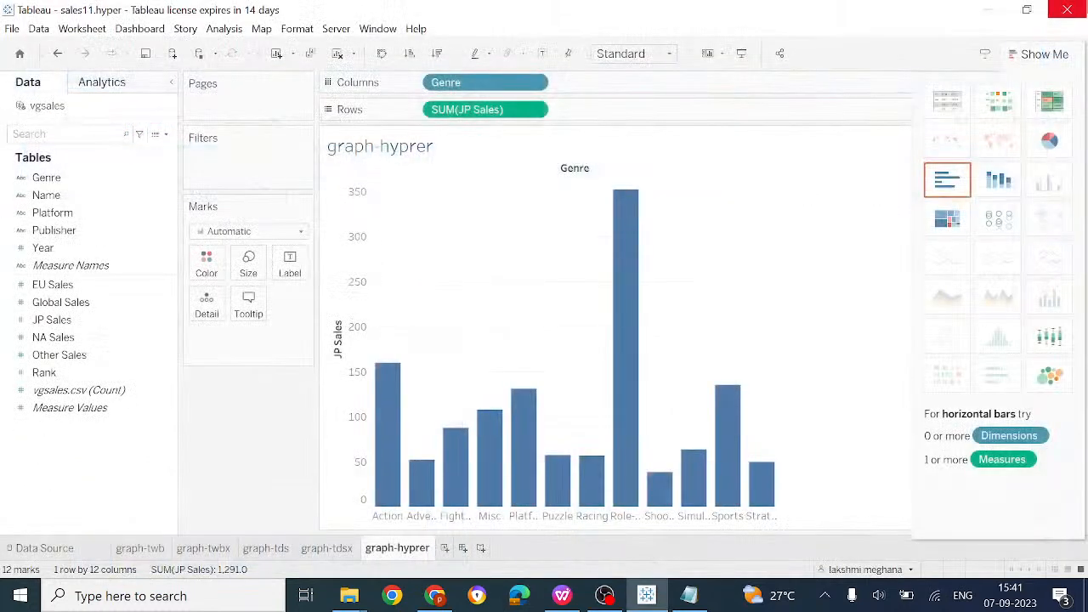
Republish the workbook as sales11.hyper, confirming Yes to overwrite the existing version
left_click(337, 29)
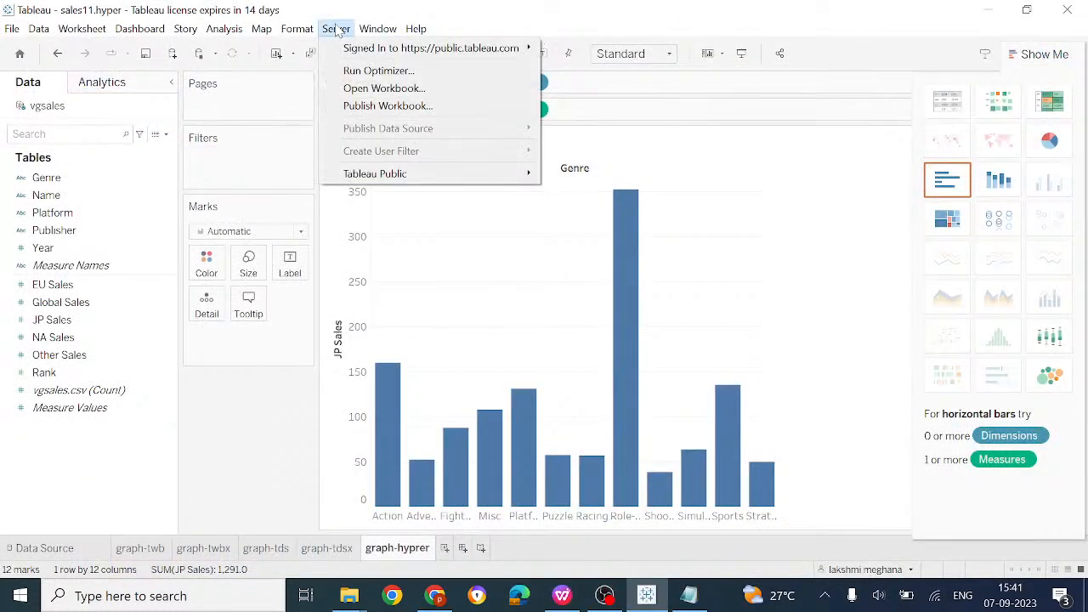
mouse_move(377, 29)
left_click(336, 29)
mouse_move(476, 47)
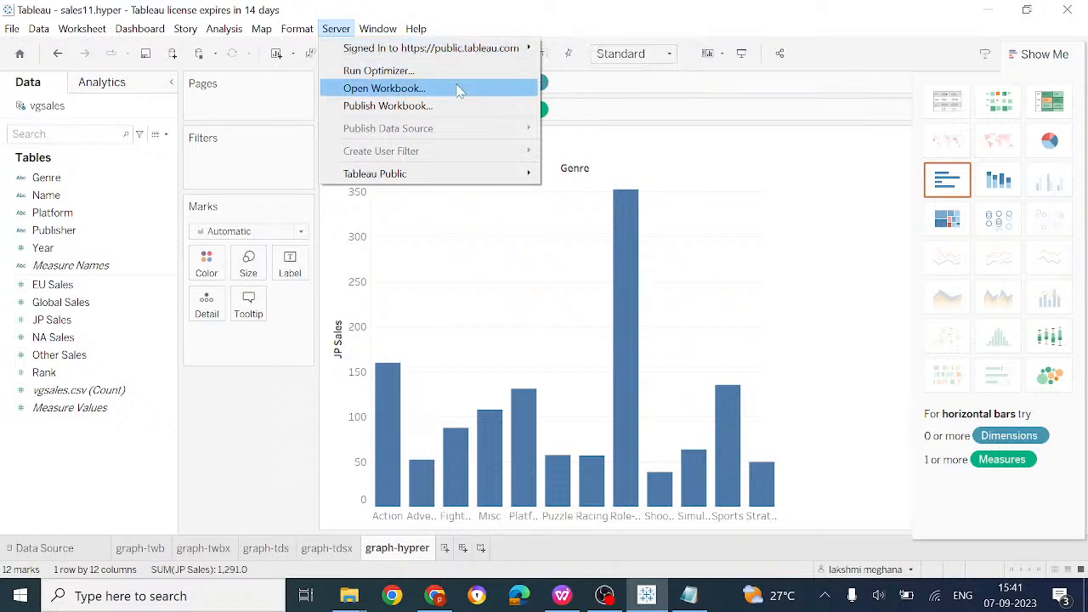
left_click(397, 108)
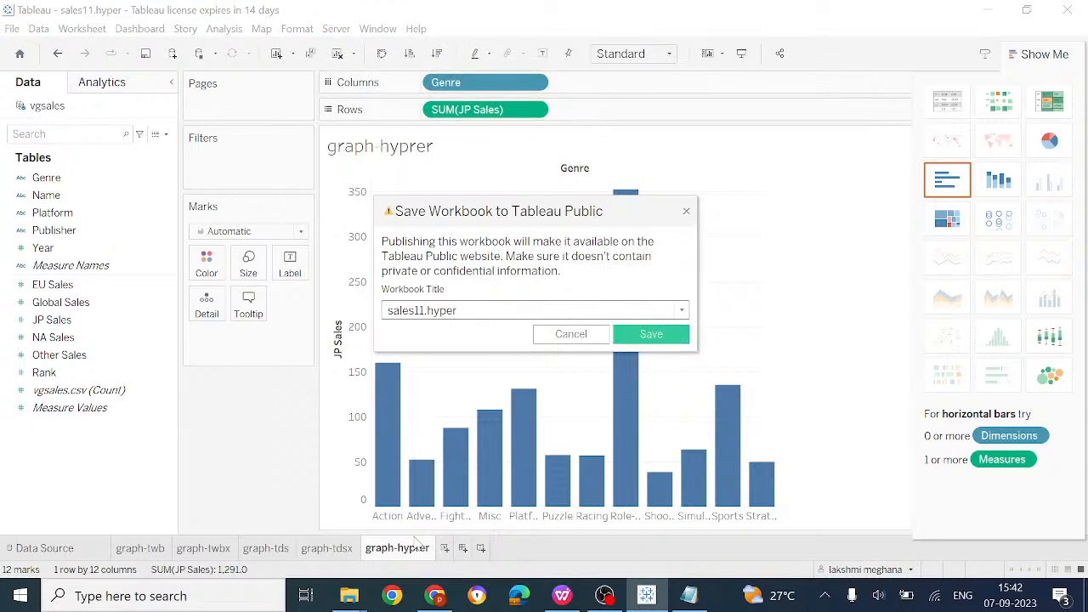
left_click(671, 337)
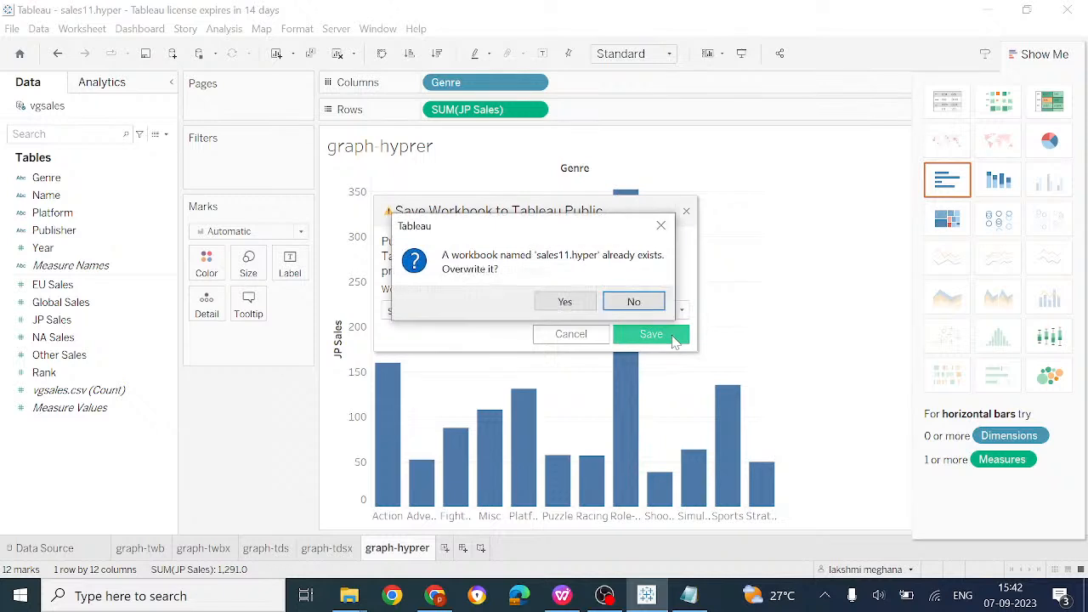
key("Left")
key("Return")
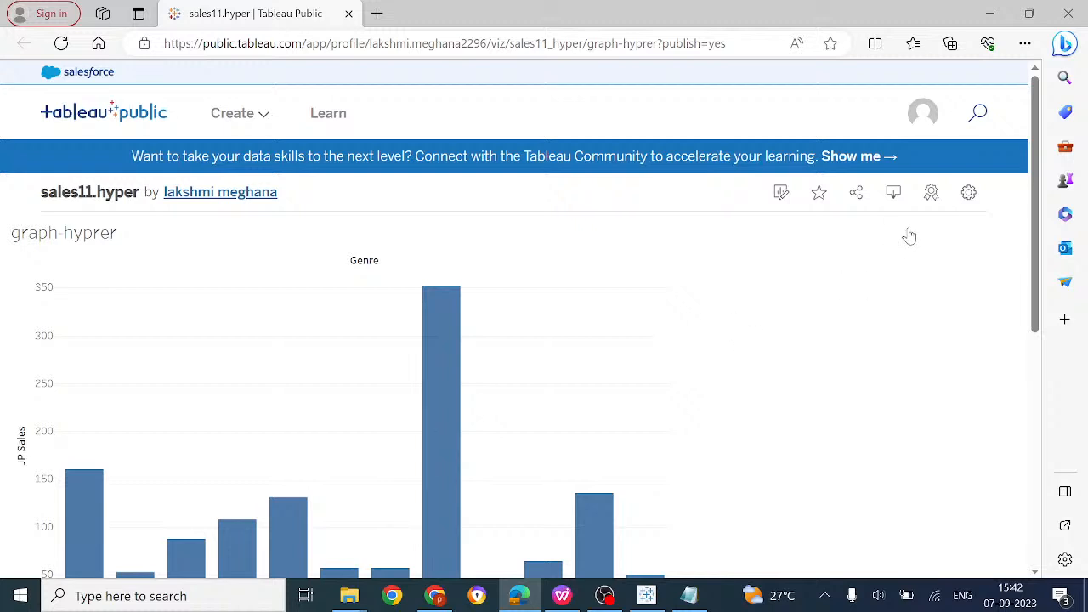
Favourite the viz, download the chart as graph-hyprer.png, and view then close the image
left_click(818, 200)
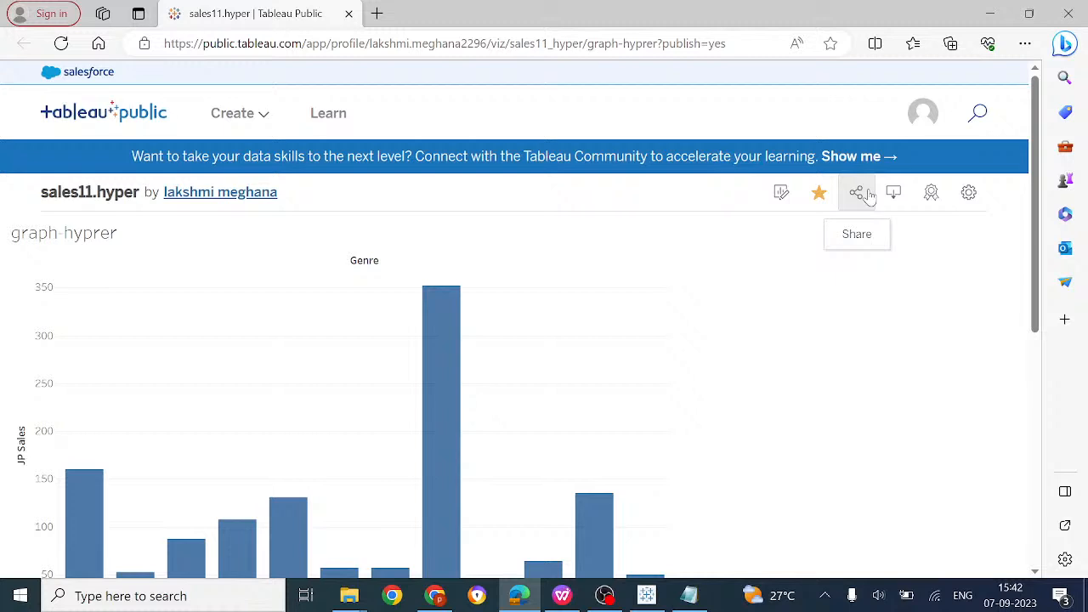
left_click(894, 195)
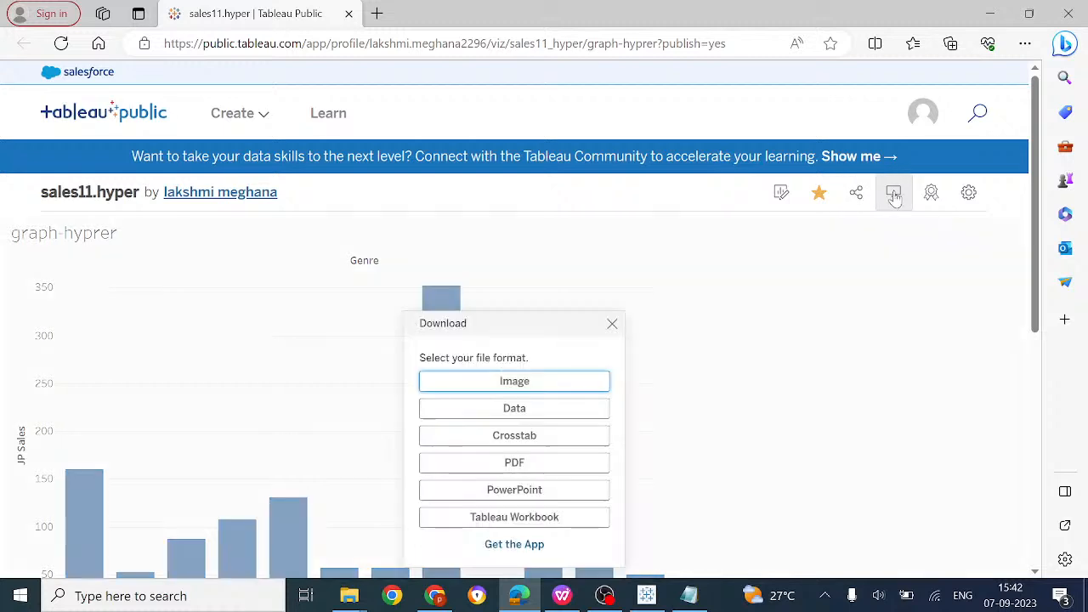
left_click(503, 390)
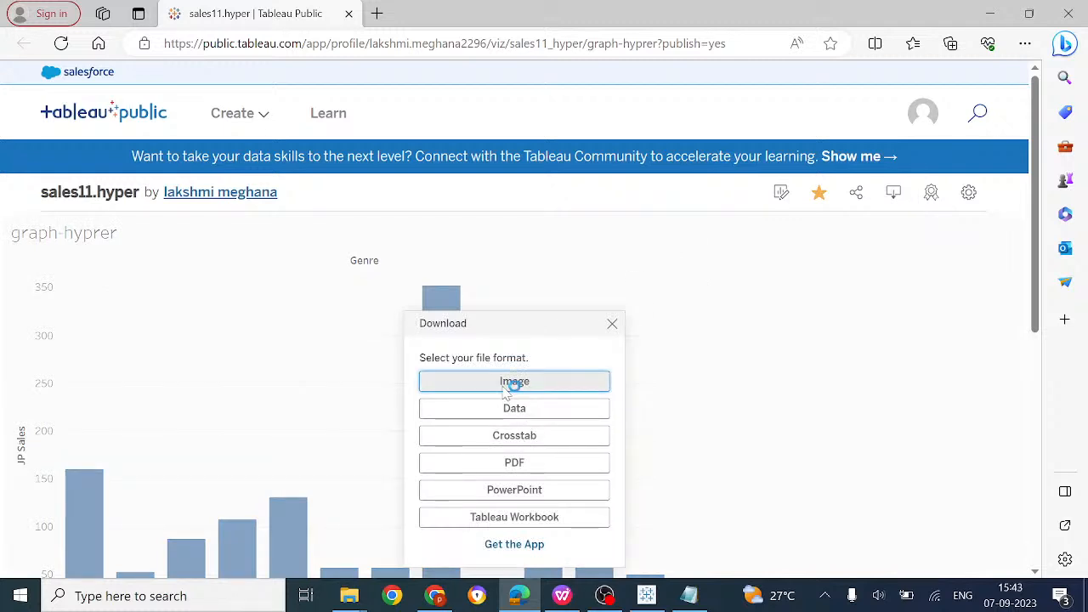
scroll(506, 390, "down", 4)
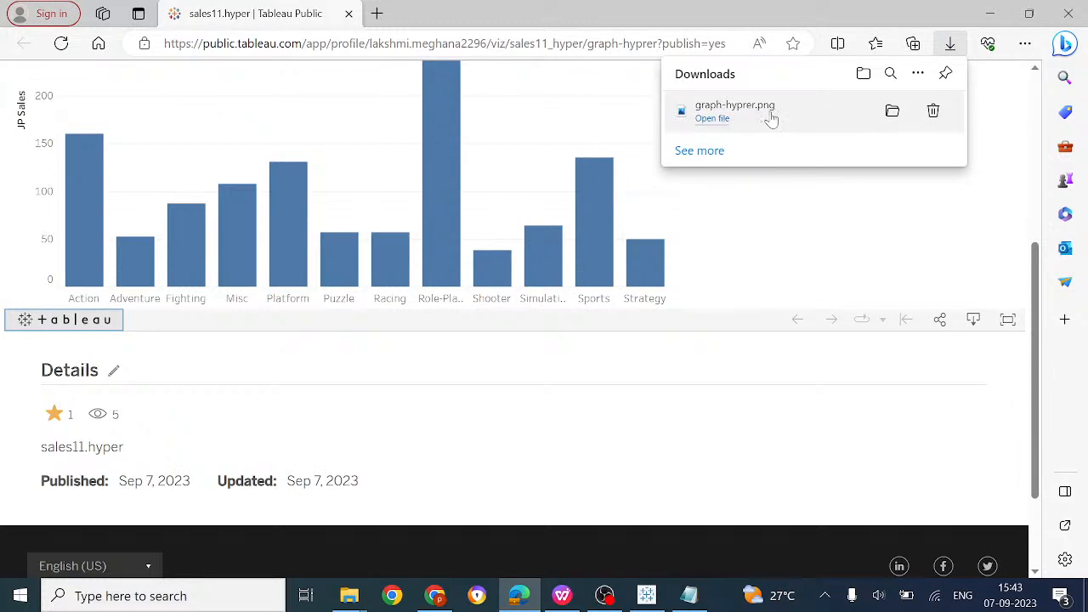
left_click(712, 119)
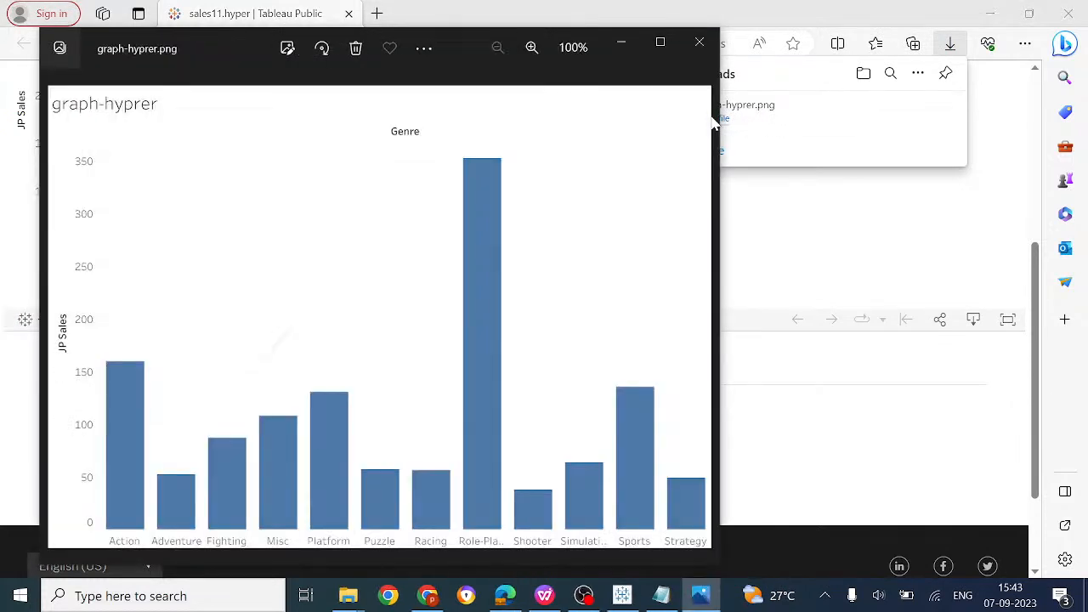
left_click(700, 41)
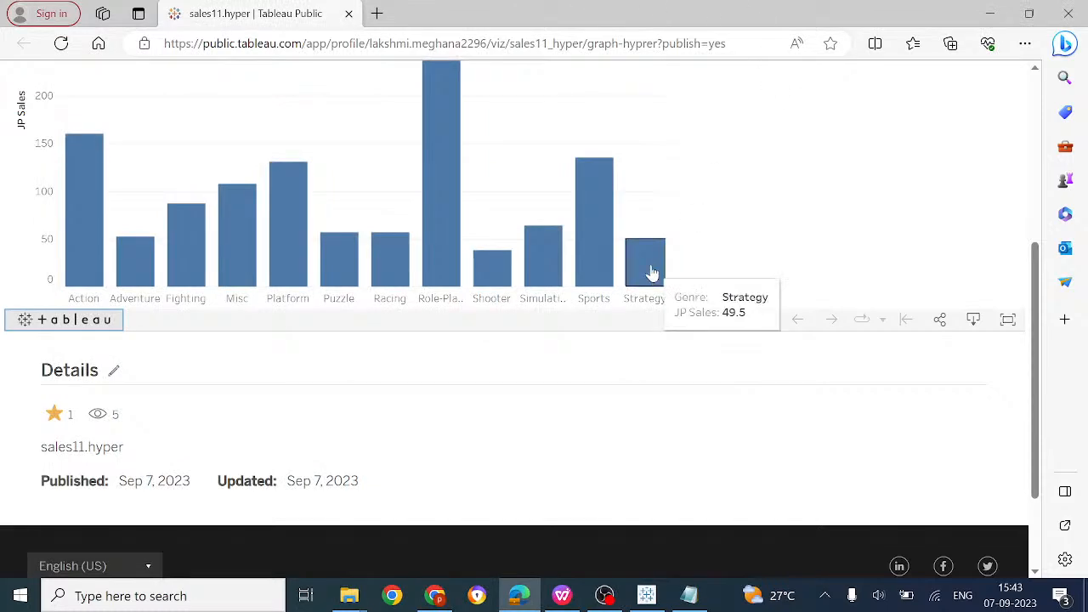
scroll(651, 272, "up", 4)
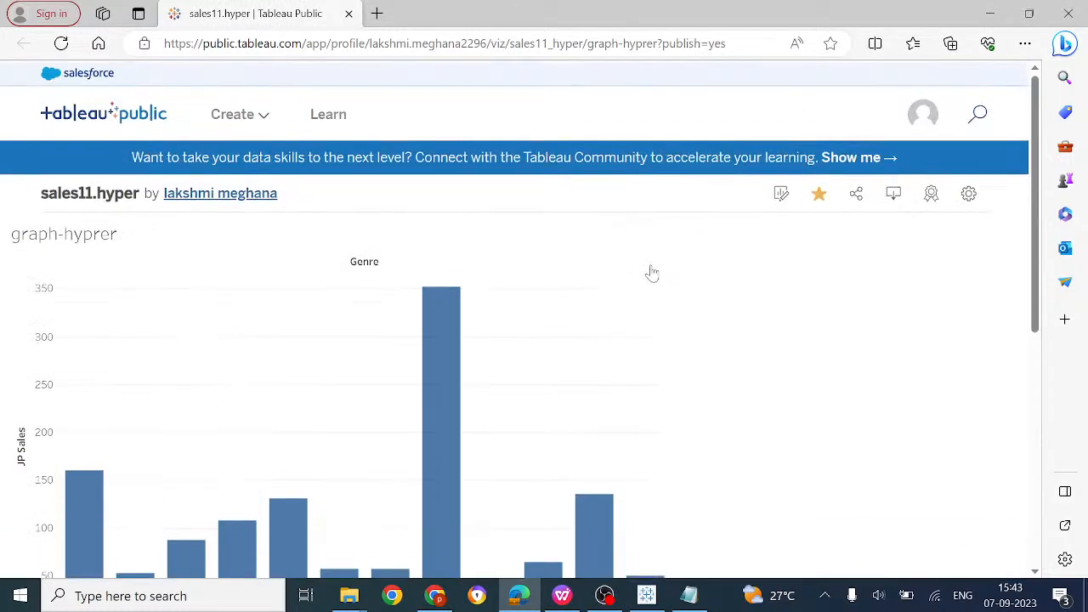
left_click(897, 194)
left_click(898, 194)
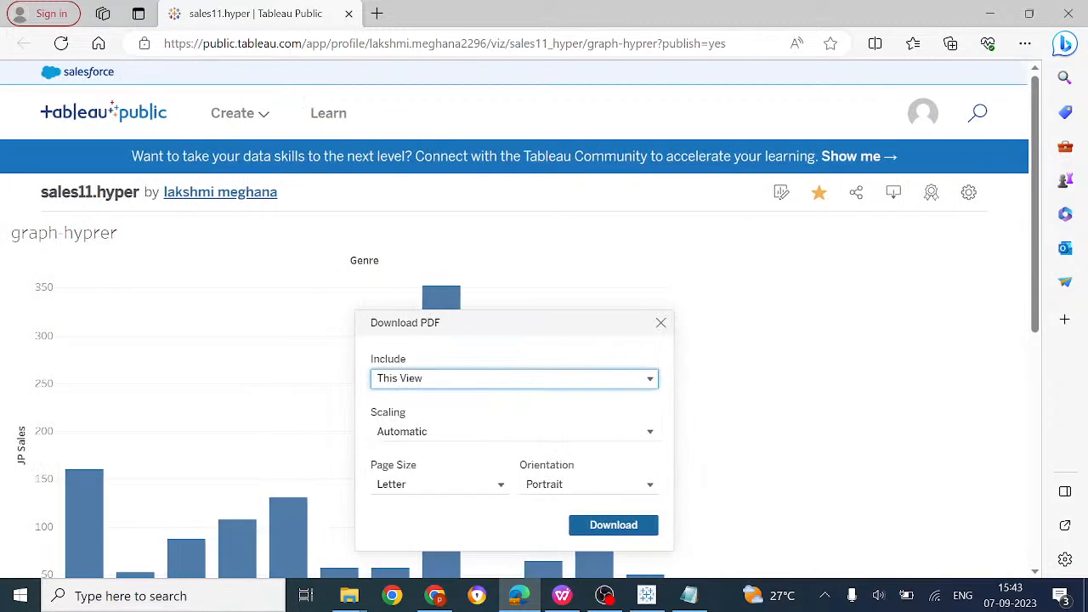
left_click(482, 378)
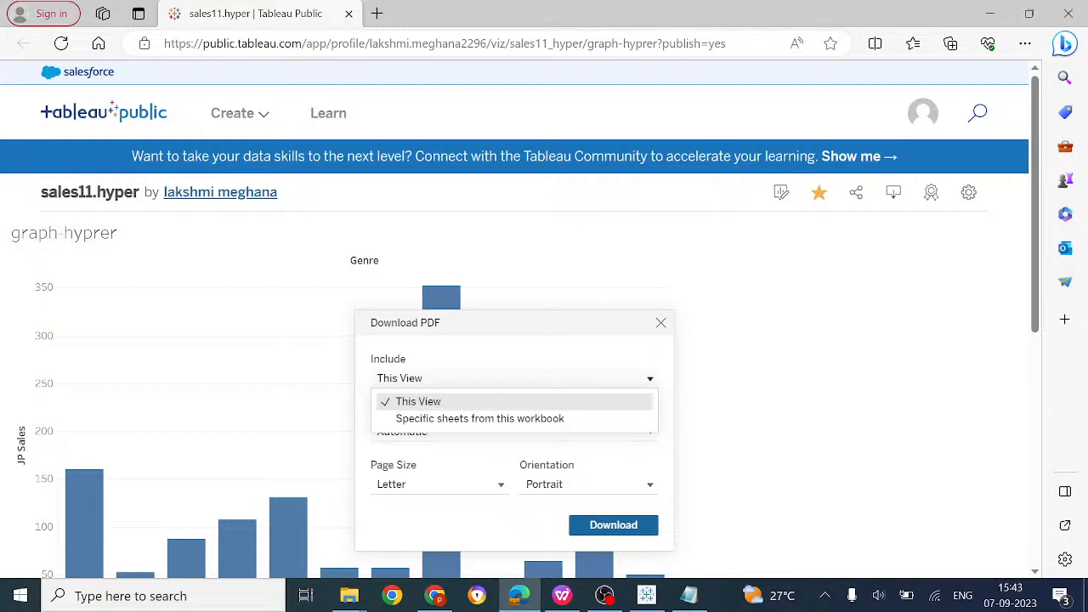
left_click(618, 484)
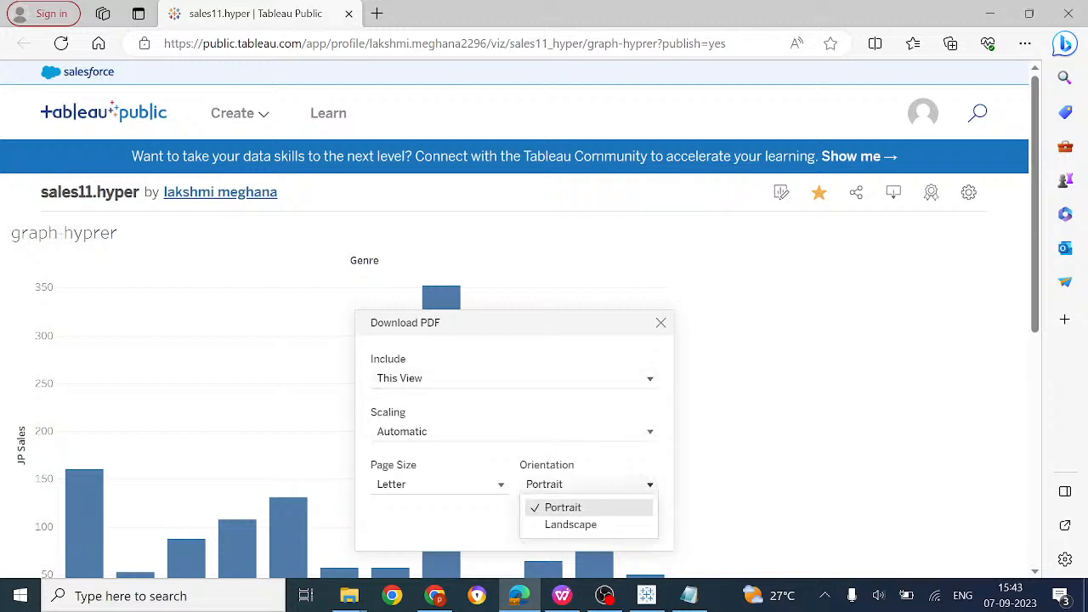
left_click(437, 484)
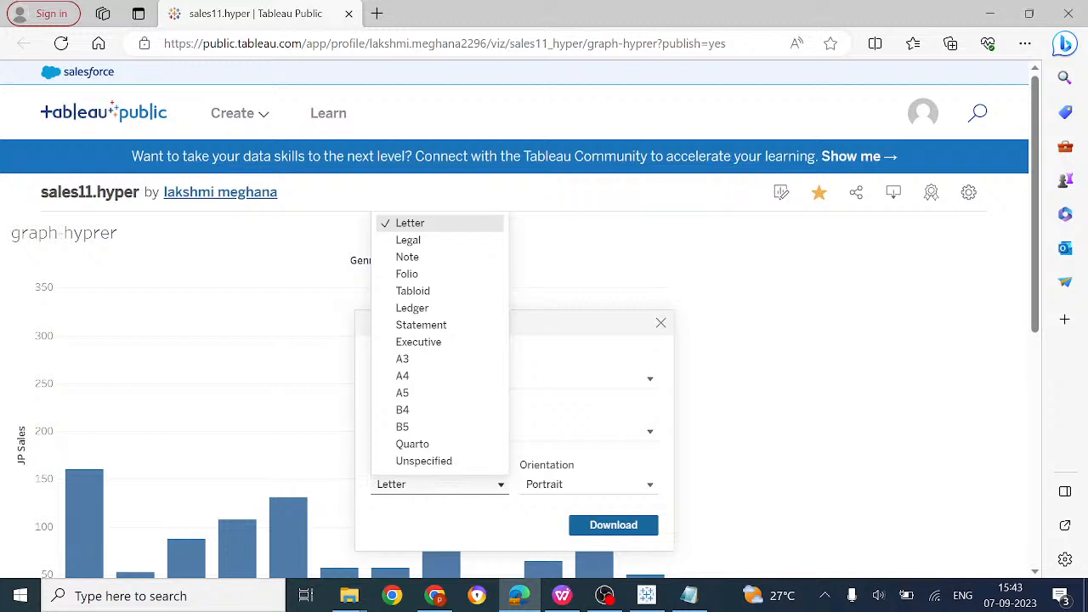
left_click(761, 388)
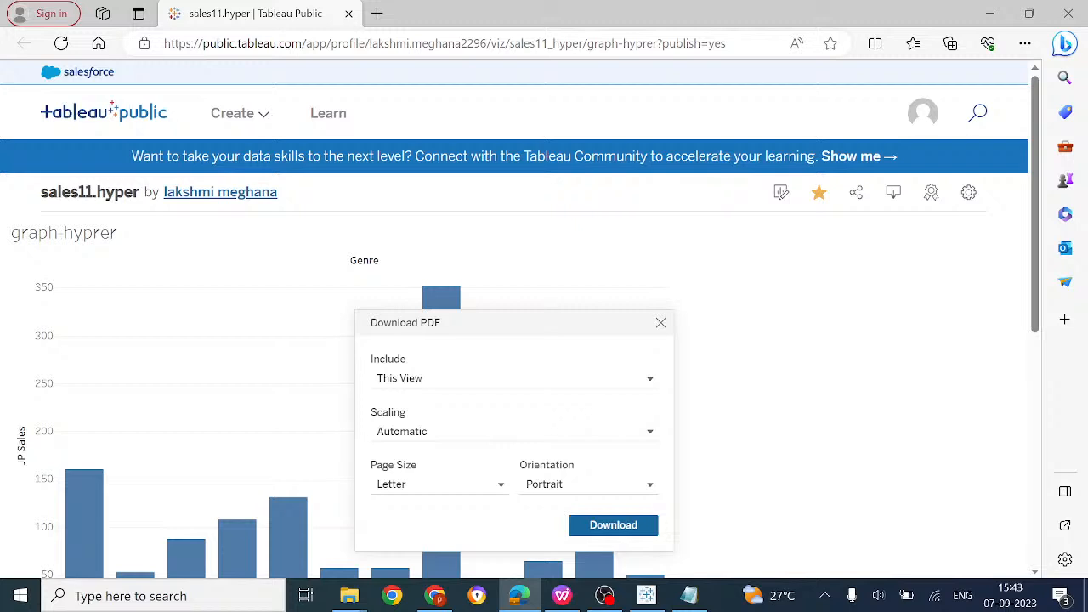
left_click(660, 323)
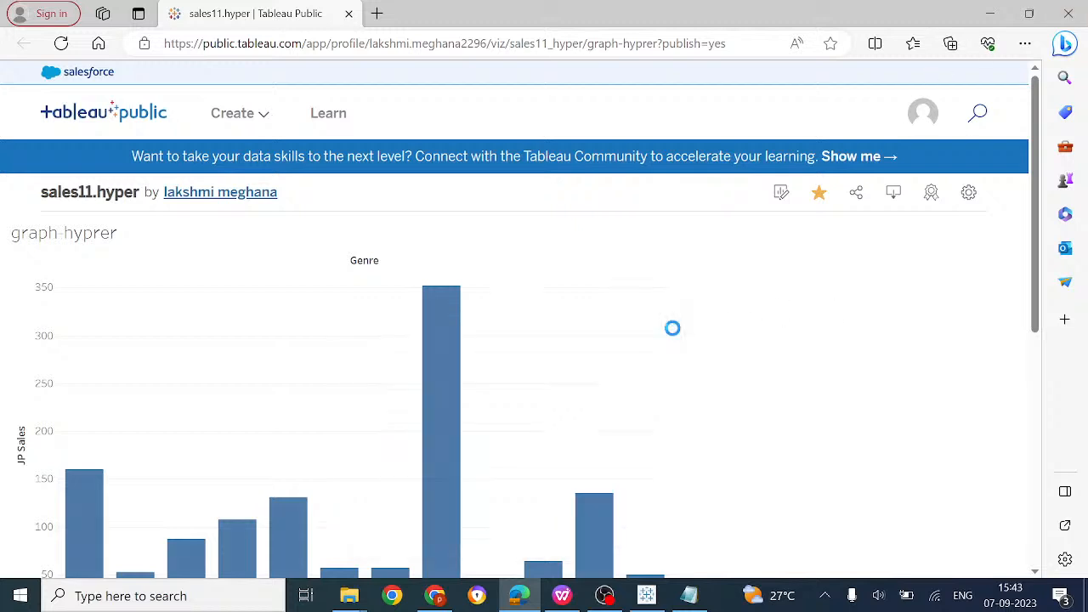
scroll(893, 192, "down", 4)
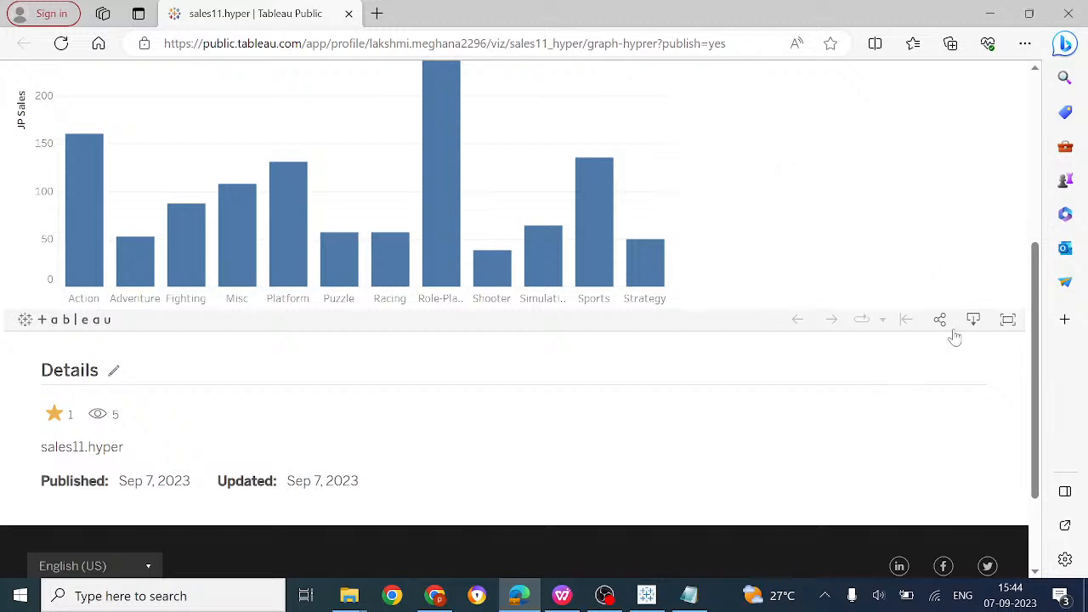
scroll(881, 226, "up", 4)
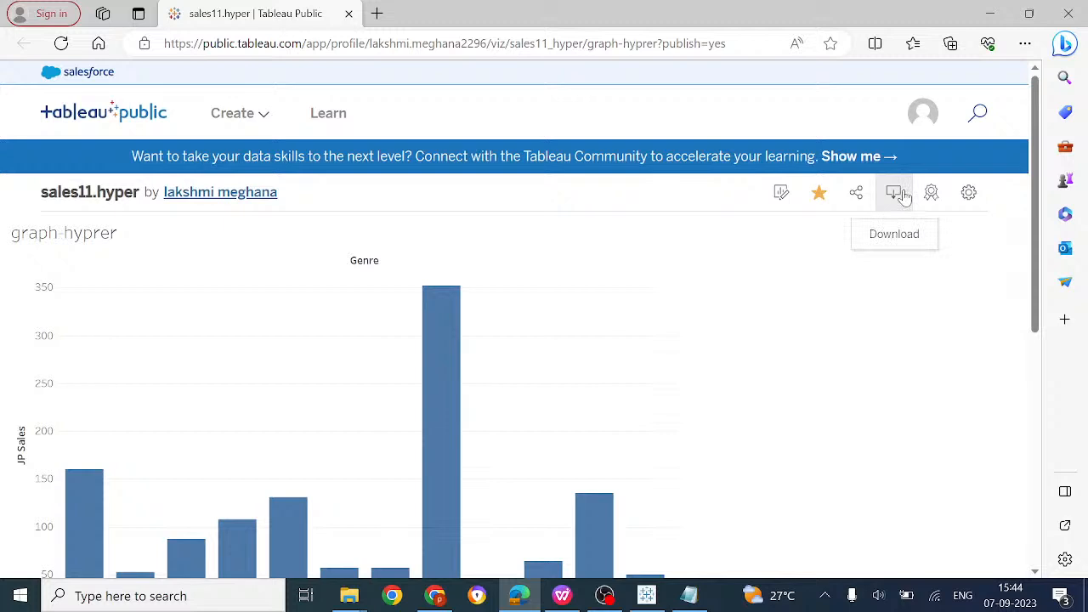
Download the Current-version workbook as sales11.hyper.twbx and show it in the Downloads folder
left_click(901, 193)
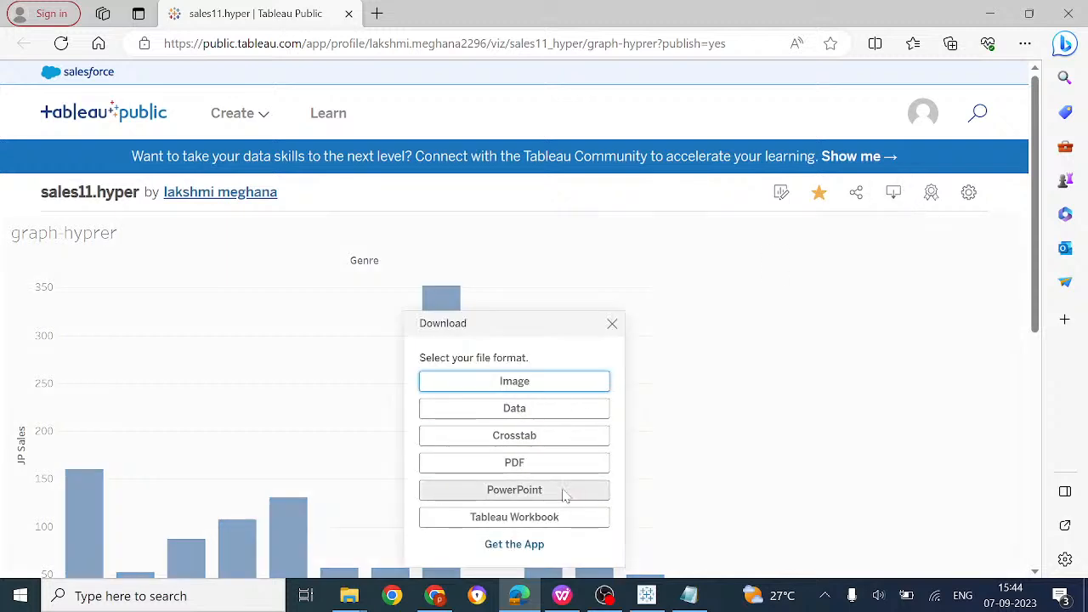
left_click(544, 520)
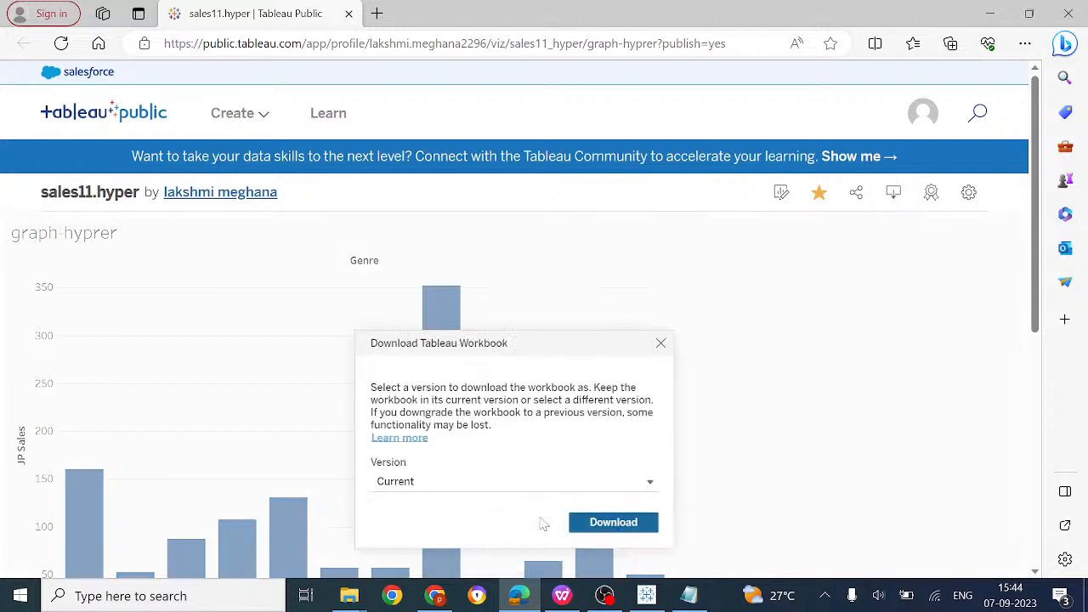
left_click(600, 525)
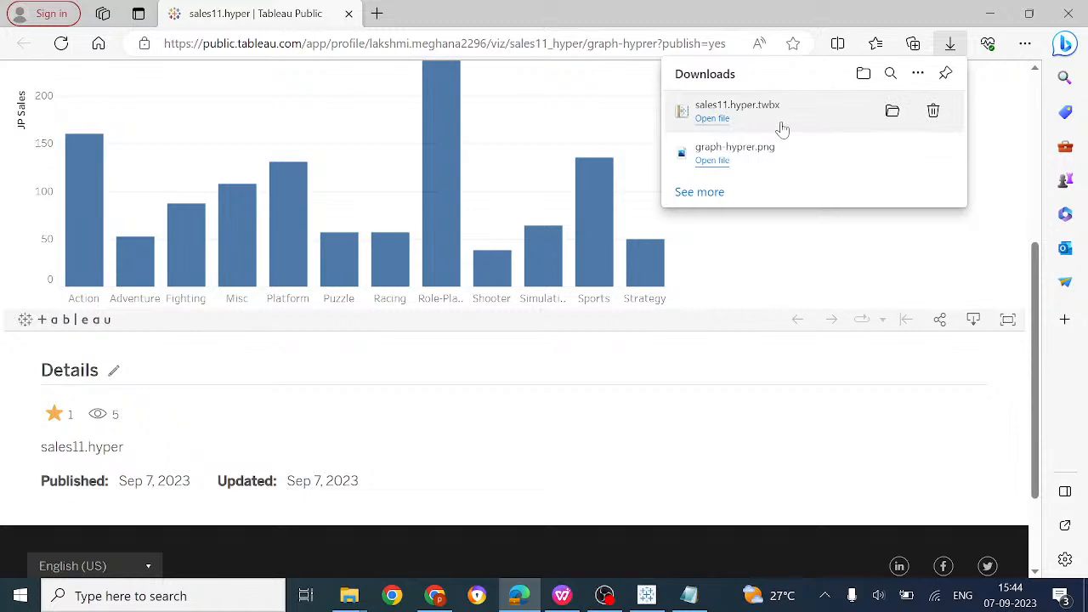
left_click(891, 112)
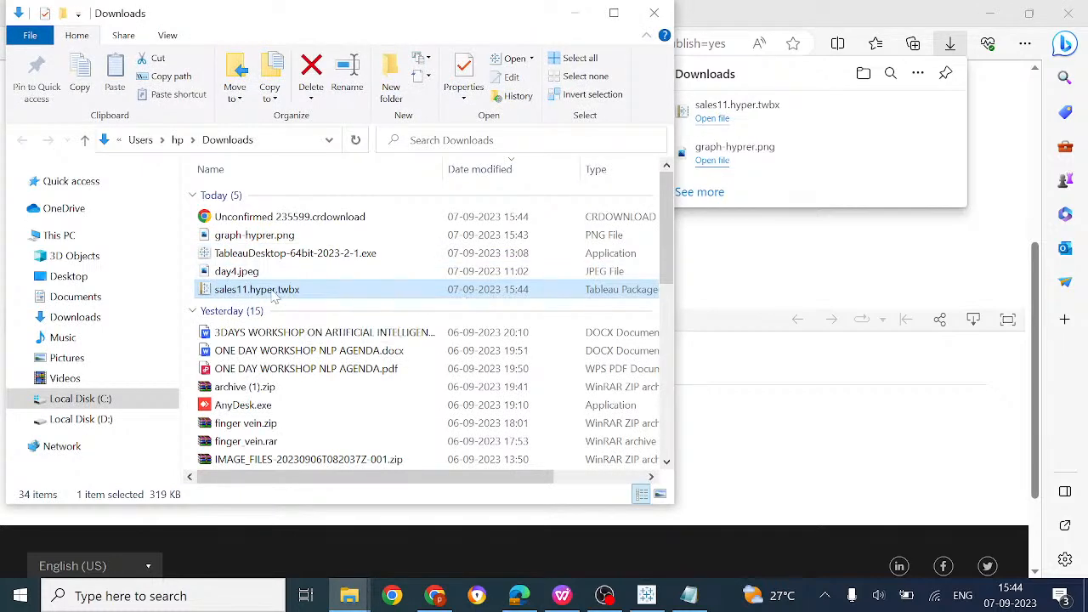
Open sales11.hyper.twbx in Tableau, continue the trial, then close Tableau and the Downloads window
double_click(275, 293)
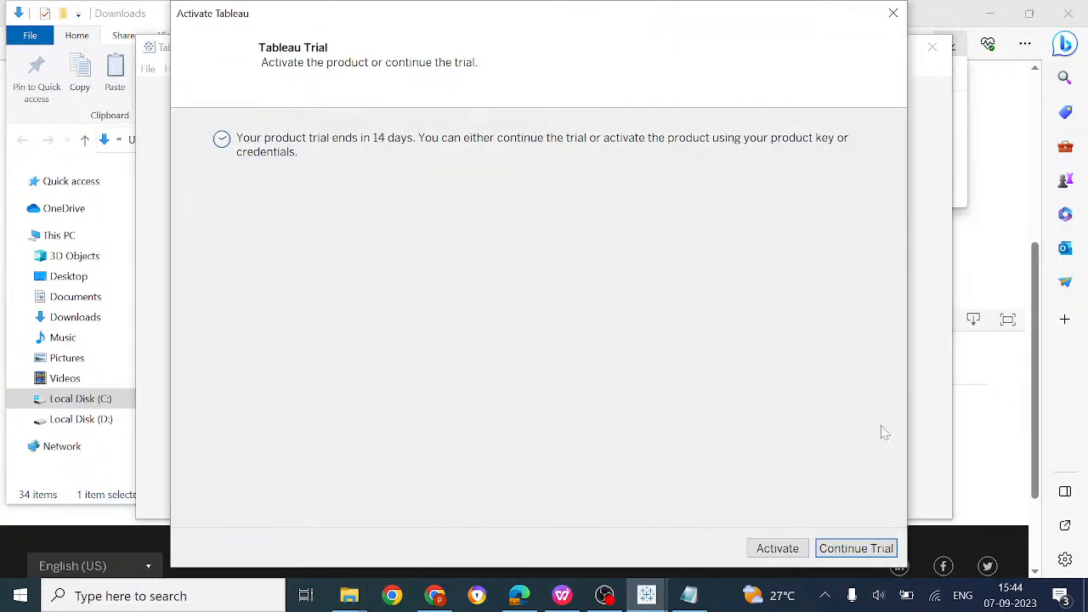
left_click(858, 548)
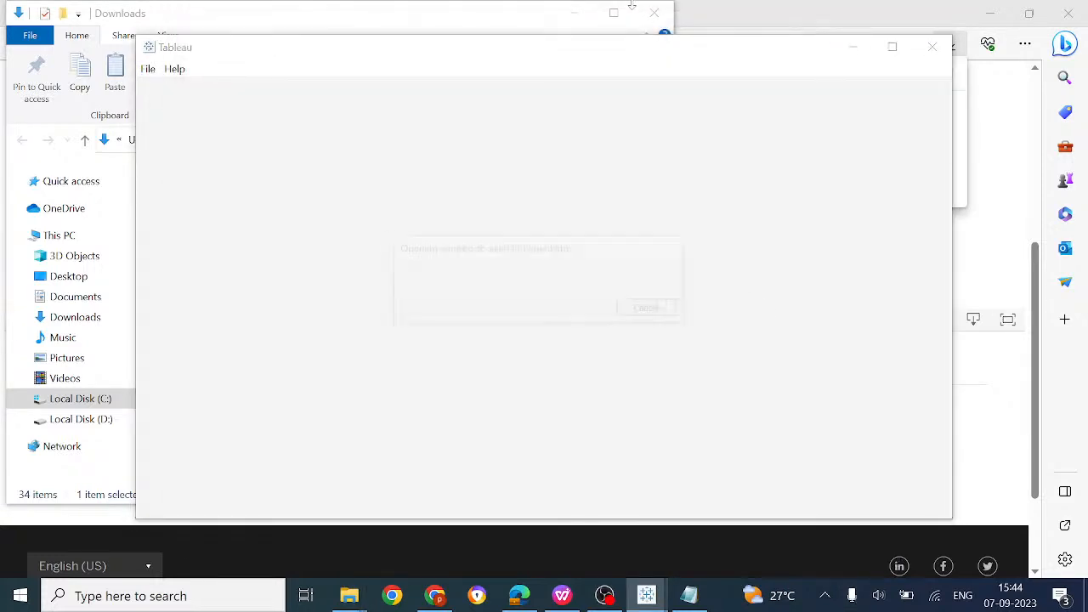
left_click(933, 49)
left_click(664, 12)
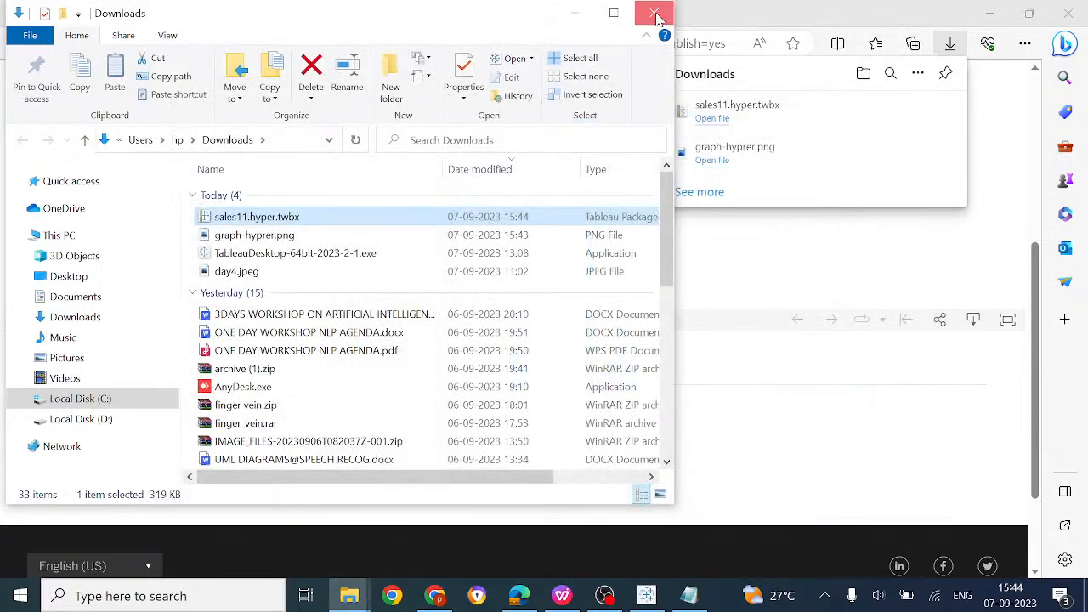
Show Data visualization.docx and click into the Day-4 lines on publishing and sharing visualizations
left_click(646, 595)
left_click(564, 596)
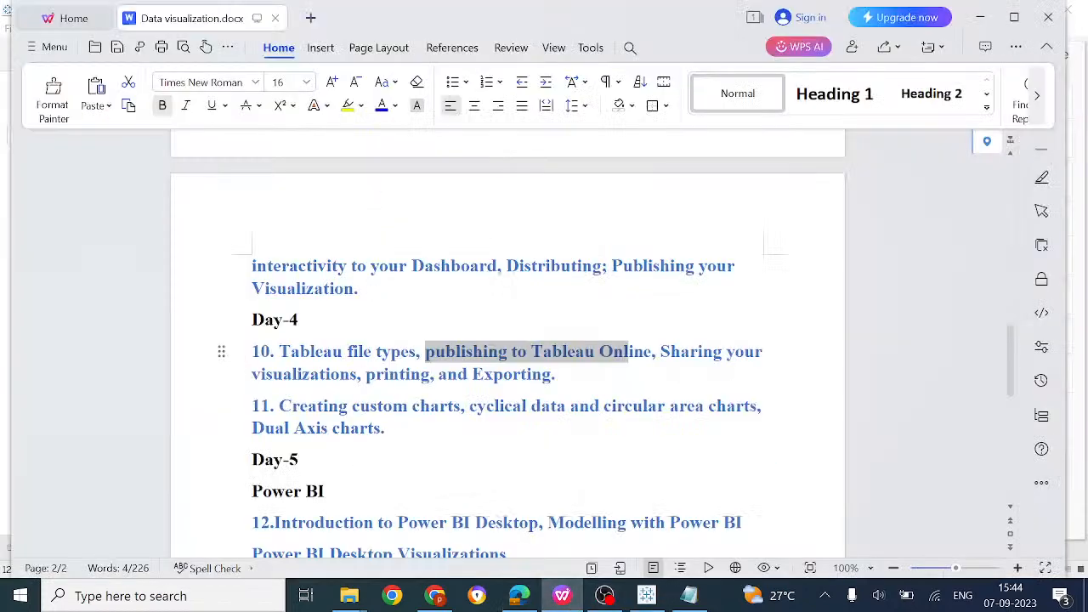
left_click(363, 351)
left_click(567, 351)
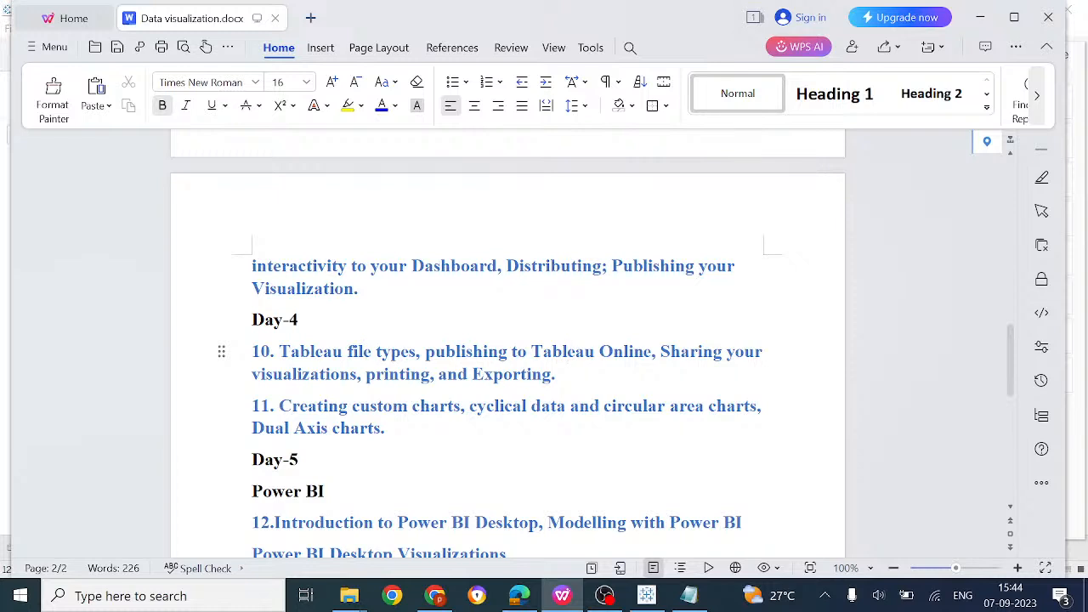
left_click(303, 374)
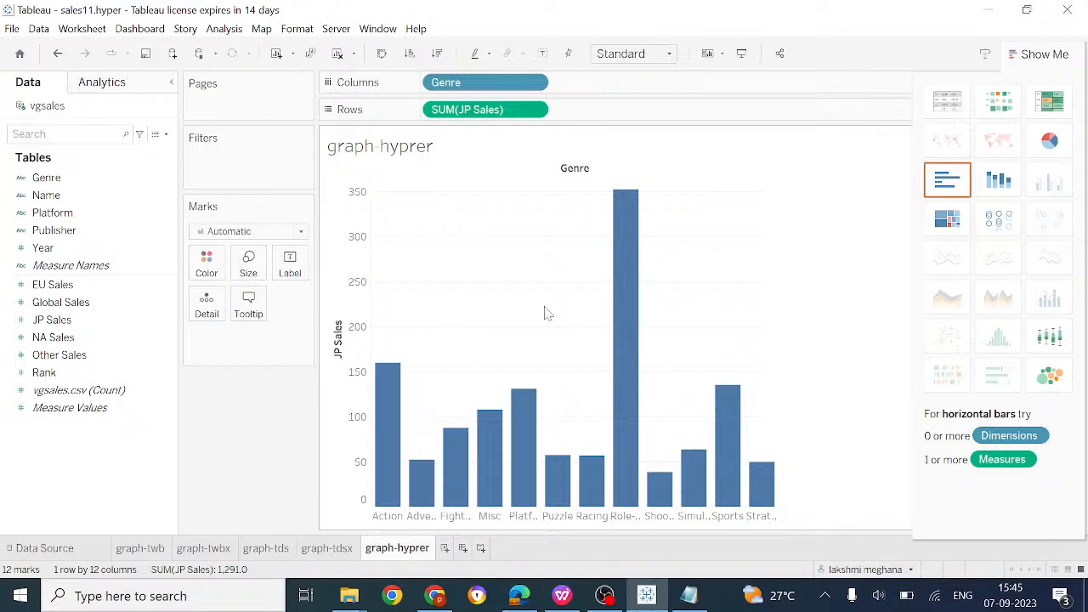
left_click(13, 31)
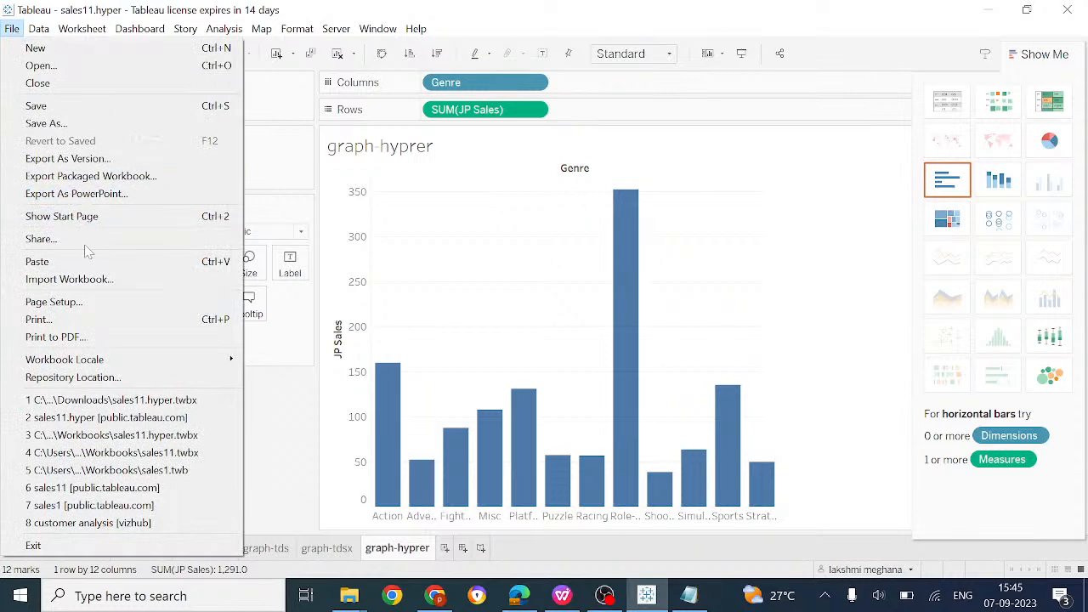
left_click(112, 324)
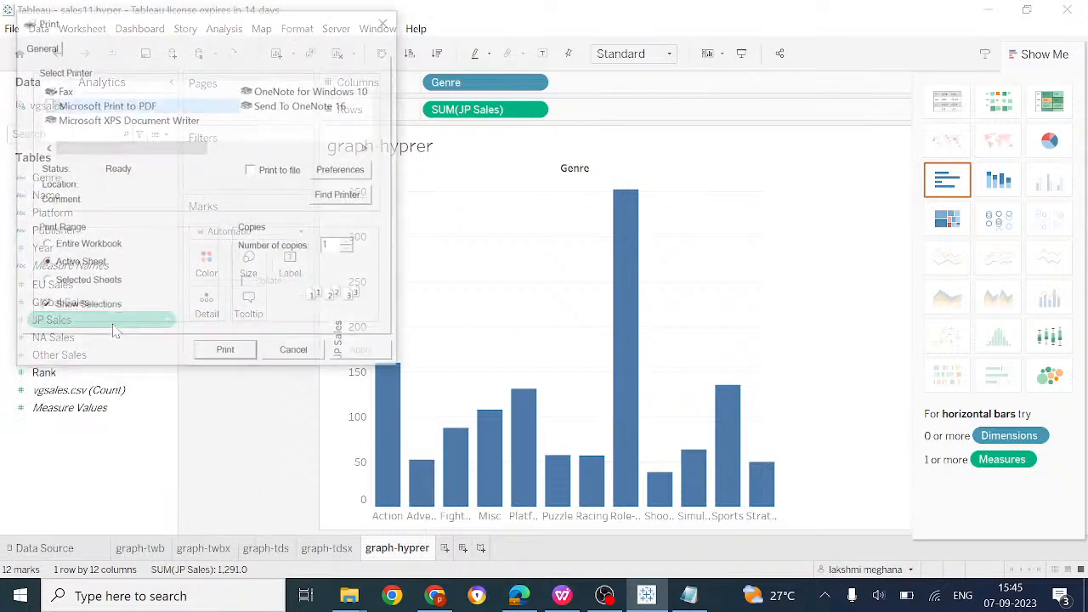
left_click(296, 360)
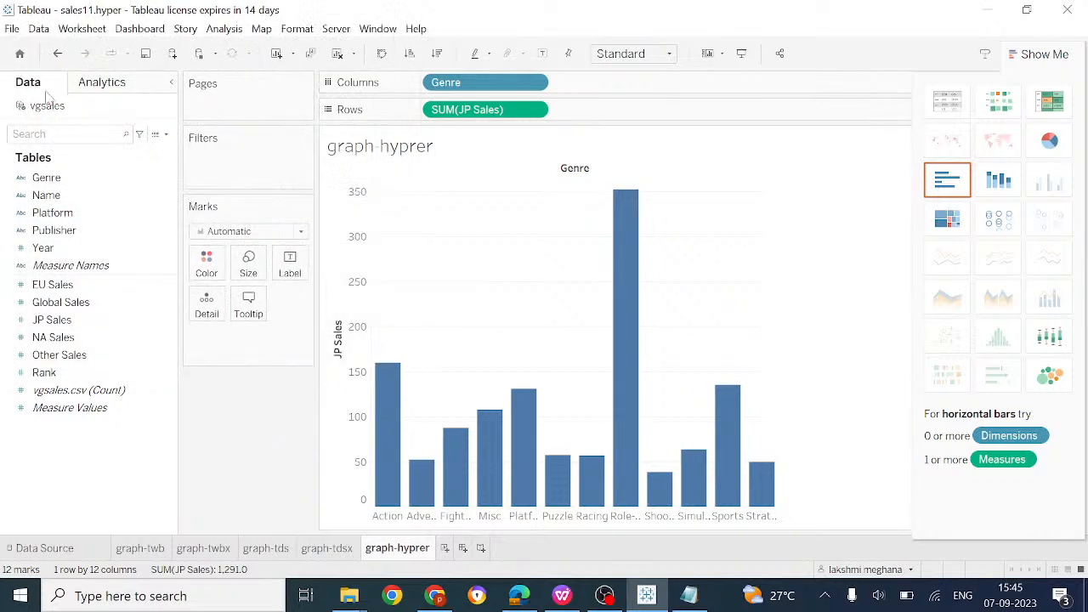
left_click(12, 28)
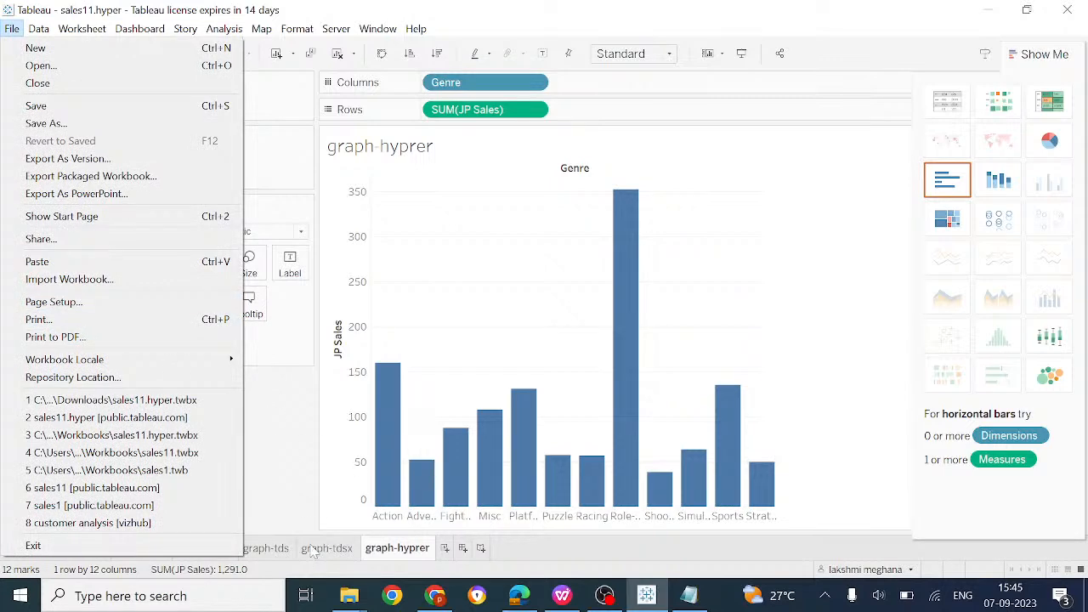
left_click(287, 524)
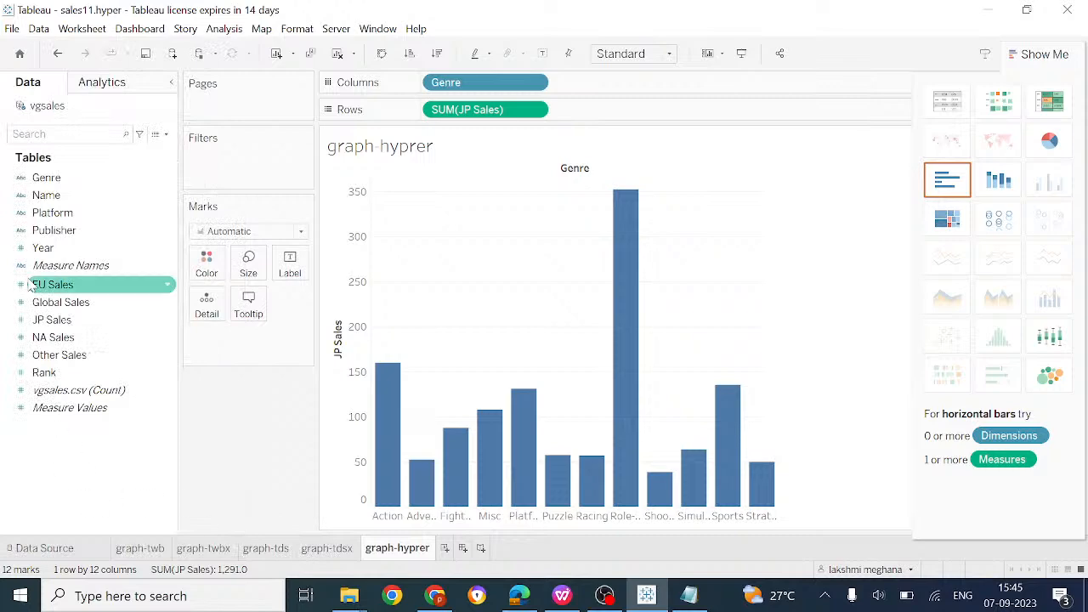
left_click(38, 28)
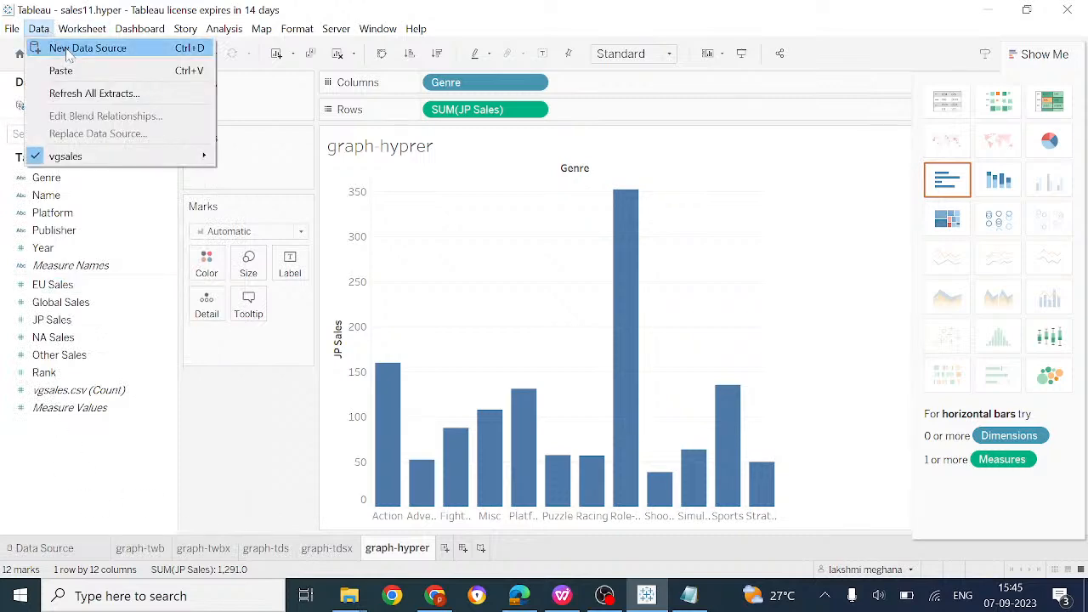
left_click(72, 51)
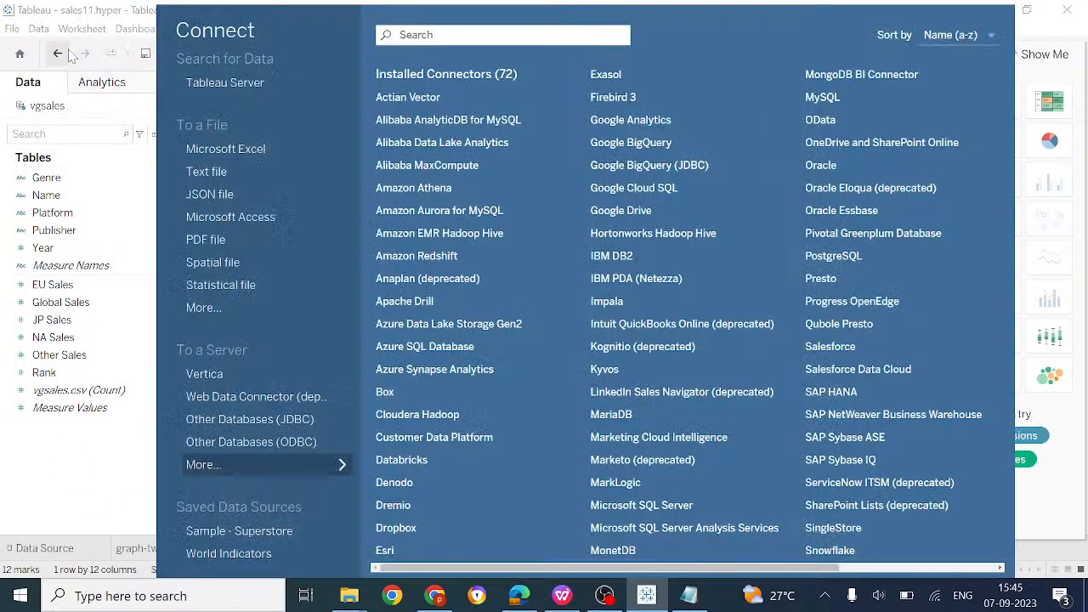
Close Tableau and the Tableau Public browser window, and minimize the WPS Writer document
left_click(1066, 9)
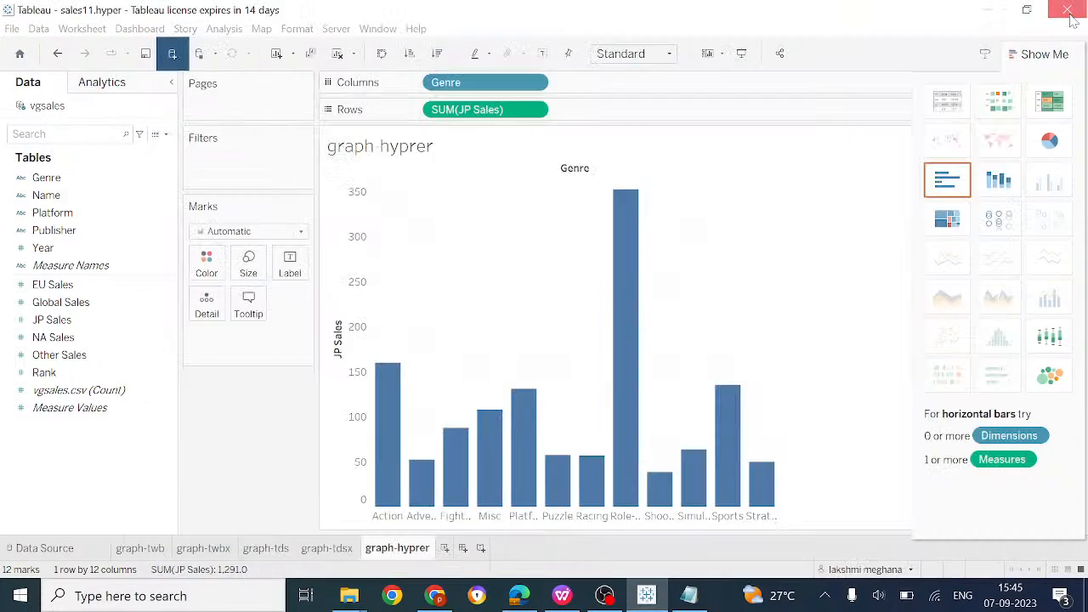
left_click(1066, 9)
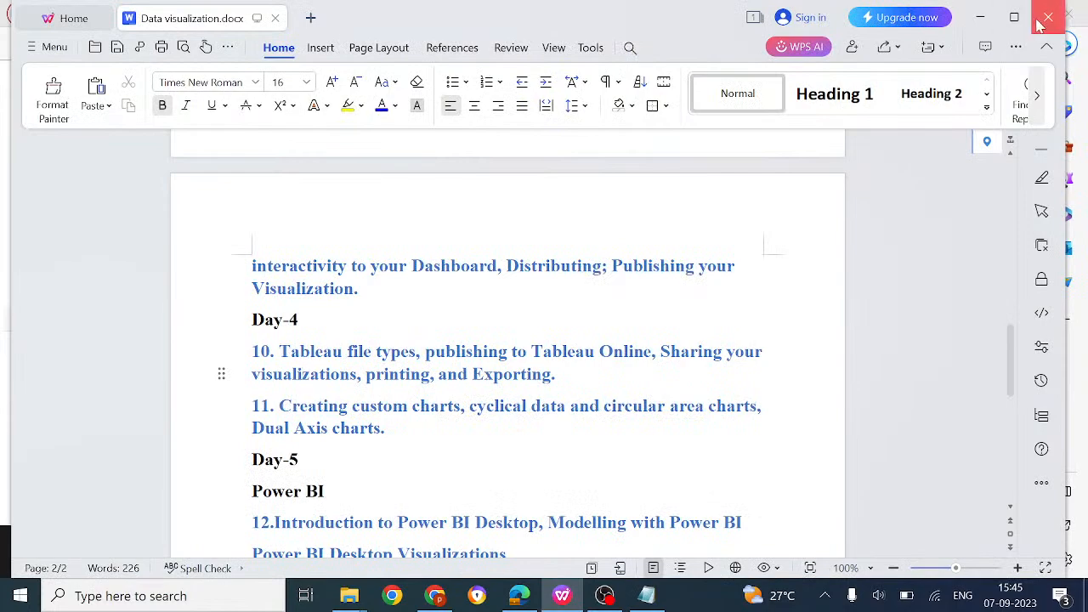
left_click(979, 23)
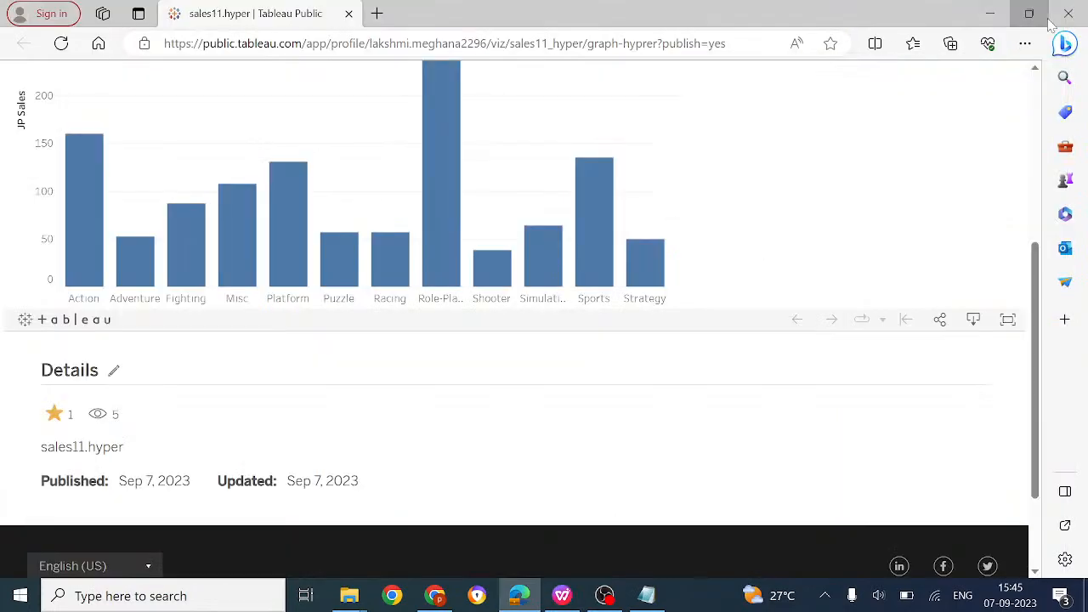
left_click(1014, 15)
left_click(874, 26)
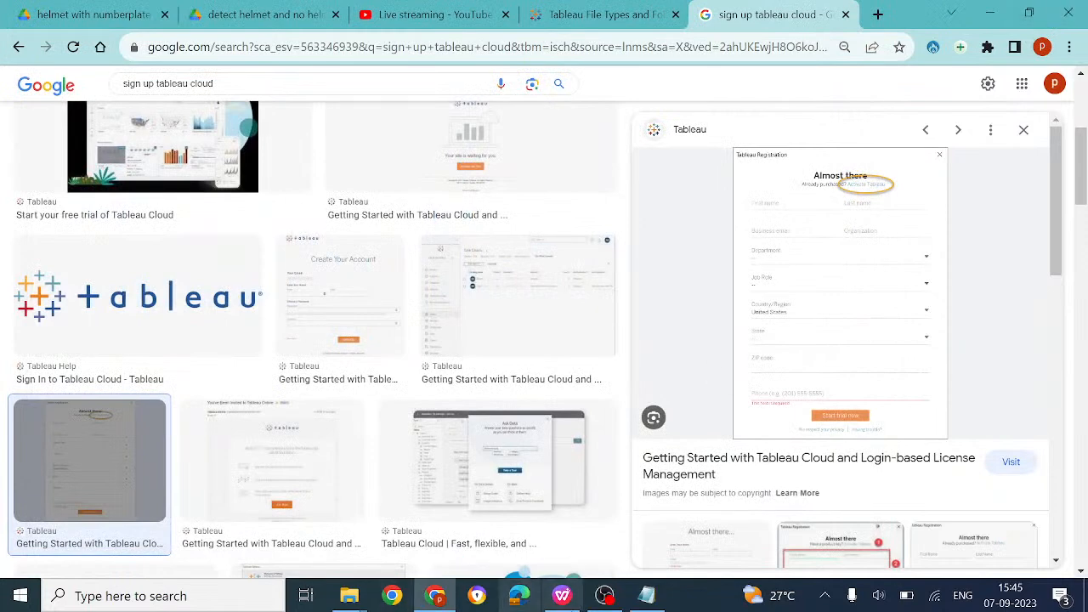
Search Windows for 'tabl' and launch Tableau 2023.2
left_click(180, 596)
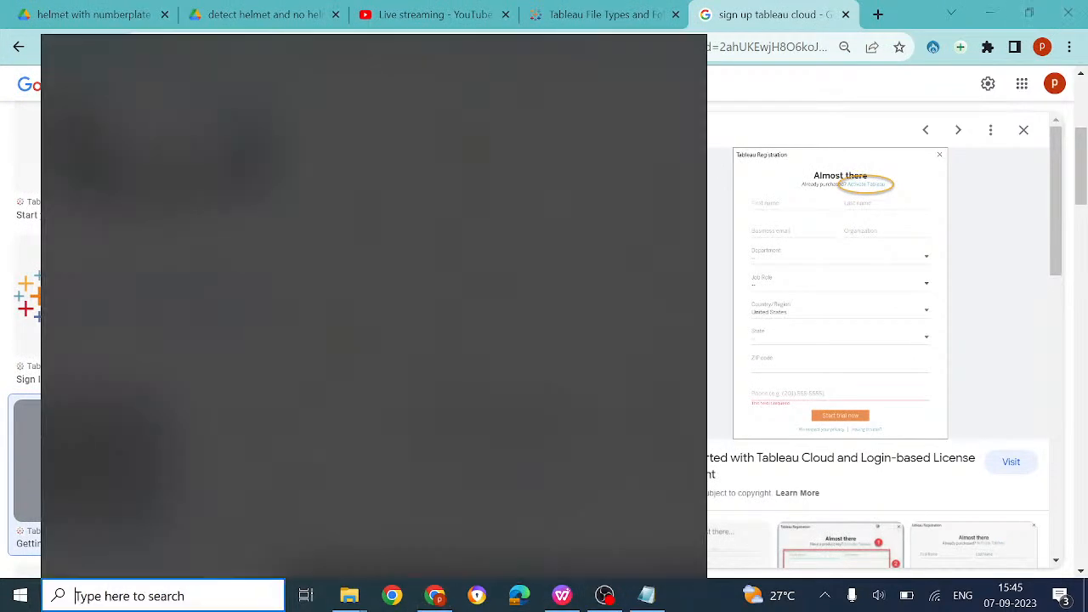
type("tabl")
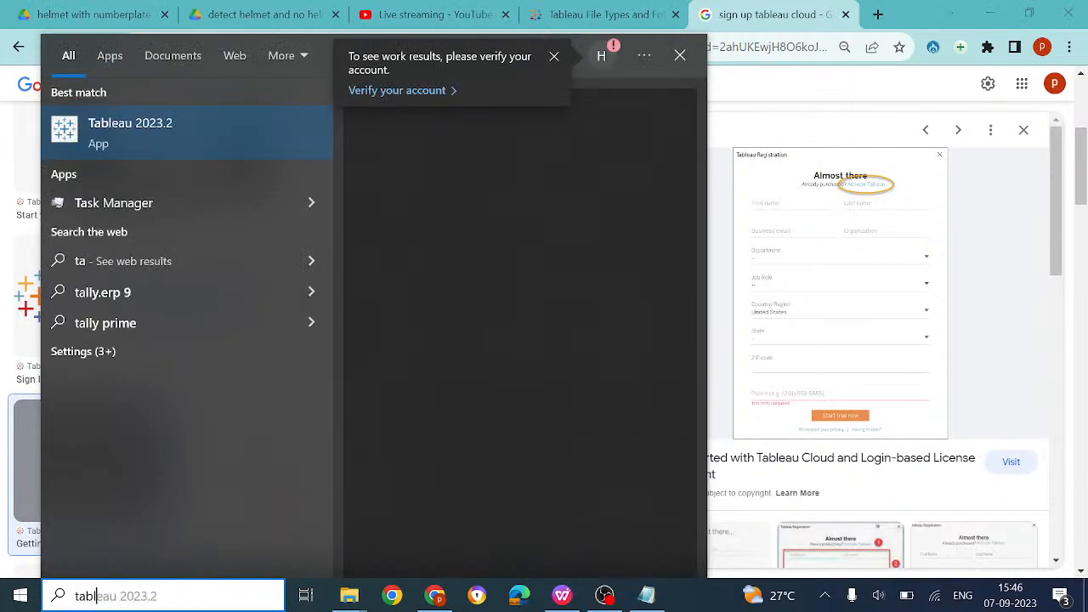
left_click(178, 111)
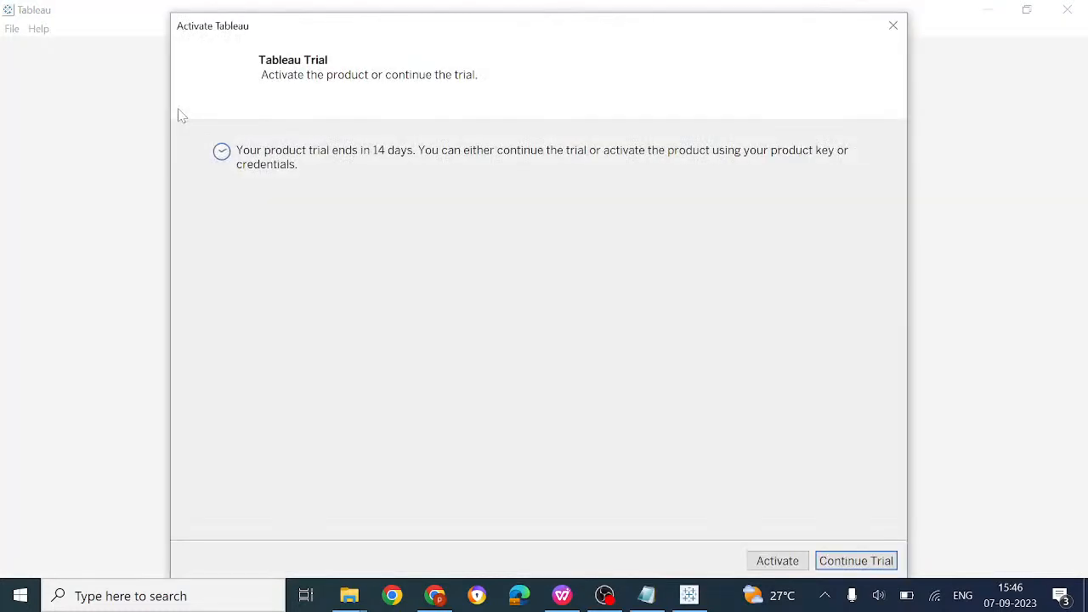
Continue the Tableau trial, then dismiss the failed Tableau Server sign-in and its error
left_click(852, 561)
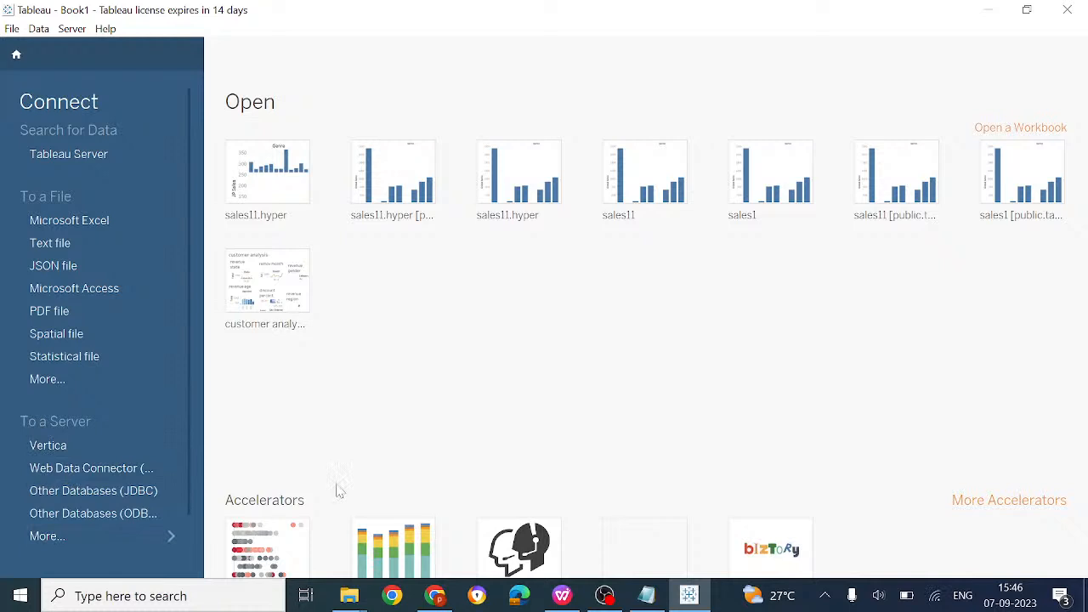
left_click(290, 286)
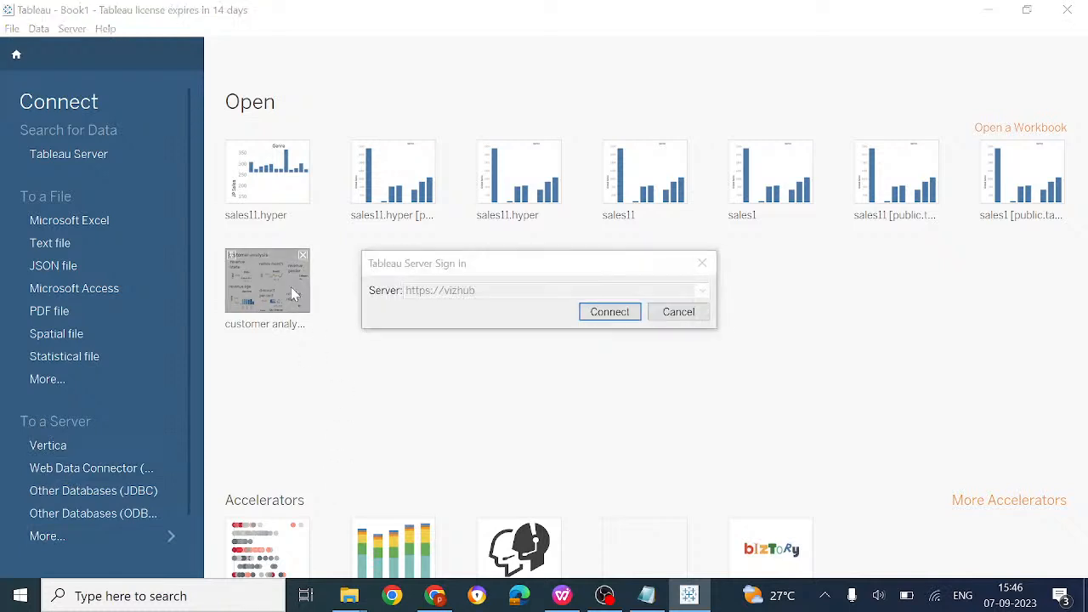
left_click(619, 314)
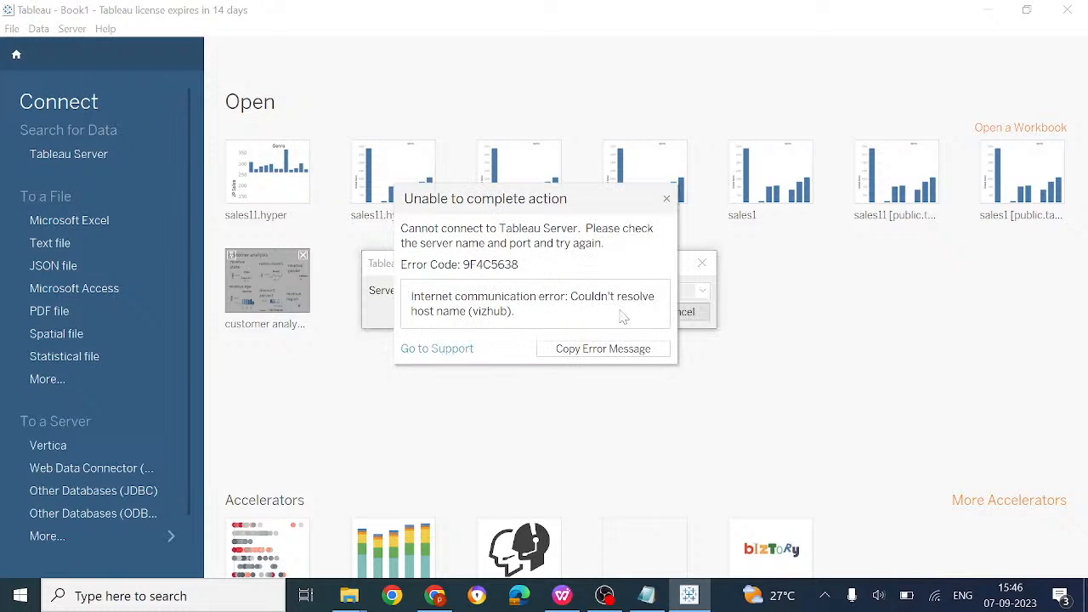
left_click(670, 199)
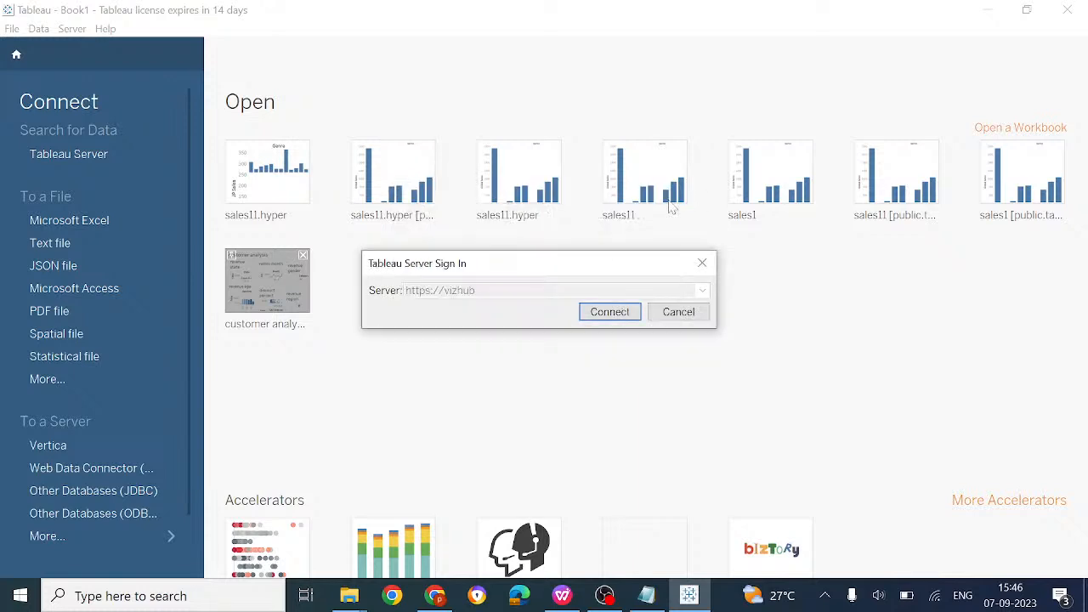
left_click(702, 263)
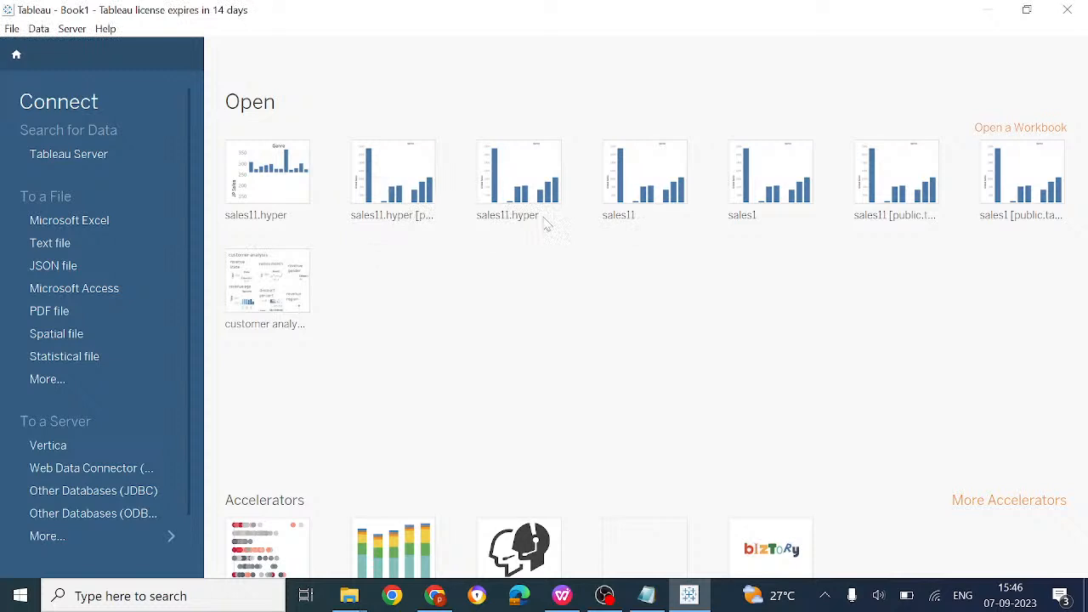
Retry connecting to the Tableau Public server and dismiss the connection error
left_click(122, 161)
left_click(610, 298)
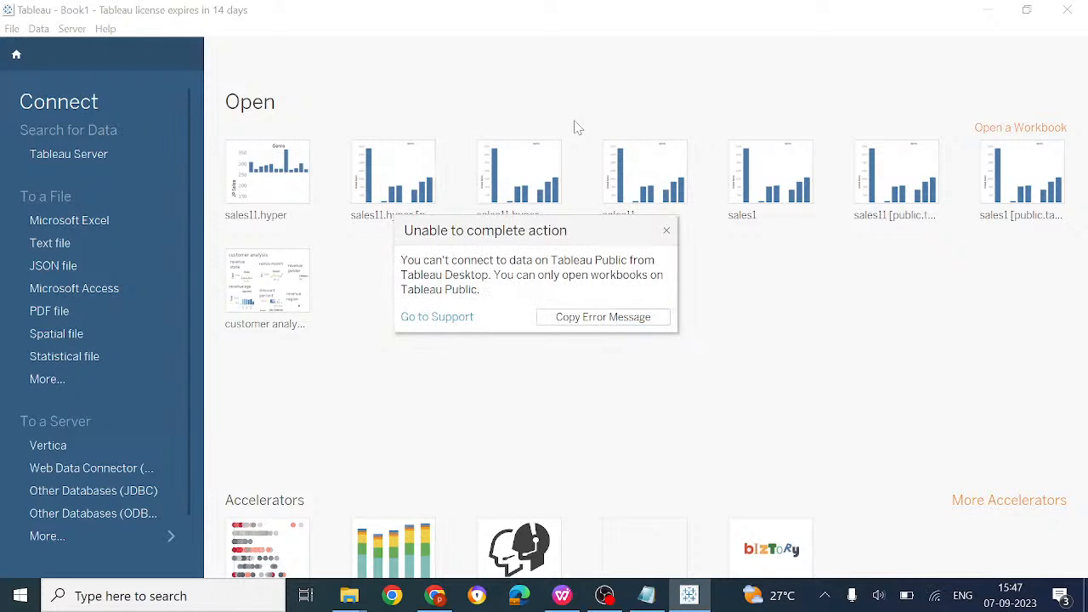
left_click(666, 233)
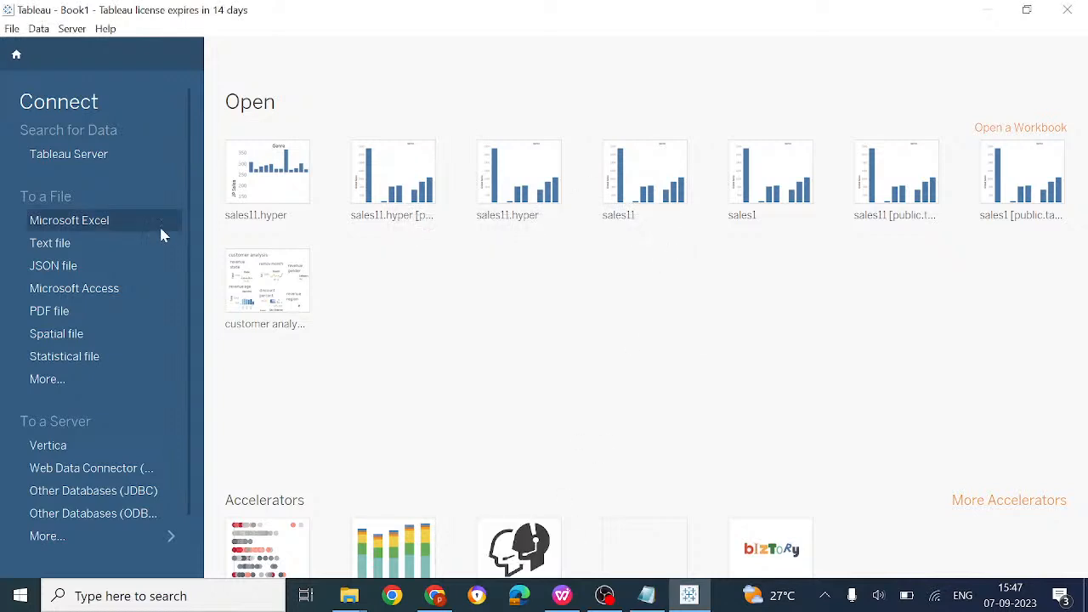
Connect to vgsales.csv as a text file data source
left_click(66, 253)
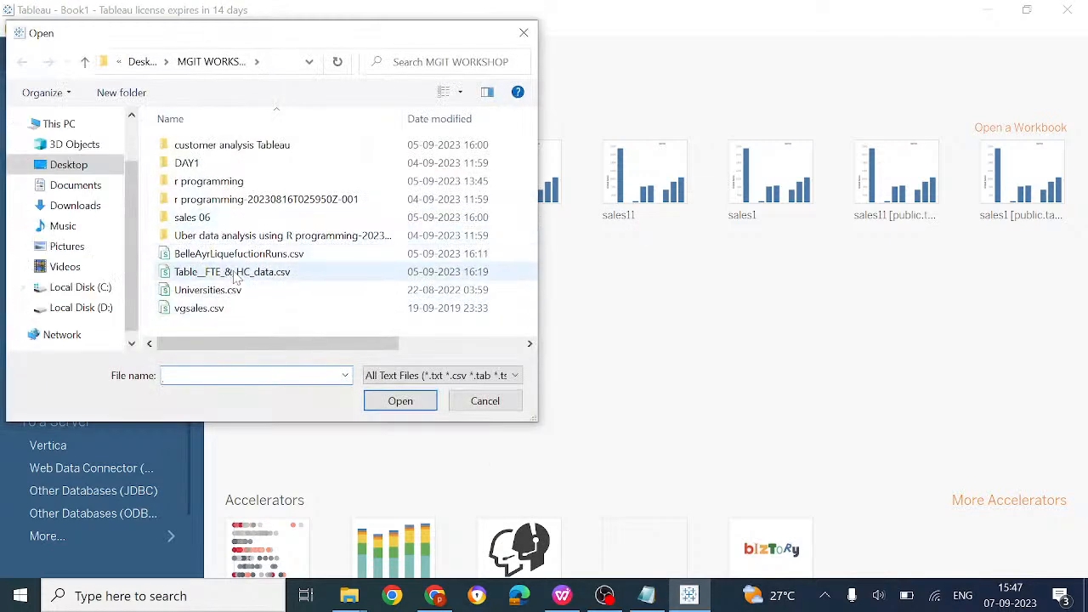
double_click(228, 309)
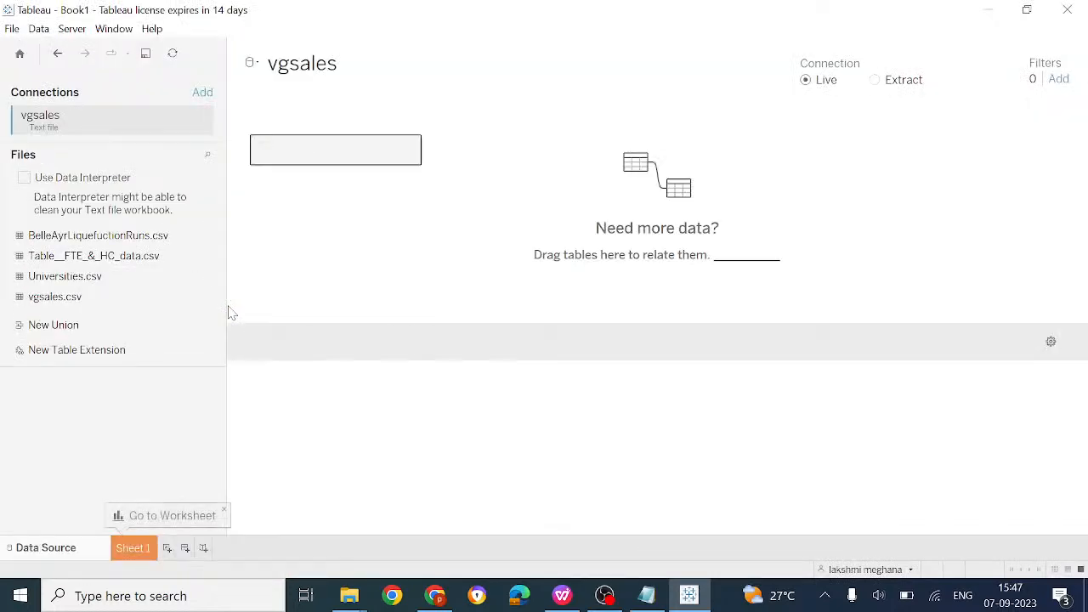
left_click(434, 593)
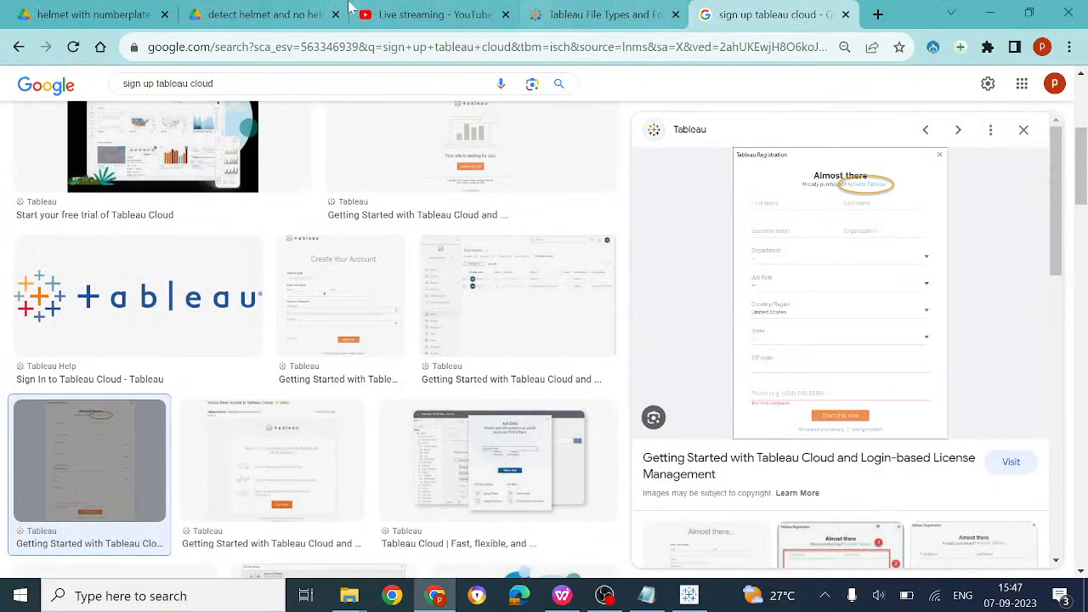
Send the live chat message 'if you like this session share and subscribe, hit heart symbol'
left_click(306, 15)
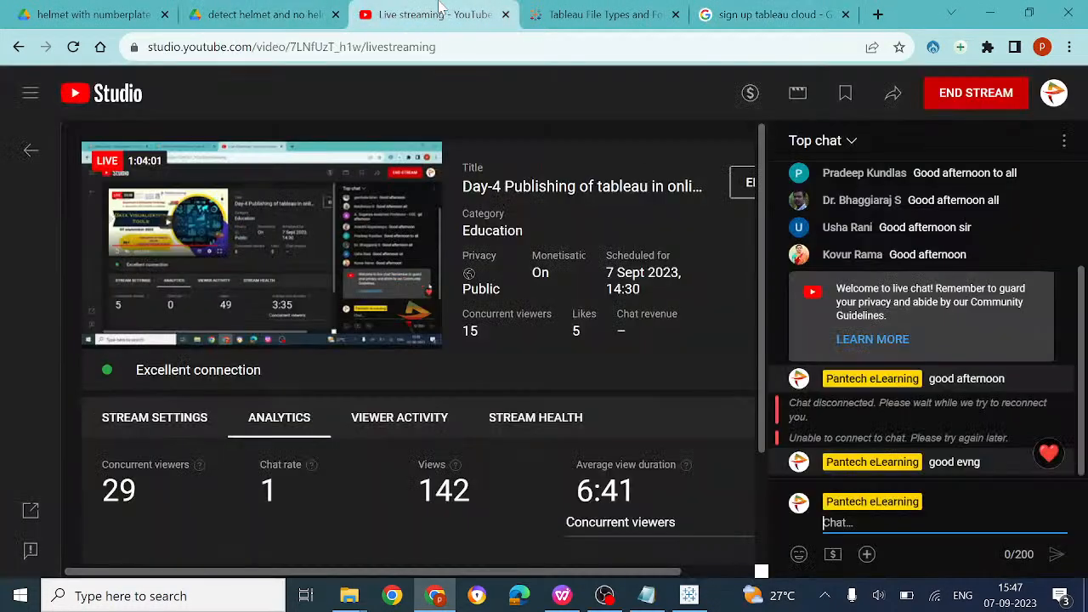
left_click(425, 14)
type("if yo")
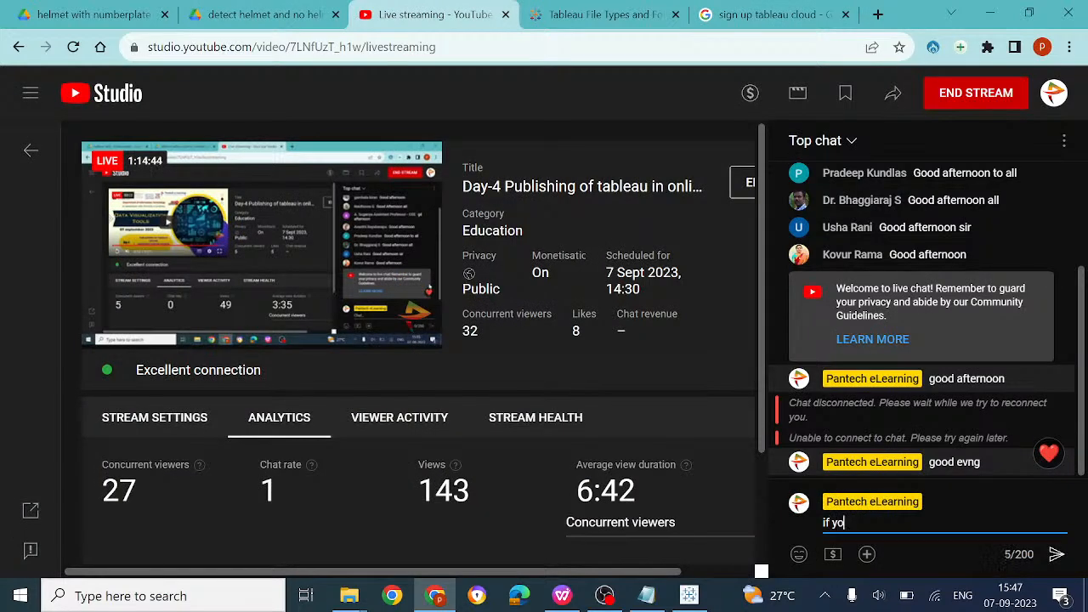
type("u like this session ")
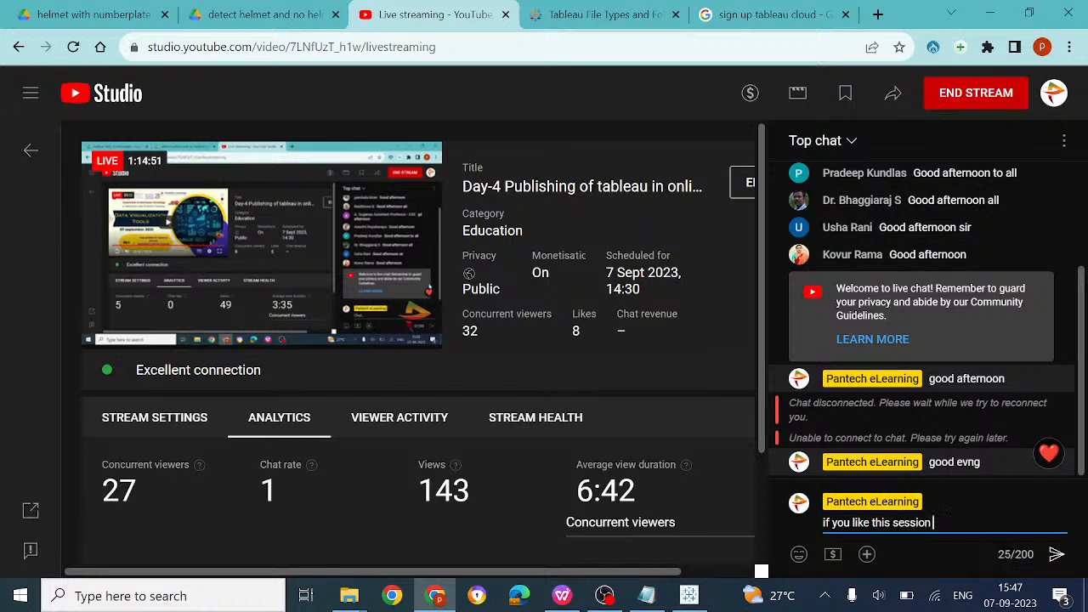
type("share and su")
type("bs")
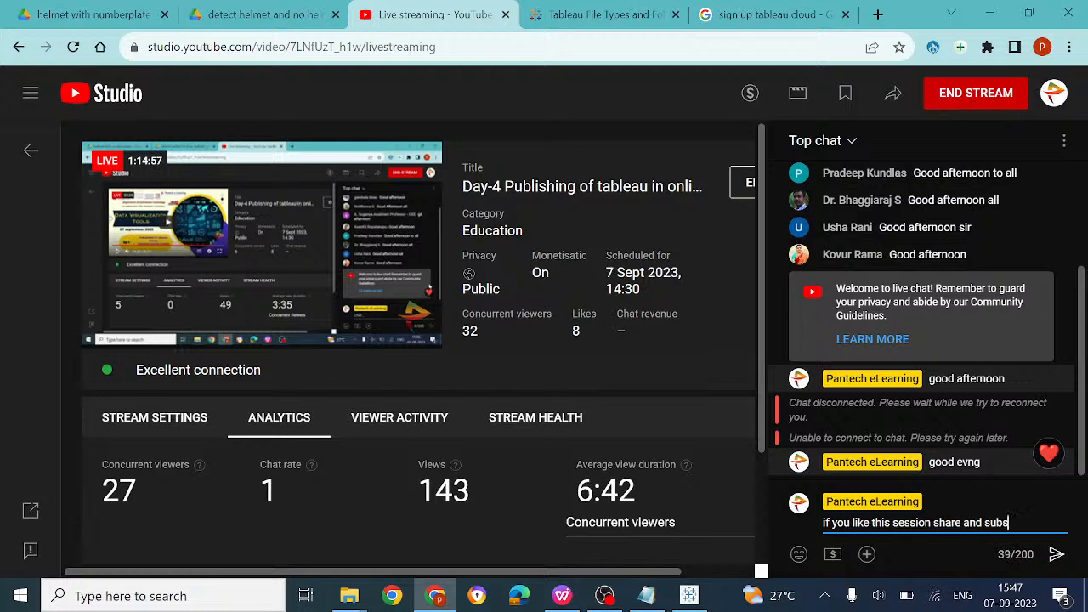
type("crie.hit heart ")
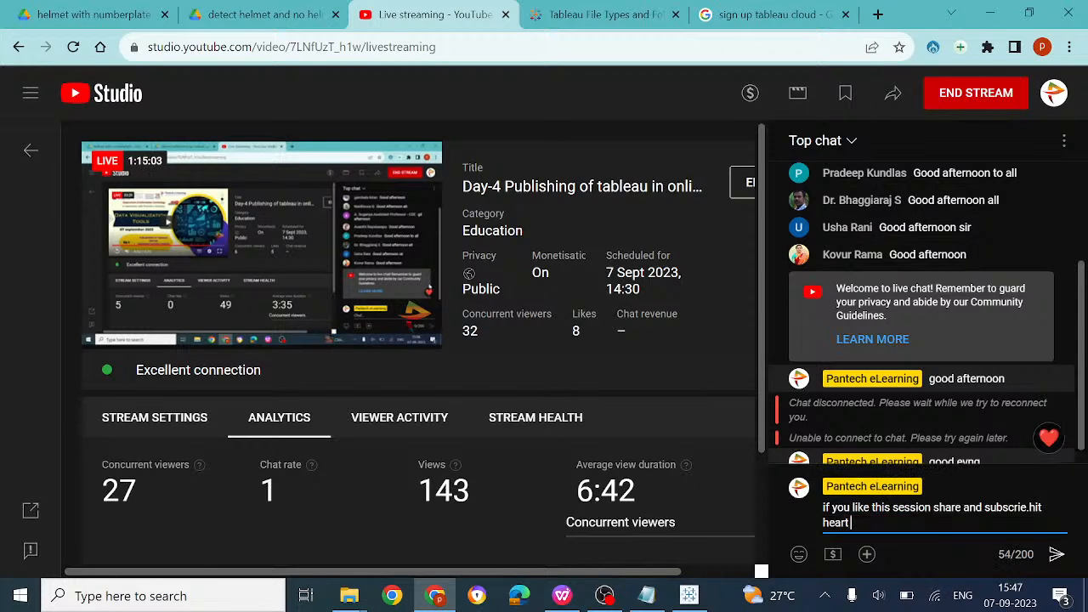
type("s")
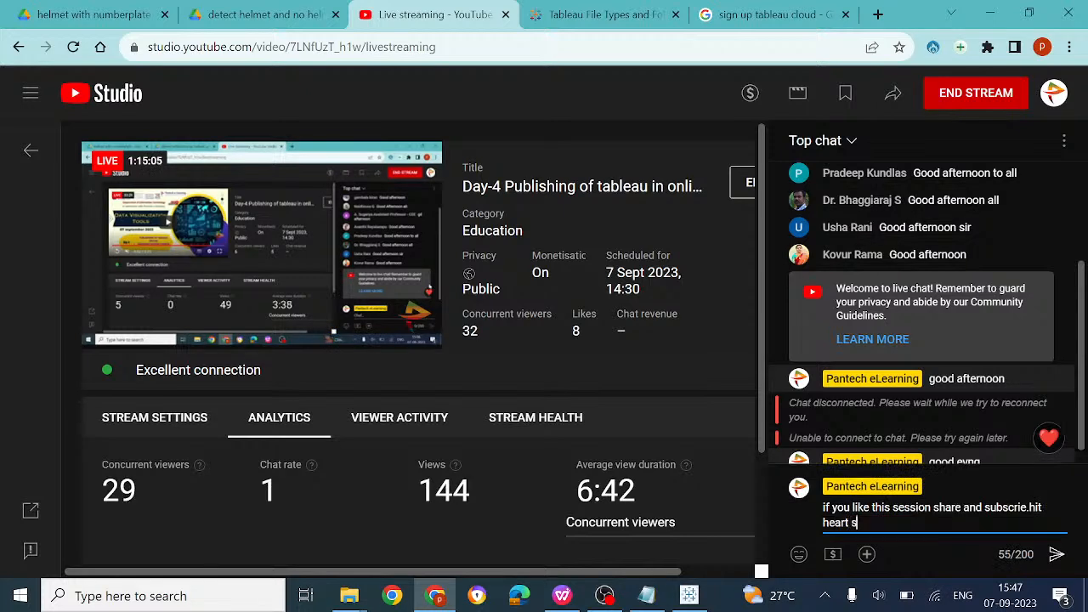
type("ymbol")
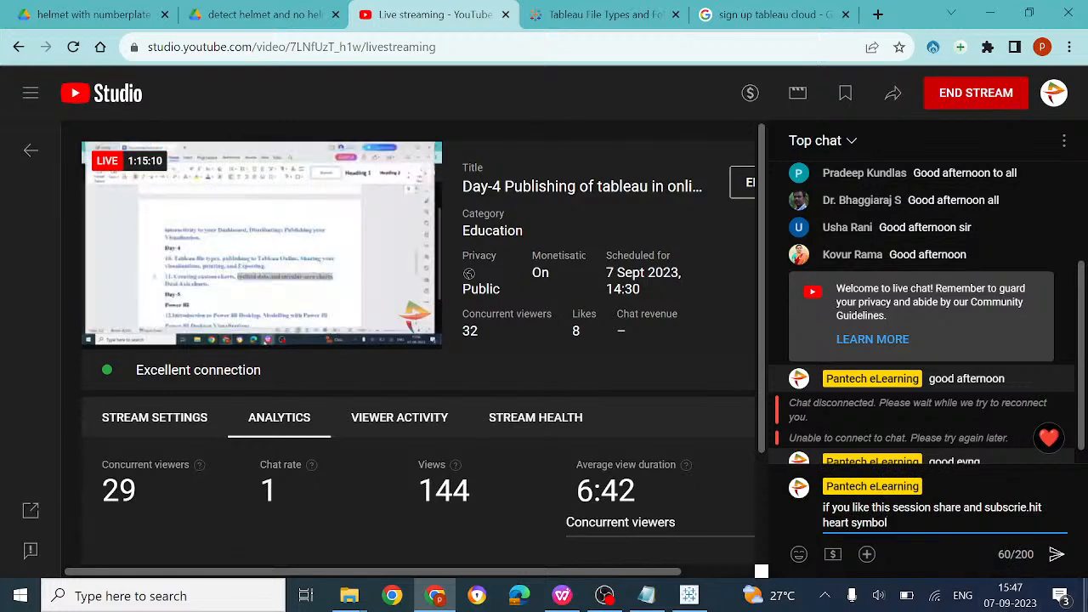
key("Return")
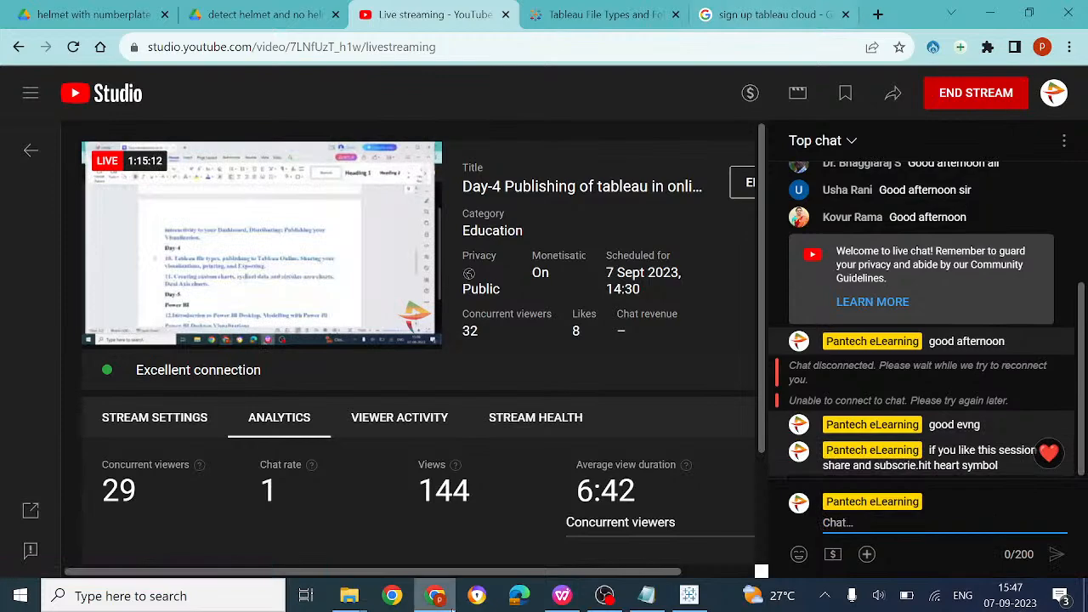
On Sheet 1, put Genre on Columns and Other Sales on Rows
left_click(570, 600)
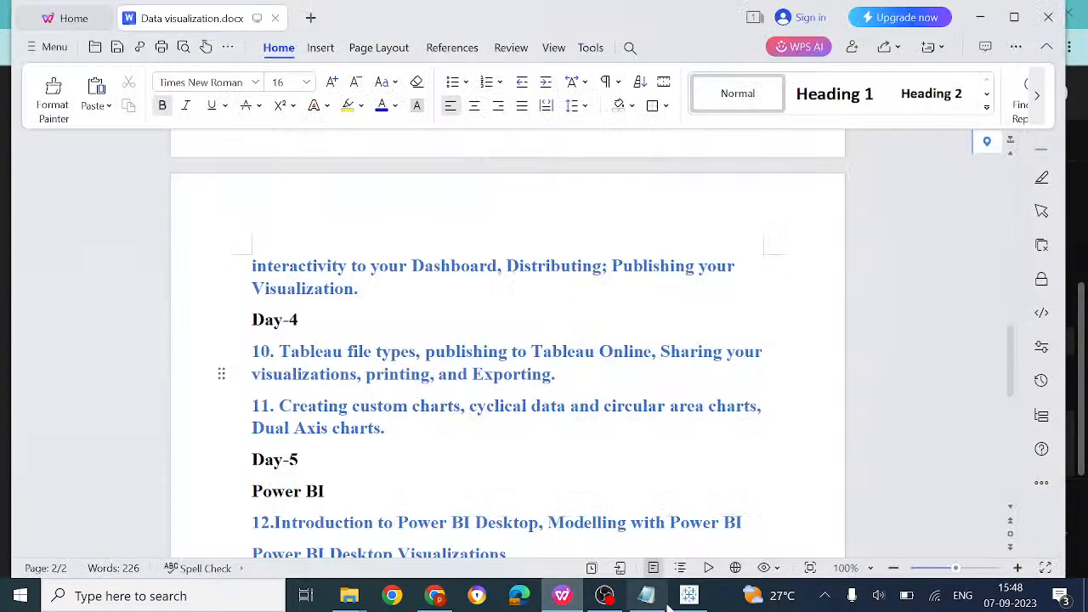
left_click(690, 596)
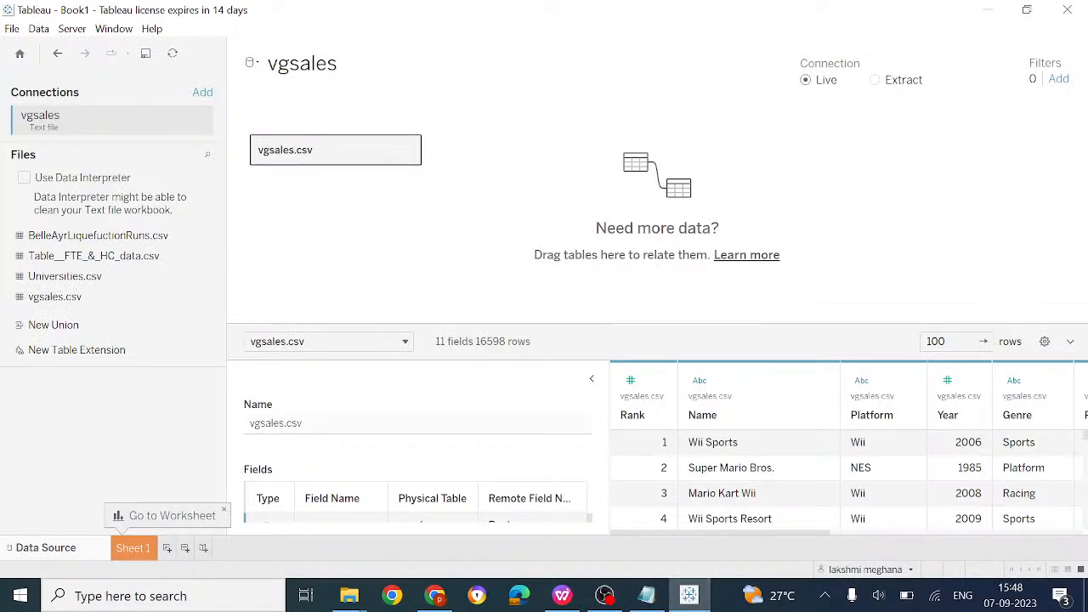
left_click(133, 548)
left_click_drag(46, 178, 457, 88)
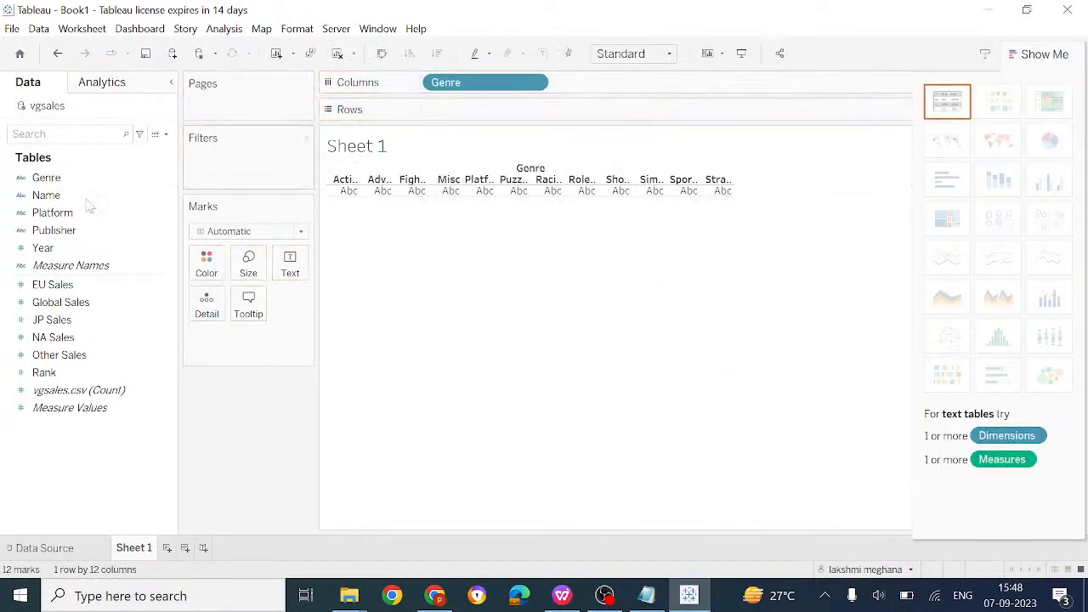
left_click_drag(61, 357, 485, 112)
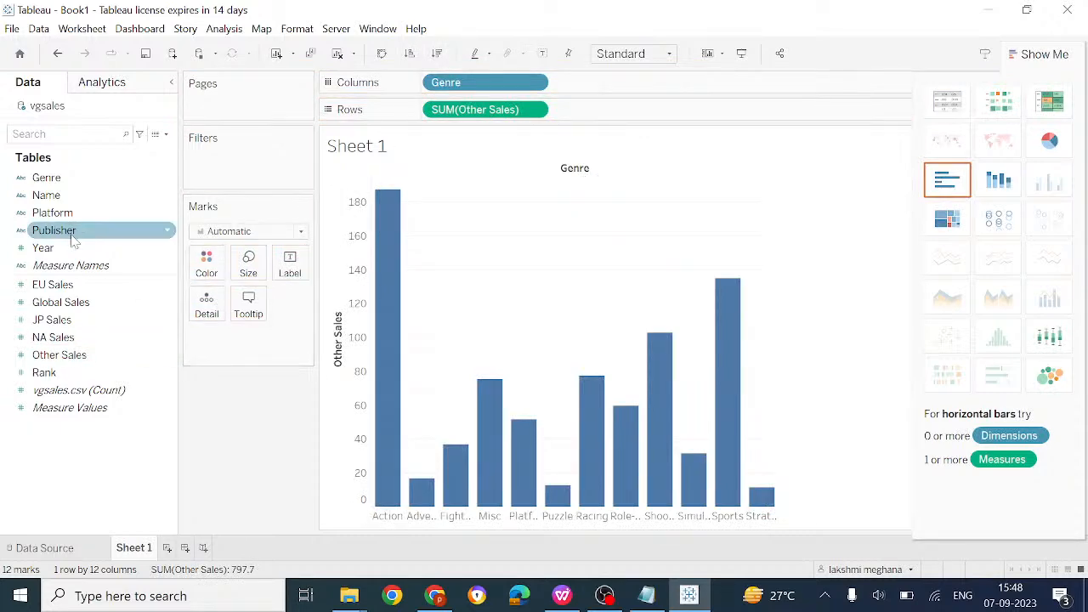
Split bars by Year with year labels, add Genre as detail, and colour by Global Sales
left_click_drag(73, 246, 210, 267)
left_click_drag(243, 349, 290, 269)
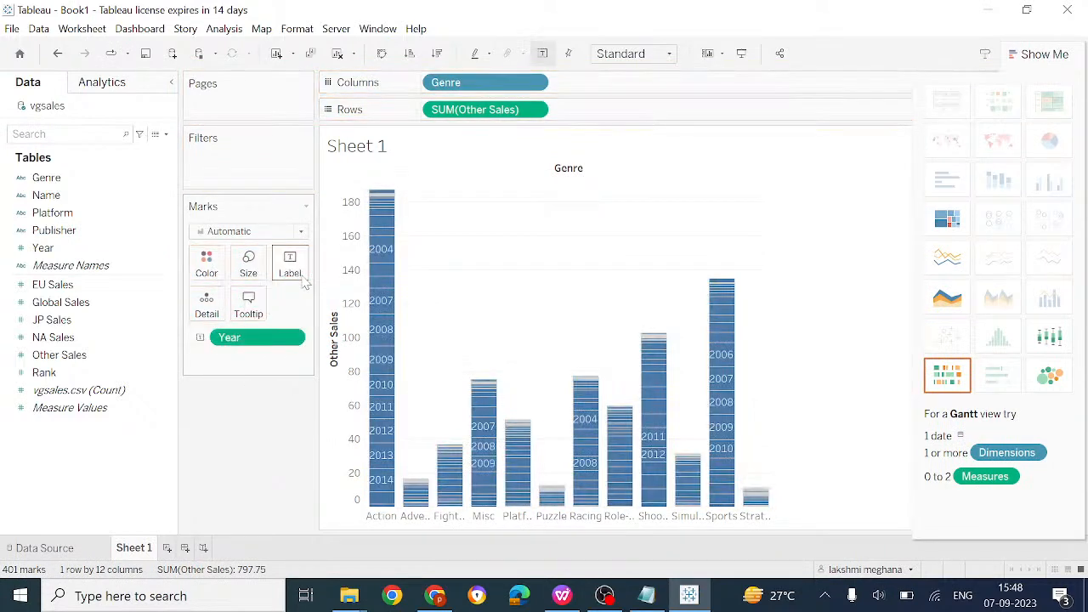
left_click_drag(96, 183, 250, 372)
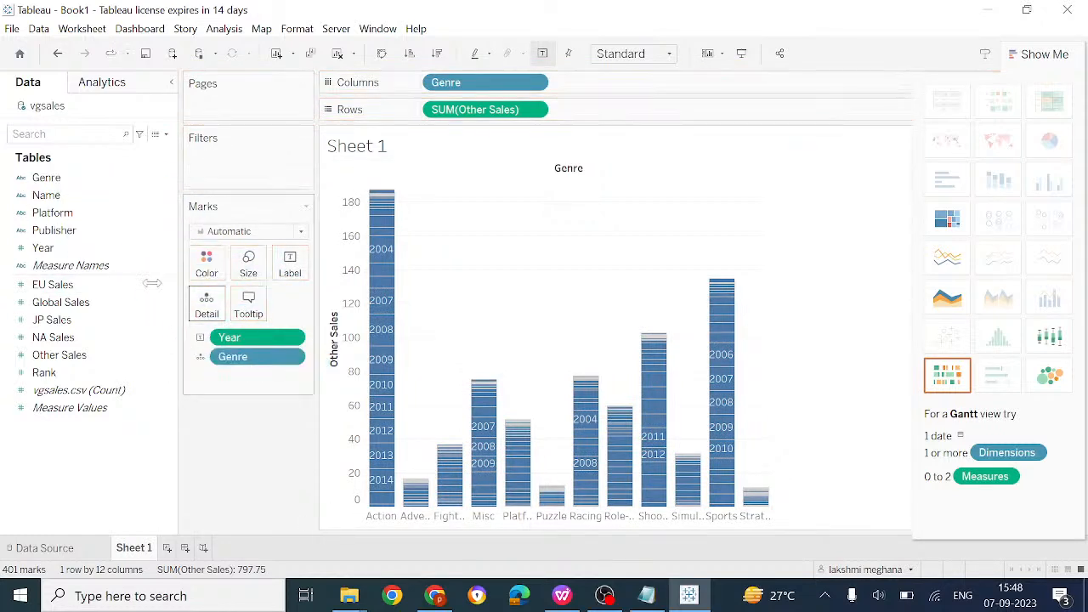
left_click_drag(81, 302, 290, 267)
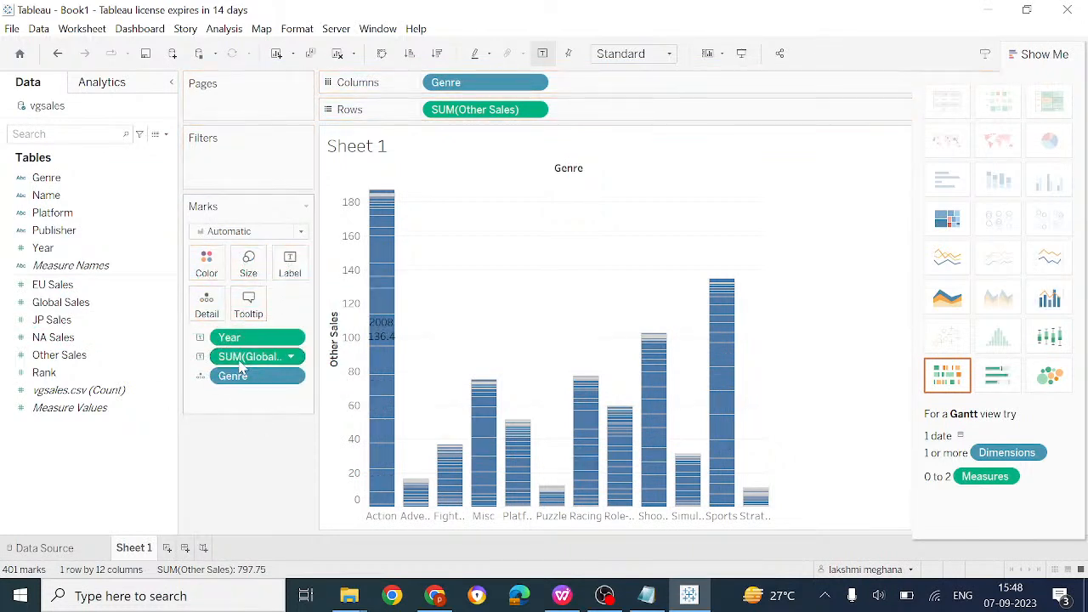
left_click_drag(240, 363, 206, 262)
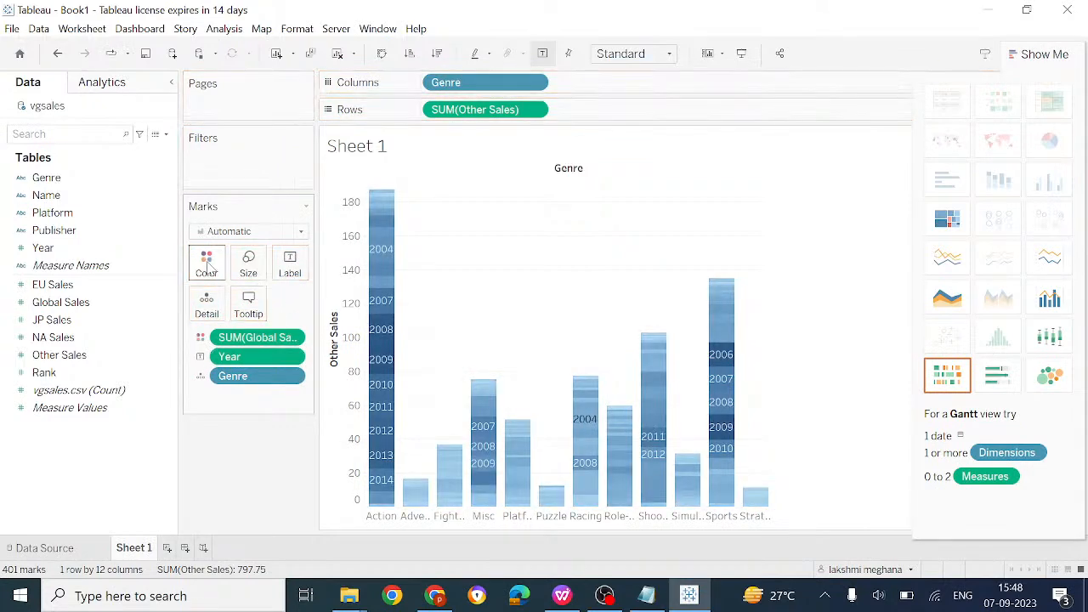
mouse_move(643, 338)
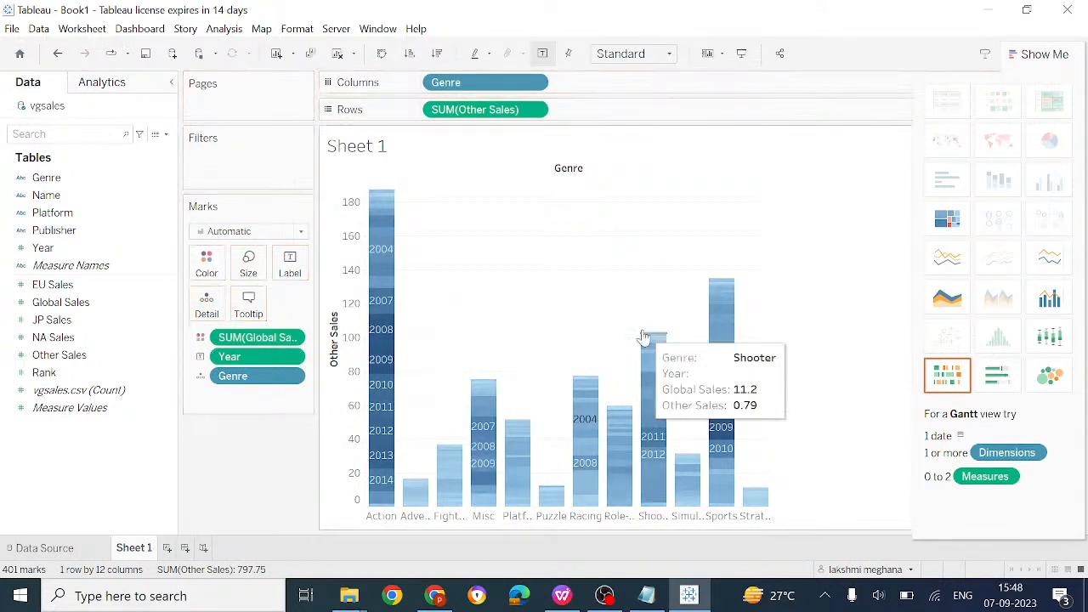
Switch Sheet 1 to the continuous area chart in Show Me, stacking Genres over Year
left_click(947, 296)
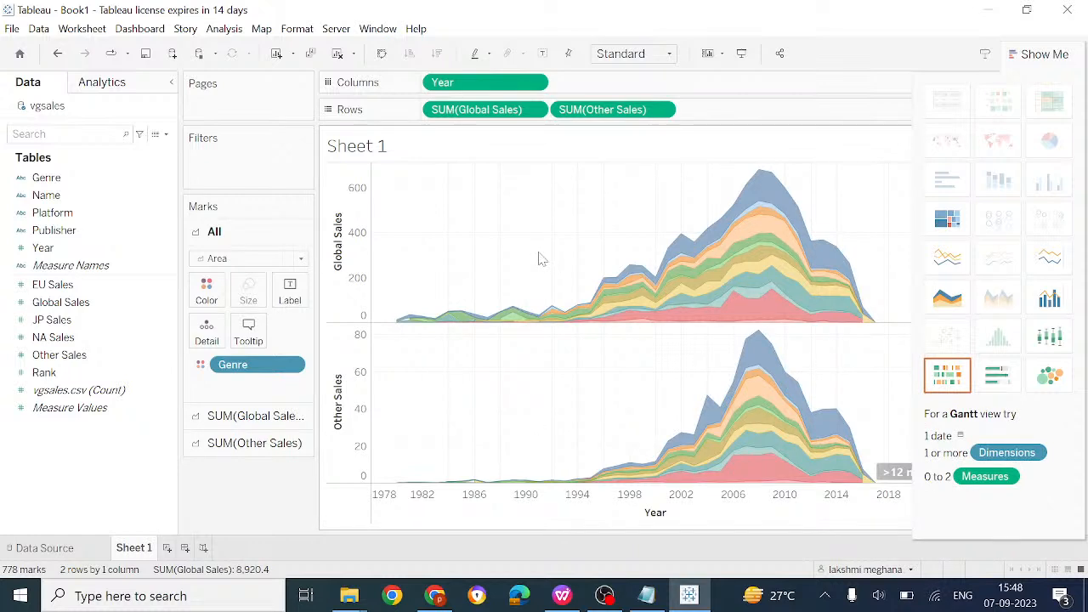
mouse_move(571, 602)
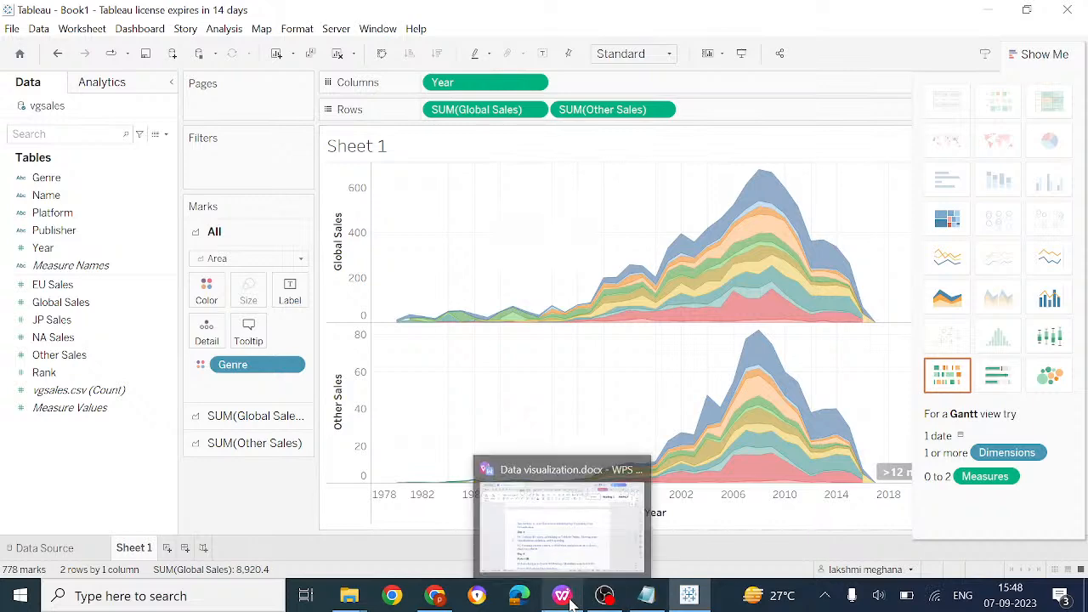
left_click(562, 598)
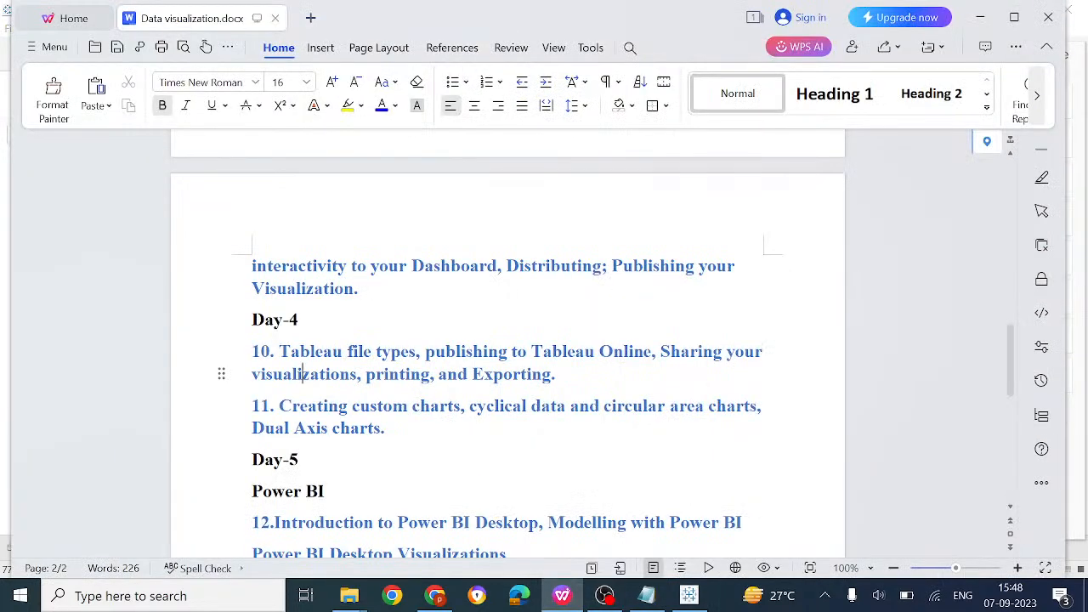
left_click(341, 427)
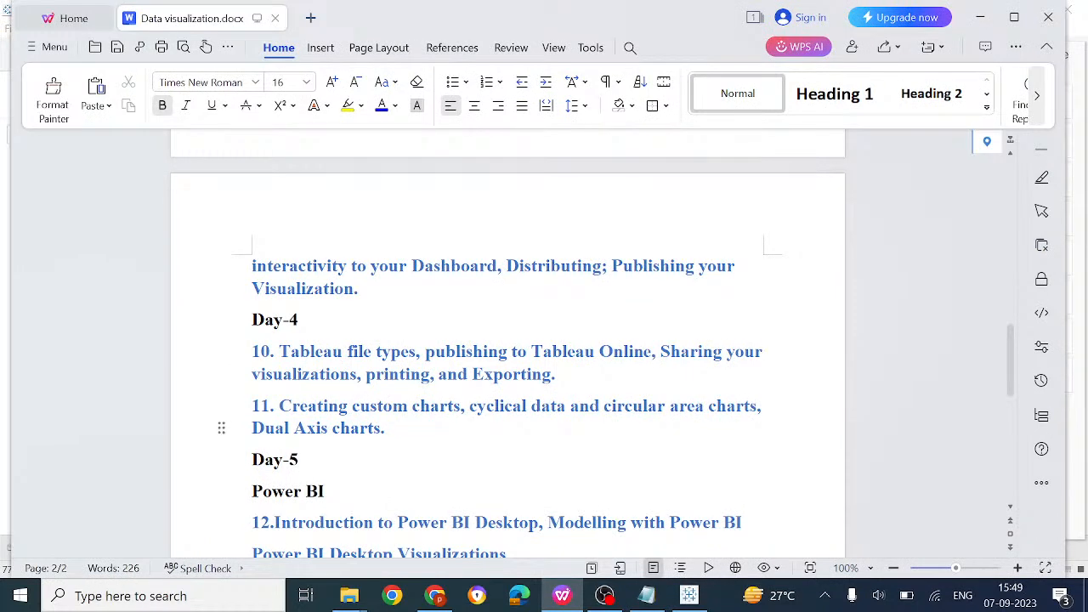
left_click(689, 596)
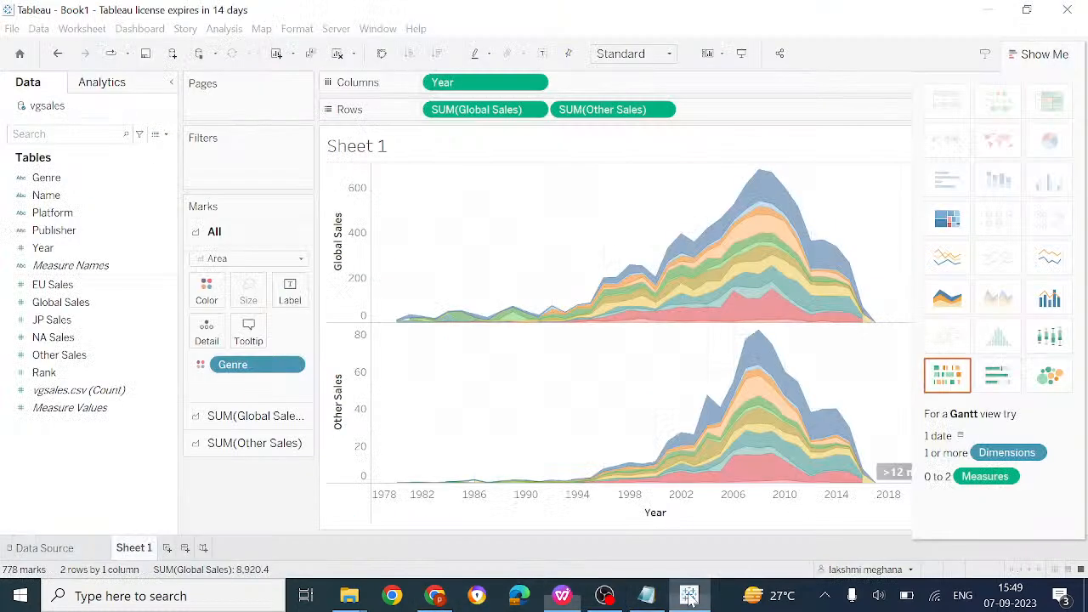
Export the worksheet as an image, keeping the title included
left_click(82, 30)
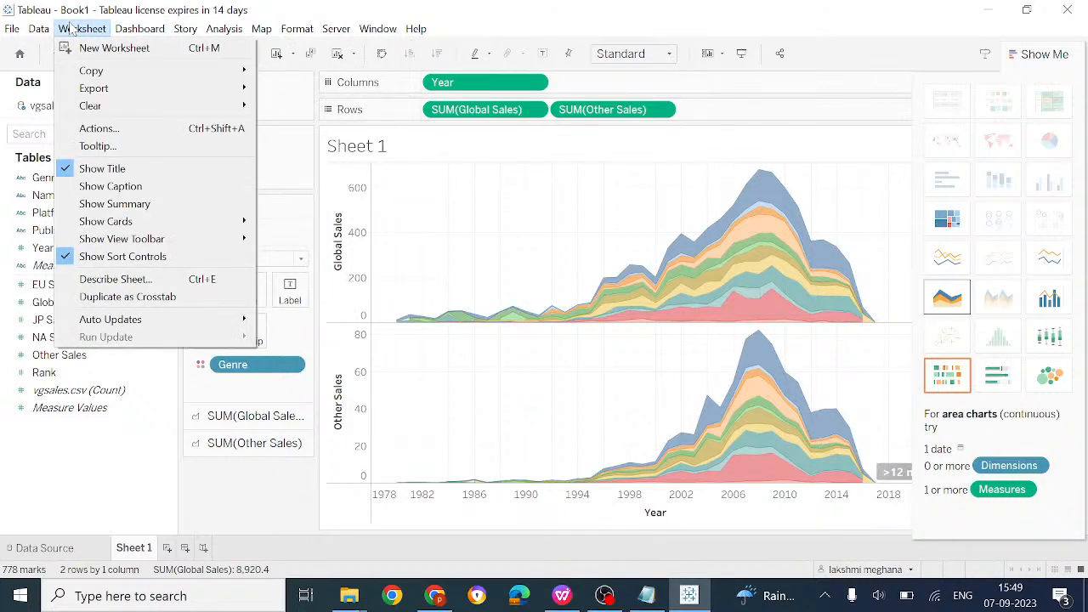
mouse_move(177, 101)
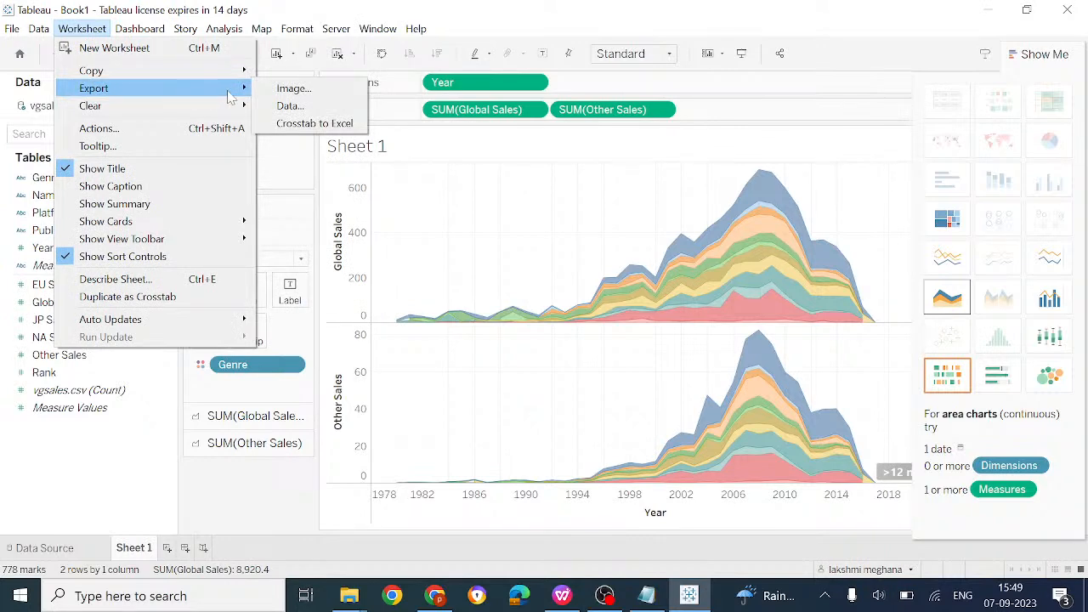
left_click(289, 89)
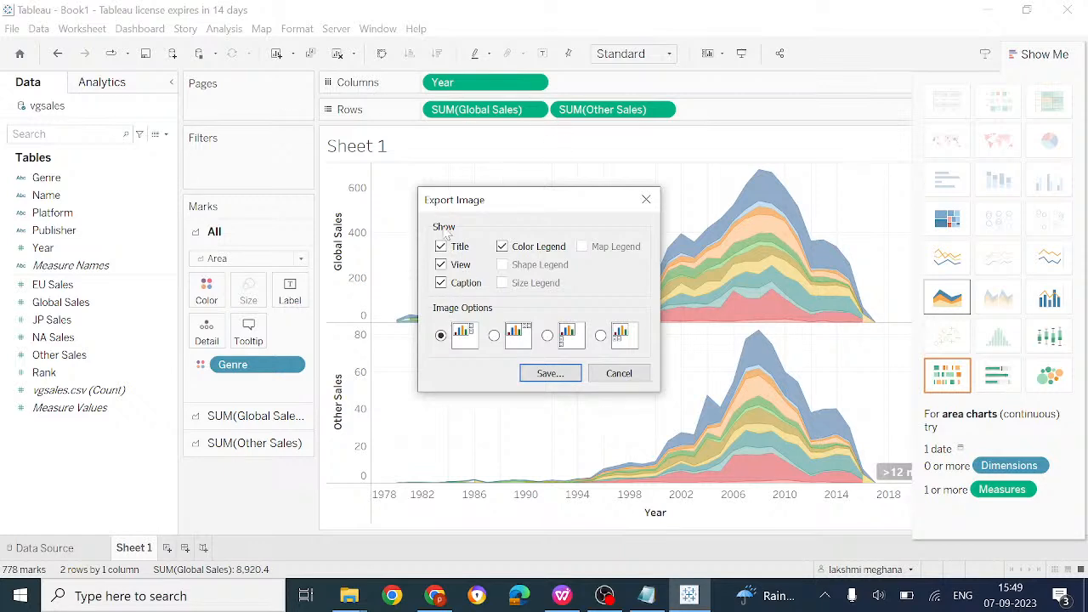
left_click(441, 247)
left_click(441, 247)
left_click(578, 379)
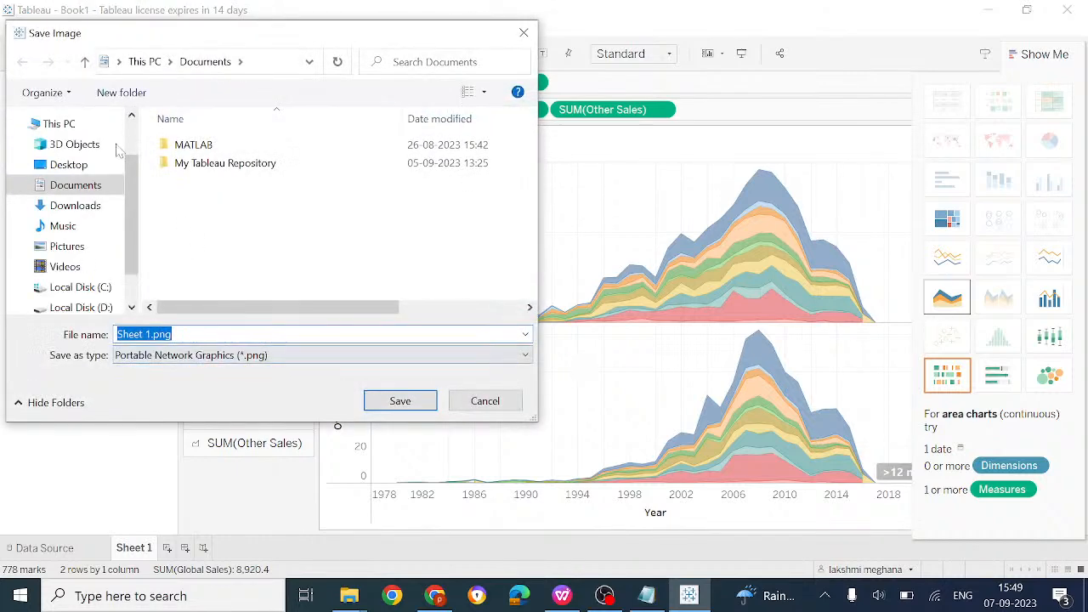
Save the image as sales.png in the Desktop's MGIT WORKSHOP folder
left_click(72, 166)
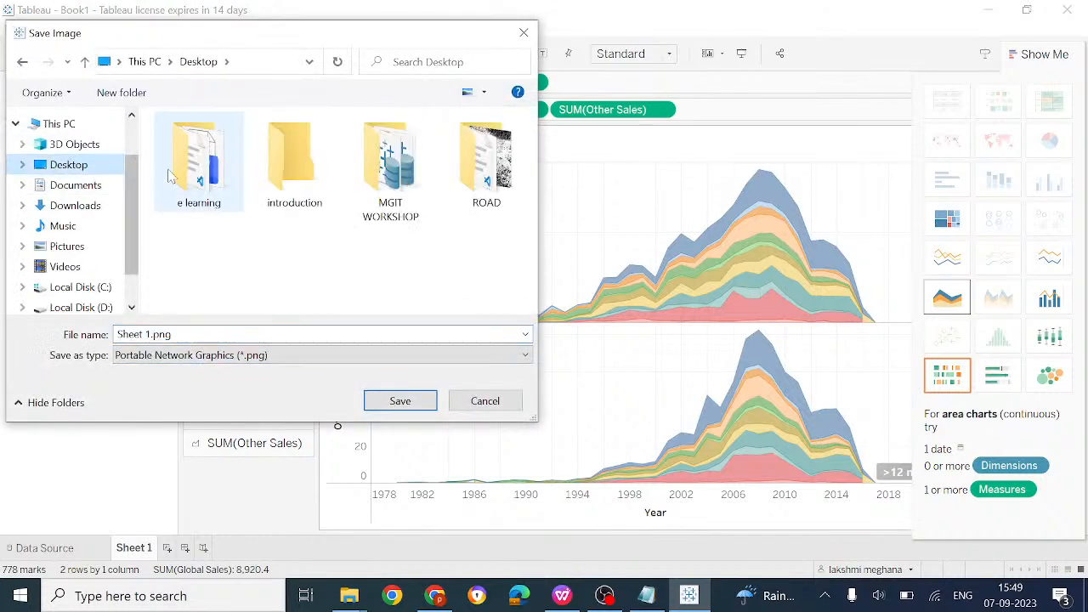
left_click(406, 176)
double_click(406, 176)
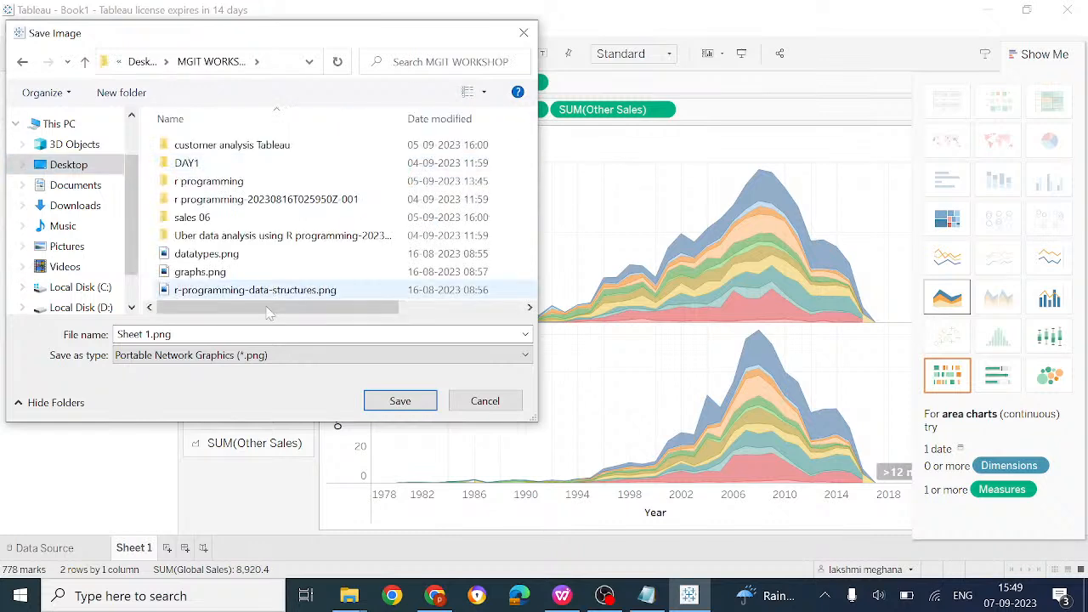
left_click(153, 335)
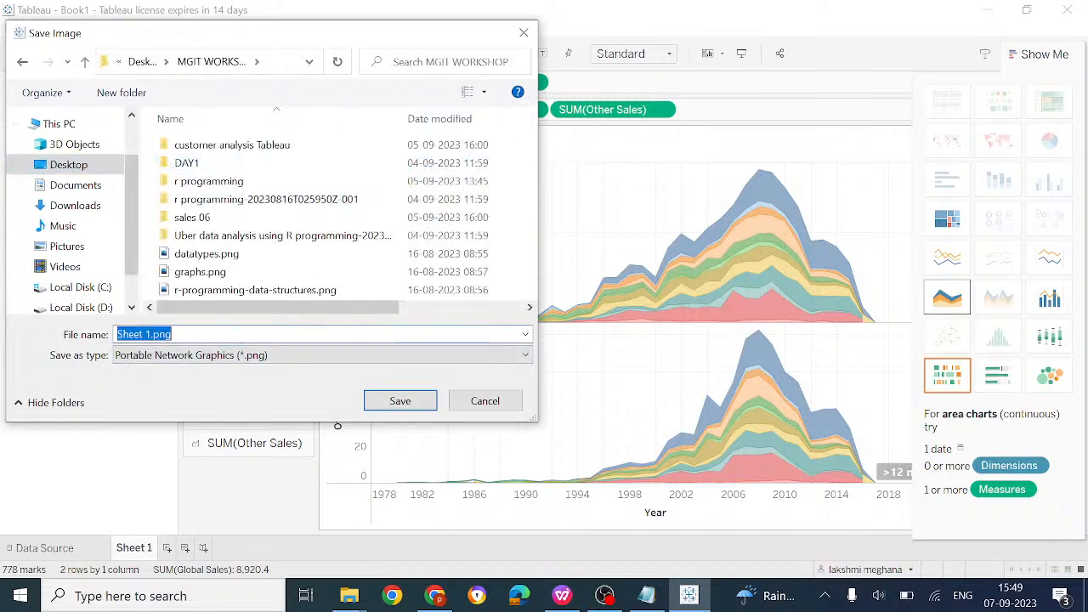
left_click(151, 335)
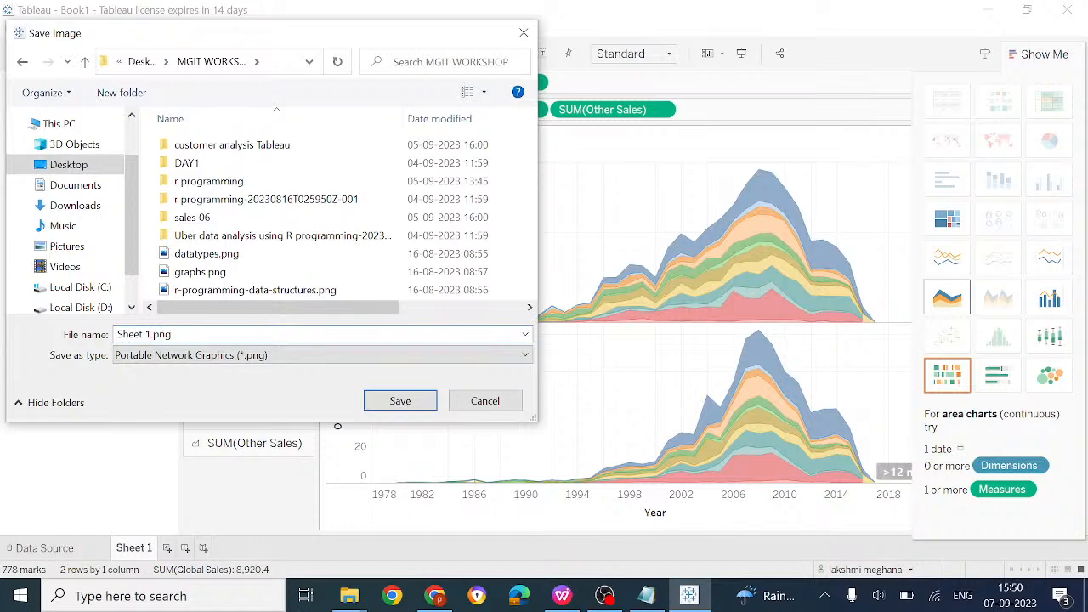
key("BackSpace")
key("BackSpace")
key("BackSpace")
key("BackSpace")
key("BackSpace")
key("BackSpace")
key("BackSpace")
type("sales")
key("Return")
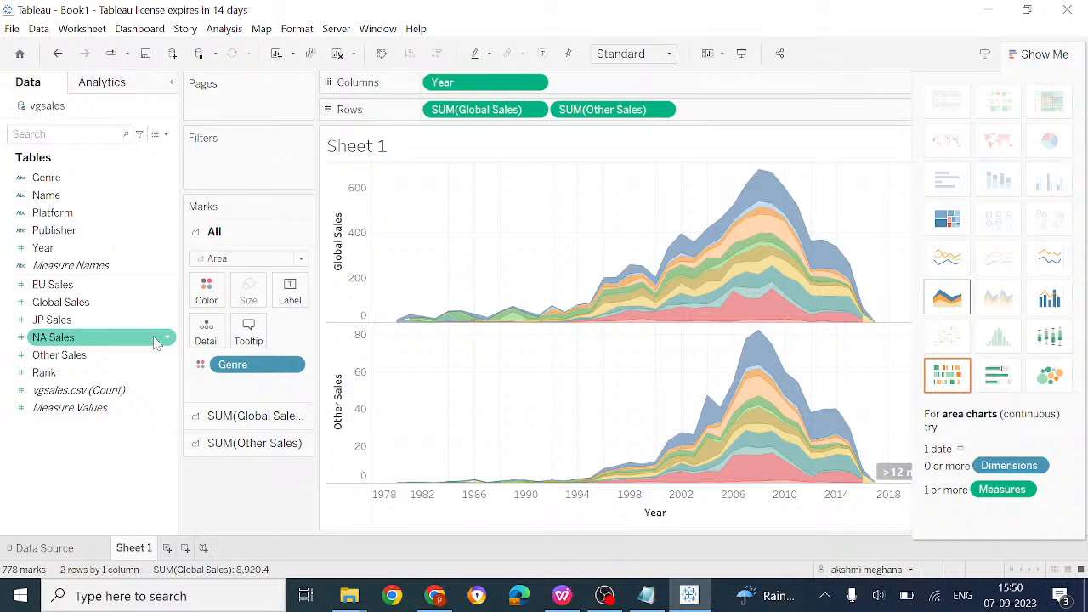
Export the worksheet data to an Access file named dhk, connecting to it after export
left_click(84, 33)
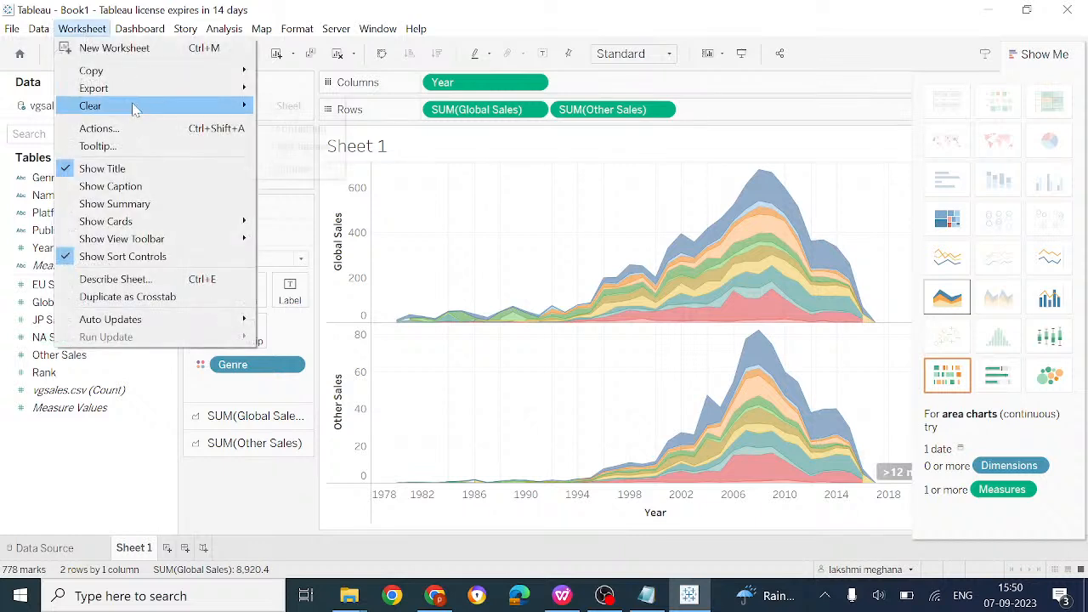
mouse_move(212, 88)
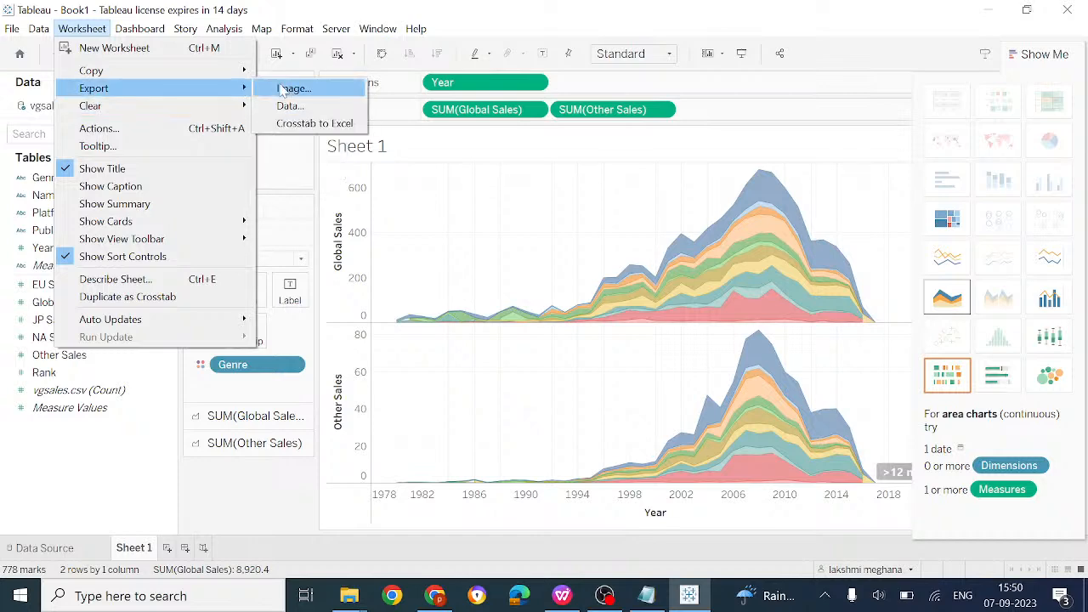
left_click(293, 105)
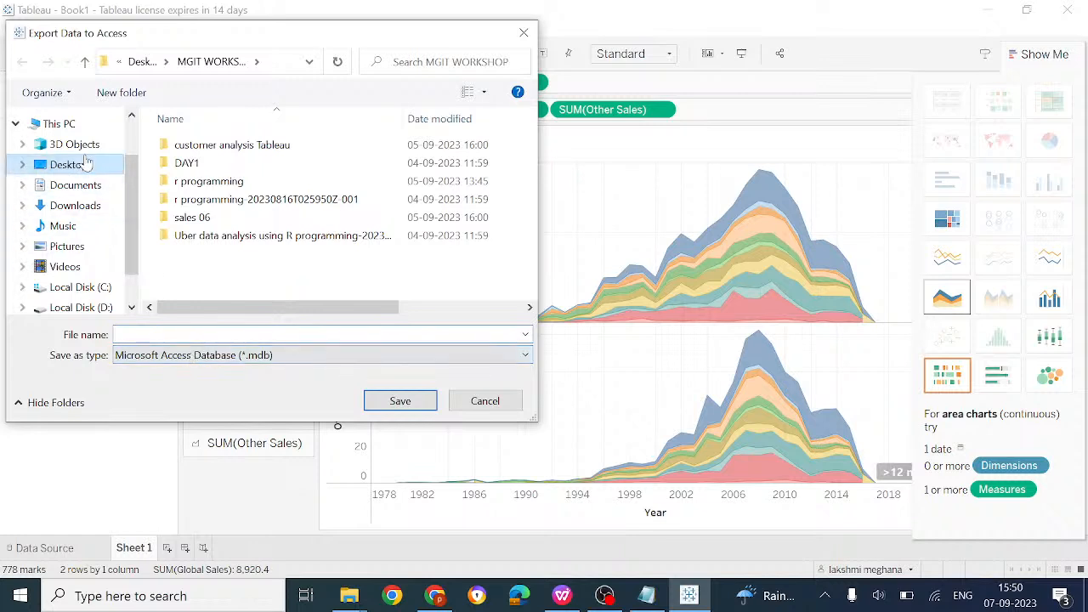
type("dhk")
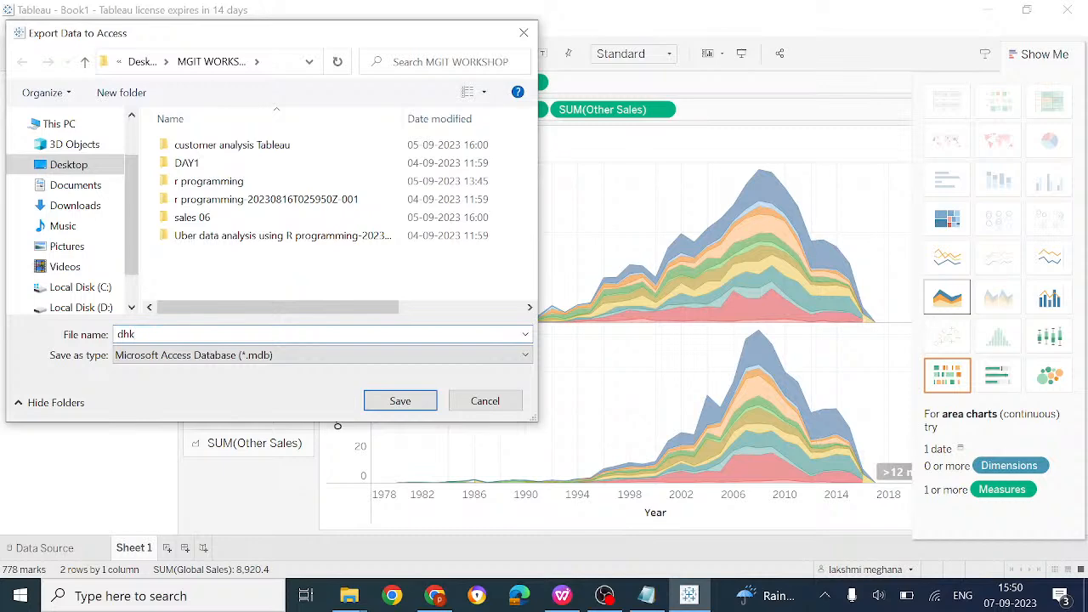
key("Return")
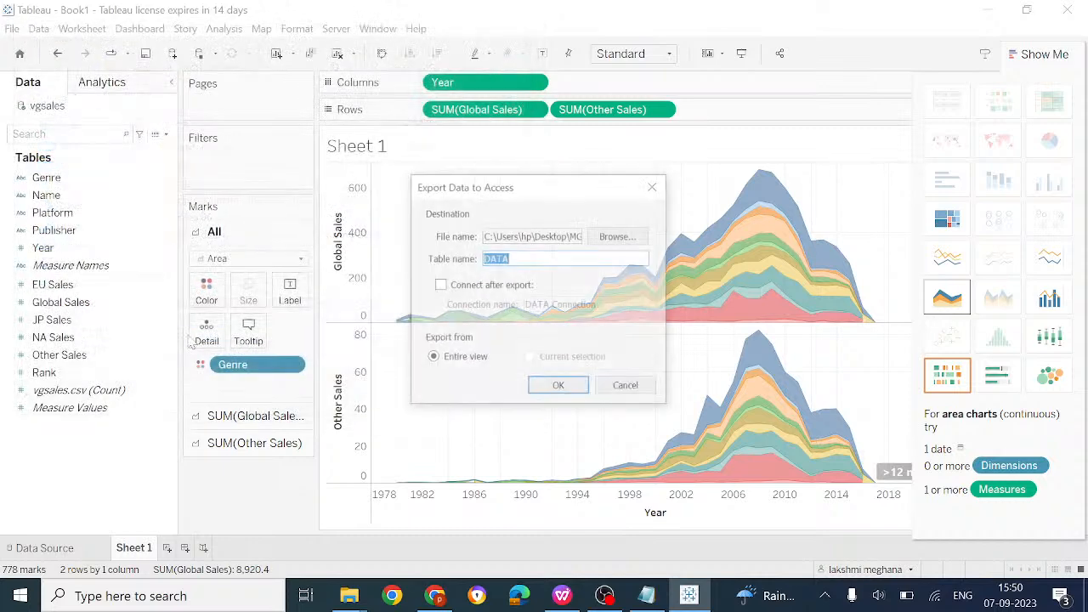
left_click(438, 285)
left_click(574, 393)
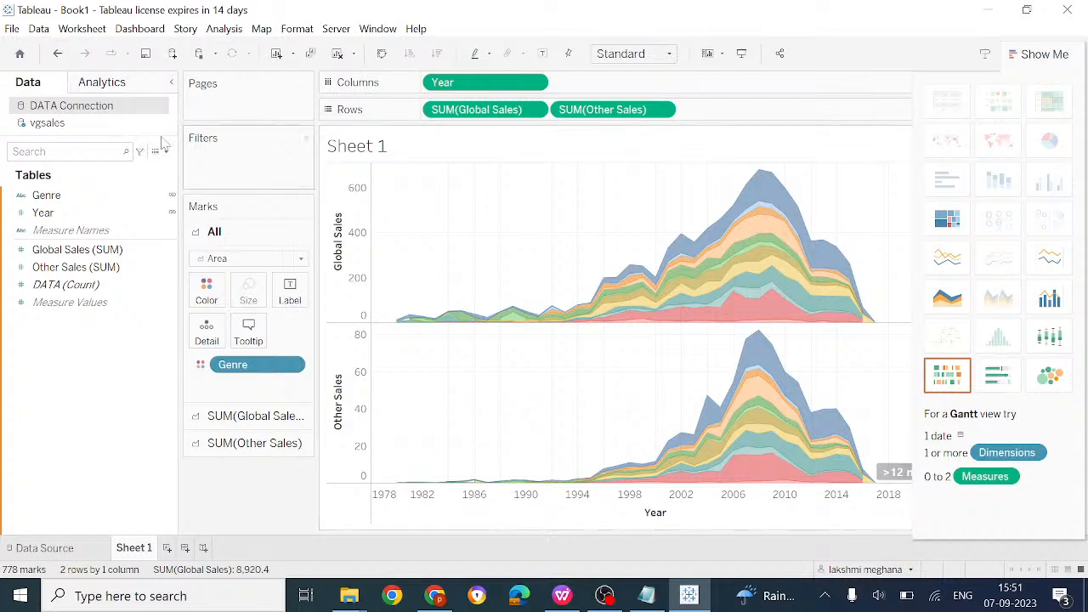
Export Sheet 1's Genre and year sales figures with Worksheet > Export > Crosstab to Excel
left_click(85, 31)
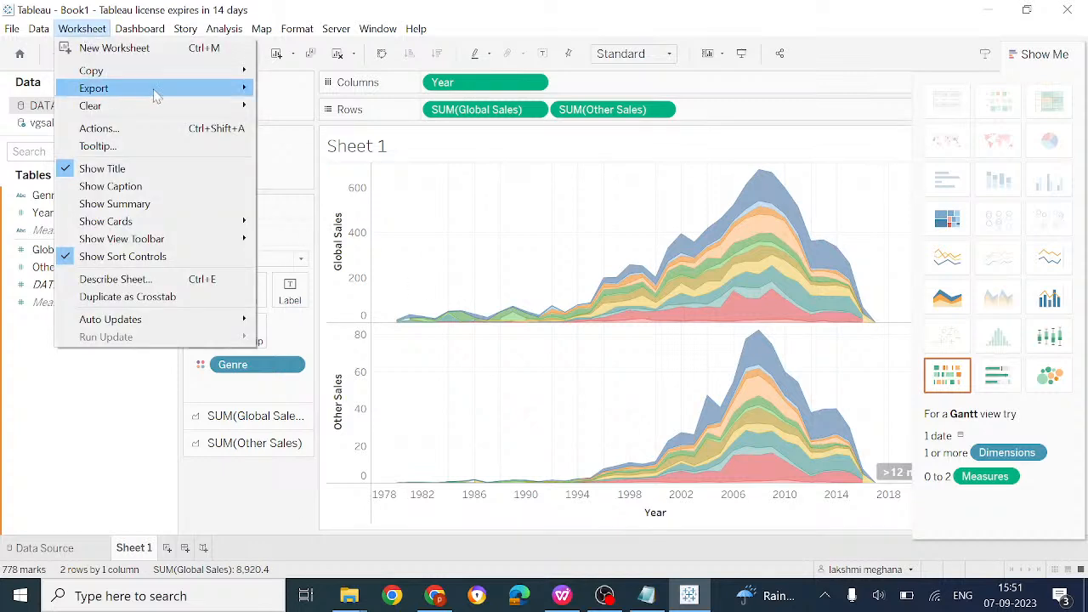
mouse_move(244, 92)
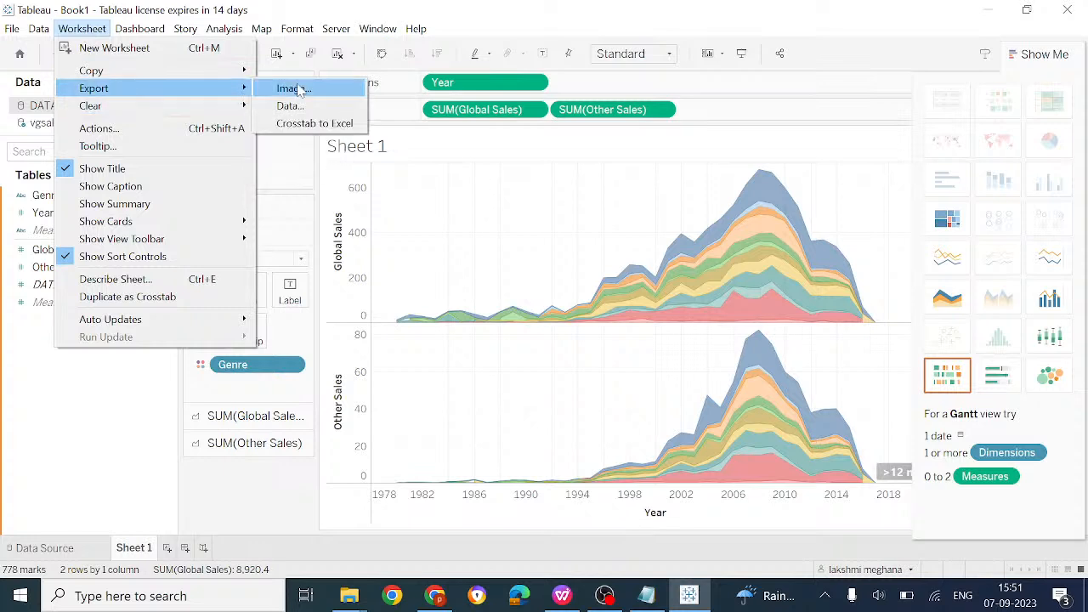
left_click(325, 125)
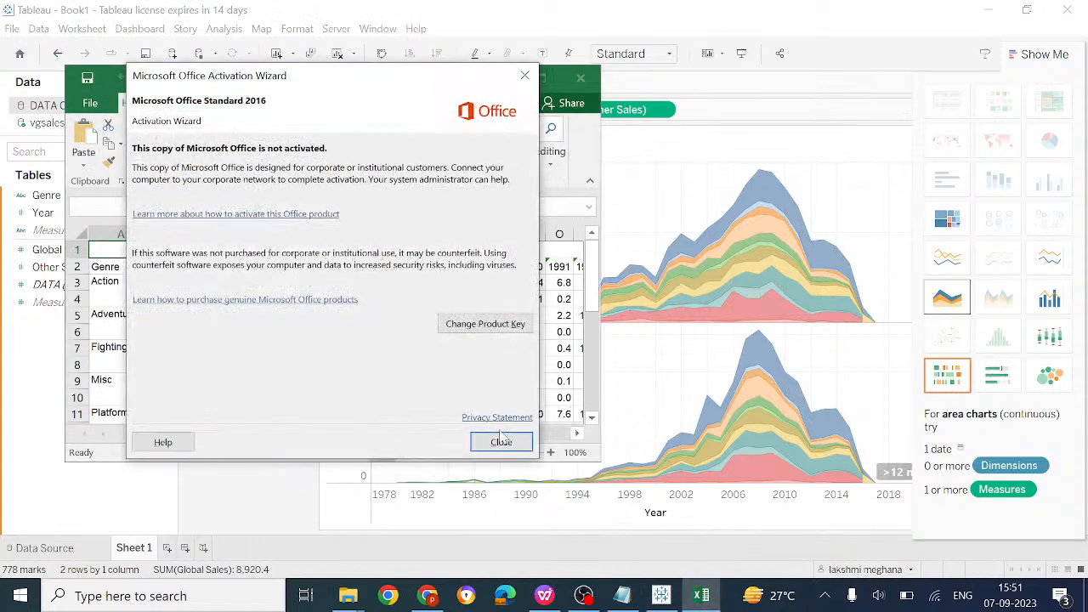
Dismiss the Office activation notice, check an Other Sales value, and close Excel without saving
left_click(501, 438)
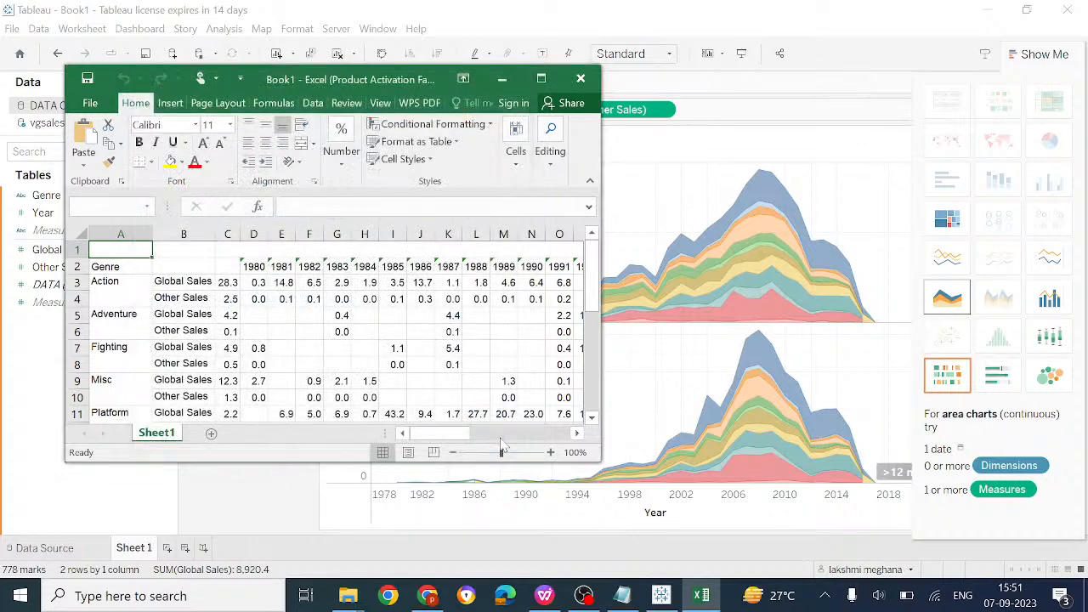
scroll(421, 289, "right", 5)
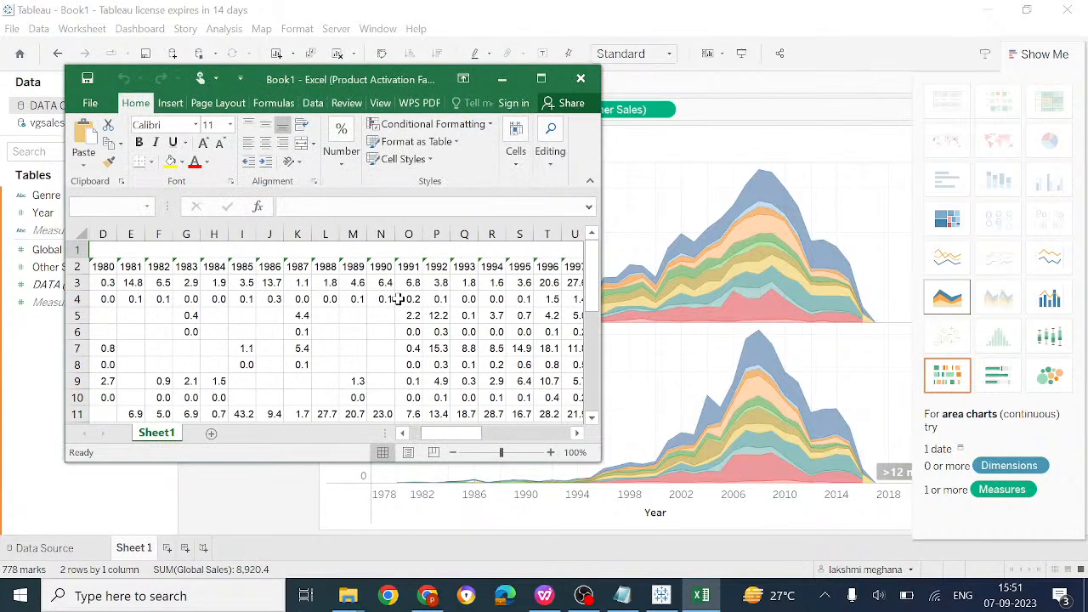
left_click(397, 299)
scroll(396, 299, "left", 6)
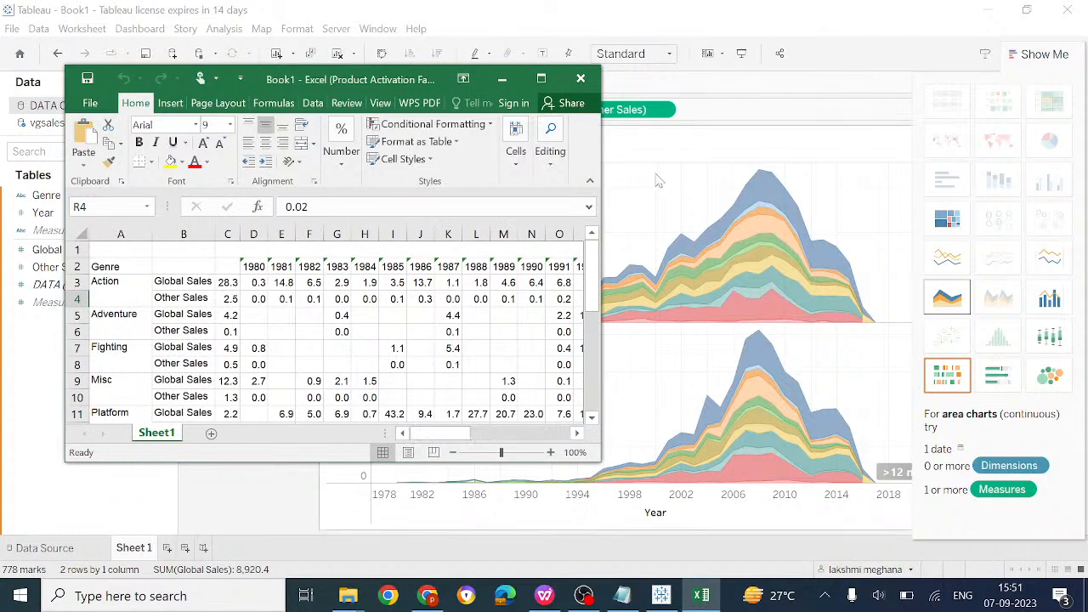
left_click(580, 78)
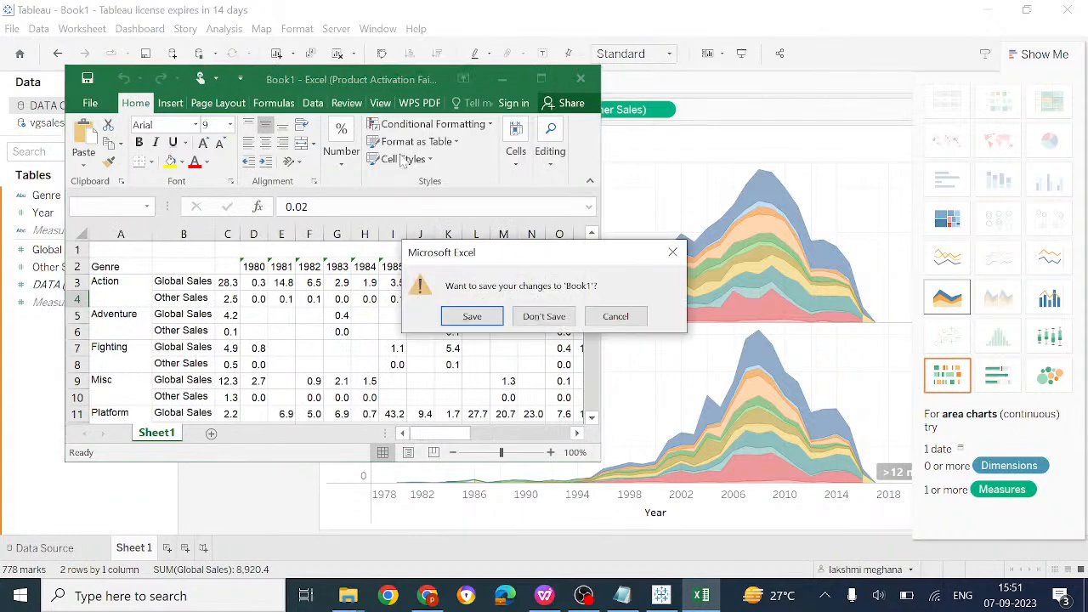
left_click(546, 315)
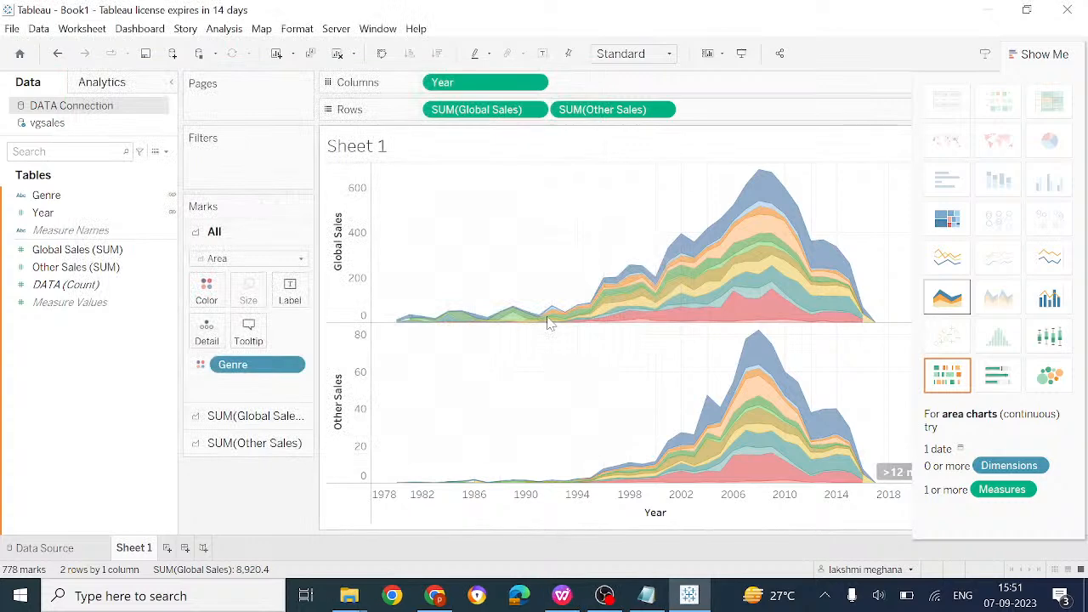
Look through the Worksheet and Data menus, then bring up Data visualization.docx in WPS Writer
left_click(85, 33)
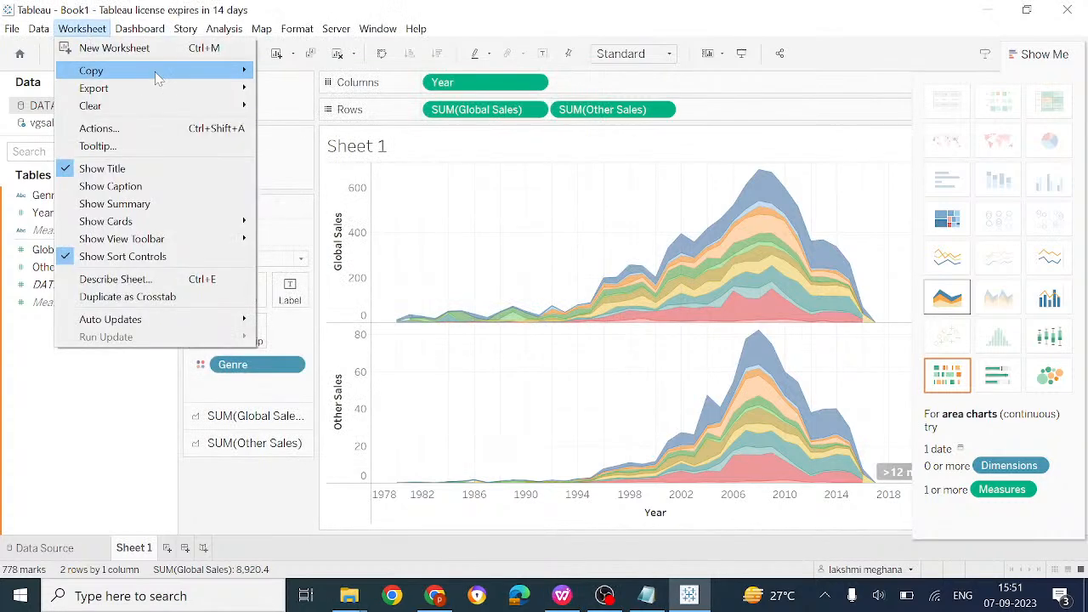
mouse_move(180, 88)
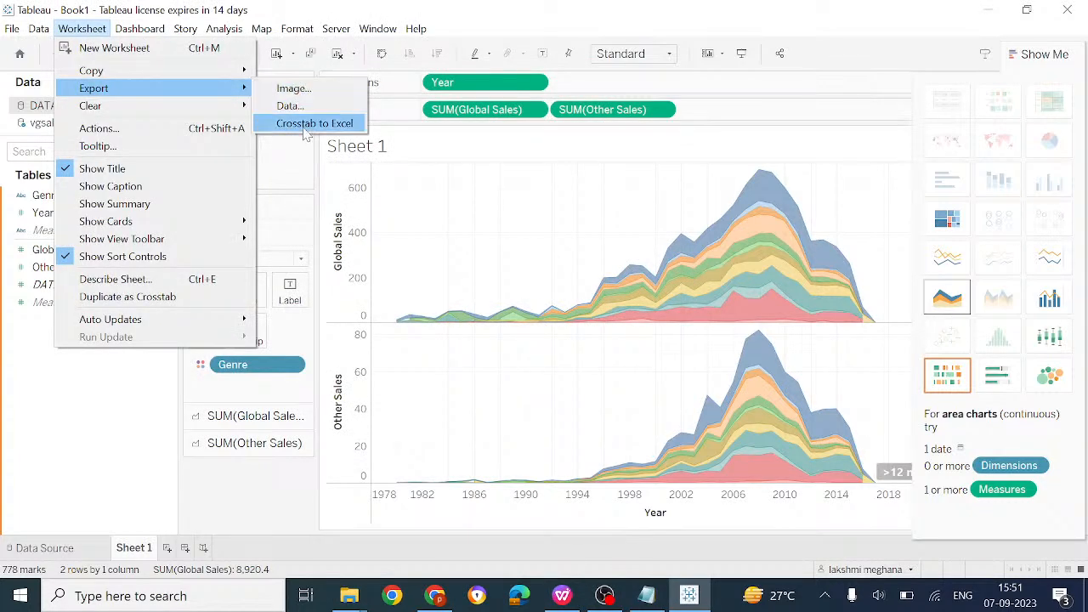
mouse_move(146, 109)
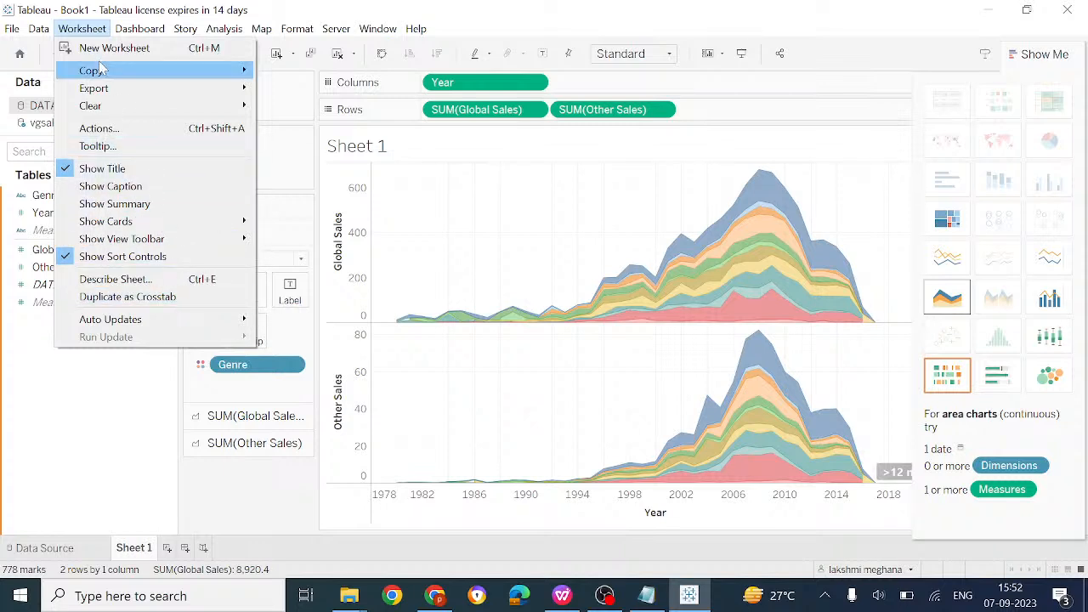
mouse_move(37, 29)
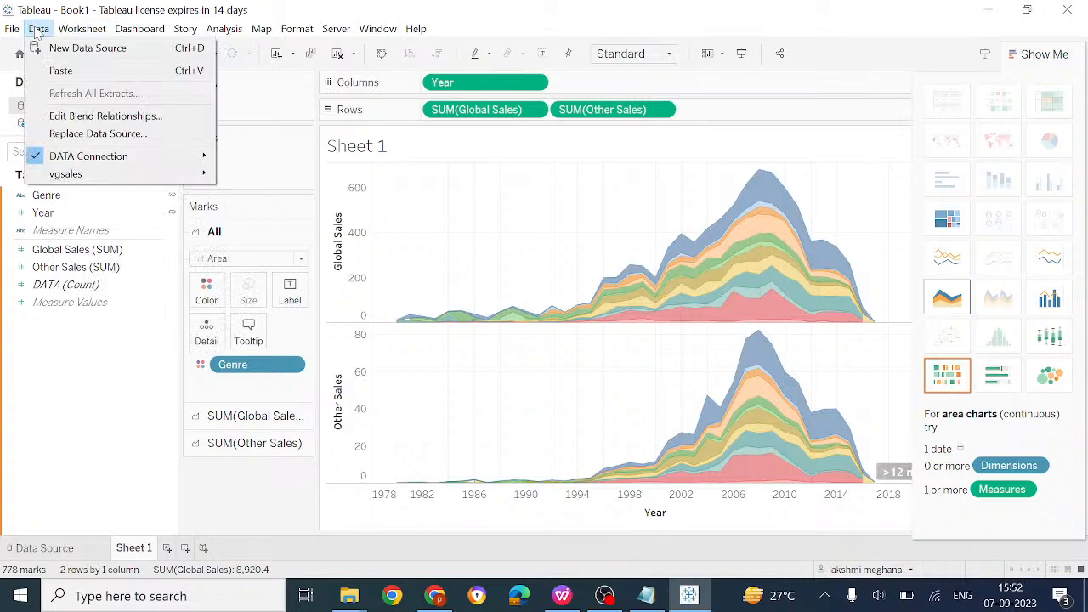
left_click(563, 596)
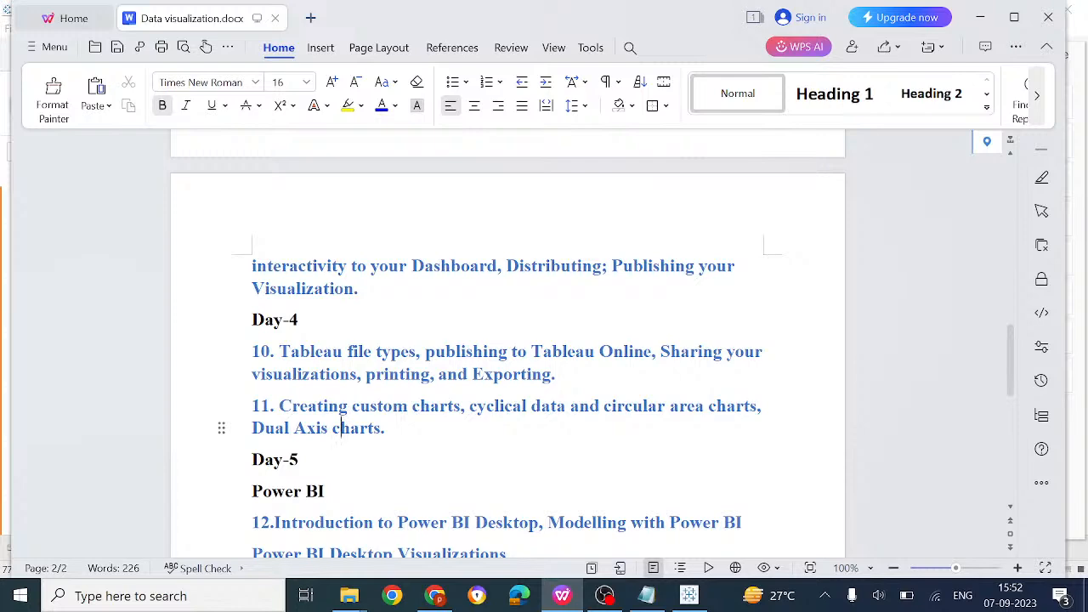
Bring Tableau back to the front with its Global and Other Sales area charts
left_click(690, 595)
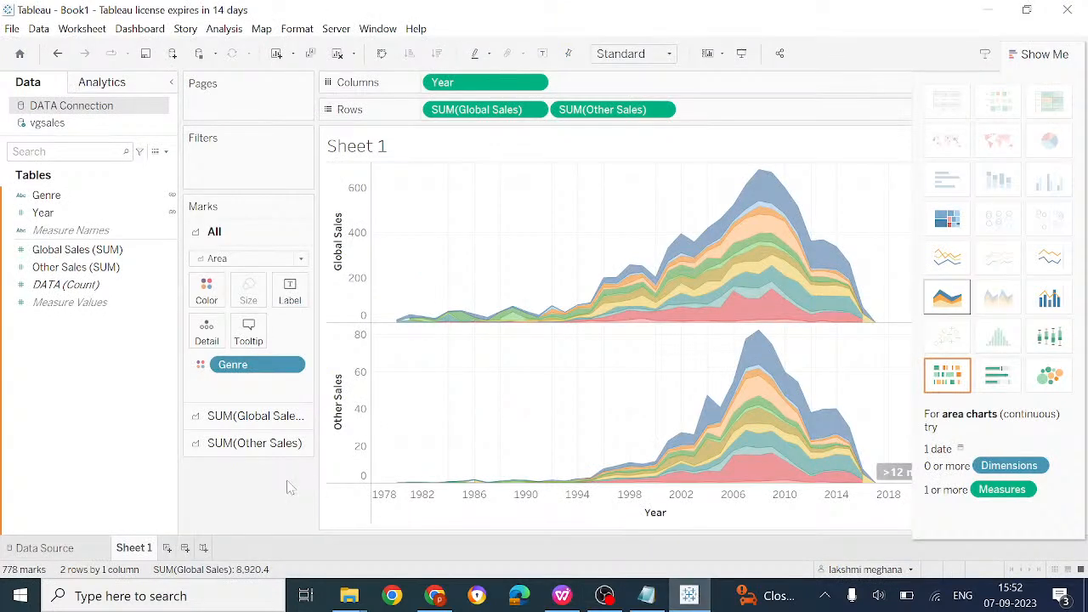
Close the File and Data menus and open the SUM(Other Sales) pill's dropdown in Rows
left_click(12, 28)
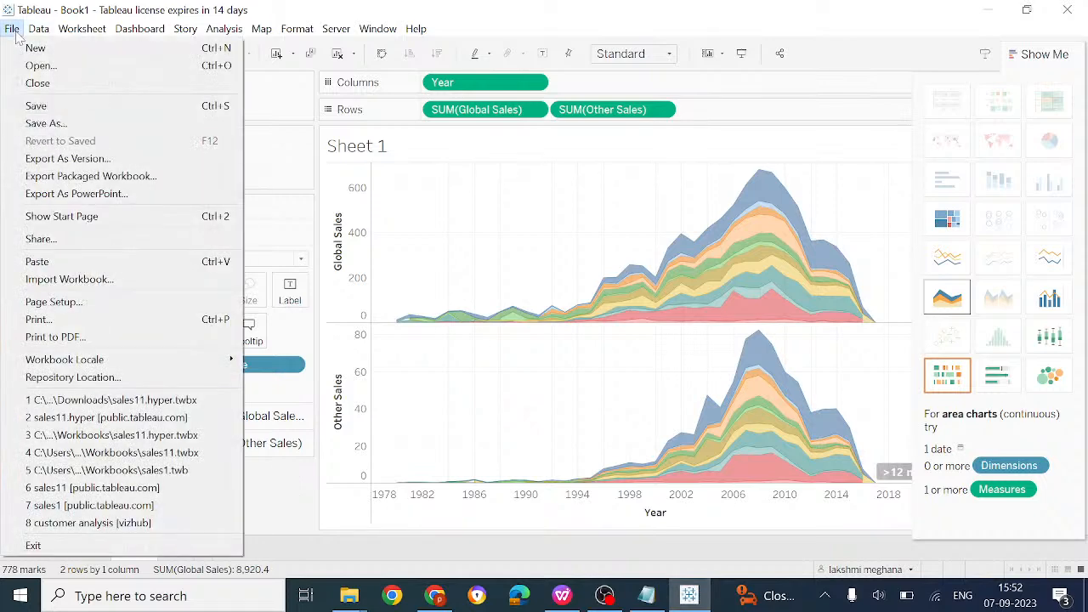
mouse_move(39, 28)
left_click(77, 468)
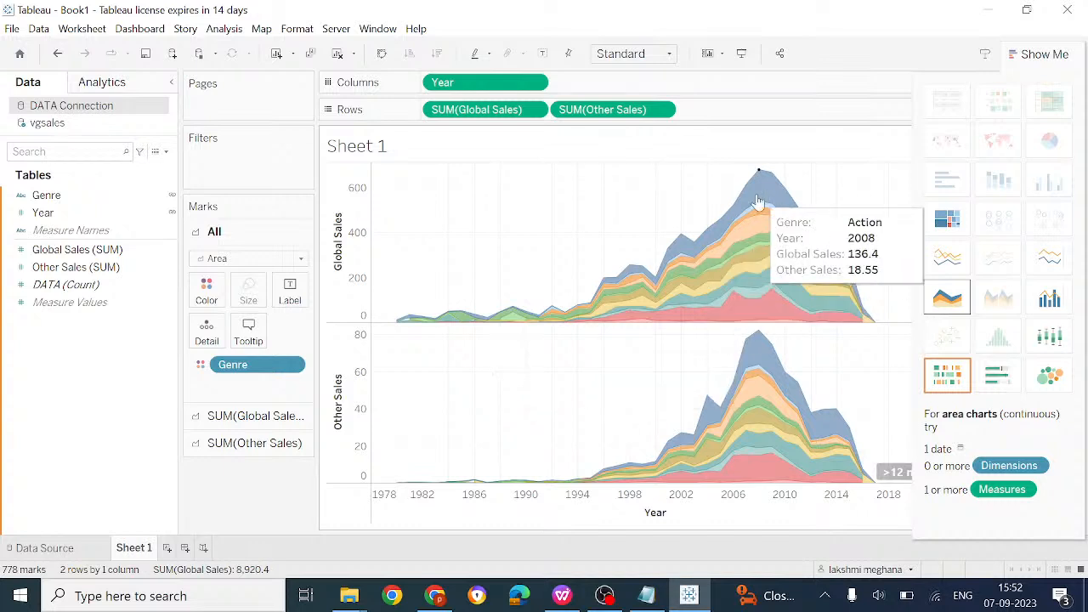
left_click(661, 110)
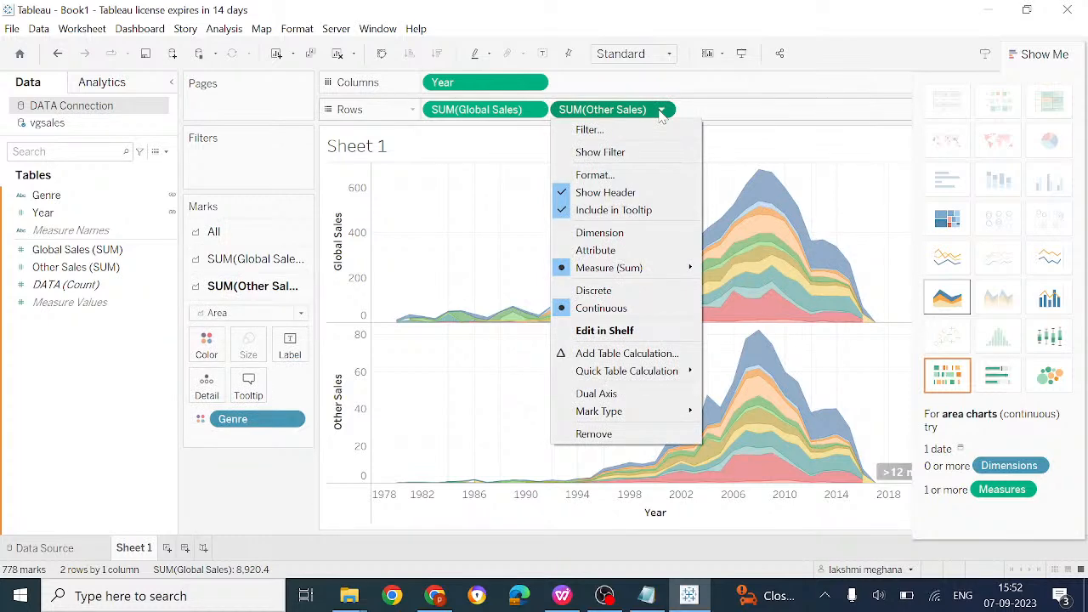
Combine SUM(Other Sales) with Global Sales on a dual axis
left_click(605, 397)
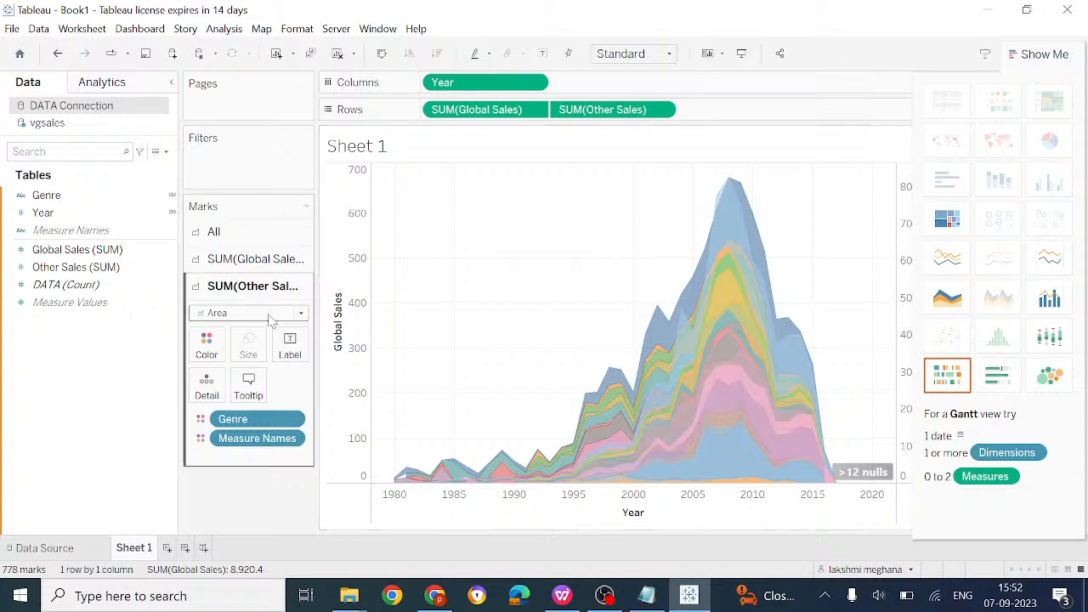
left_click(294, 438)
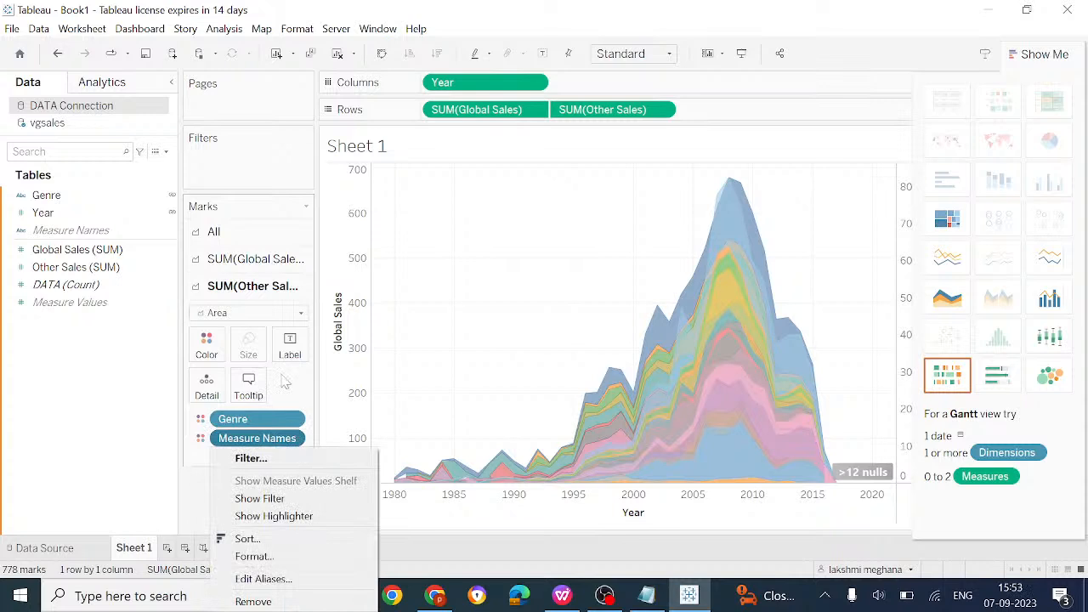
left_click(295, 321)
Change the Other Sales mark type to Square
left_click(294, 316)
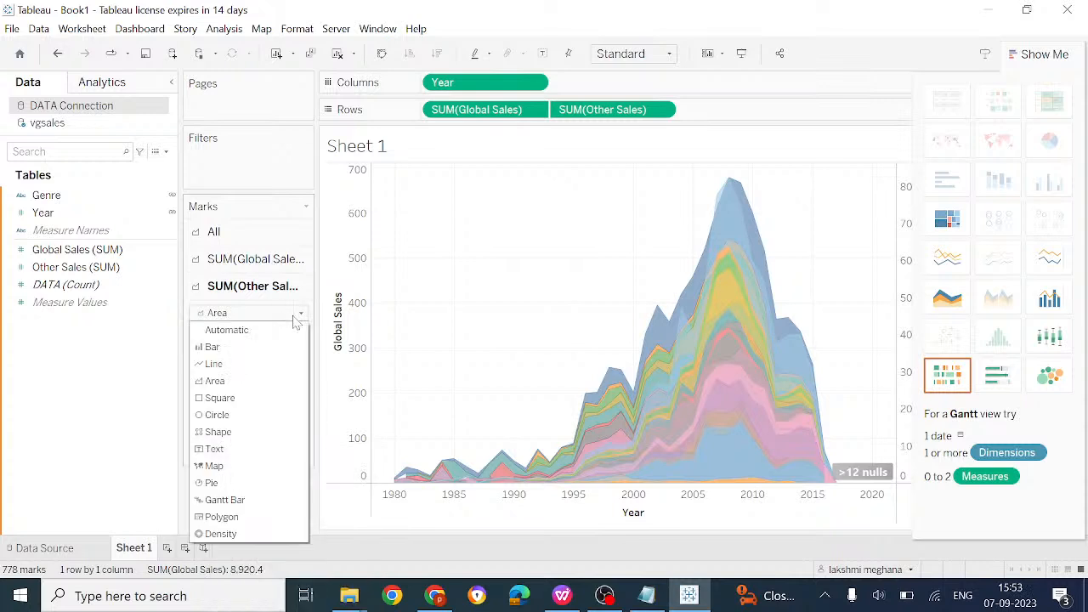
key("Escape")
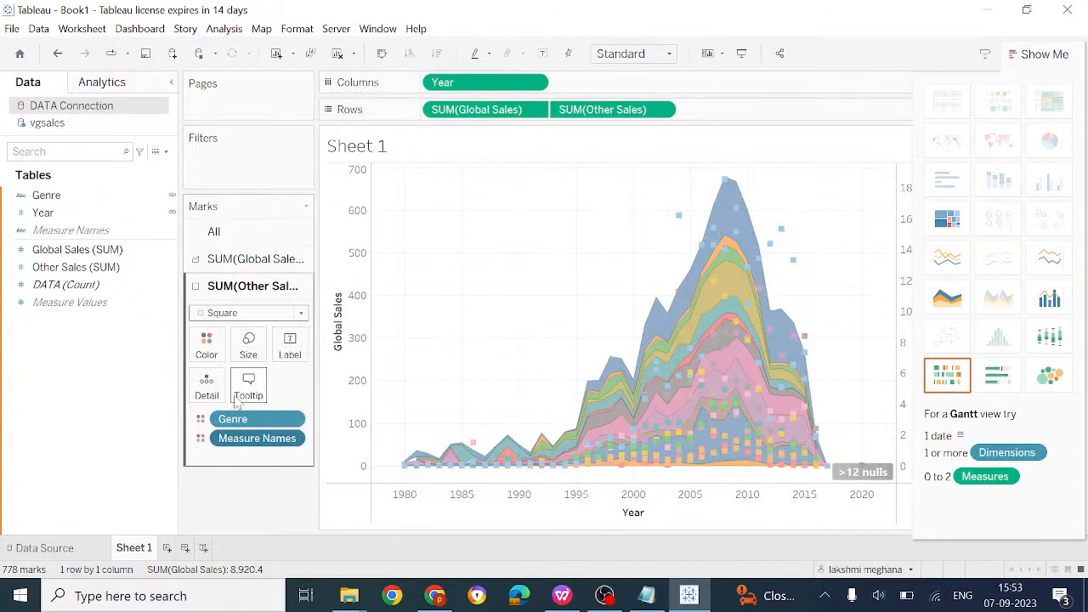
left_click(299, 314)
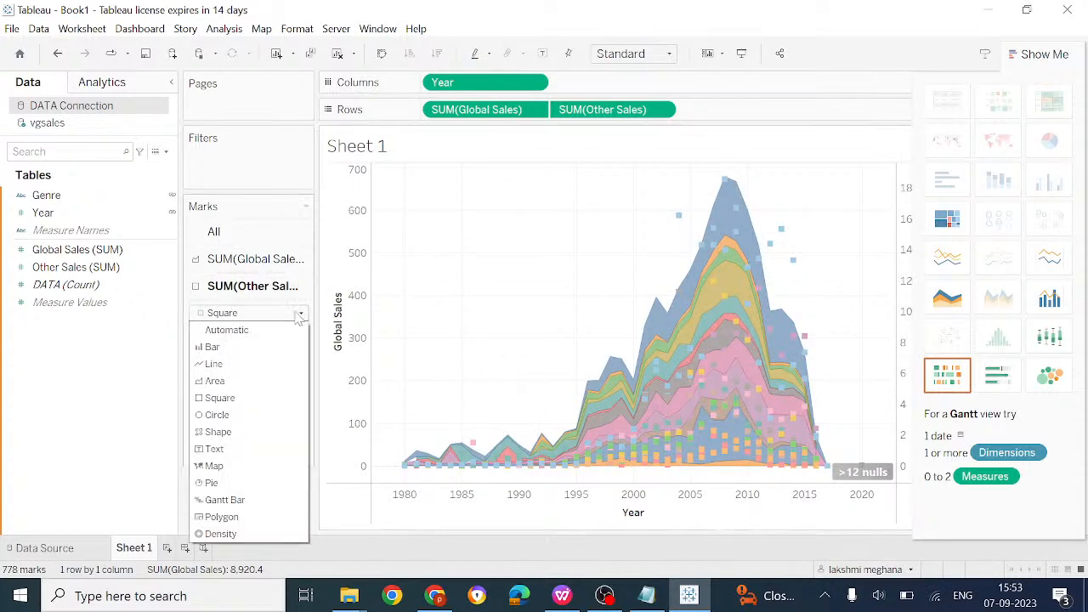
left_click(219, 403)
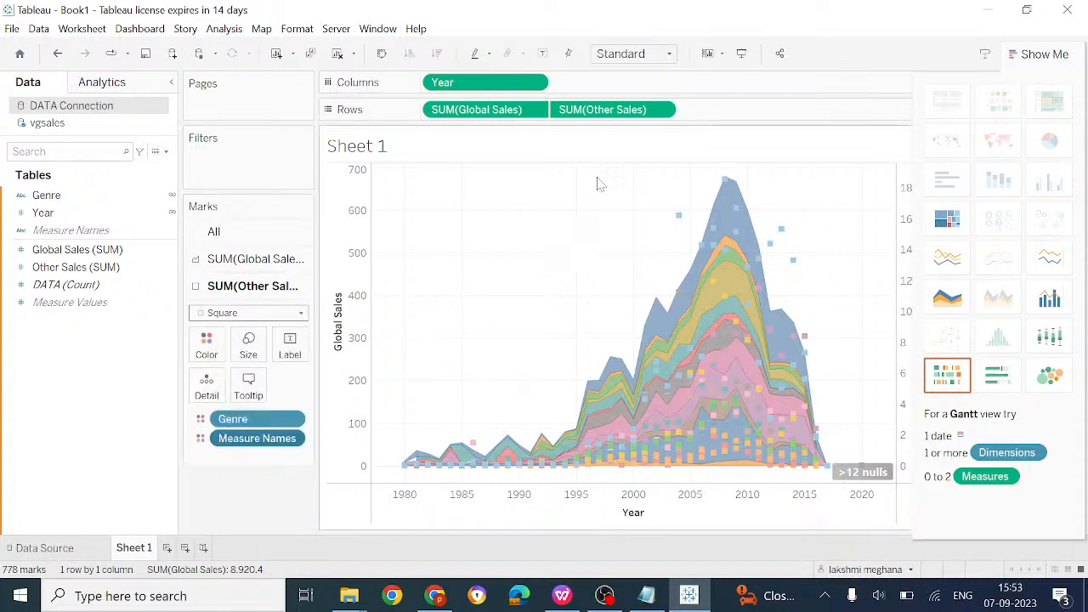
left_click(661, 109)
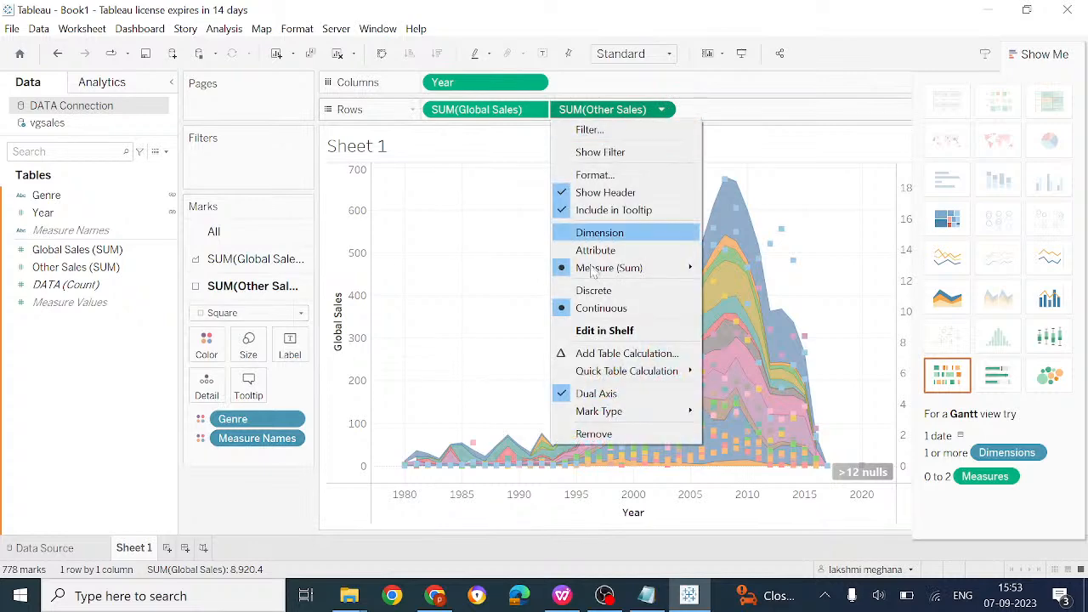
left_click(600, 394)
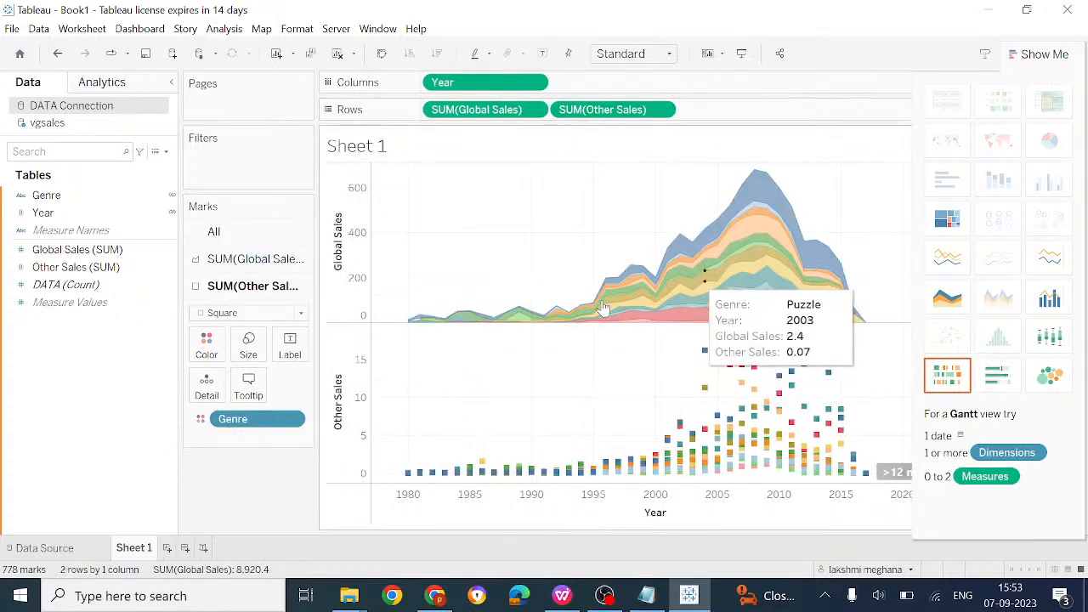
left_click(662, 109)
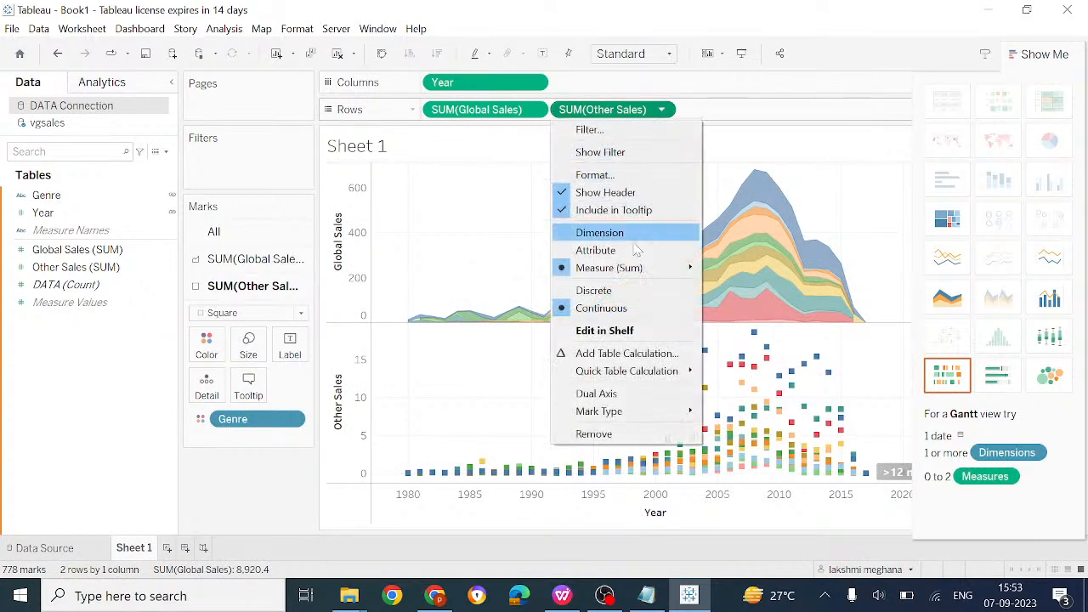
left_click(605, 394)
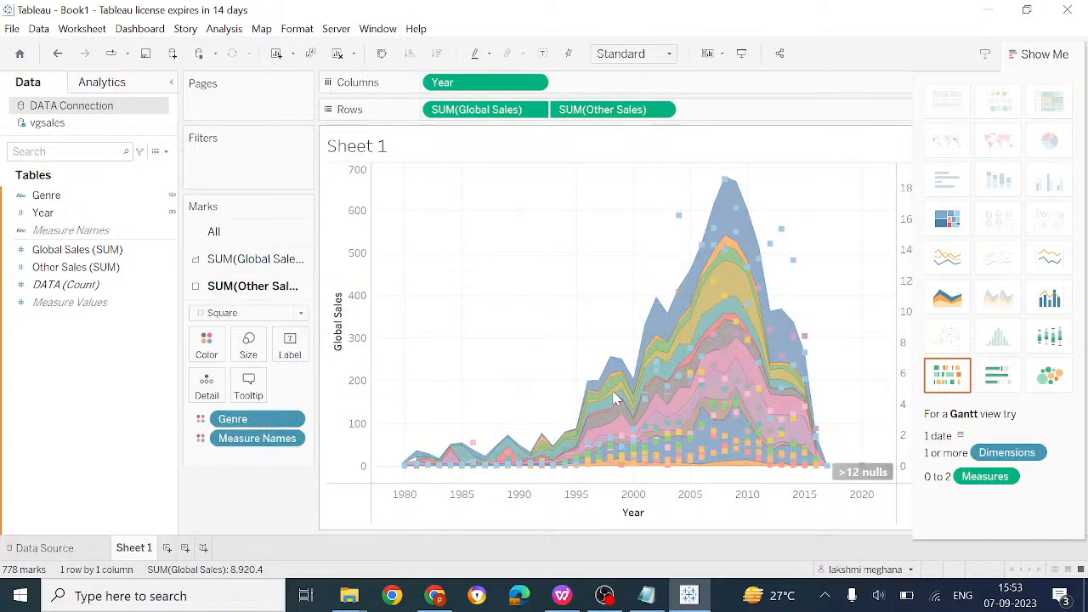
left_click(662, 110)
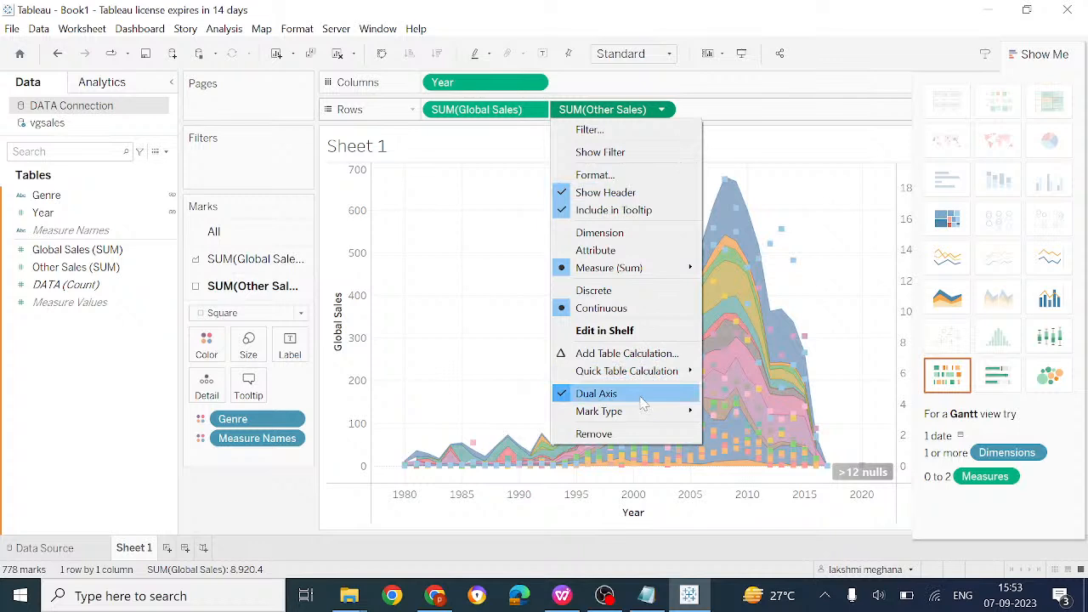
Apply a Difference table calculation to Other Sales, computed using Table (across)
left_click(610, 354)
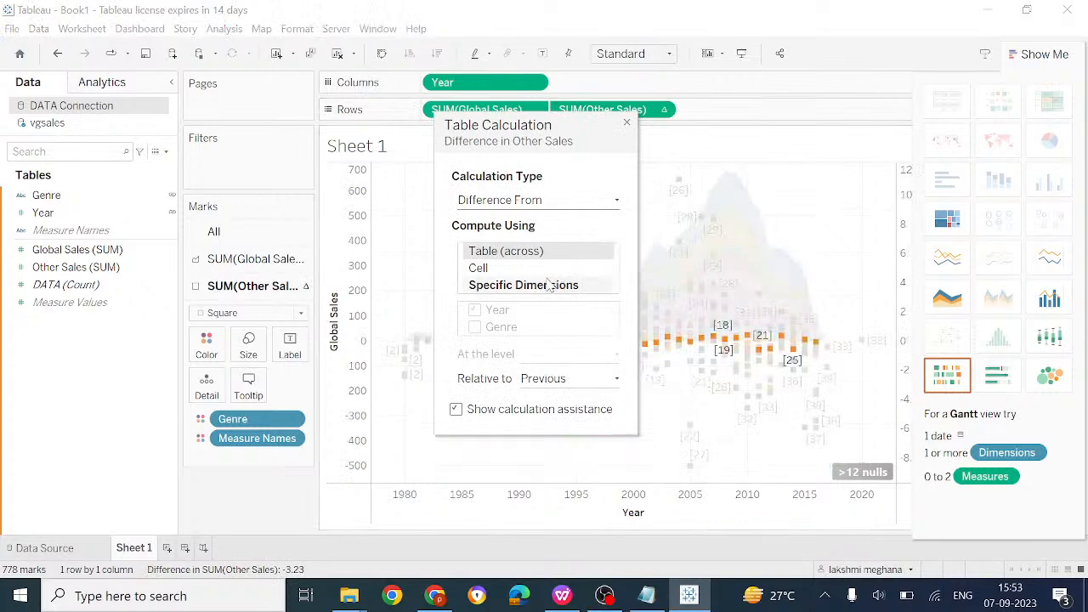
left_click(510, 269)
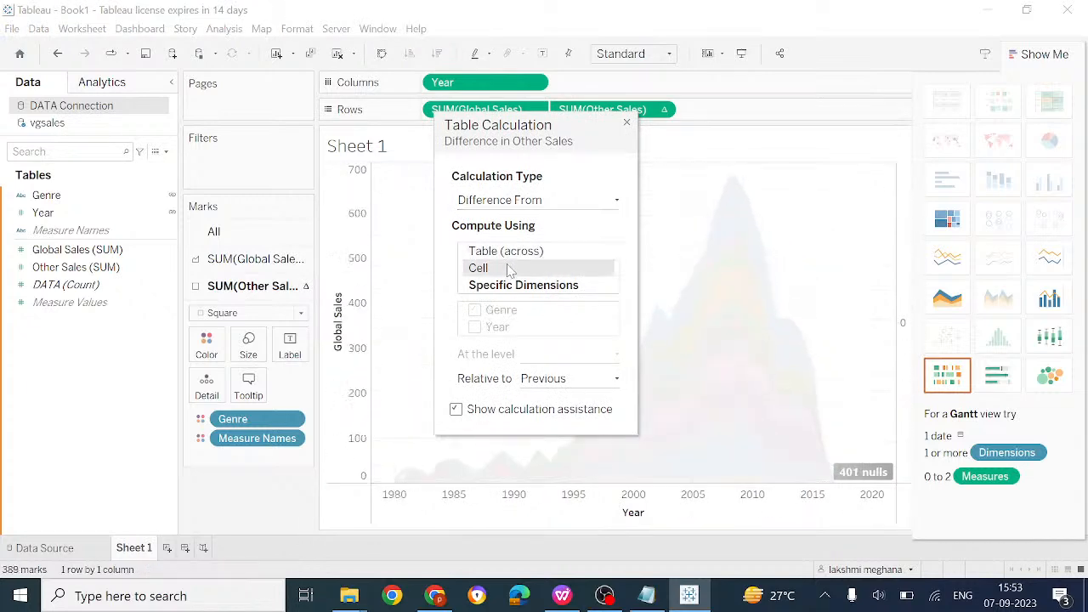
left_click(508, 252)
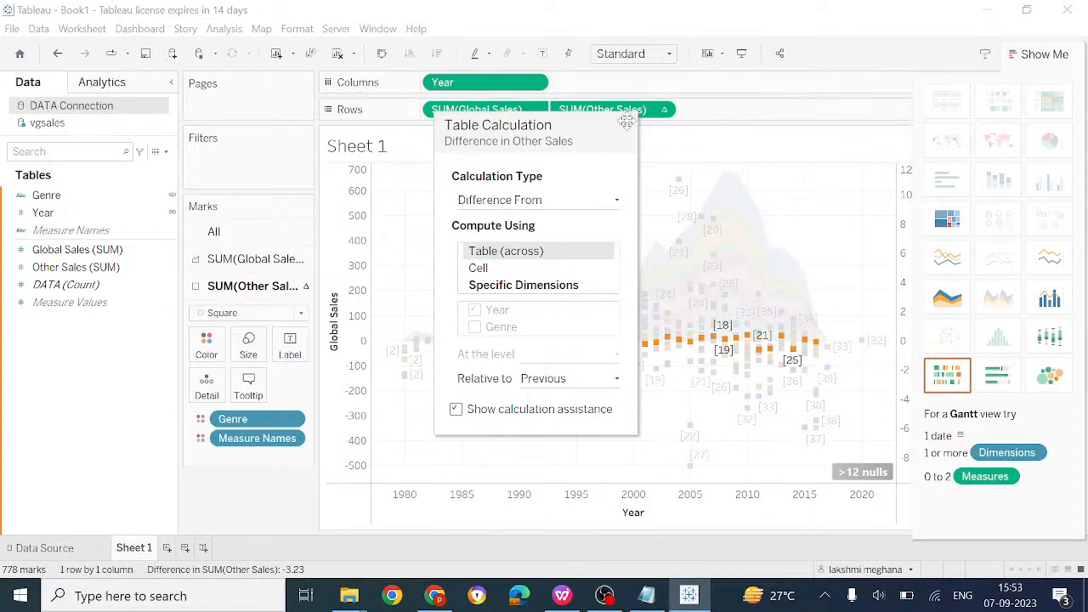
left_click(627, 126)
mouse_move(677, 315)
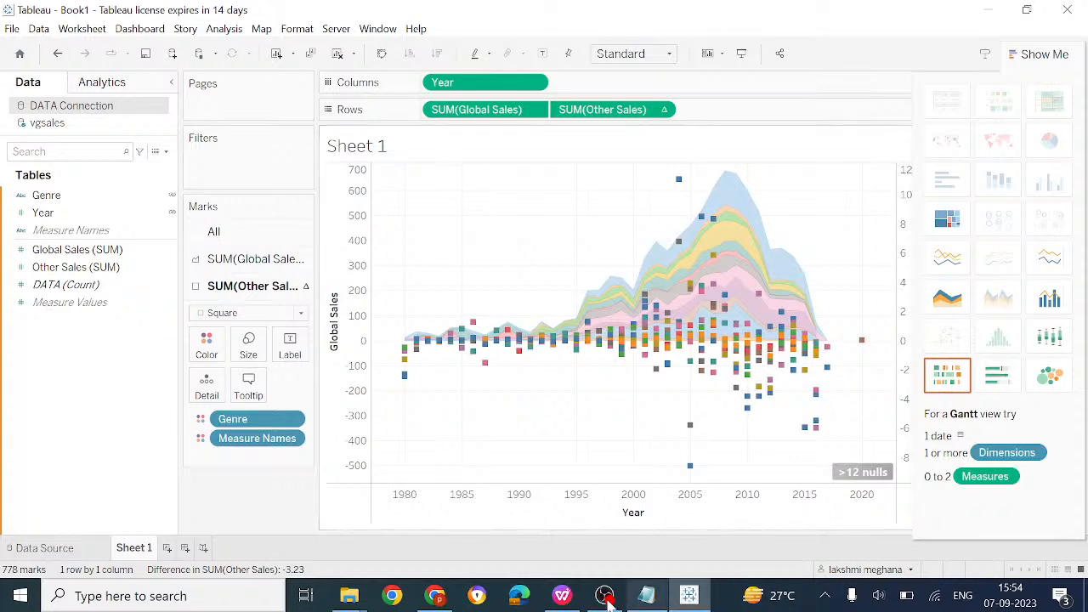
Review the Day-4 dual axis topic in Data visualization.docx, then return to Tableau
left_click(563, 597)
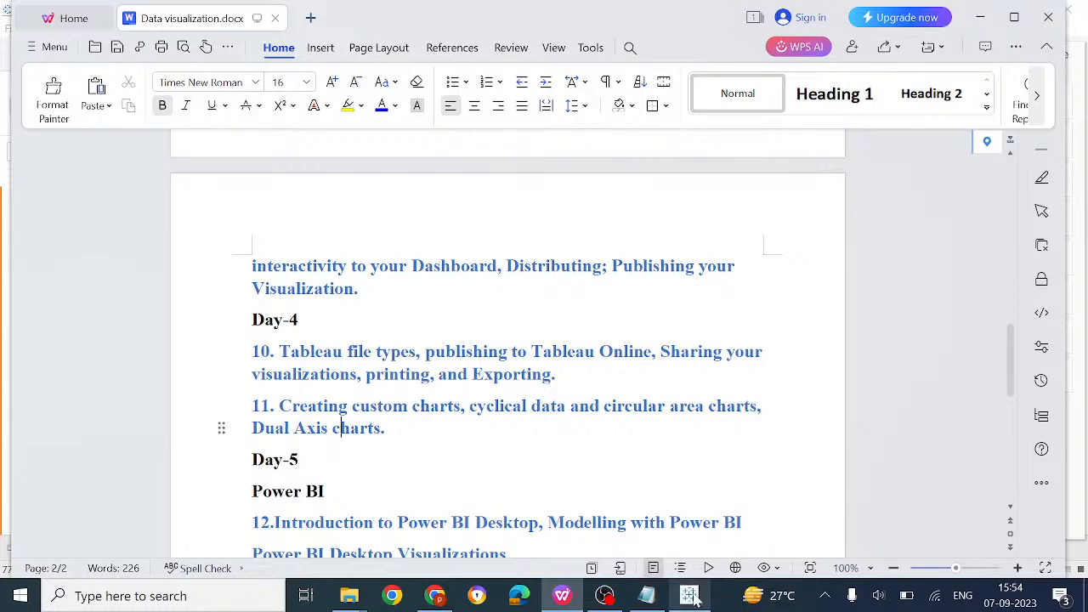
key("alt+Tab")
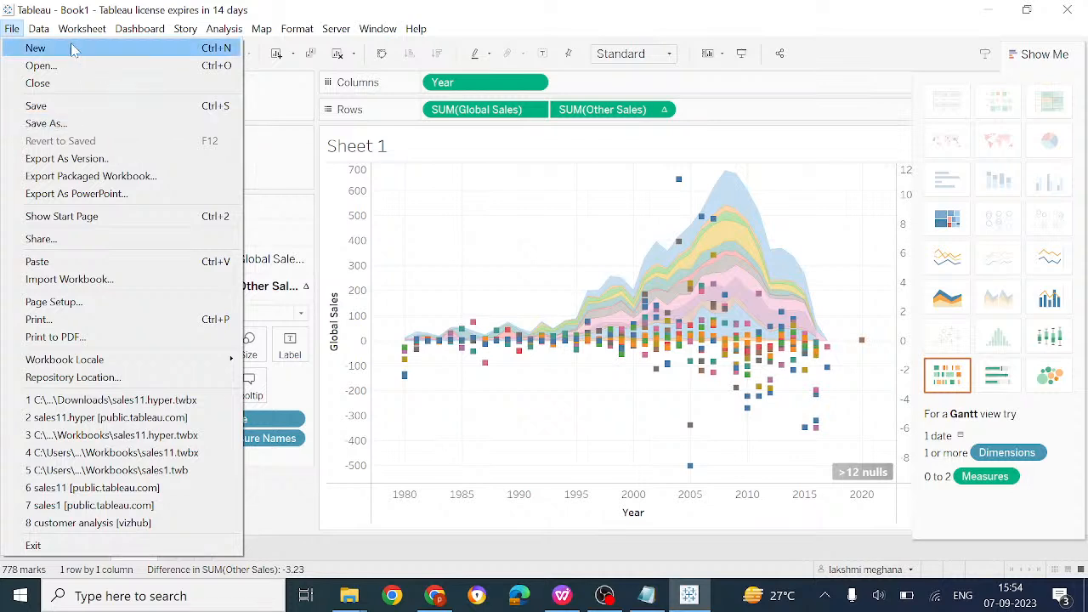
Inspect the vgsales data source's context menu in the Data pane, then view the Server menu
left_click(285, 111)
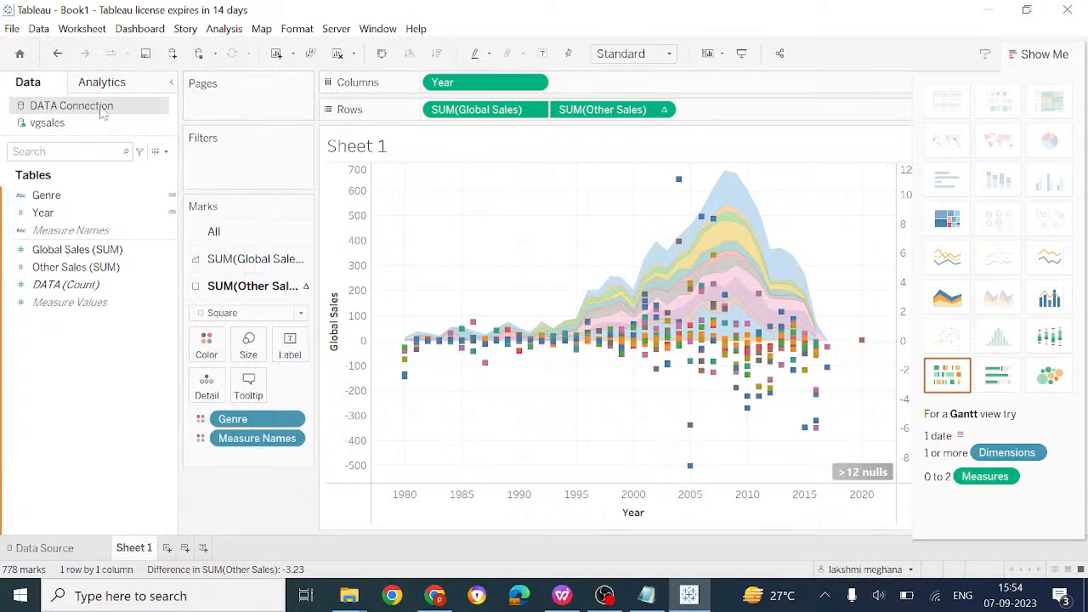
right_click(75, 125)
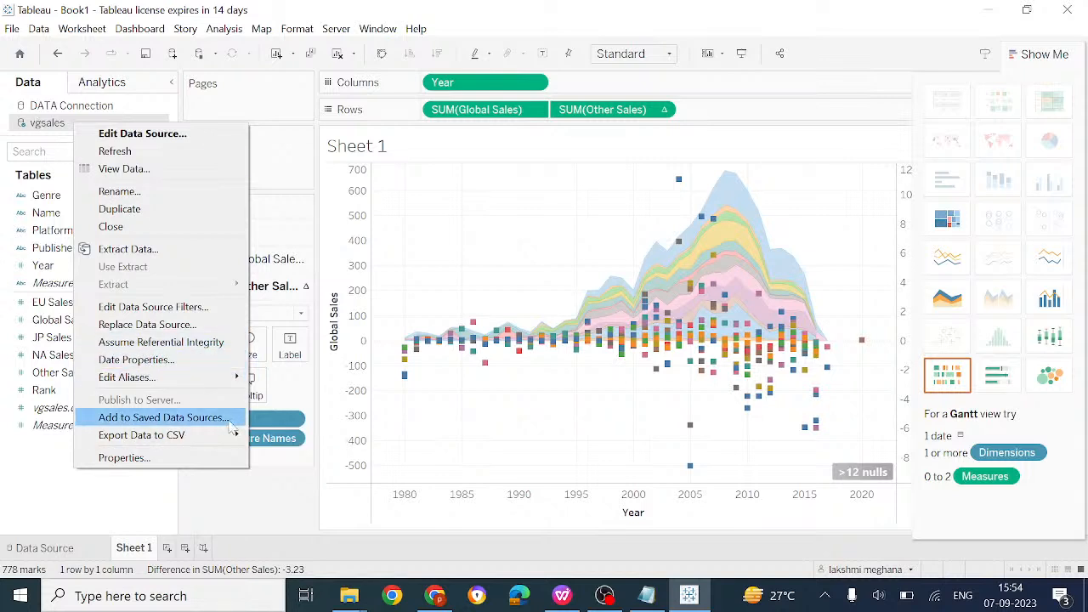
left_click(250, 515)
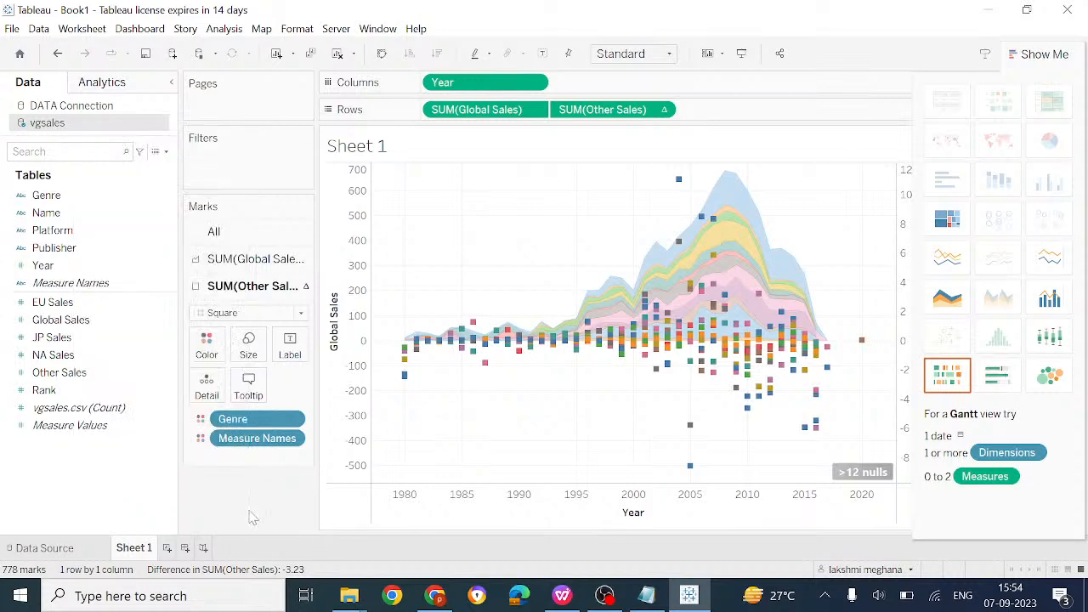
left_click(336, 31)
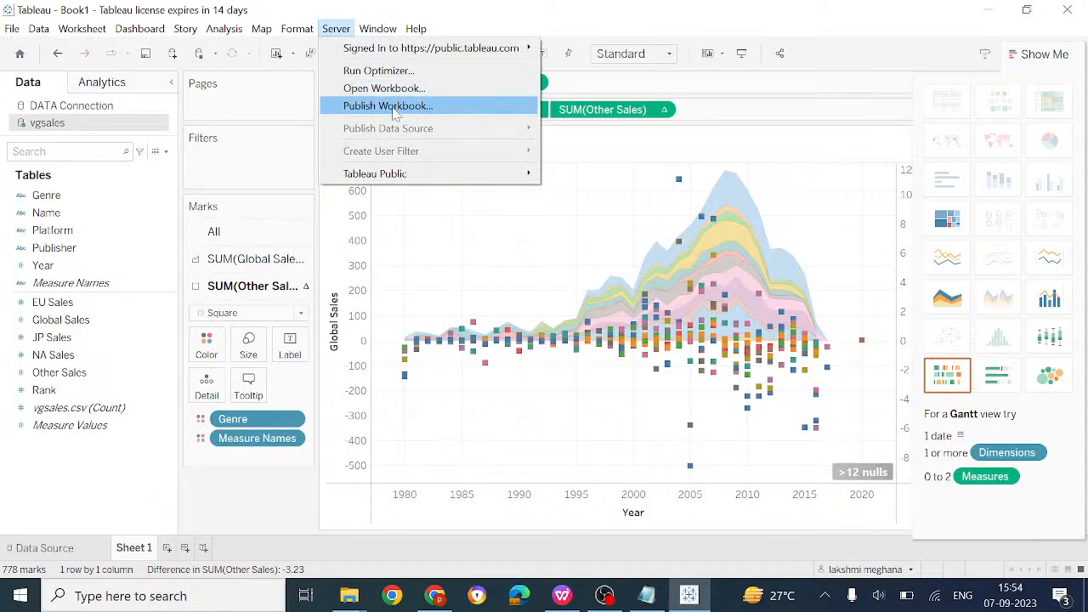
left_click(83, 29)
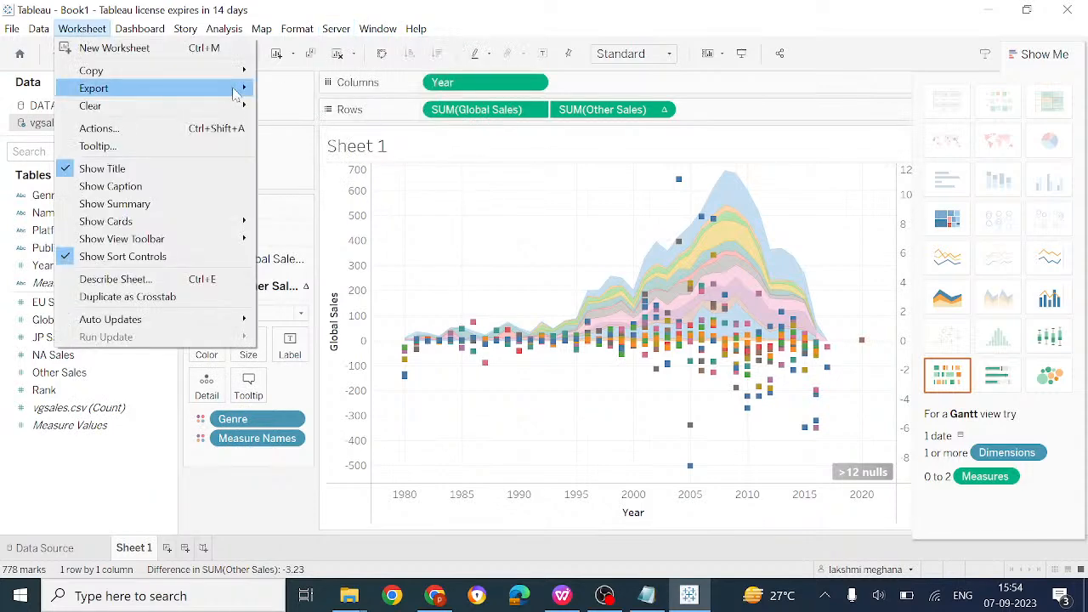
mouse_move(236, 90)
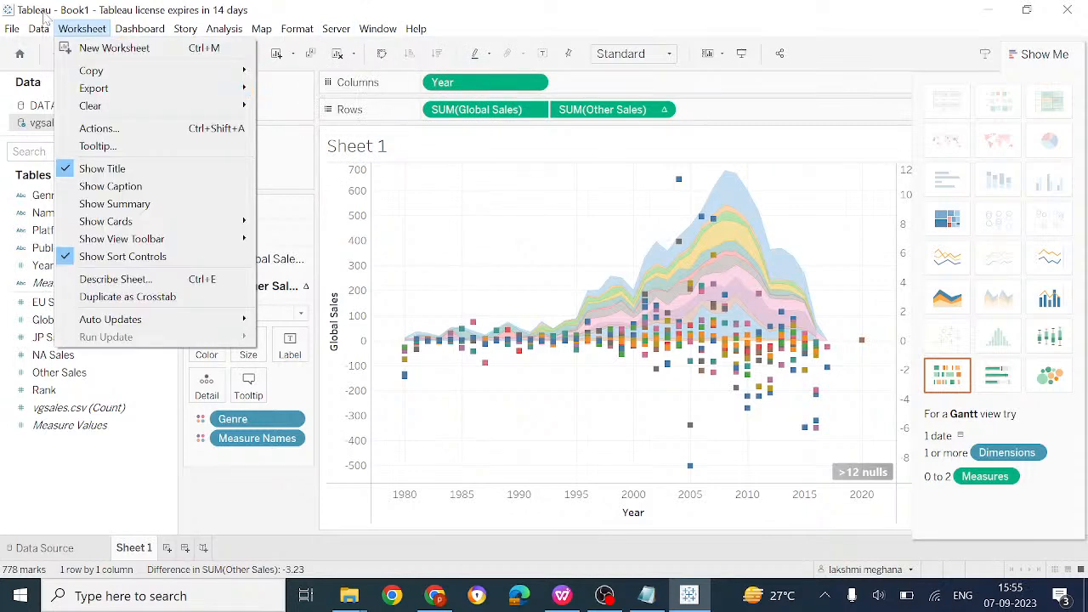
mouse_move(15, 29)
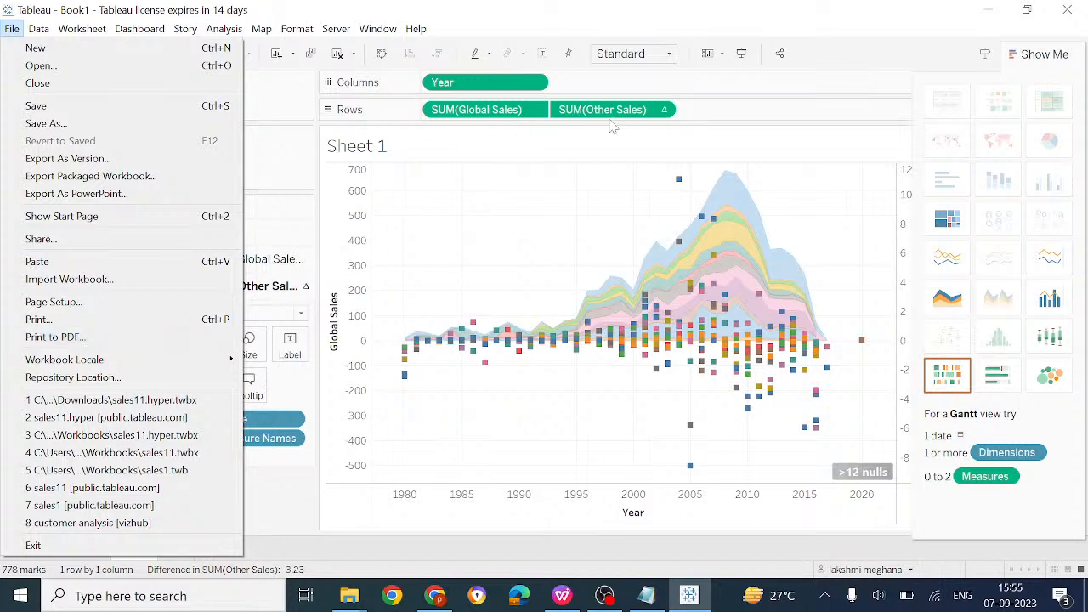
left_click(667, 113)
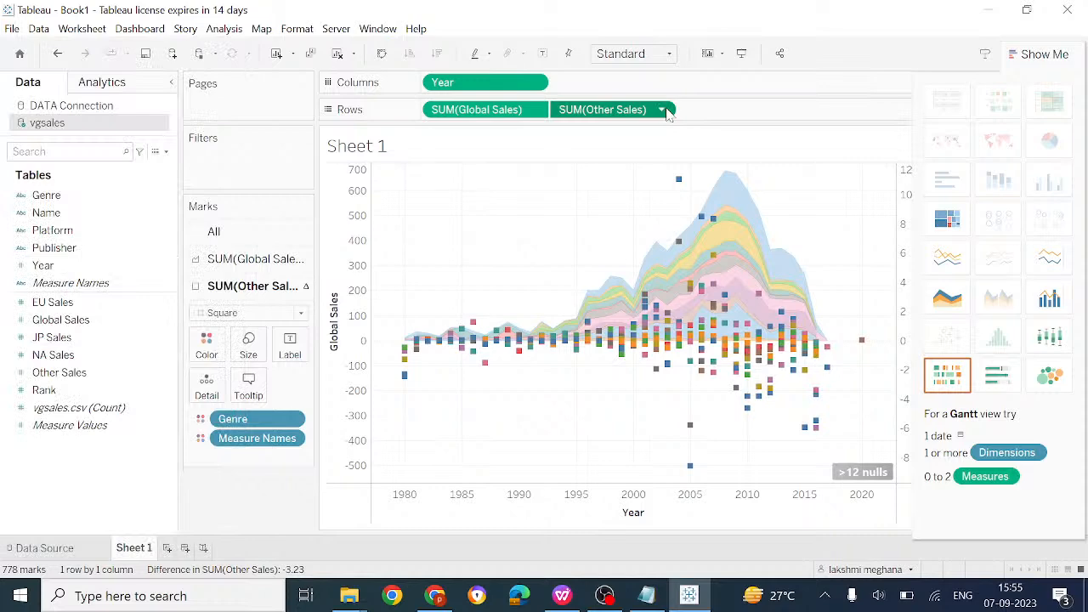
mouse_move(717, 243)
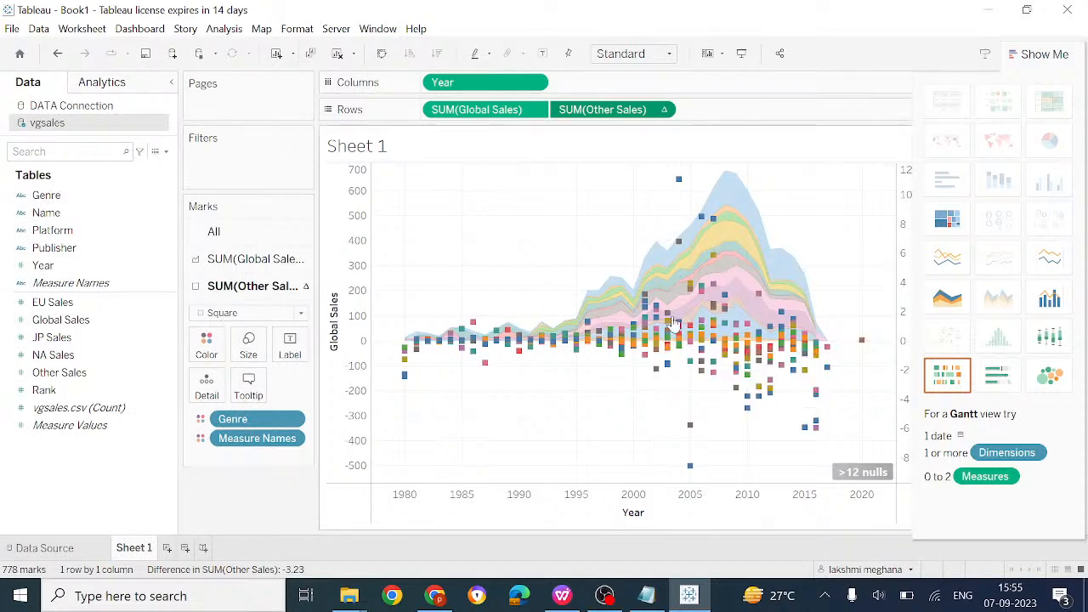
mouse_move(642, 353)
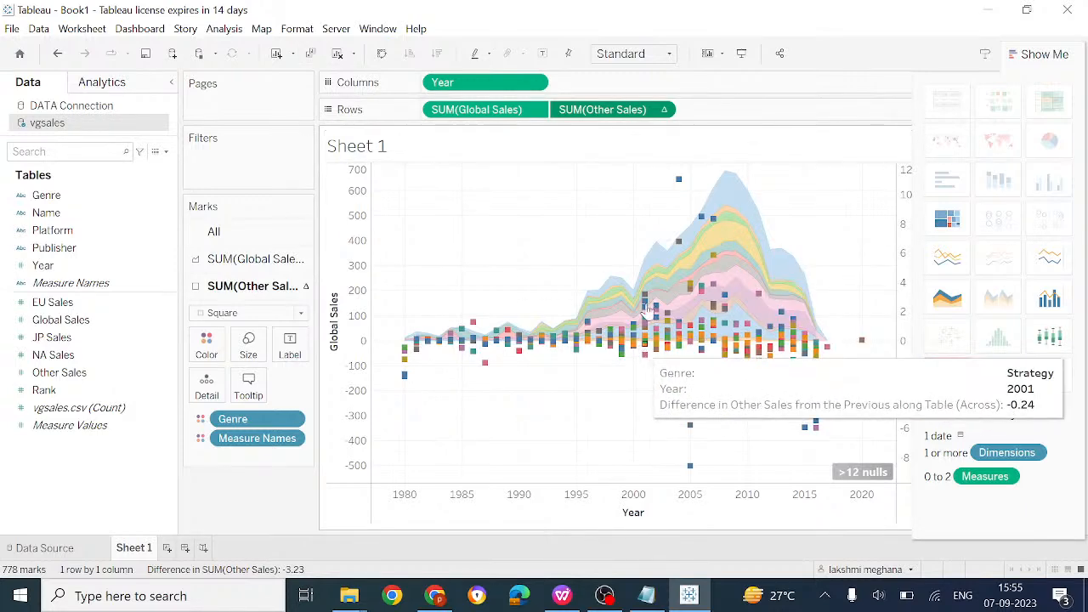
Switch the Other Sales difference marks from Square to circle Shape, then cancel Save As
left_click(662, 110)
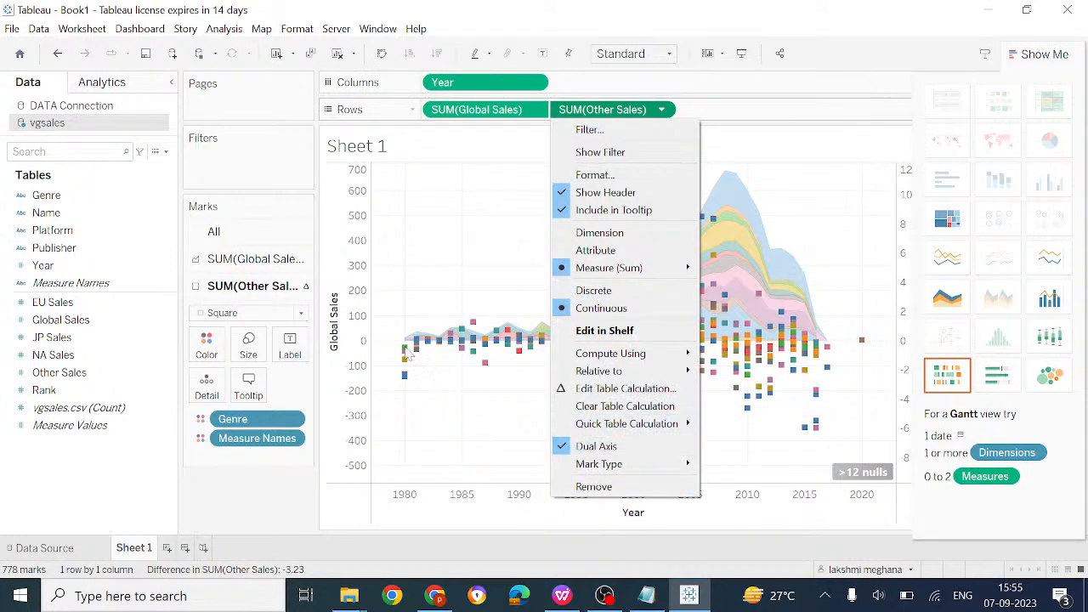
left_click(301, 314)
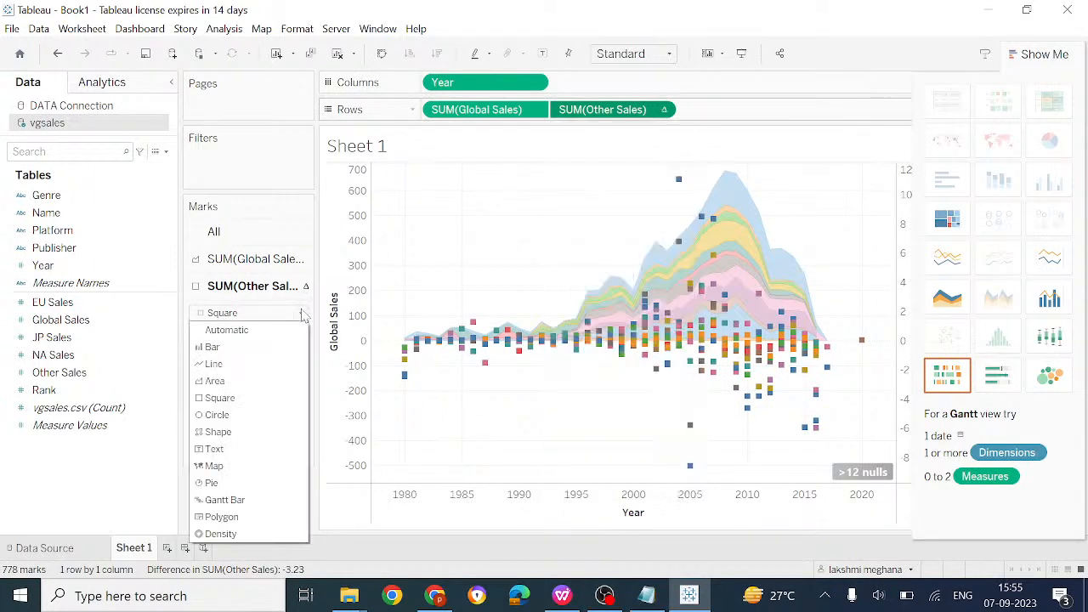
left_click(219, 431)
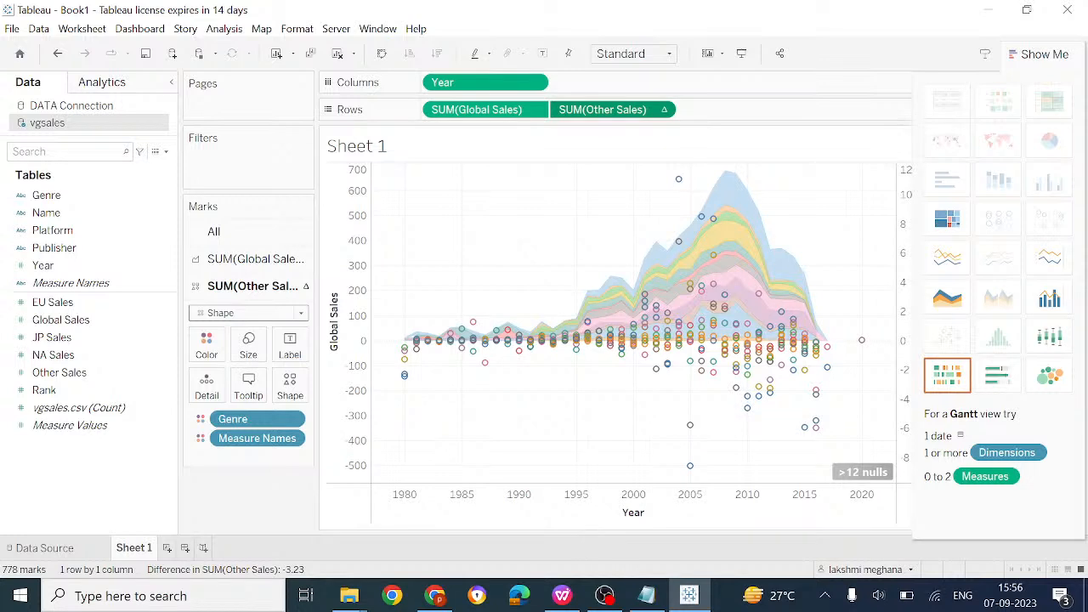
key("ctrl+s")
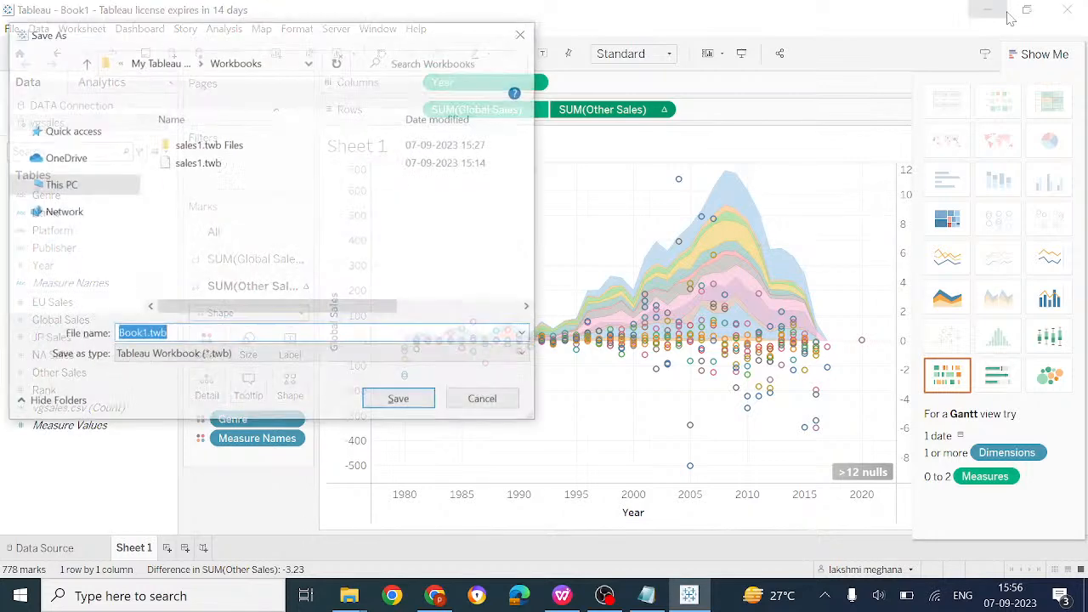
key("Escape")
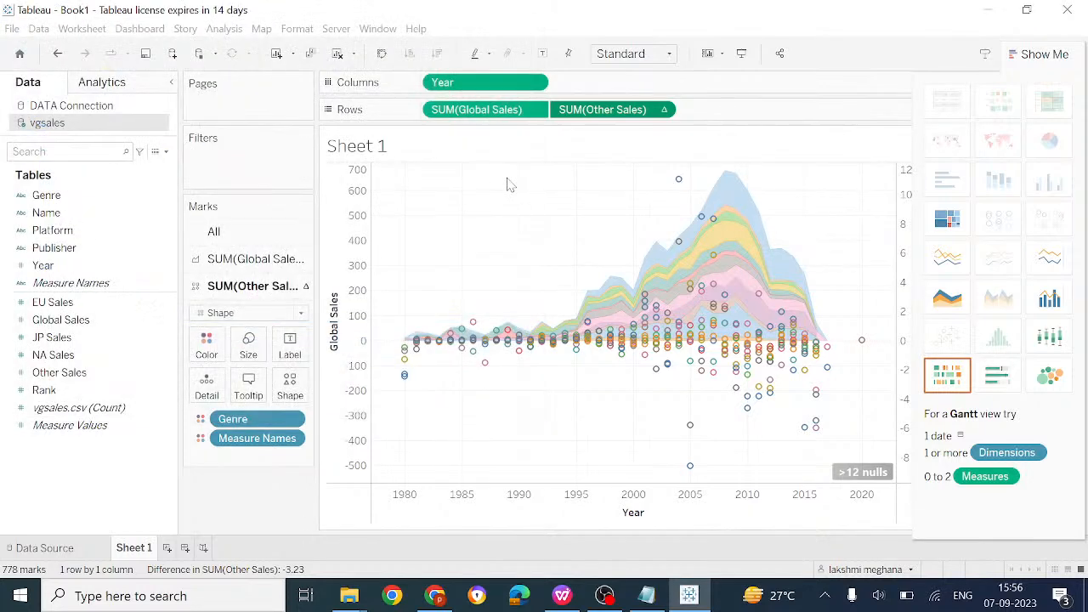
Close the Tableau window and the Data visualization.docx document
left_click(1066, 10)
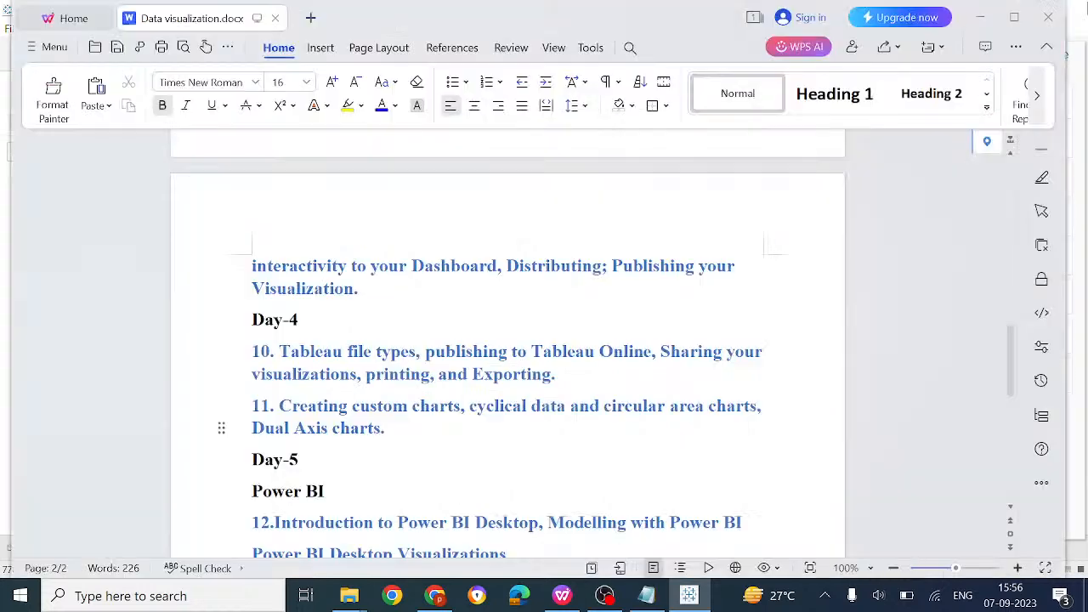
left_click(1045, 28)
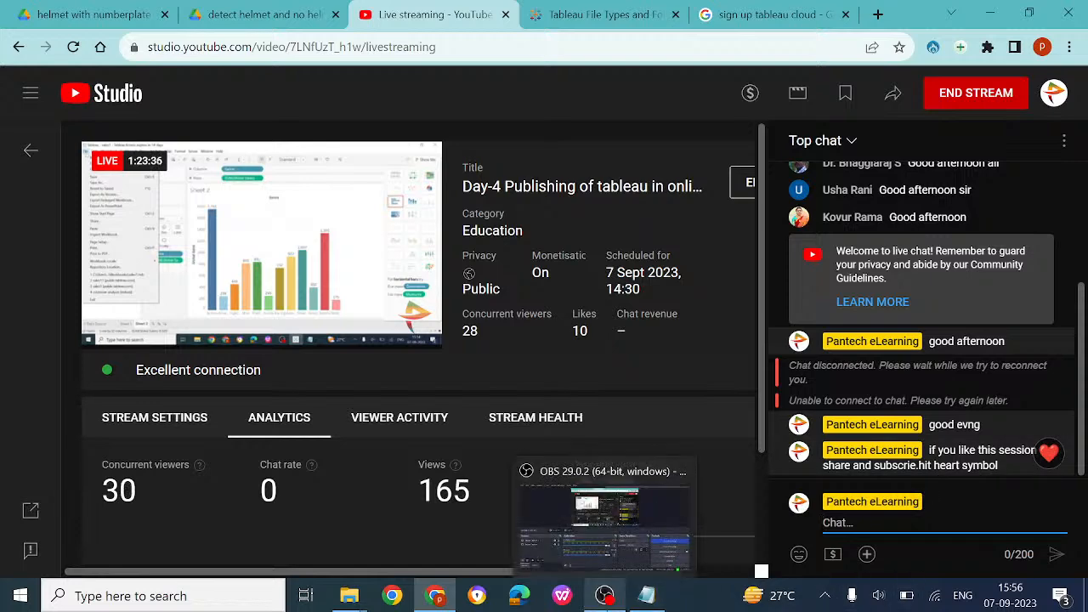
Bring up OBS, then minimize Chrome to reveal the Notepad list of Tableau file types
left_click(608, 586)
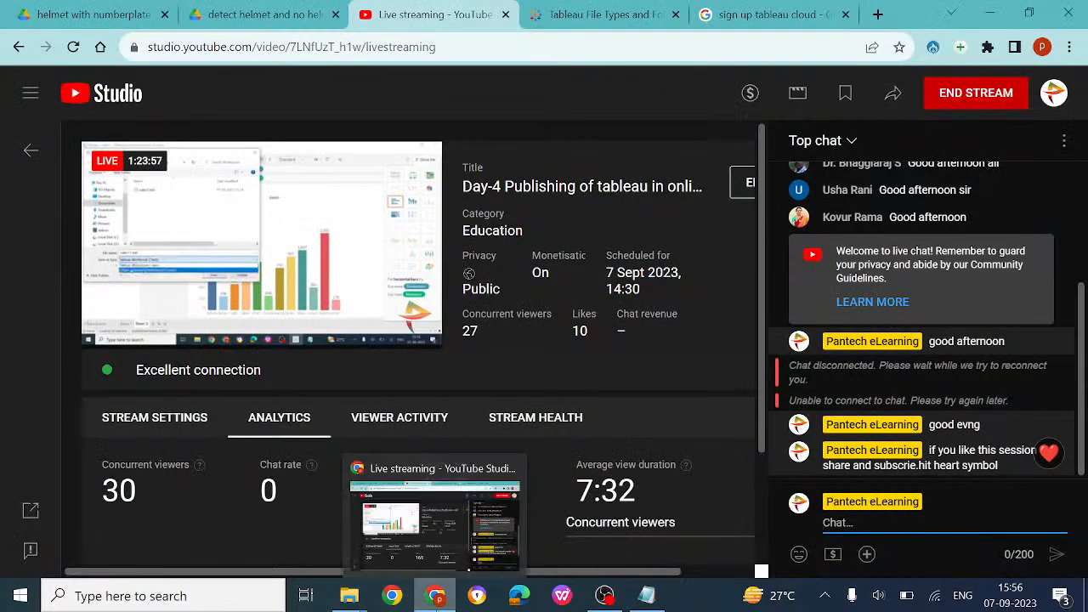
left_click(435, 597)
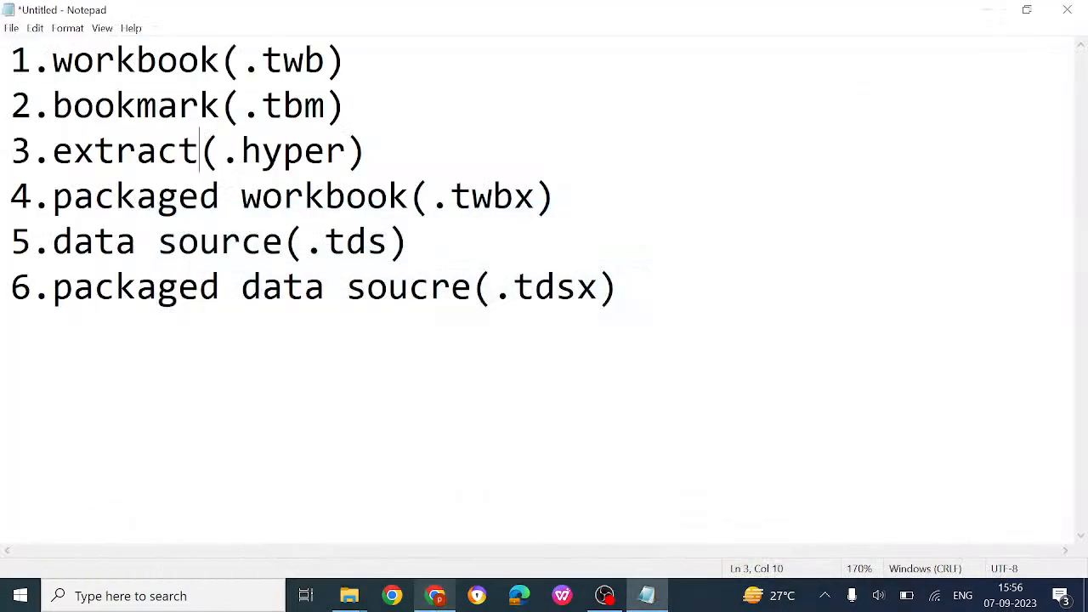
Return to the Day-4 stream in YouTube Studio and end it, confirming in the dialog
left_click(436, 597)
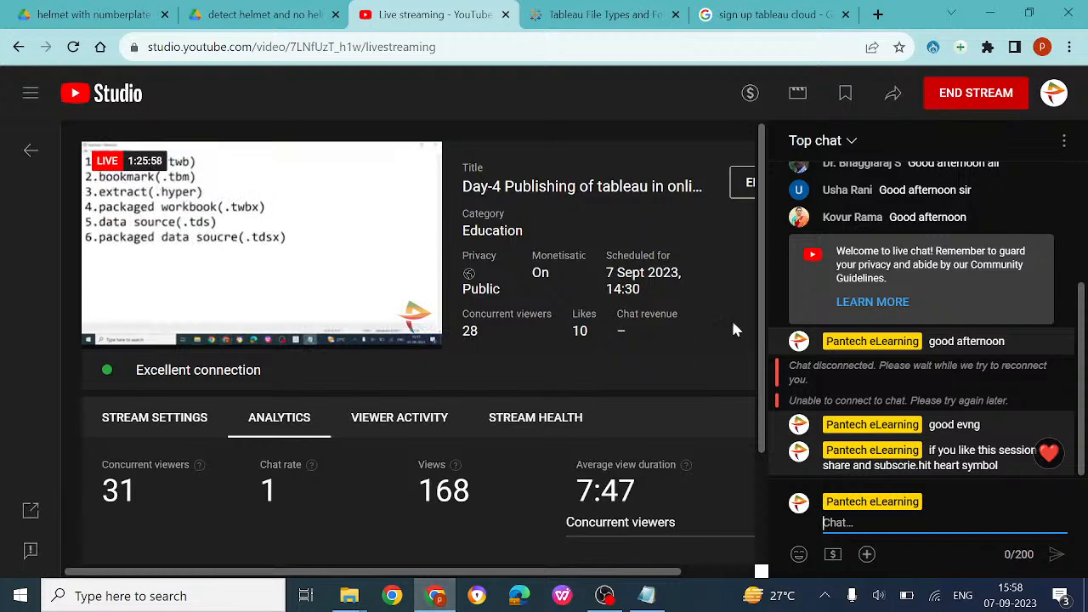
left_click(992, 91)
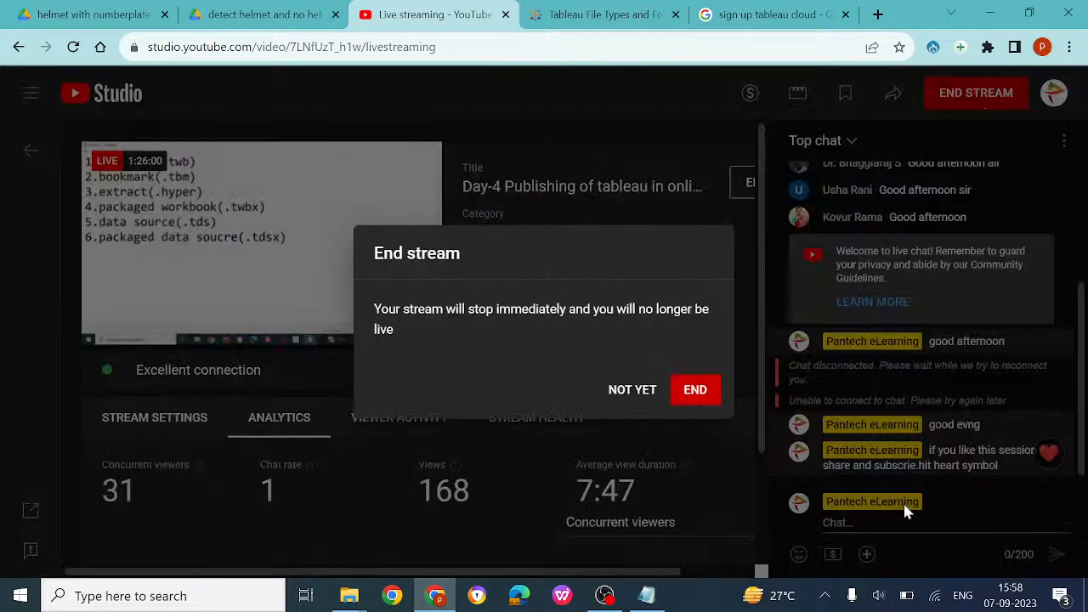
left_click(707, 405)
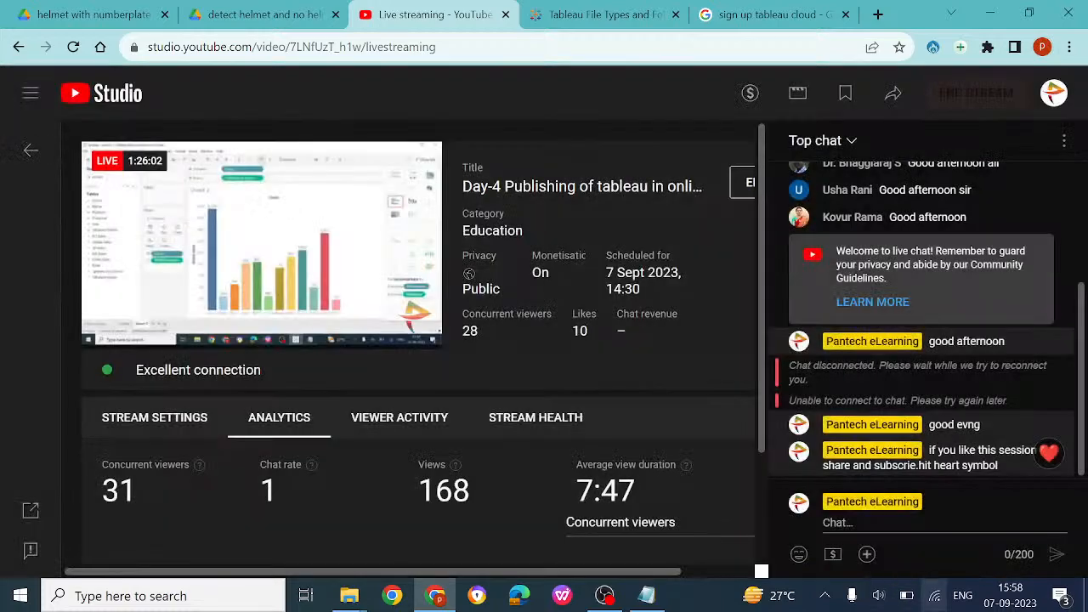